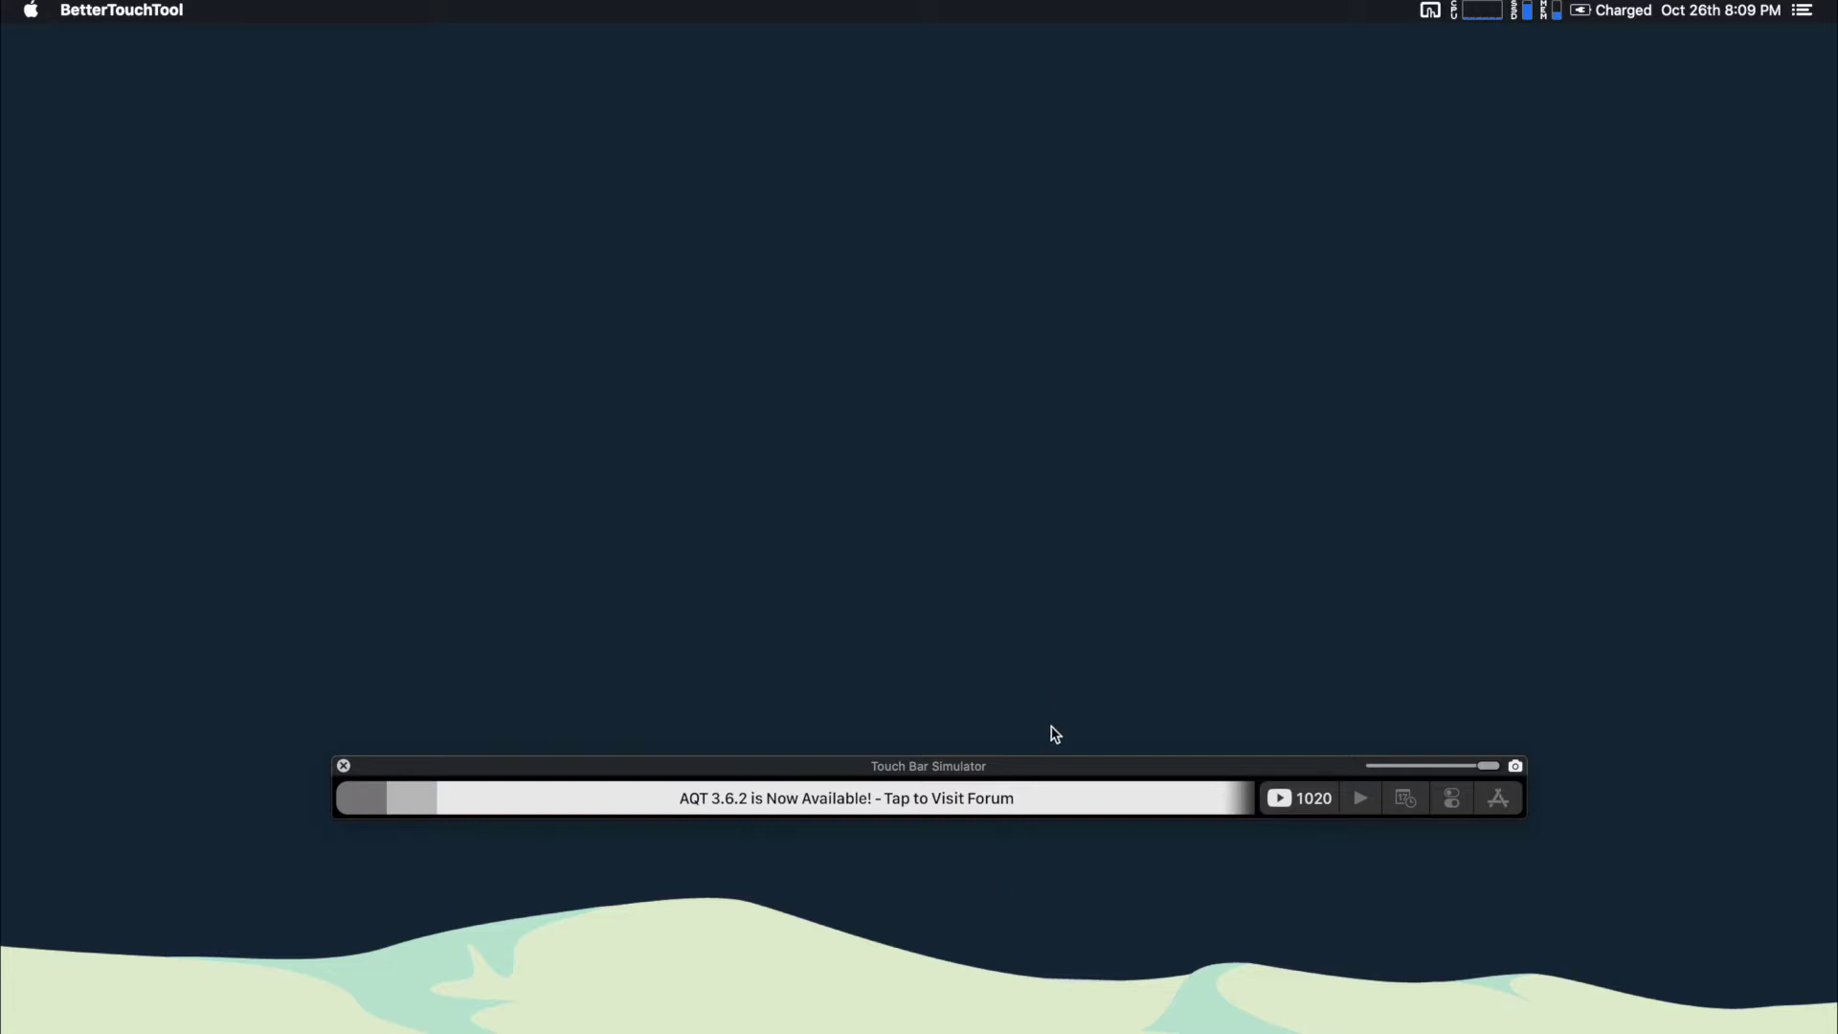
Look through the full list of apps and activation groups with Touch Bar configurations, keeping the Touch Bar Simulator clear of it
left_click_drag(1038, 768, 1029, 780)
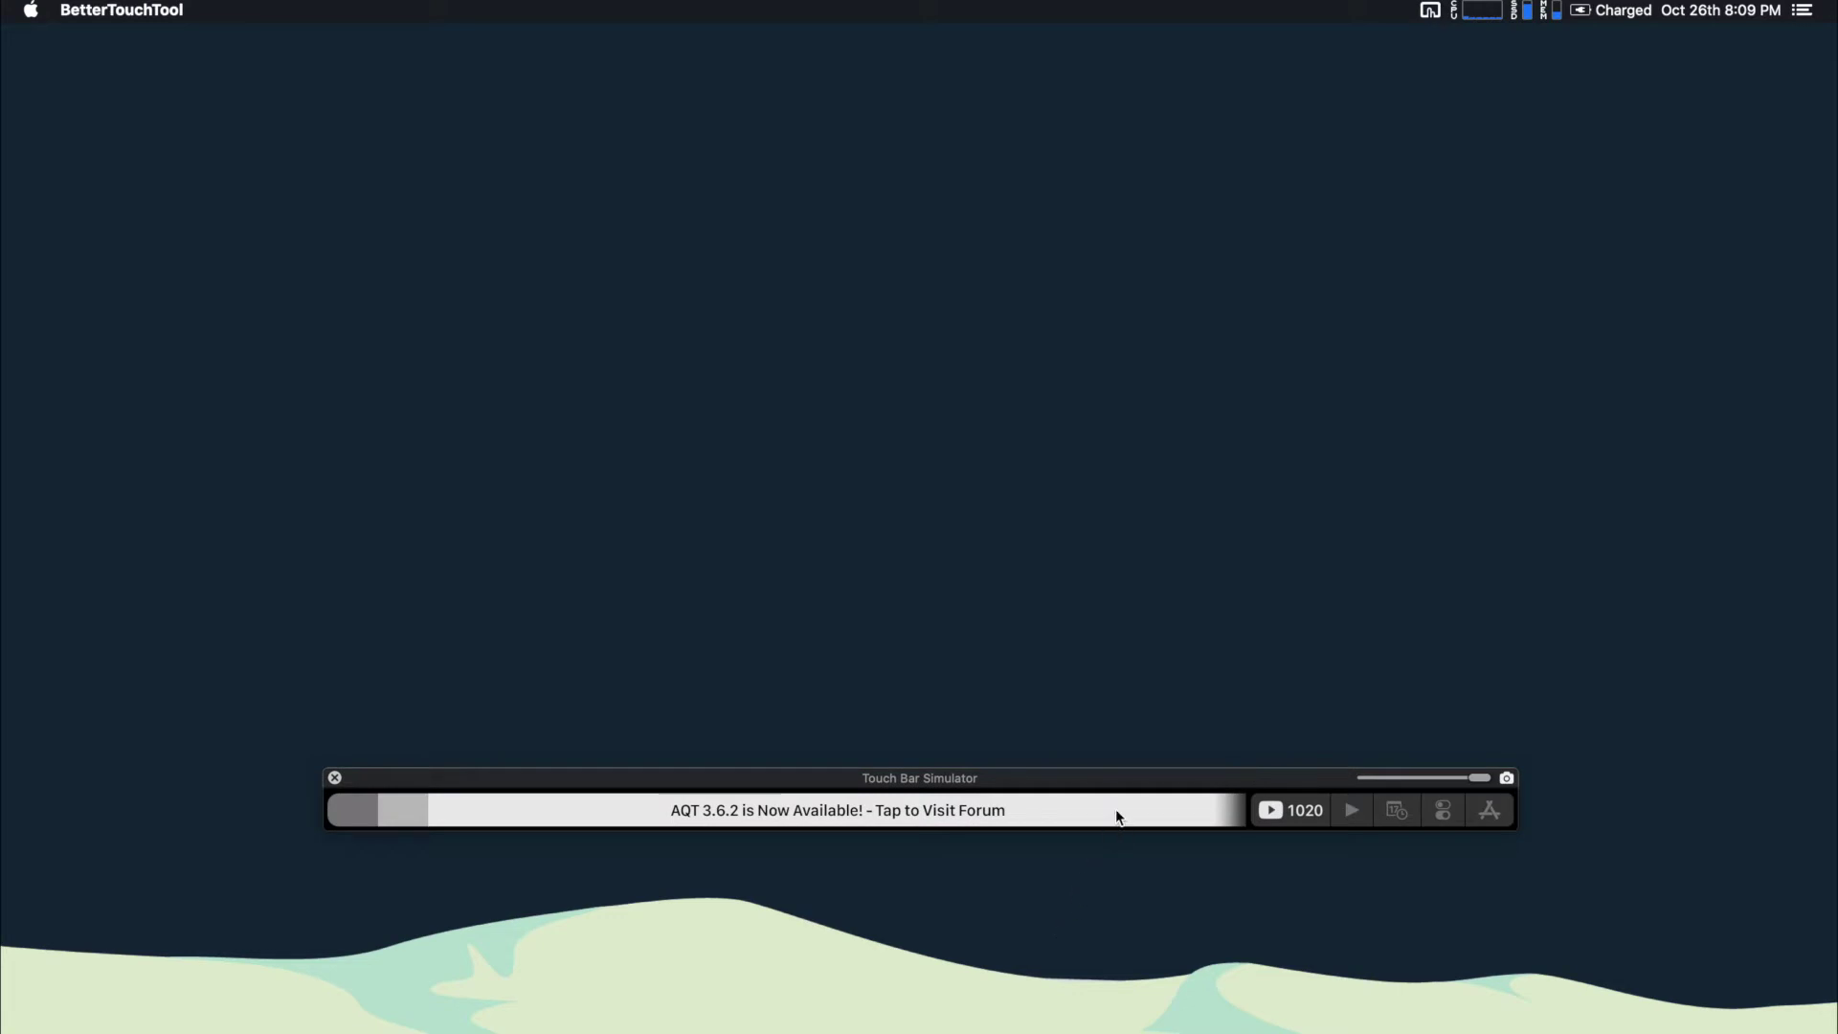
left_click_drag(1075, 783, 1076, 790)
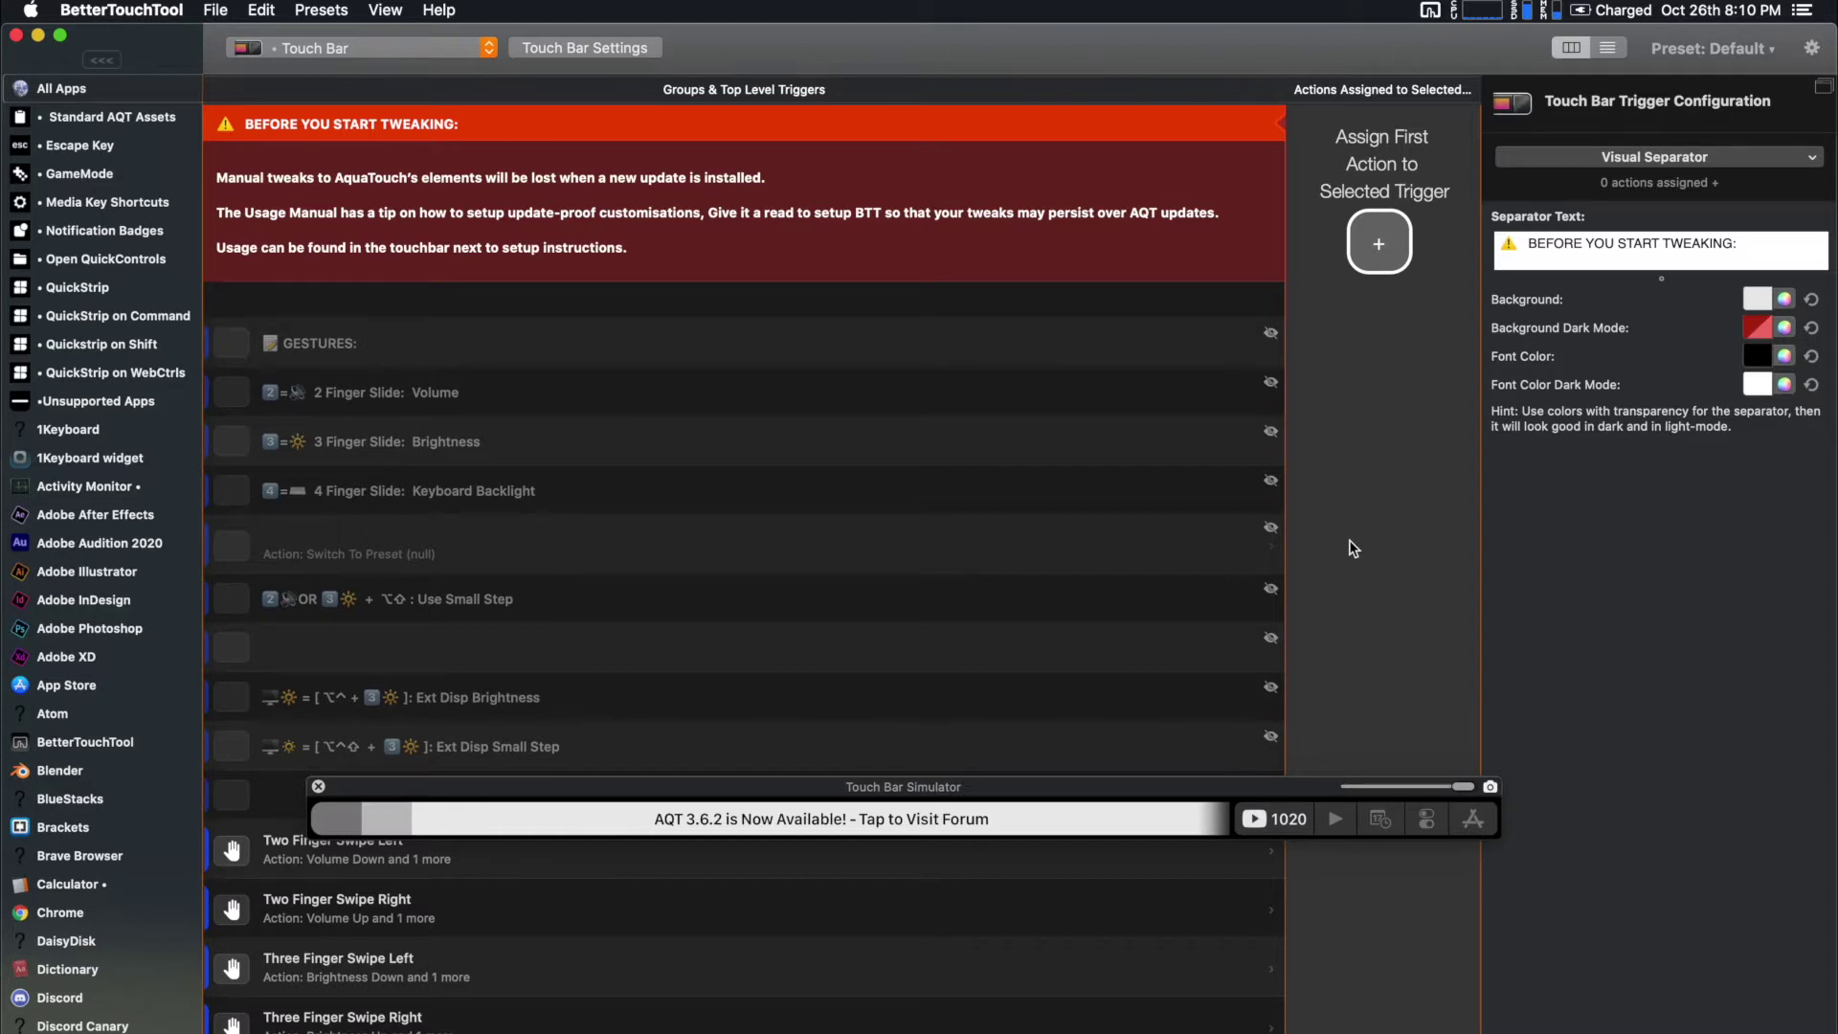
scroll(115, 546, "down", 10)
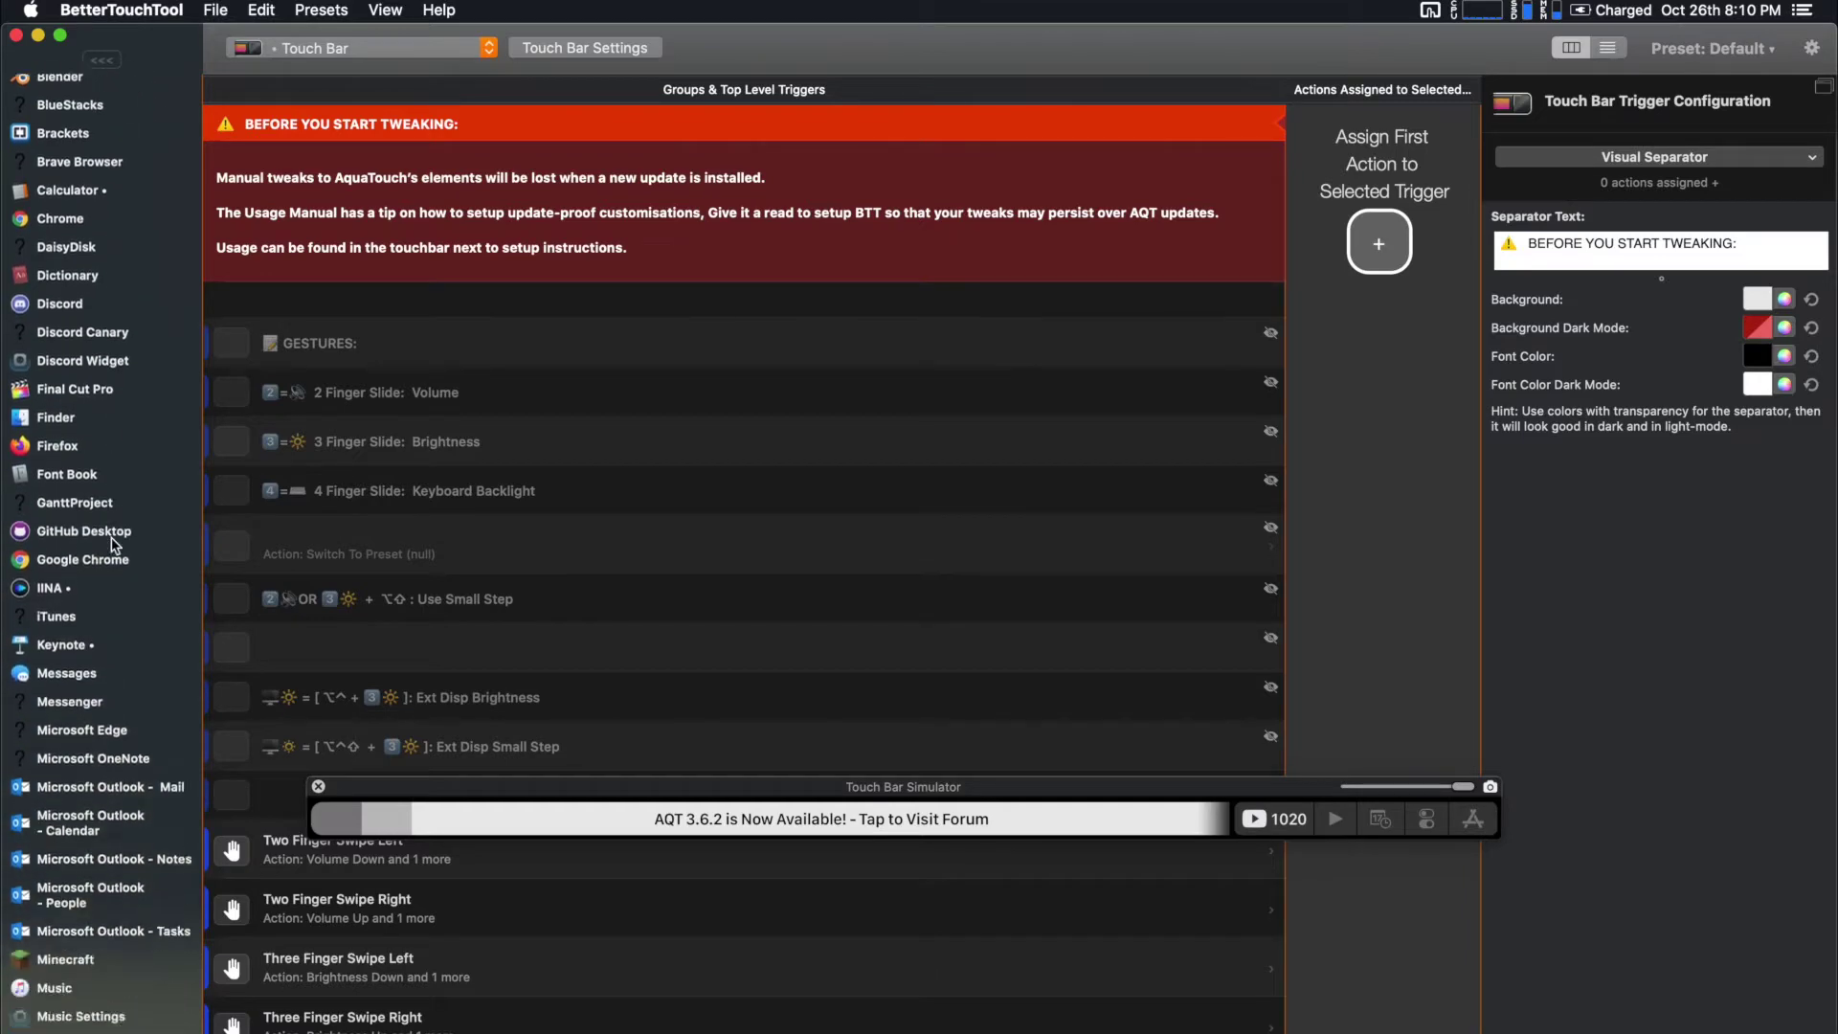
scroll(115, 545, "down", 15)
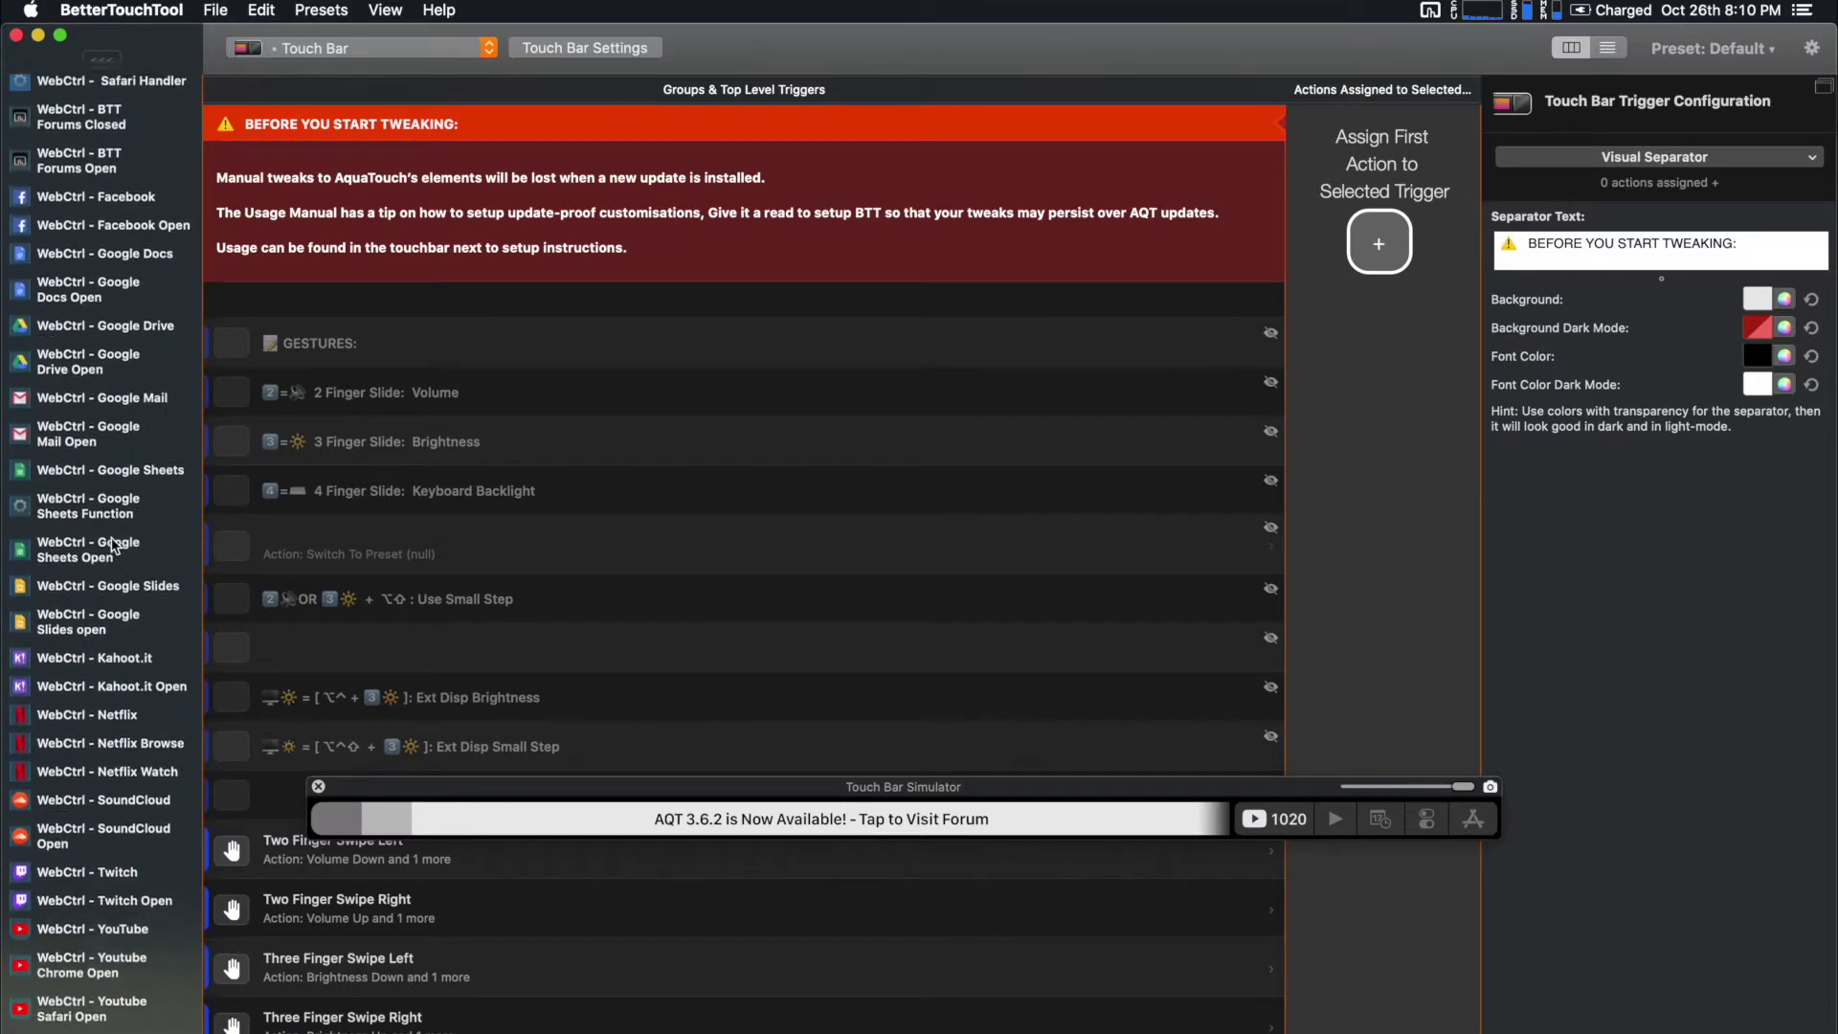
scroll(113, 546, "up", 20)
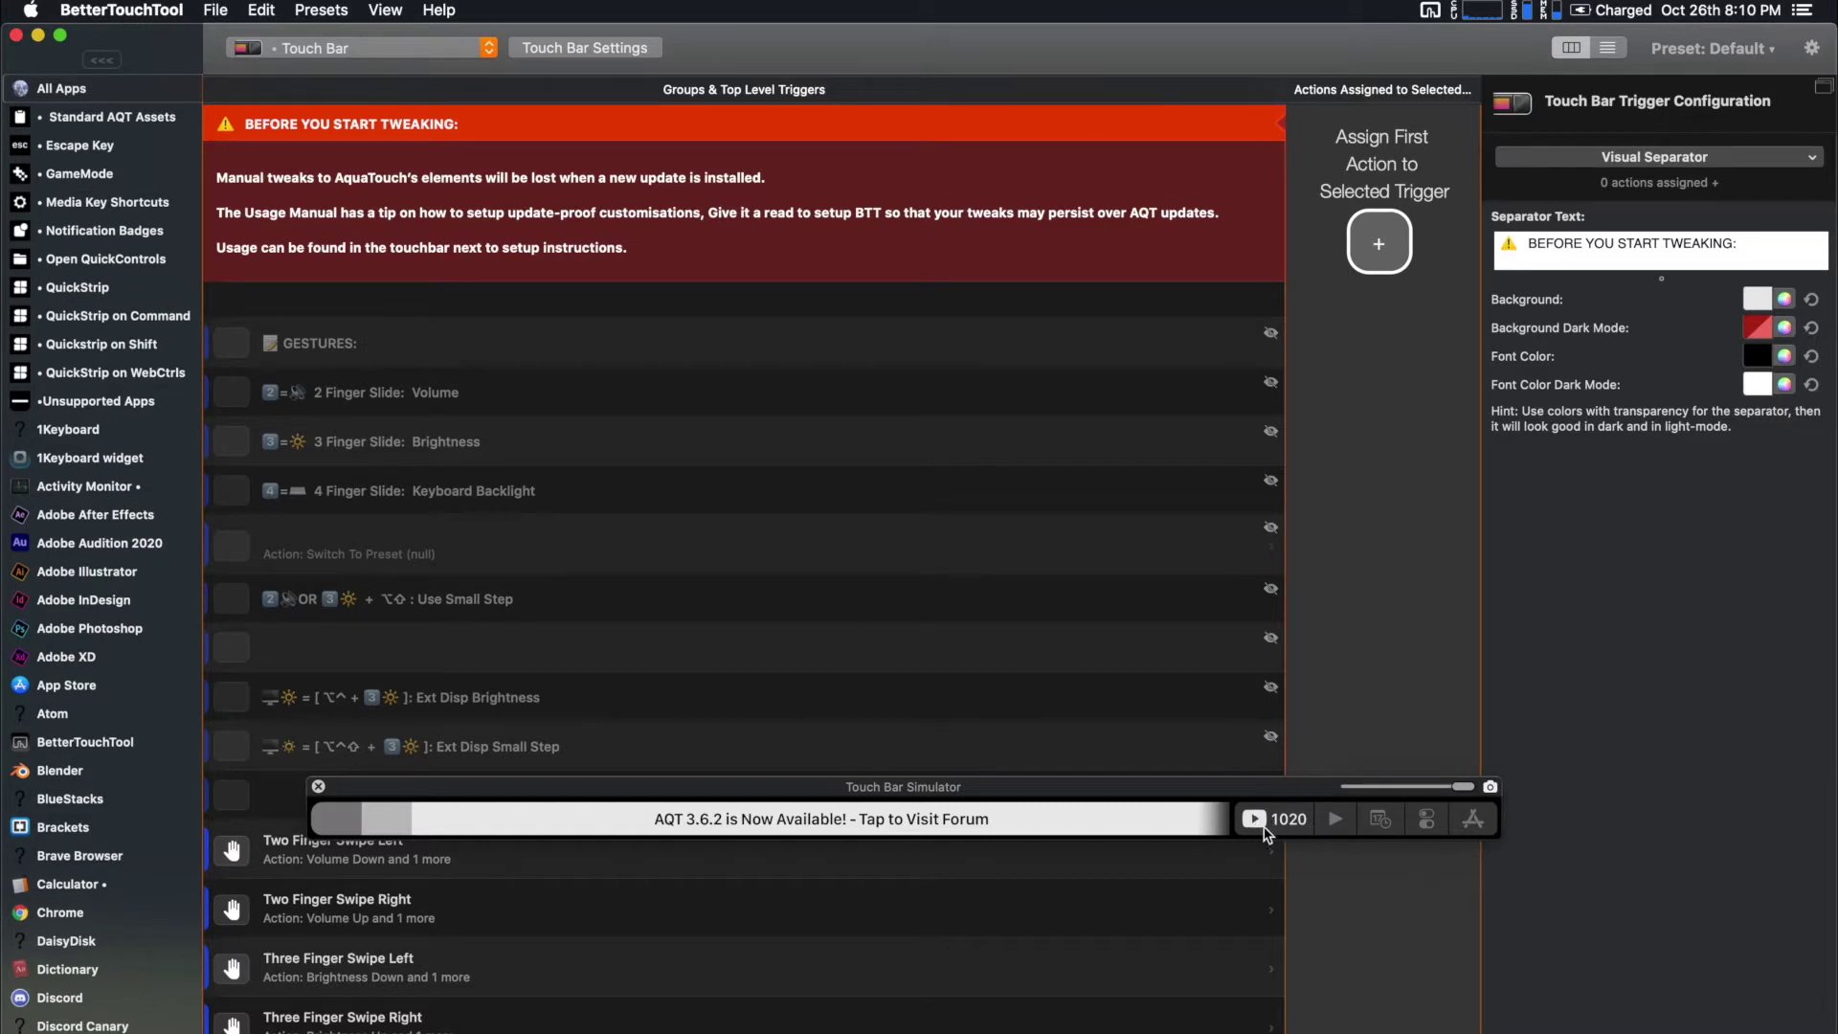
left_click_drag(1273, 793, 1274, 786)
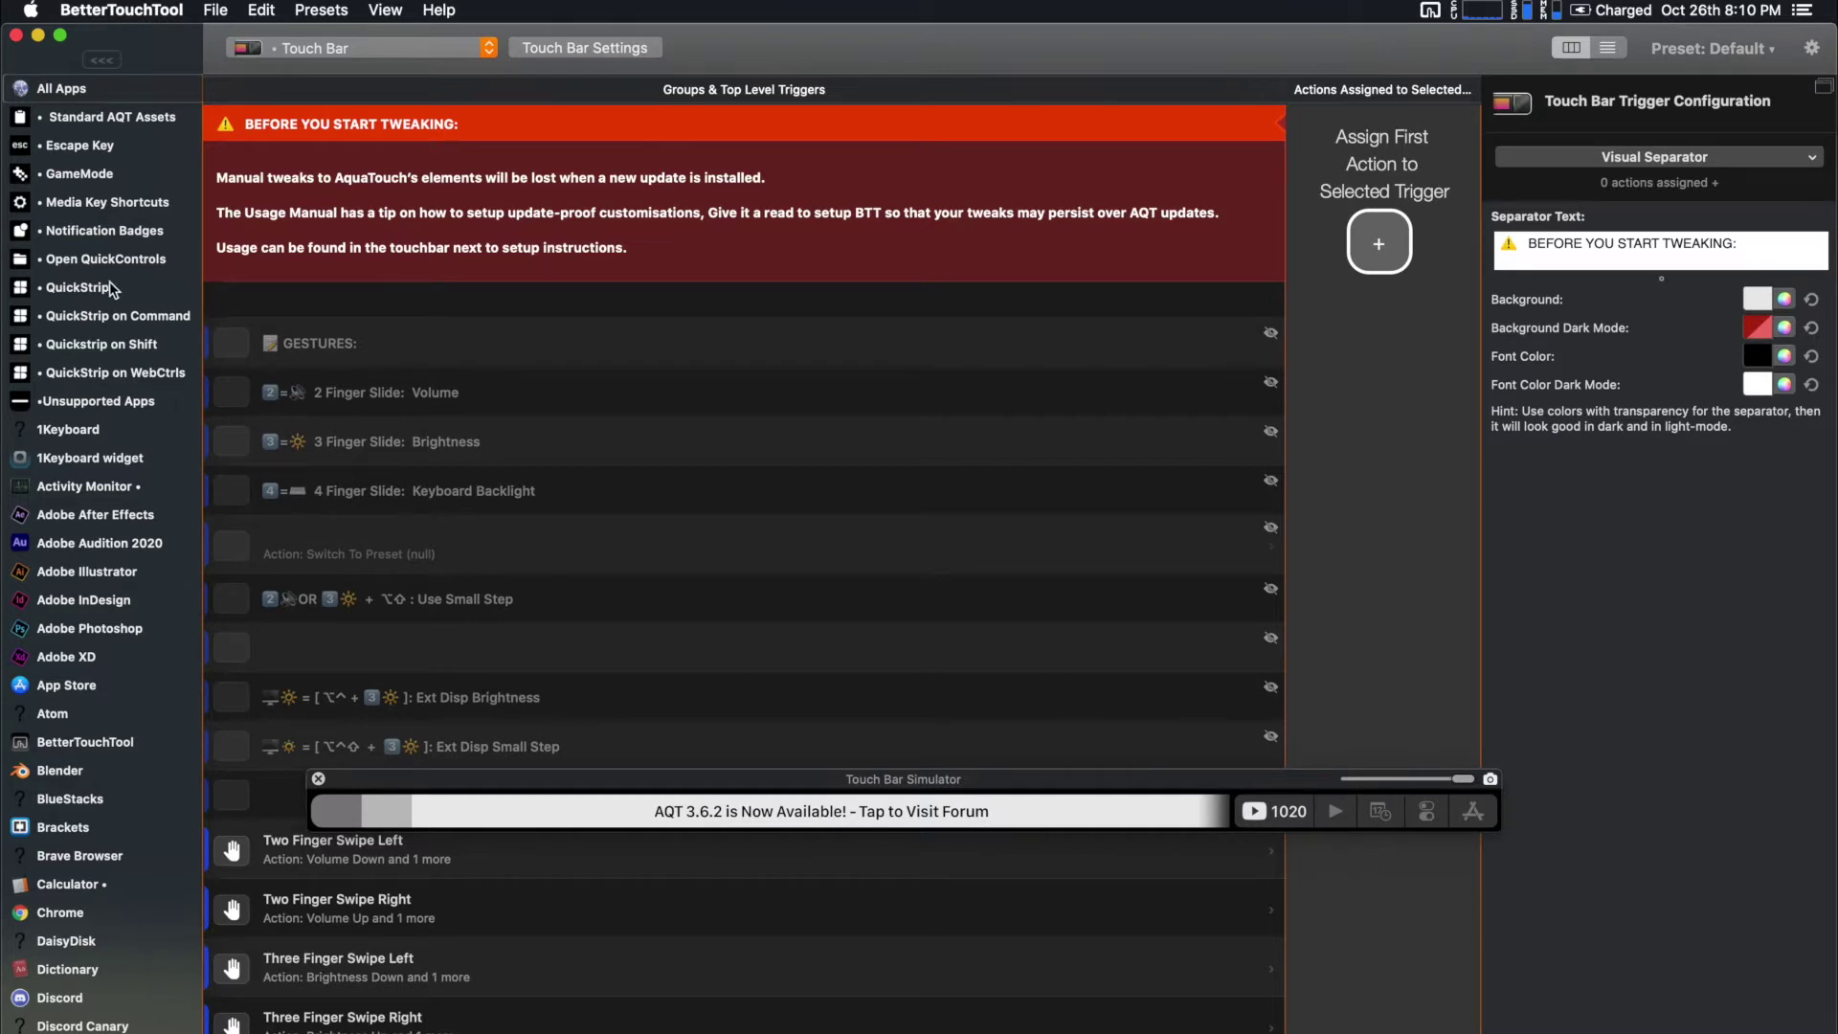
Open the QuickStrip group and inspect the common settings of its Shell Script / Task Widget
left_click(77, 289)
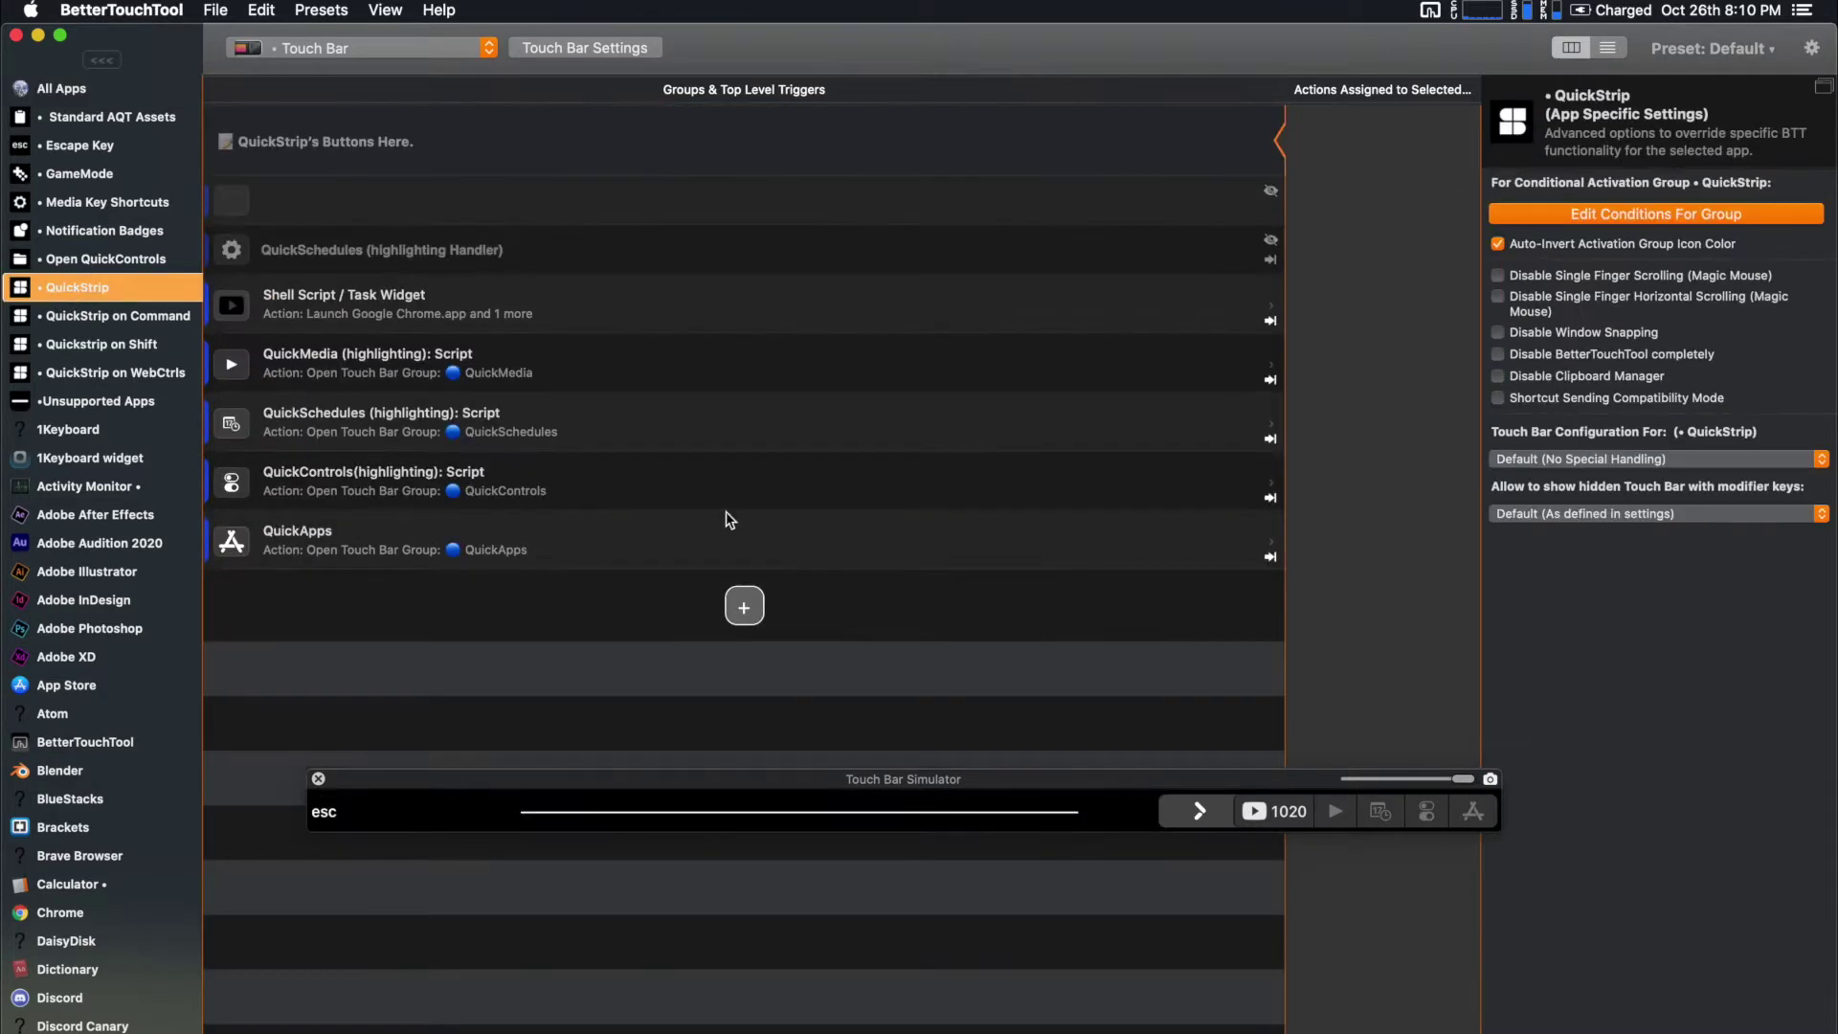
left_click(448, 320)
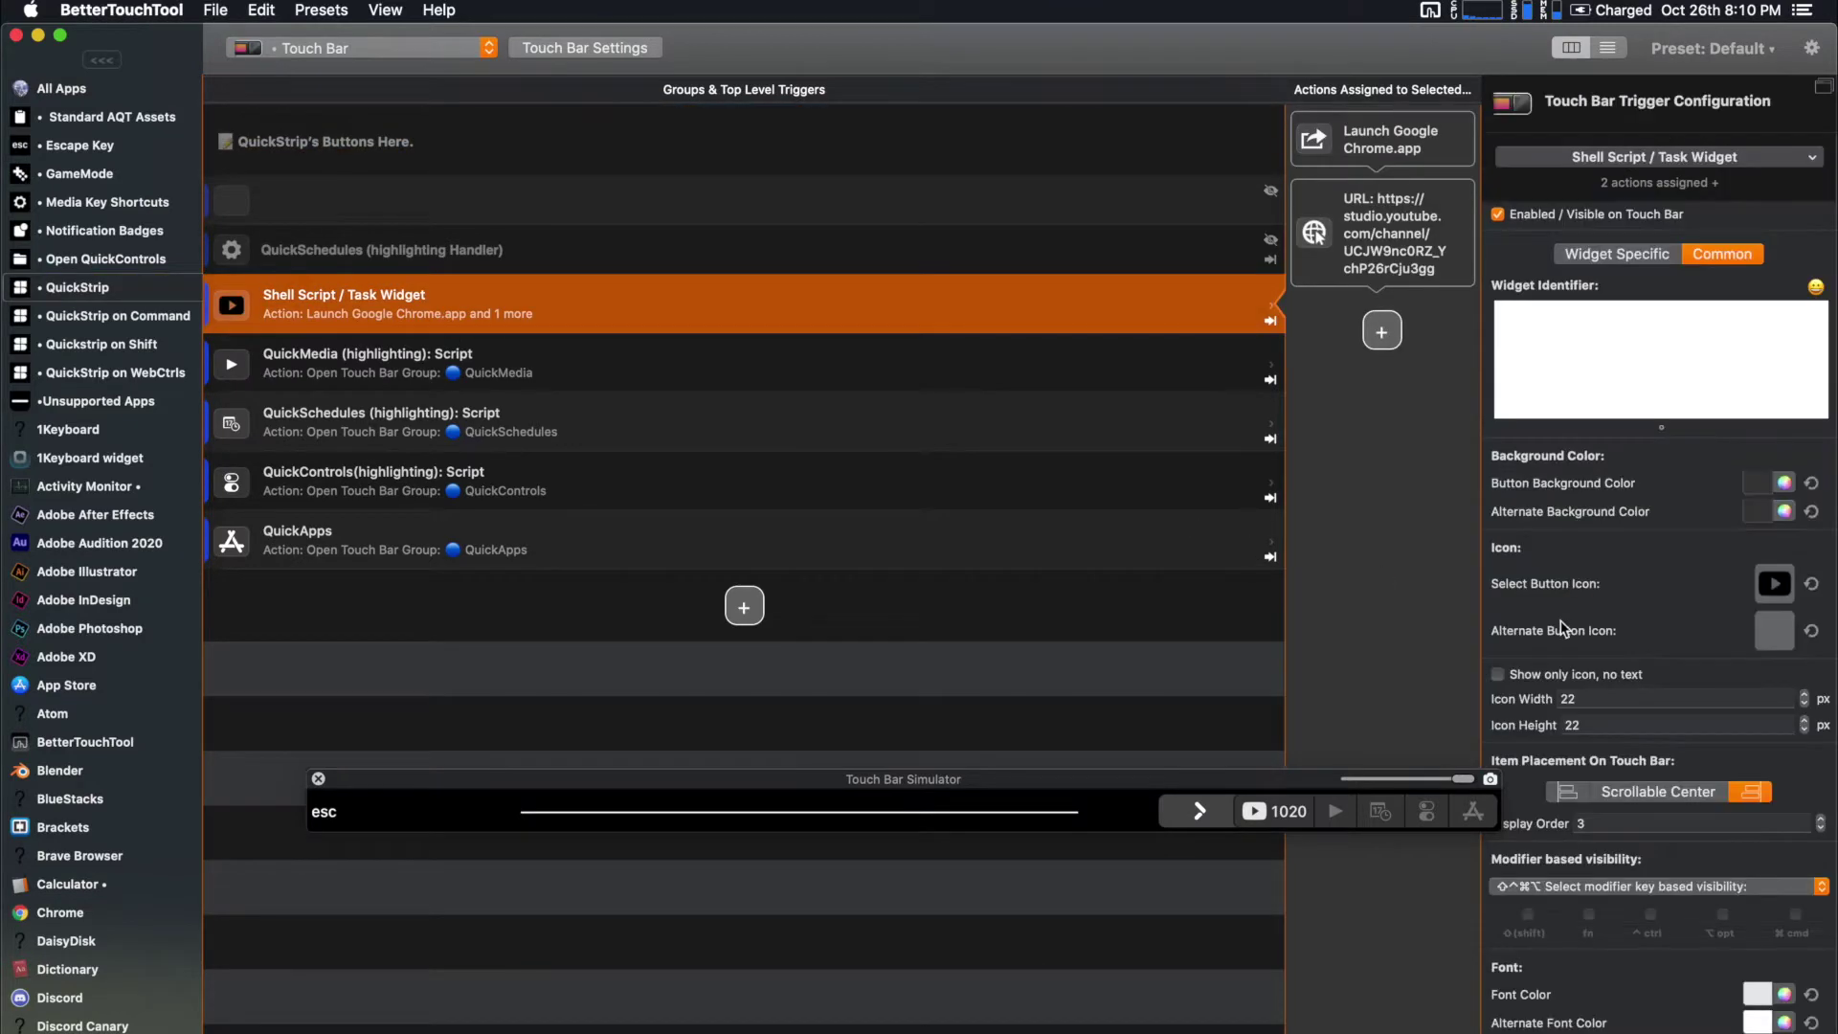
scroll(1665, 574, "down", 10)
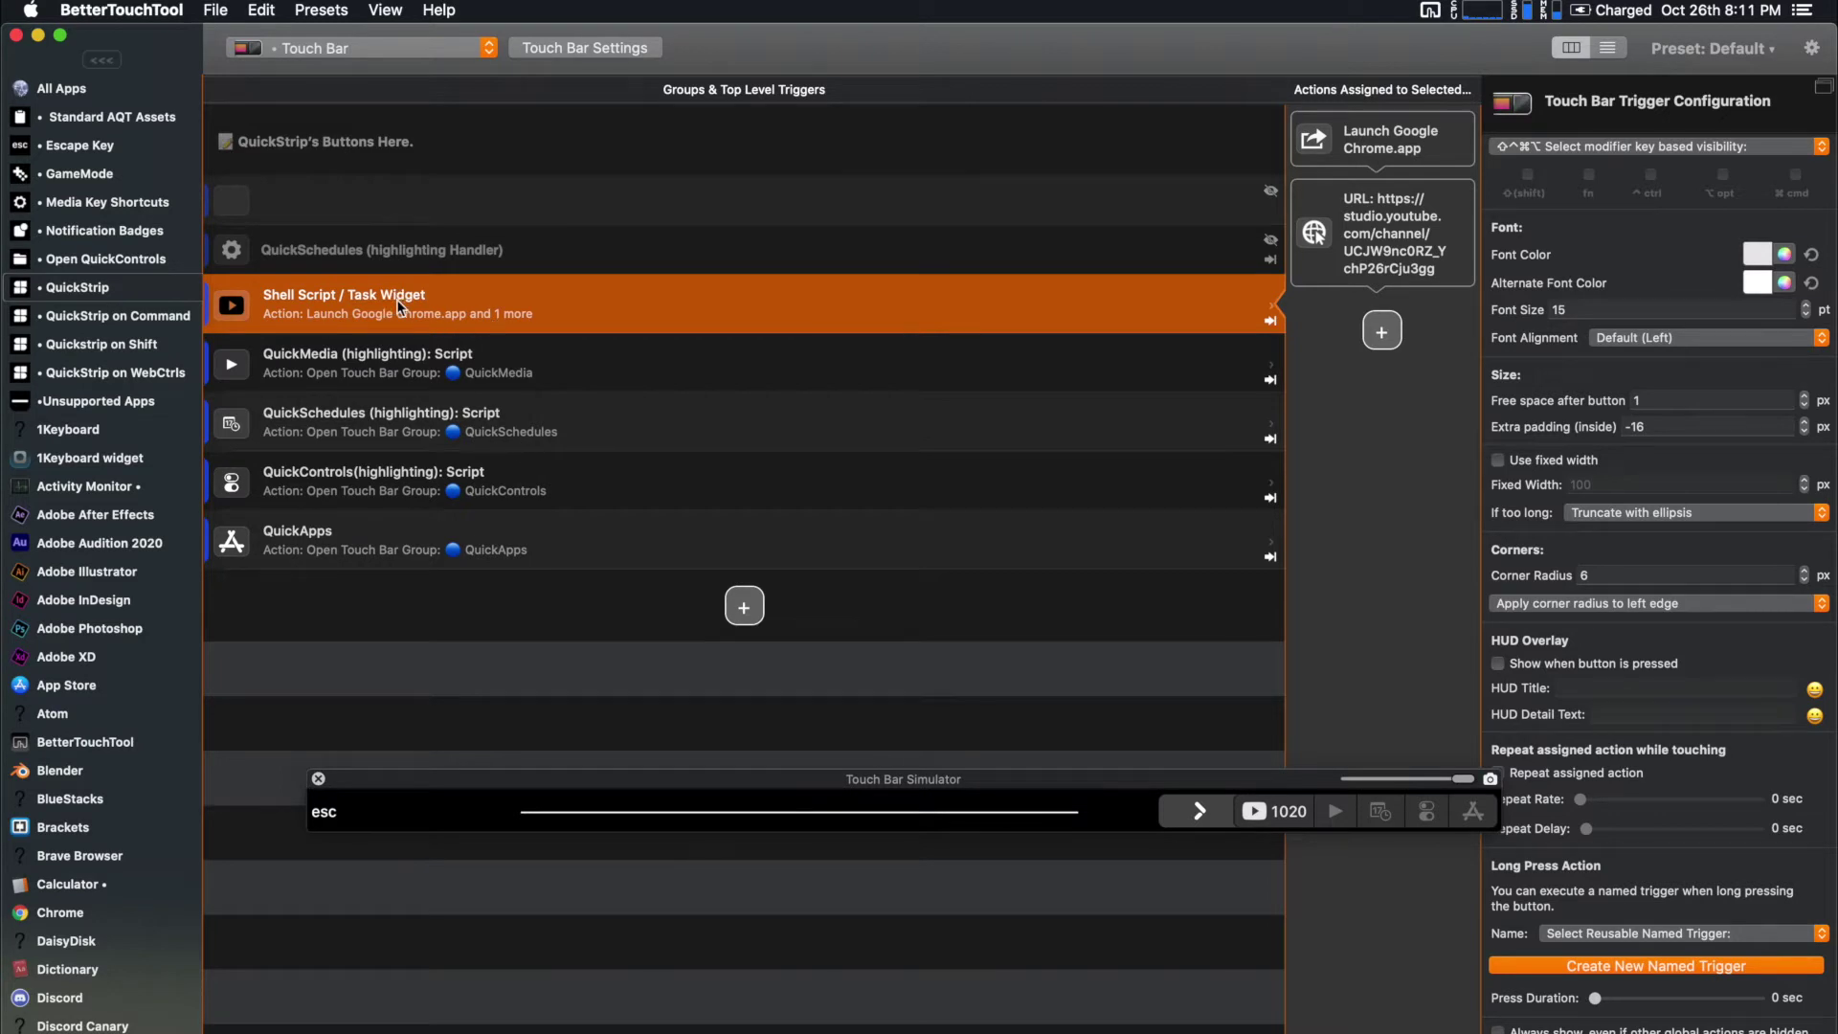
scroll(1570, 530, "up", 3)
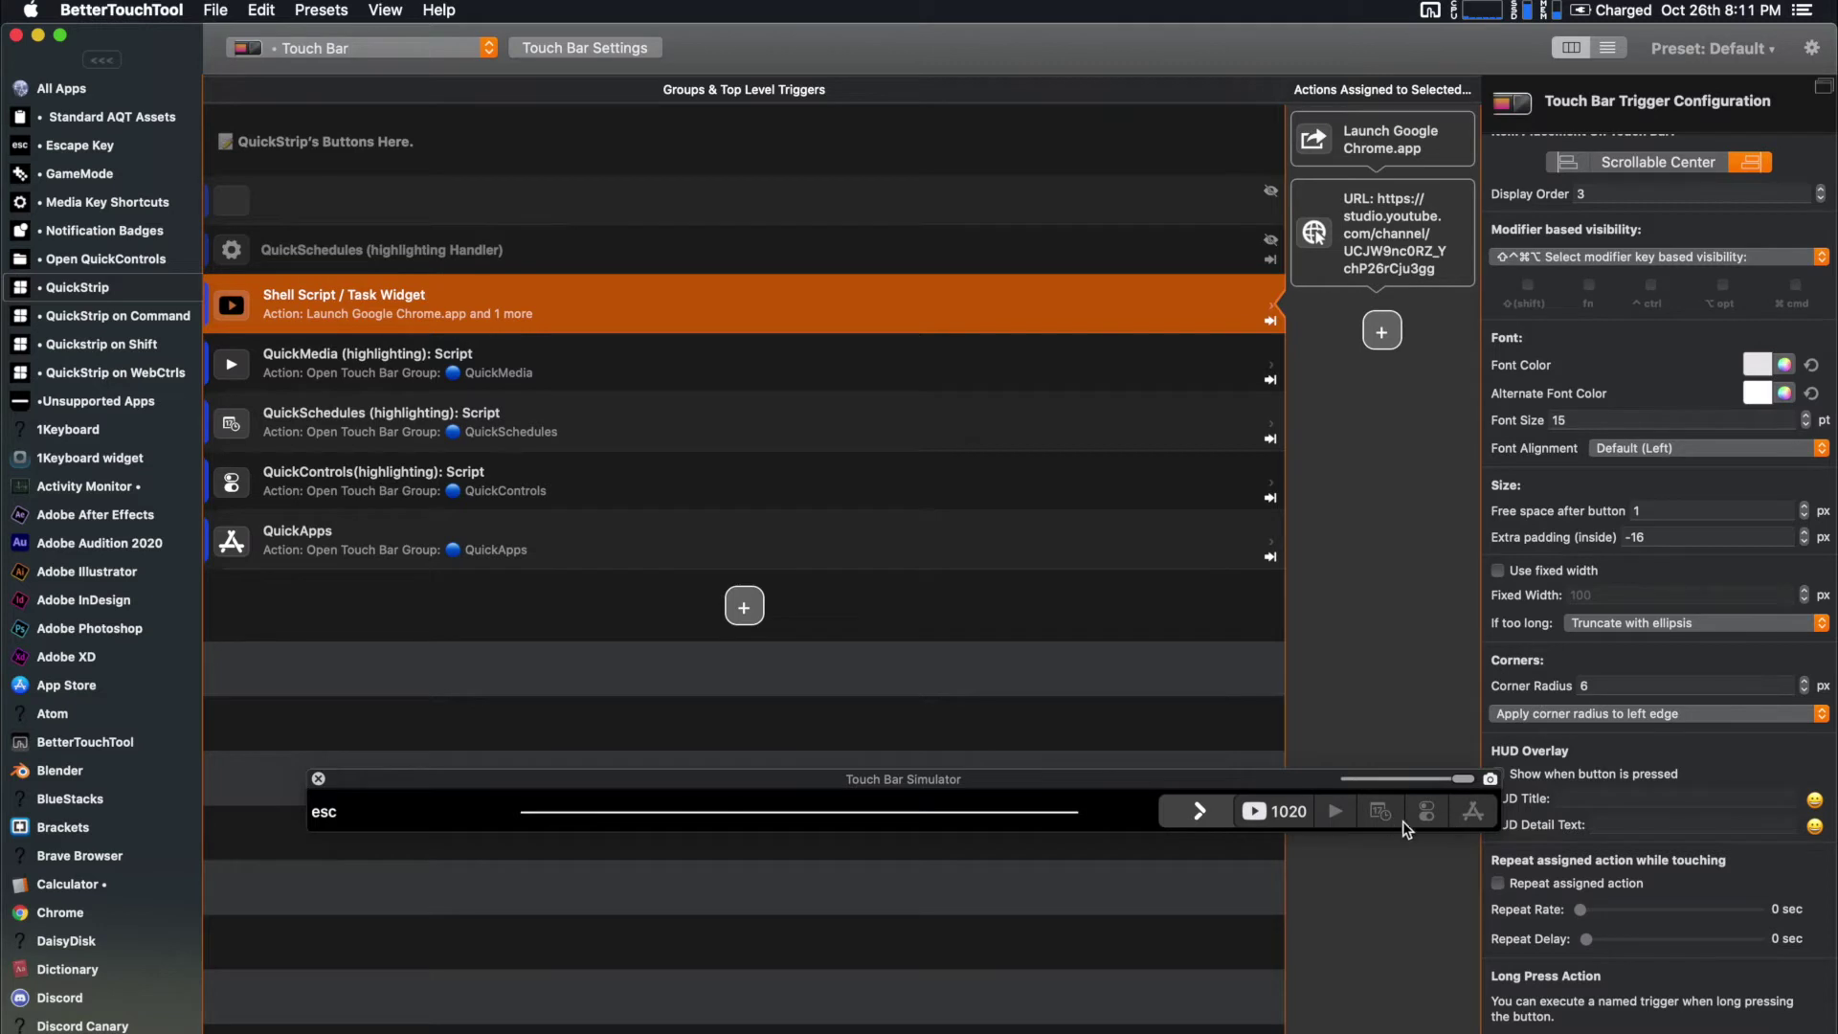
Preview the QuickMedia controls on the simulated Touch Bar, close them, and review the Shell Script widget's size, corner and icon settings
left_click(1340, 814)
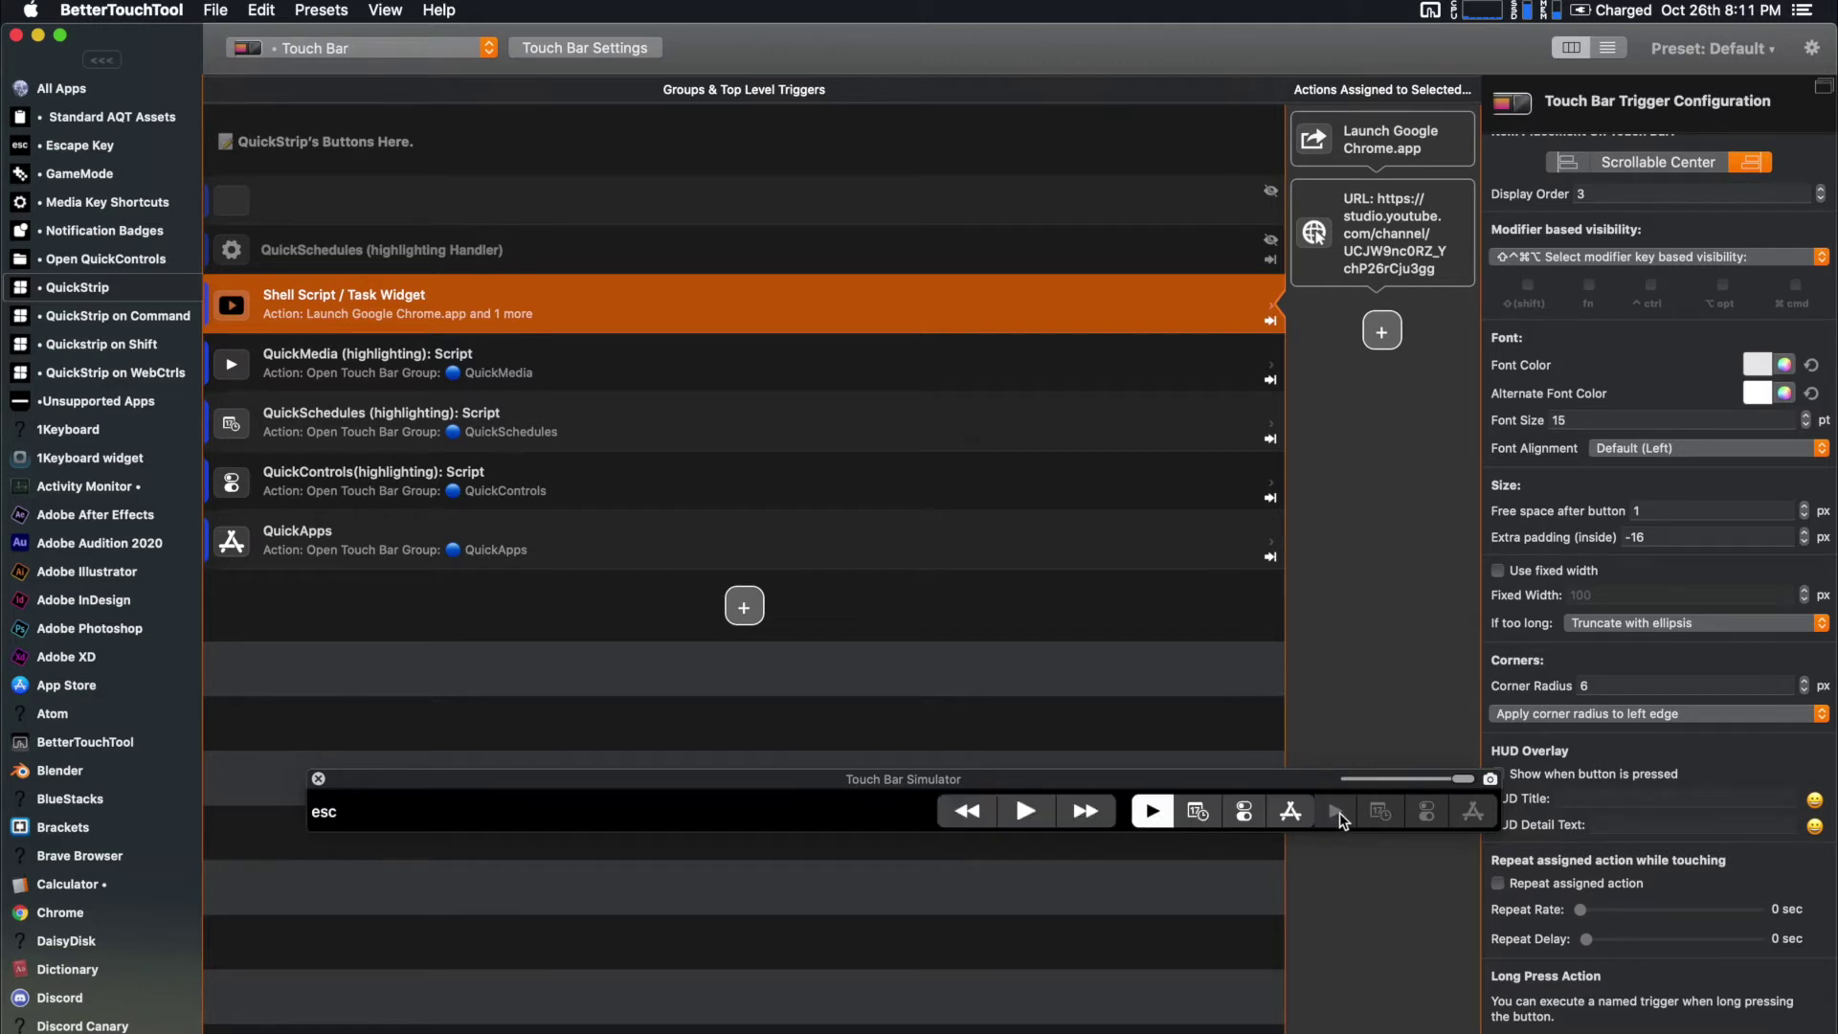
left_click(1154, 813)
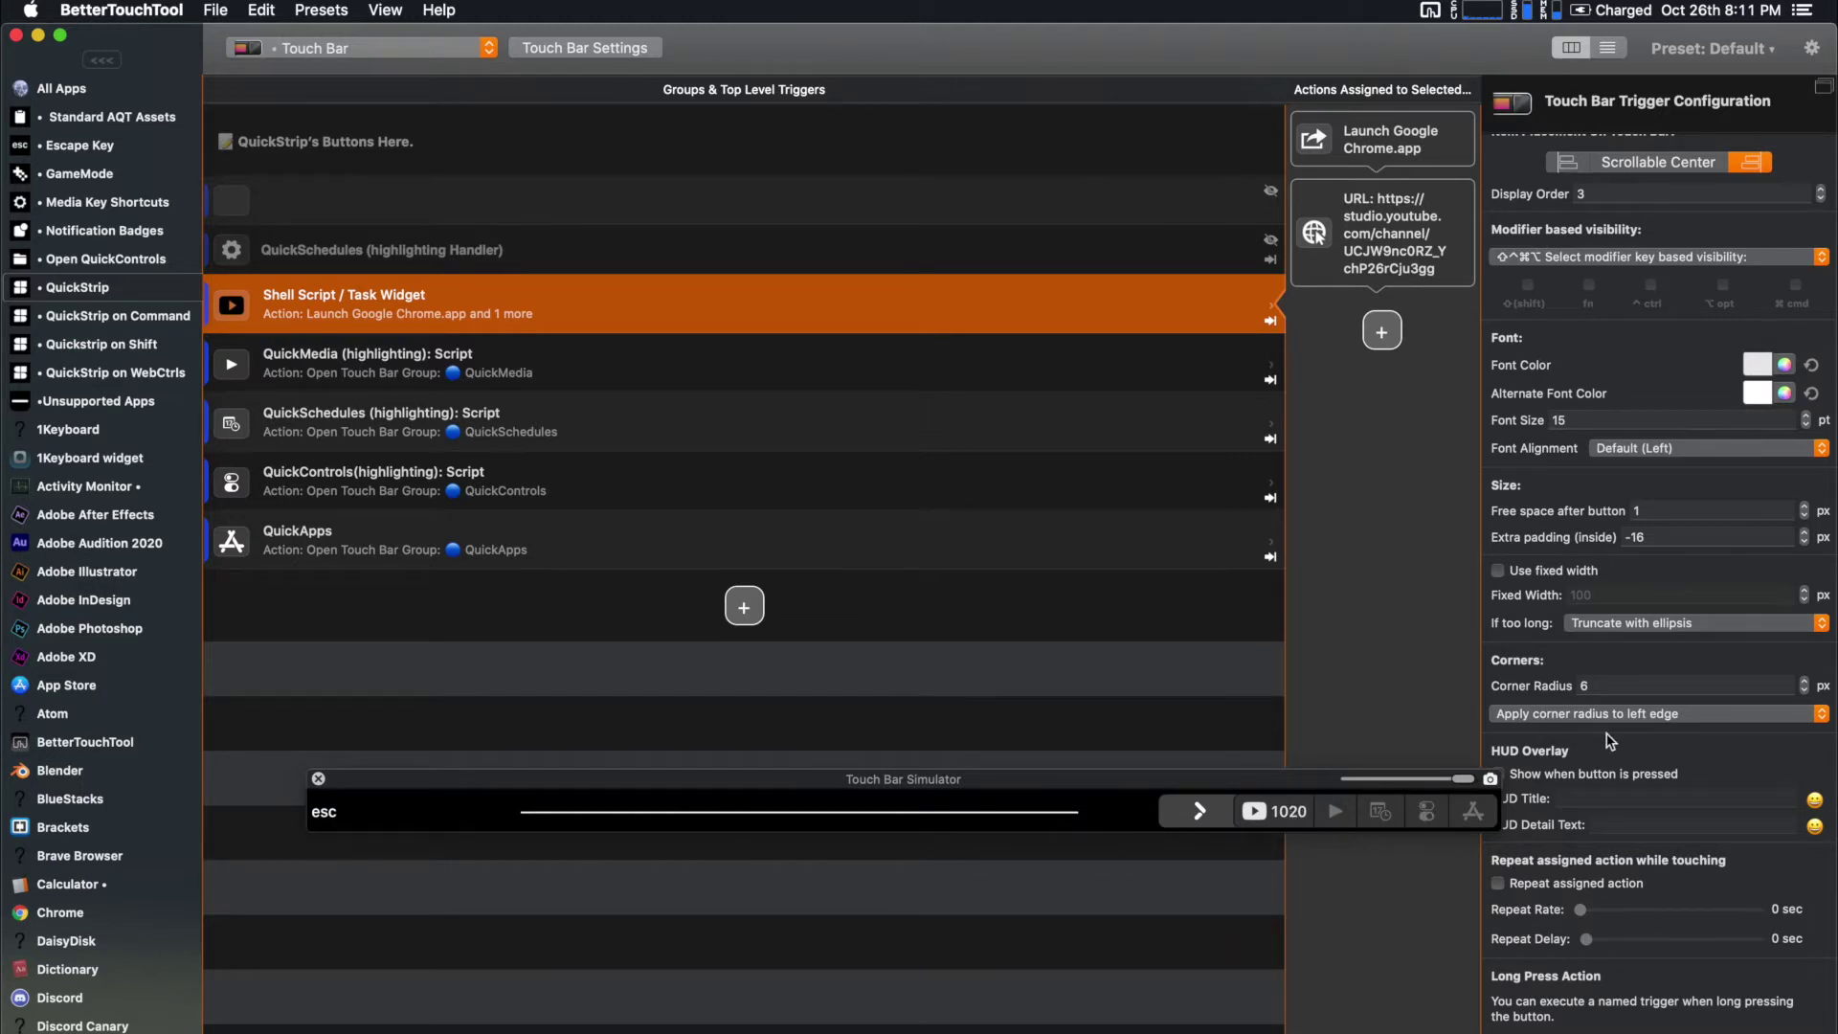
scroll(1629, 611, "down", 3)
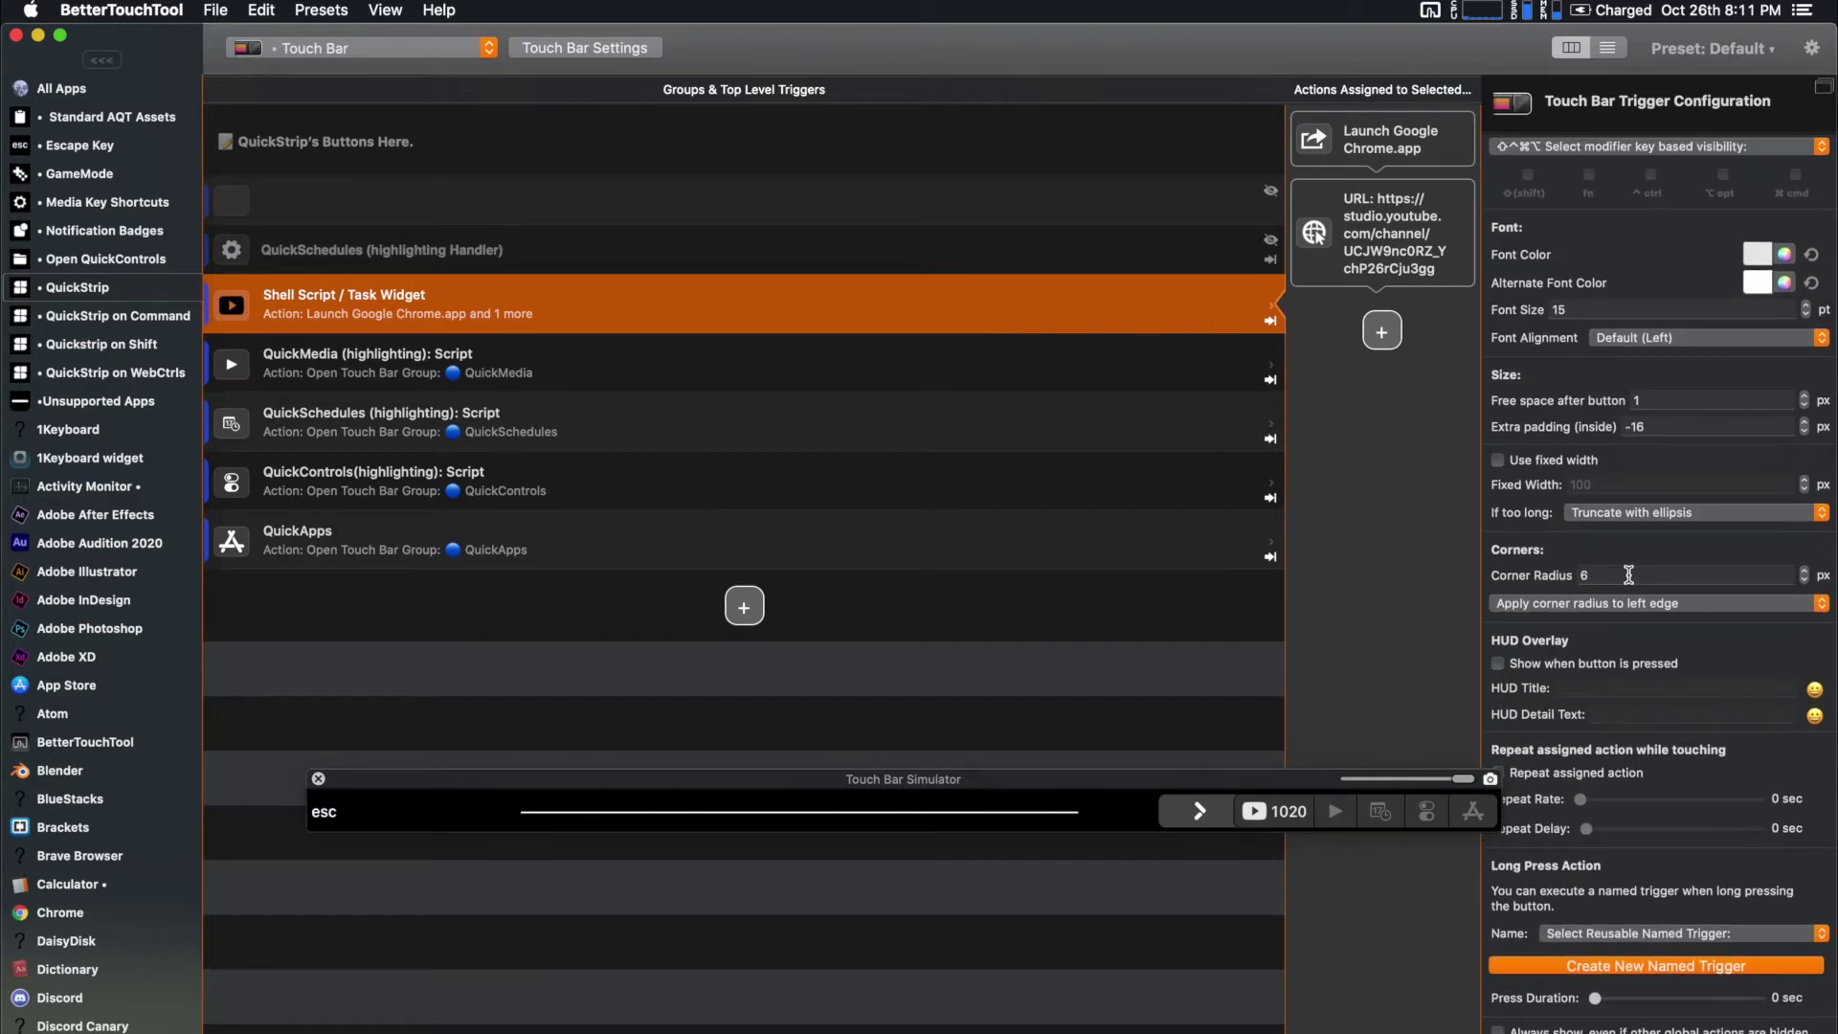
scroll(1667, 505, "up", 2)
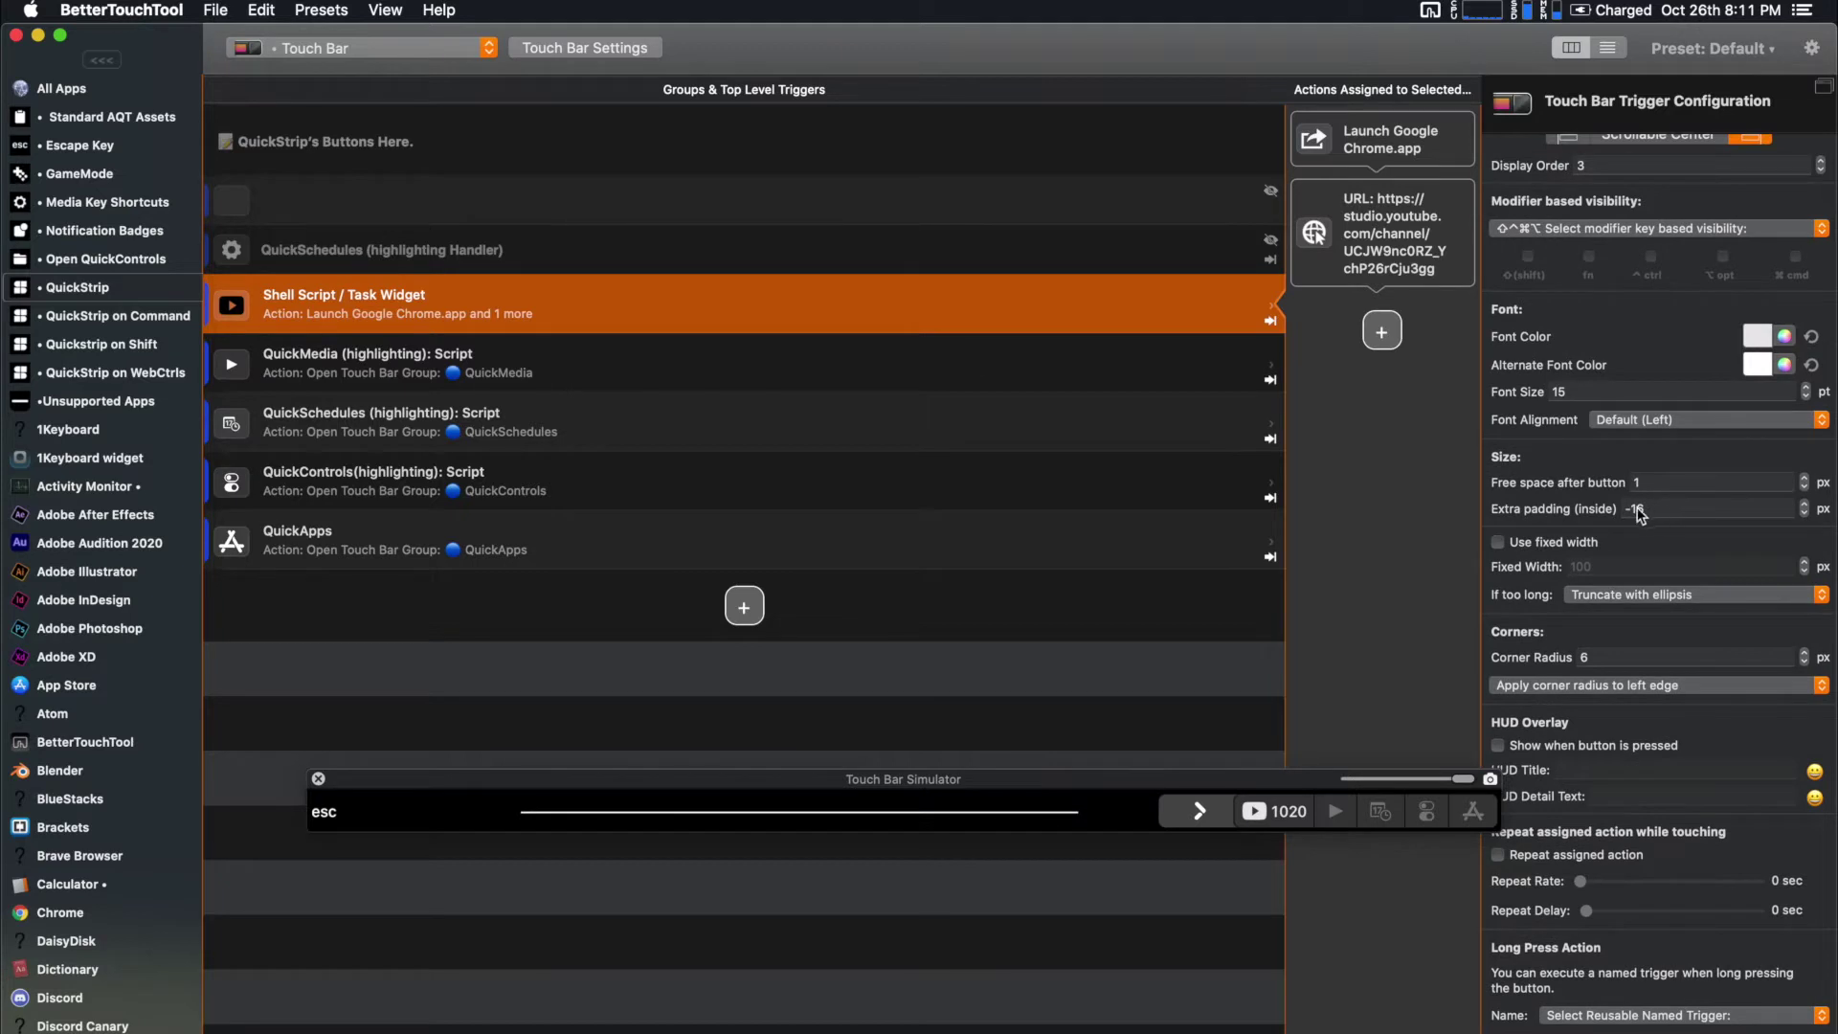
scroll(1674, 495, "up", 2)
scroll(1676, 493, "up", 10)
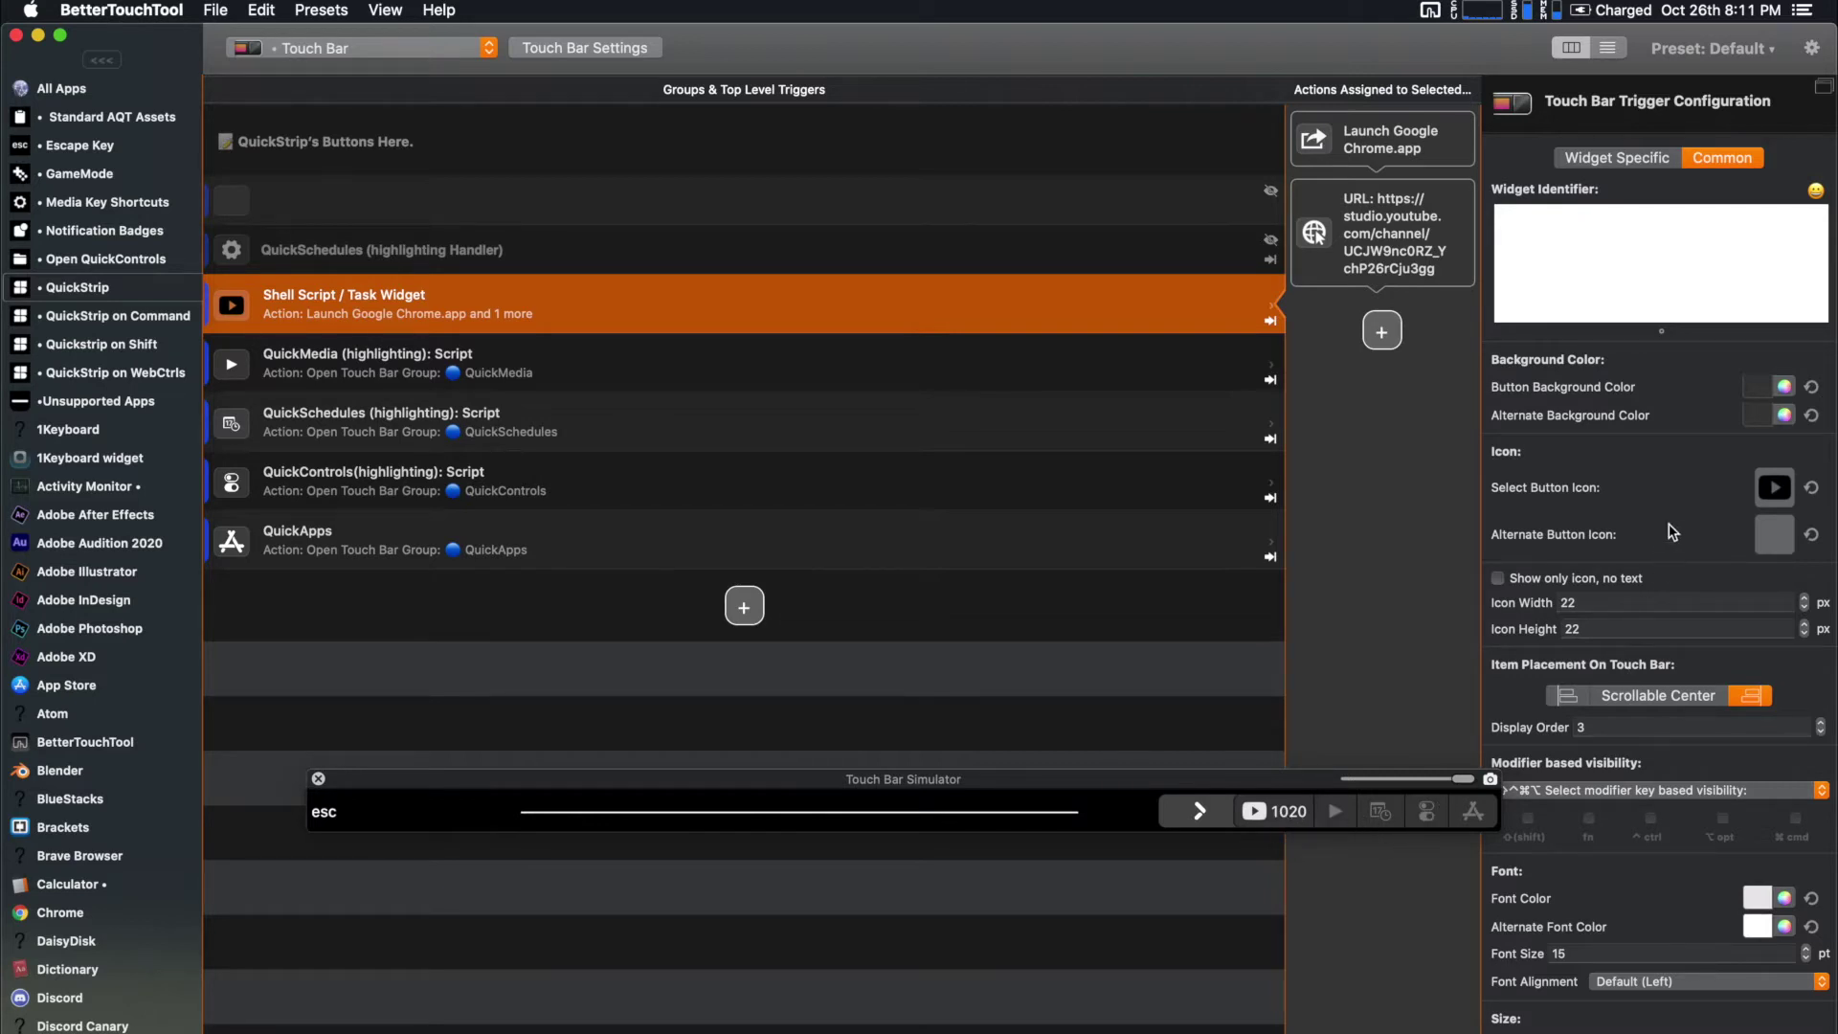
scroll(1672, 532, "up", 3)
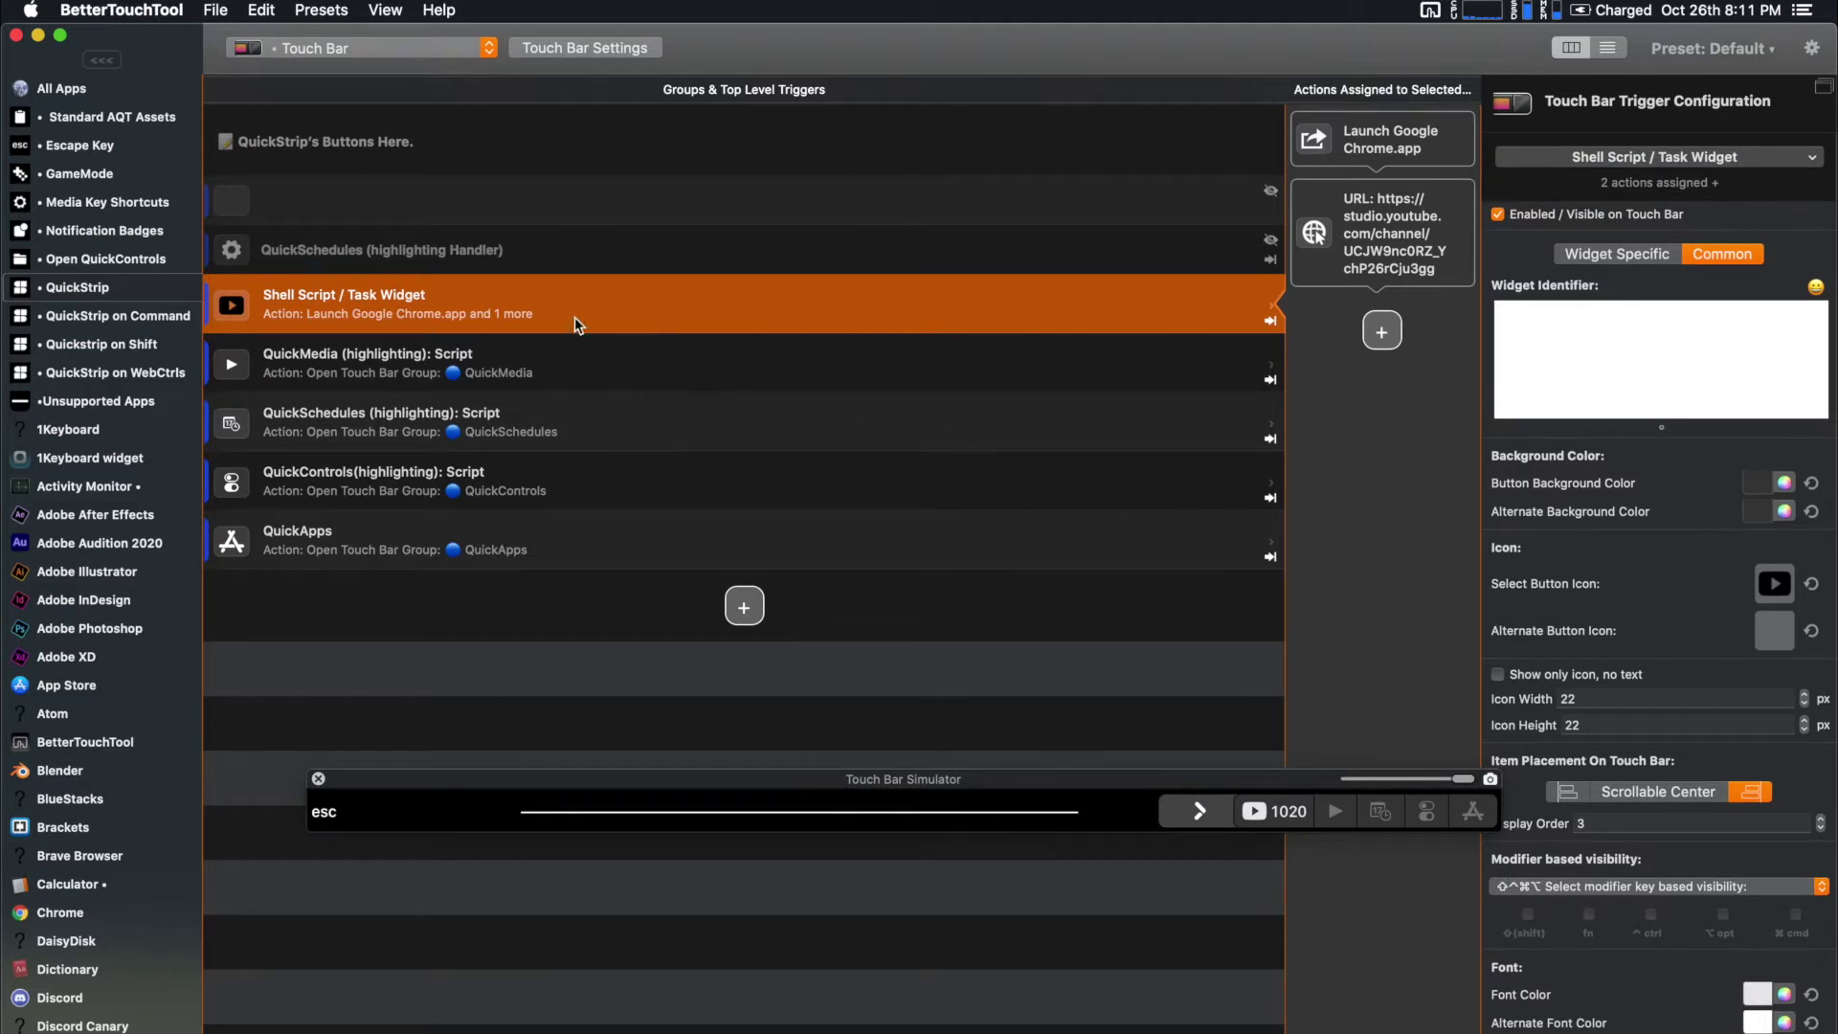
Examine the QuickMedia (highlighting) script widget's color, icon, font, size and corner settings for comparison
left_click(514, 376)
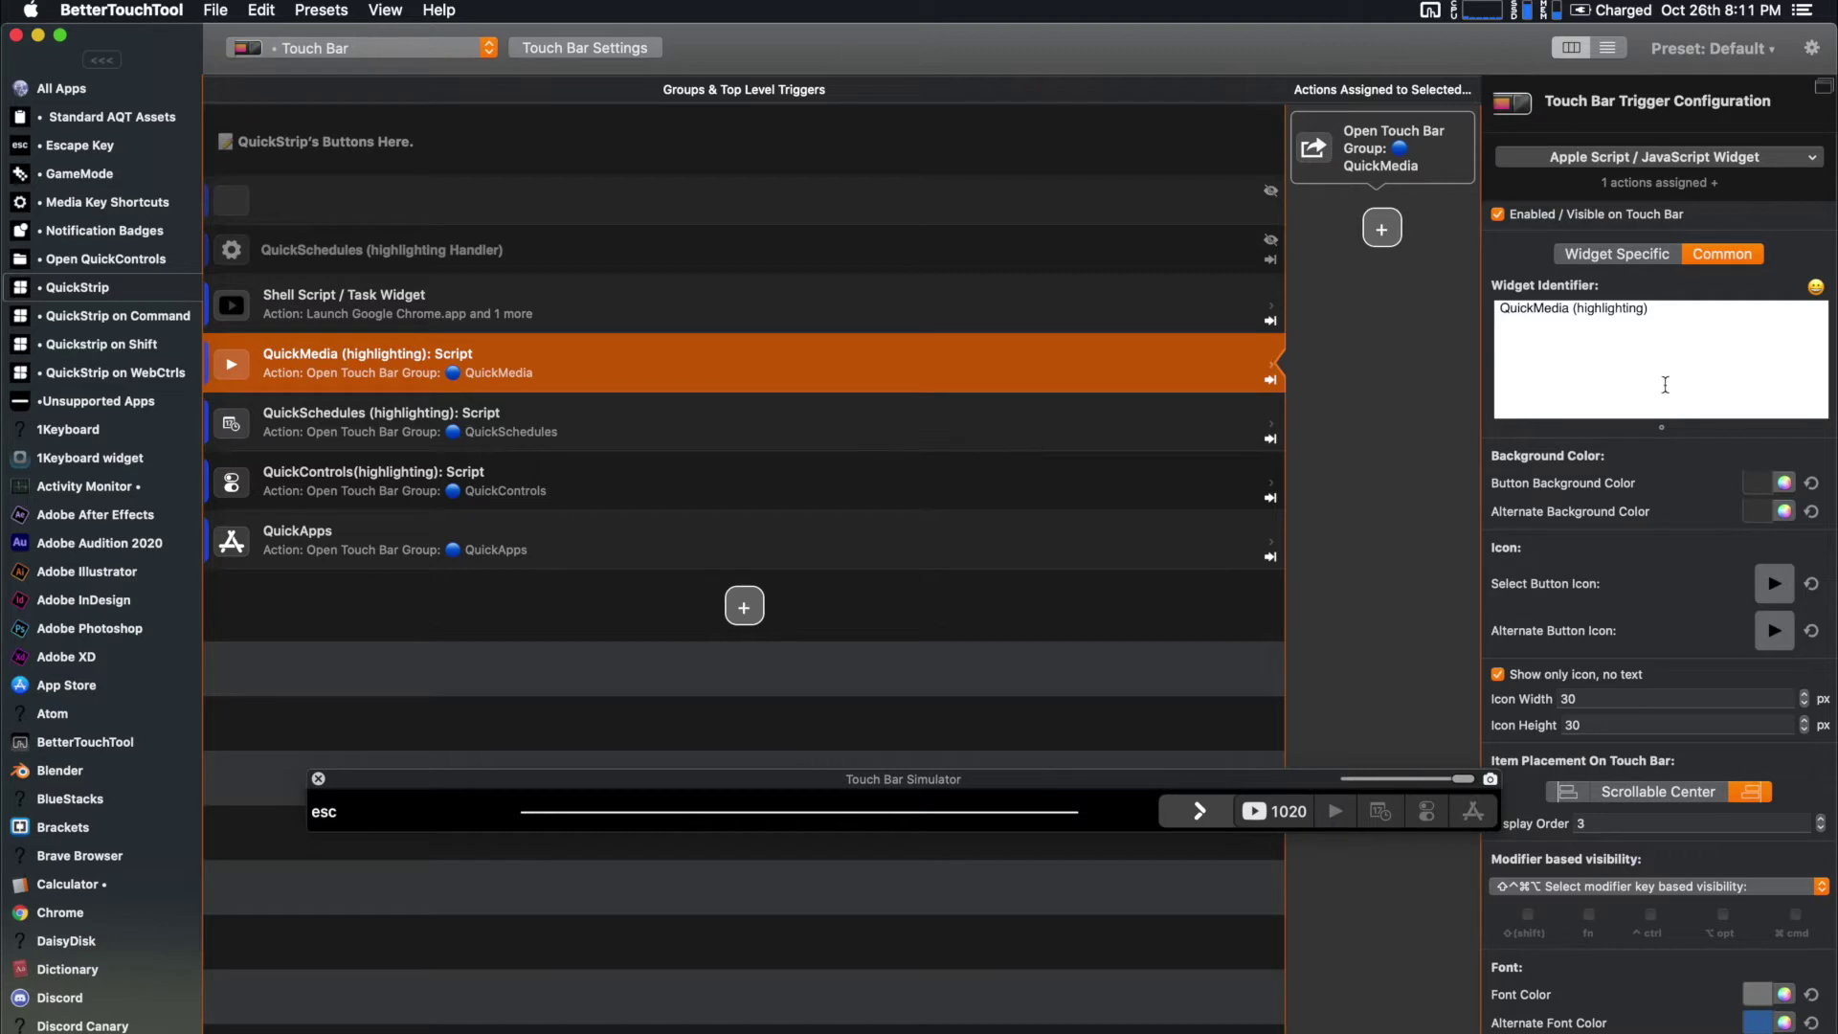
scroll(1694, 426, "down", 5)
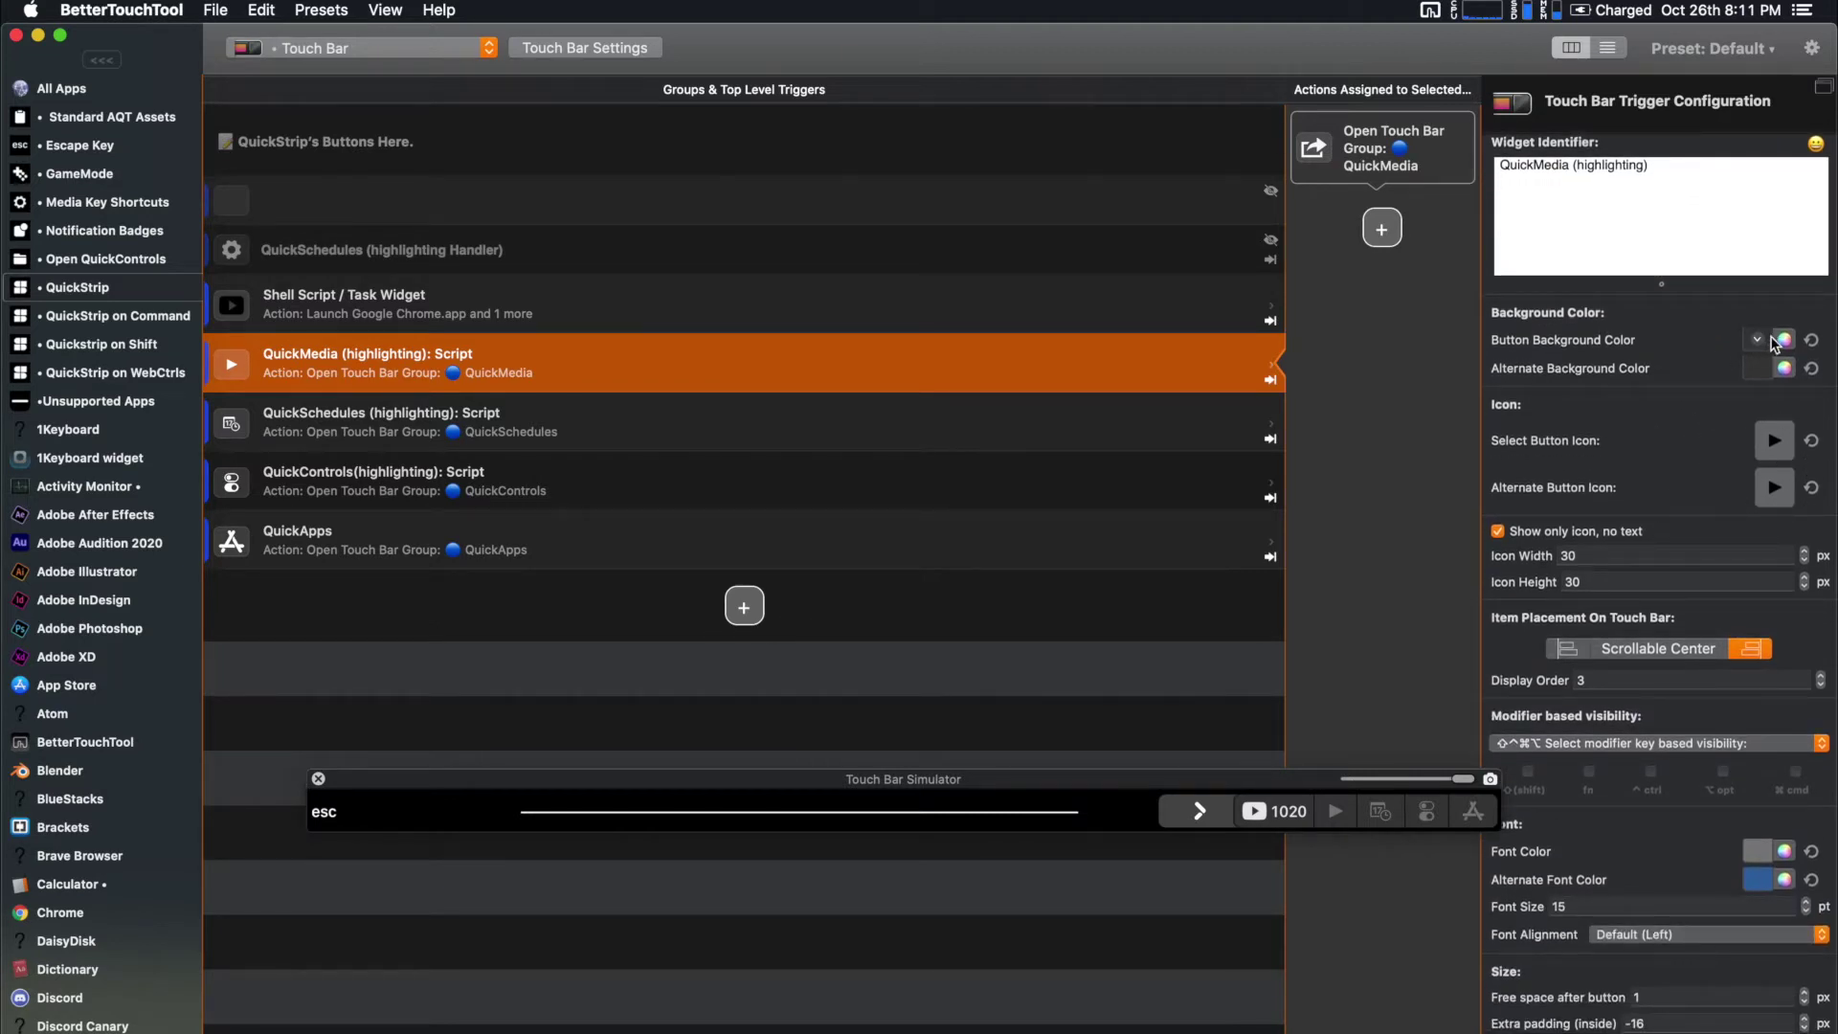
scroll(1675, 426, "down", 10)
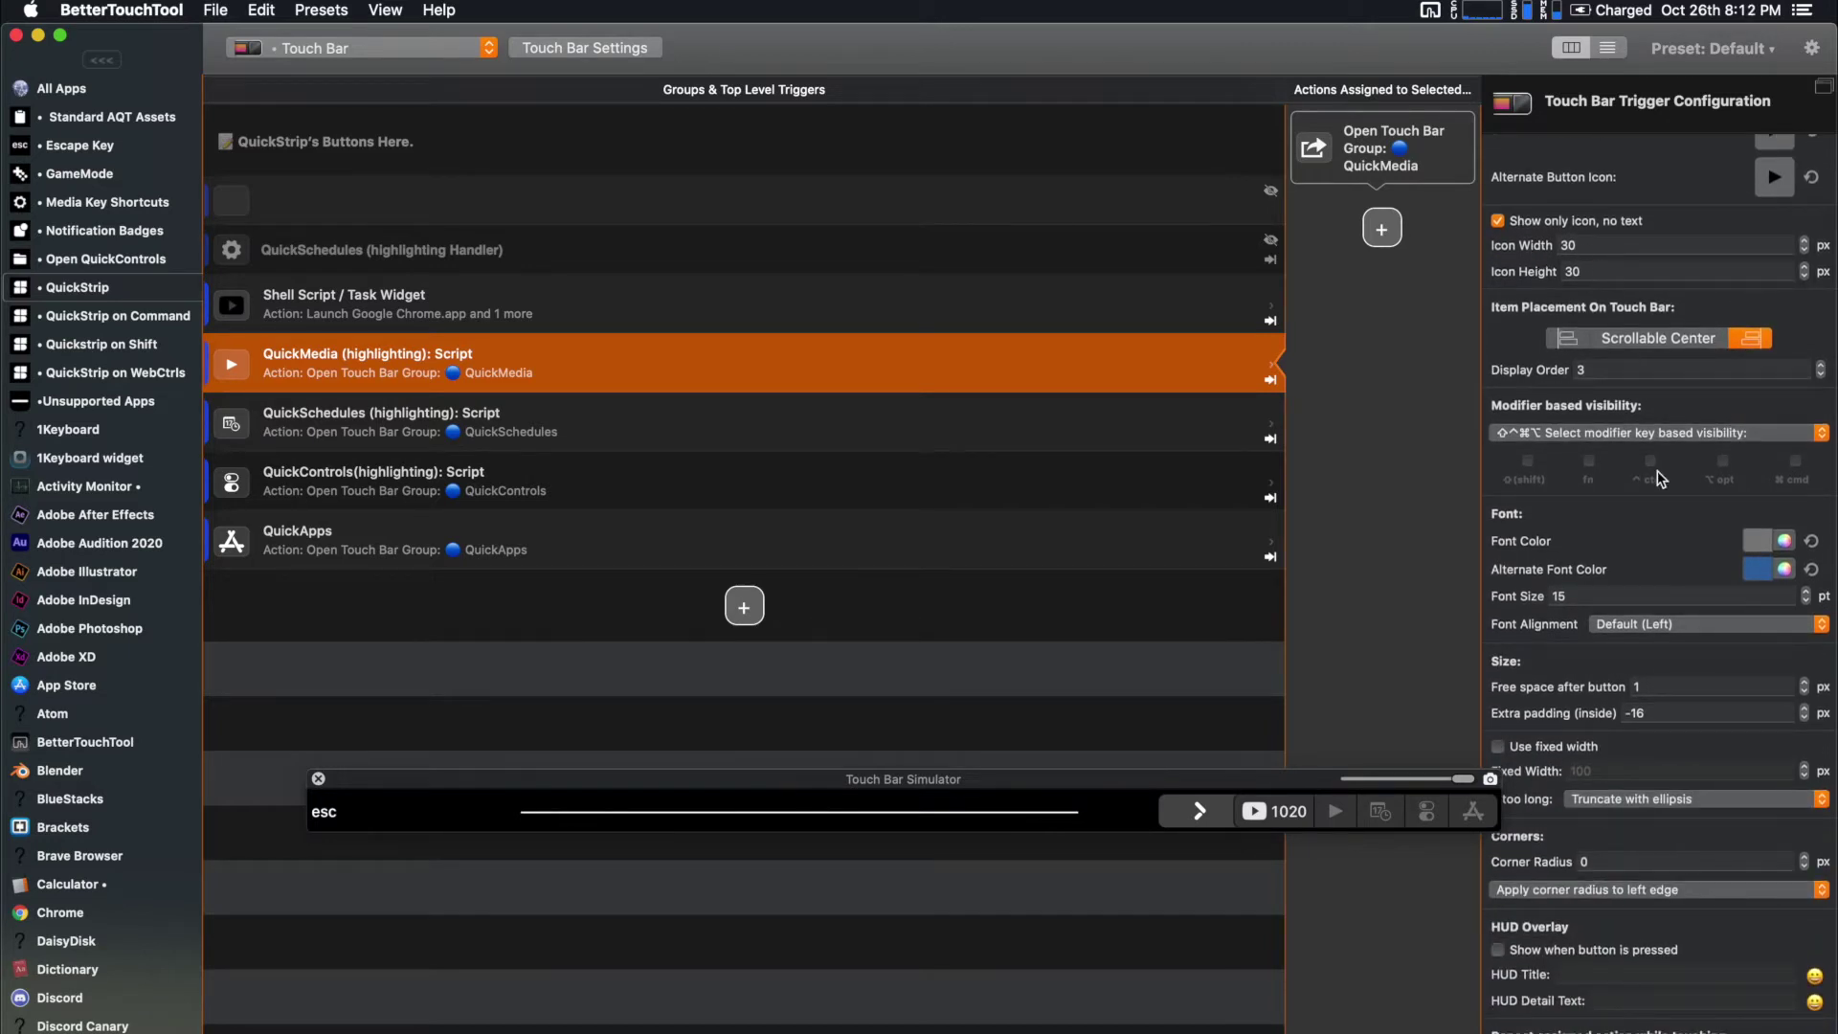
scroll(1661, 478, "down", 7)
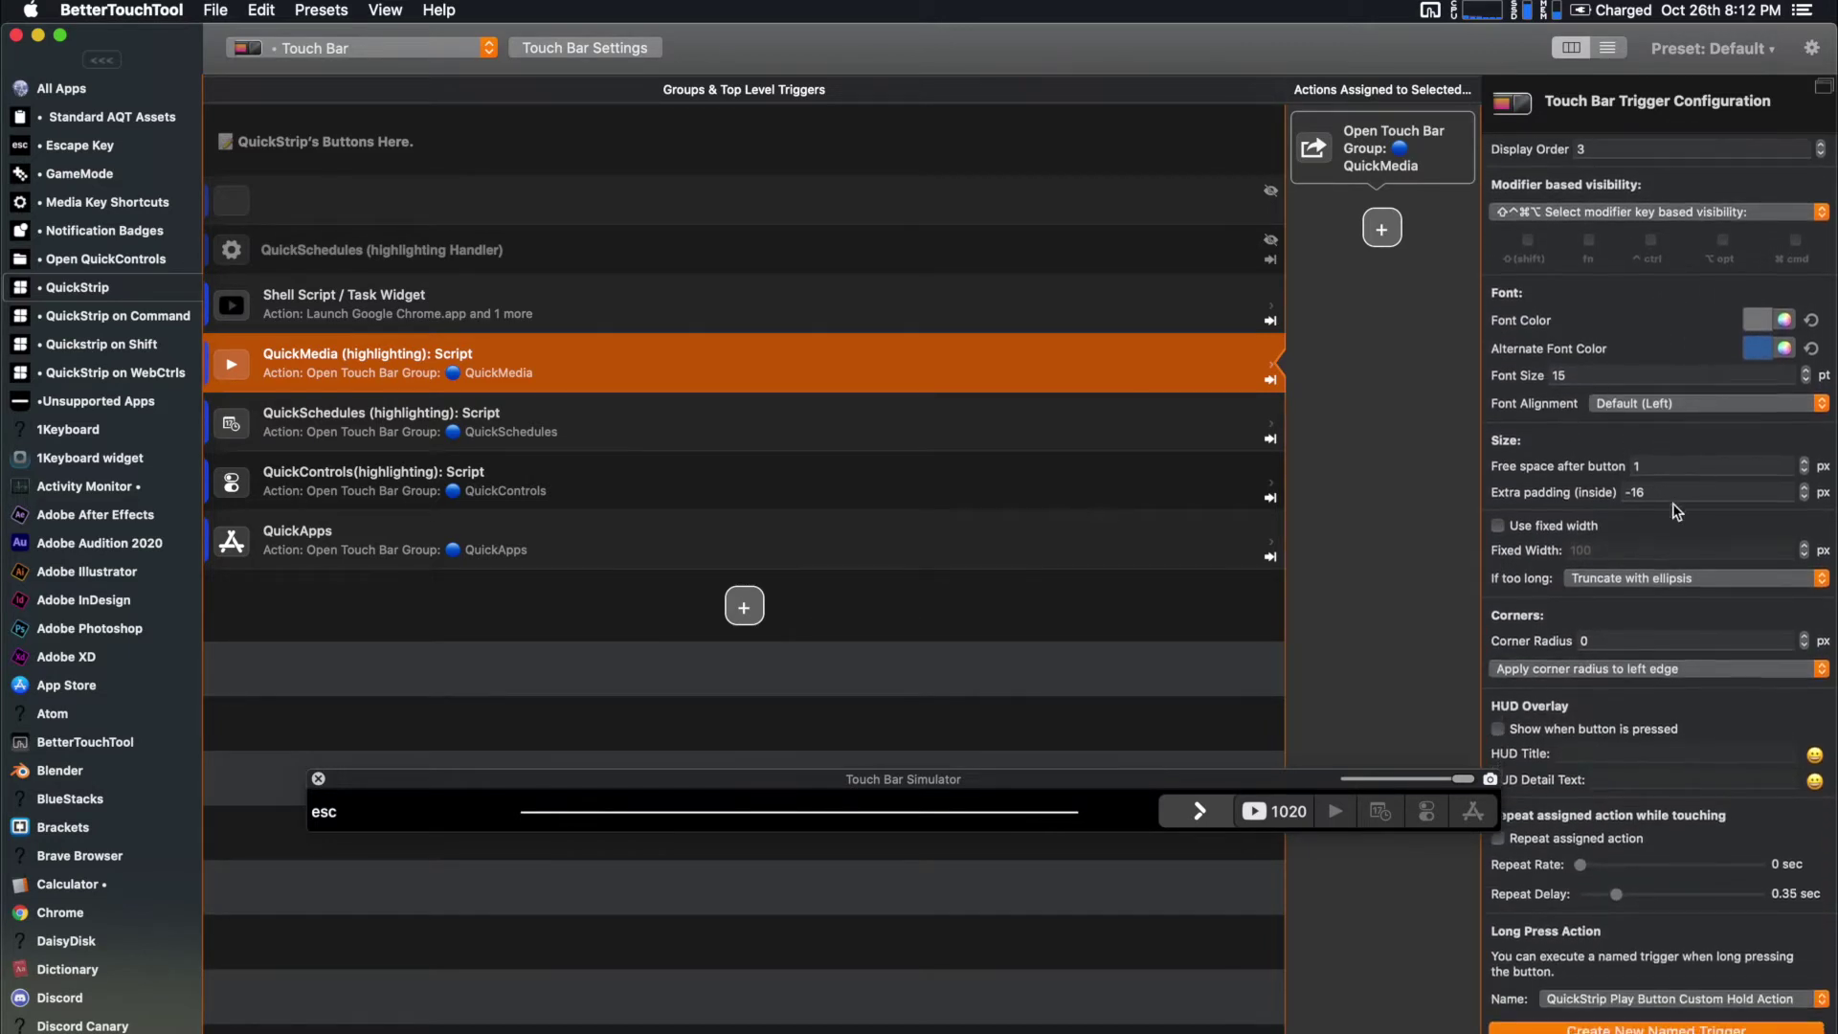
scroll(1675, 512, "up", 20)
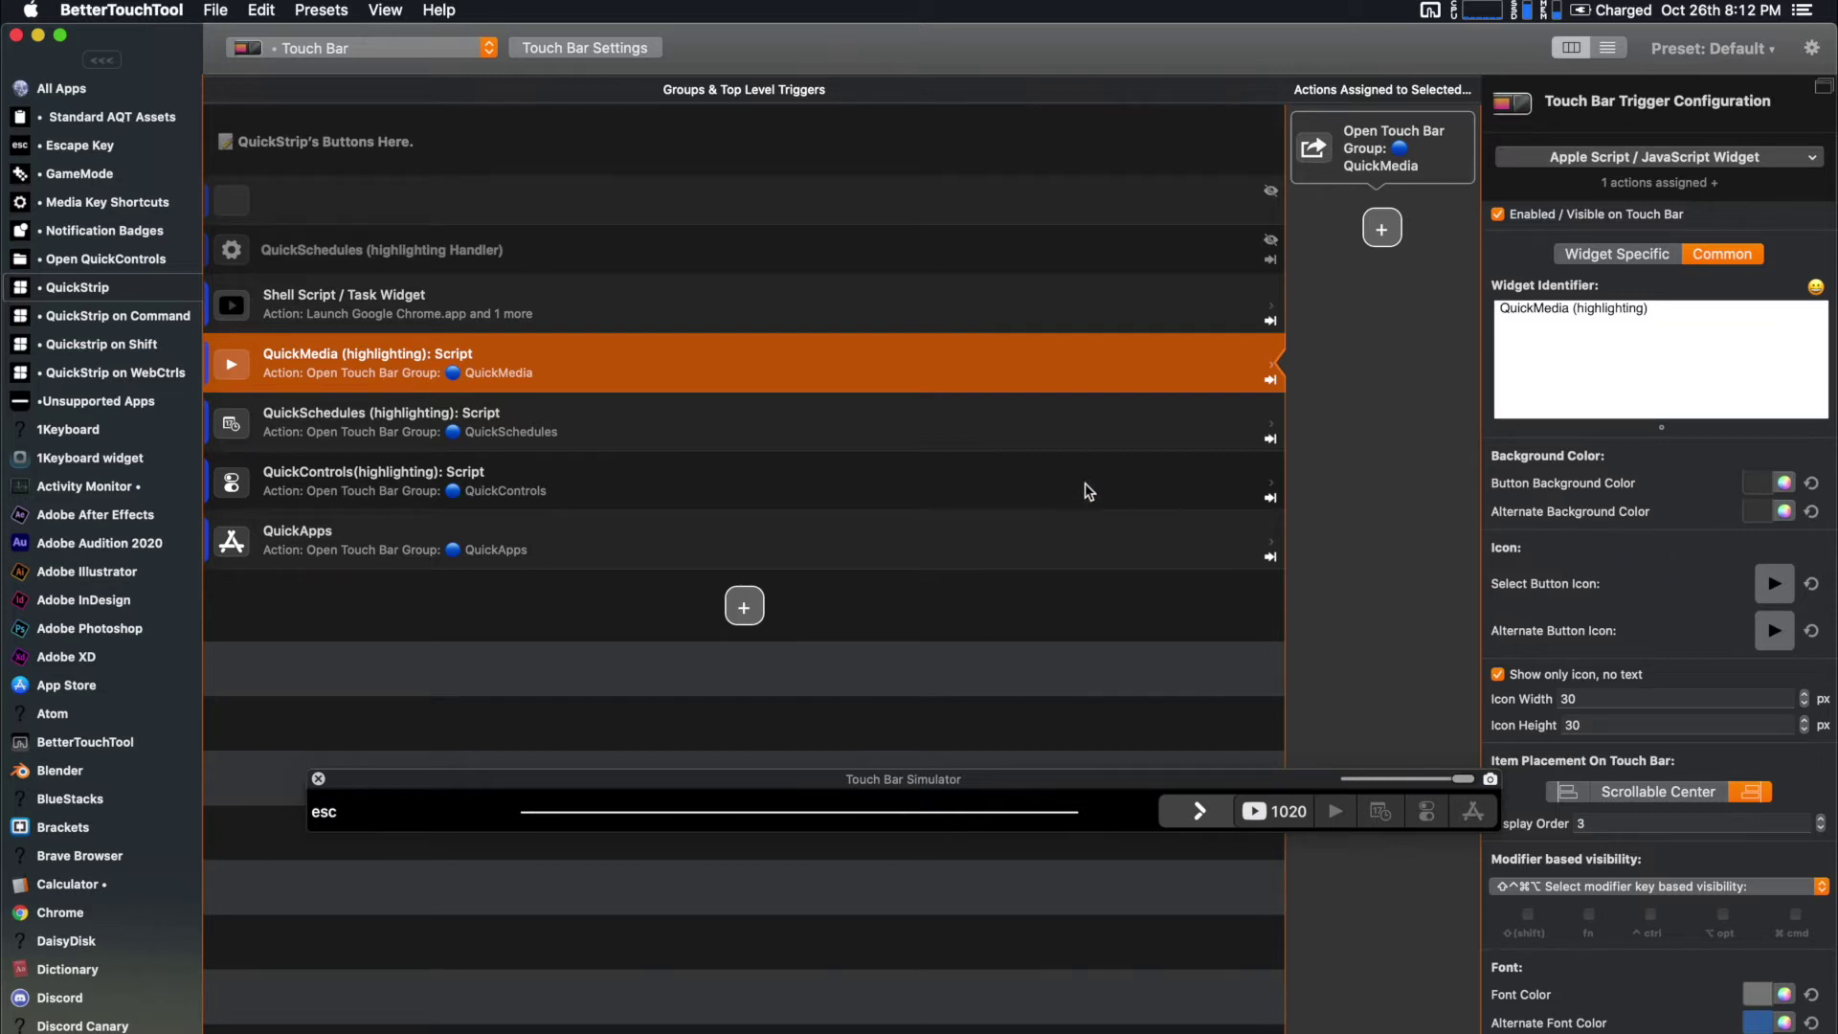
Find Final Cut Pro among the configured apps and display its custom Touch Bar triggers
scroll(74, 466, "down", 5)
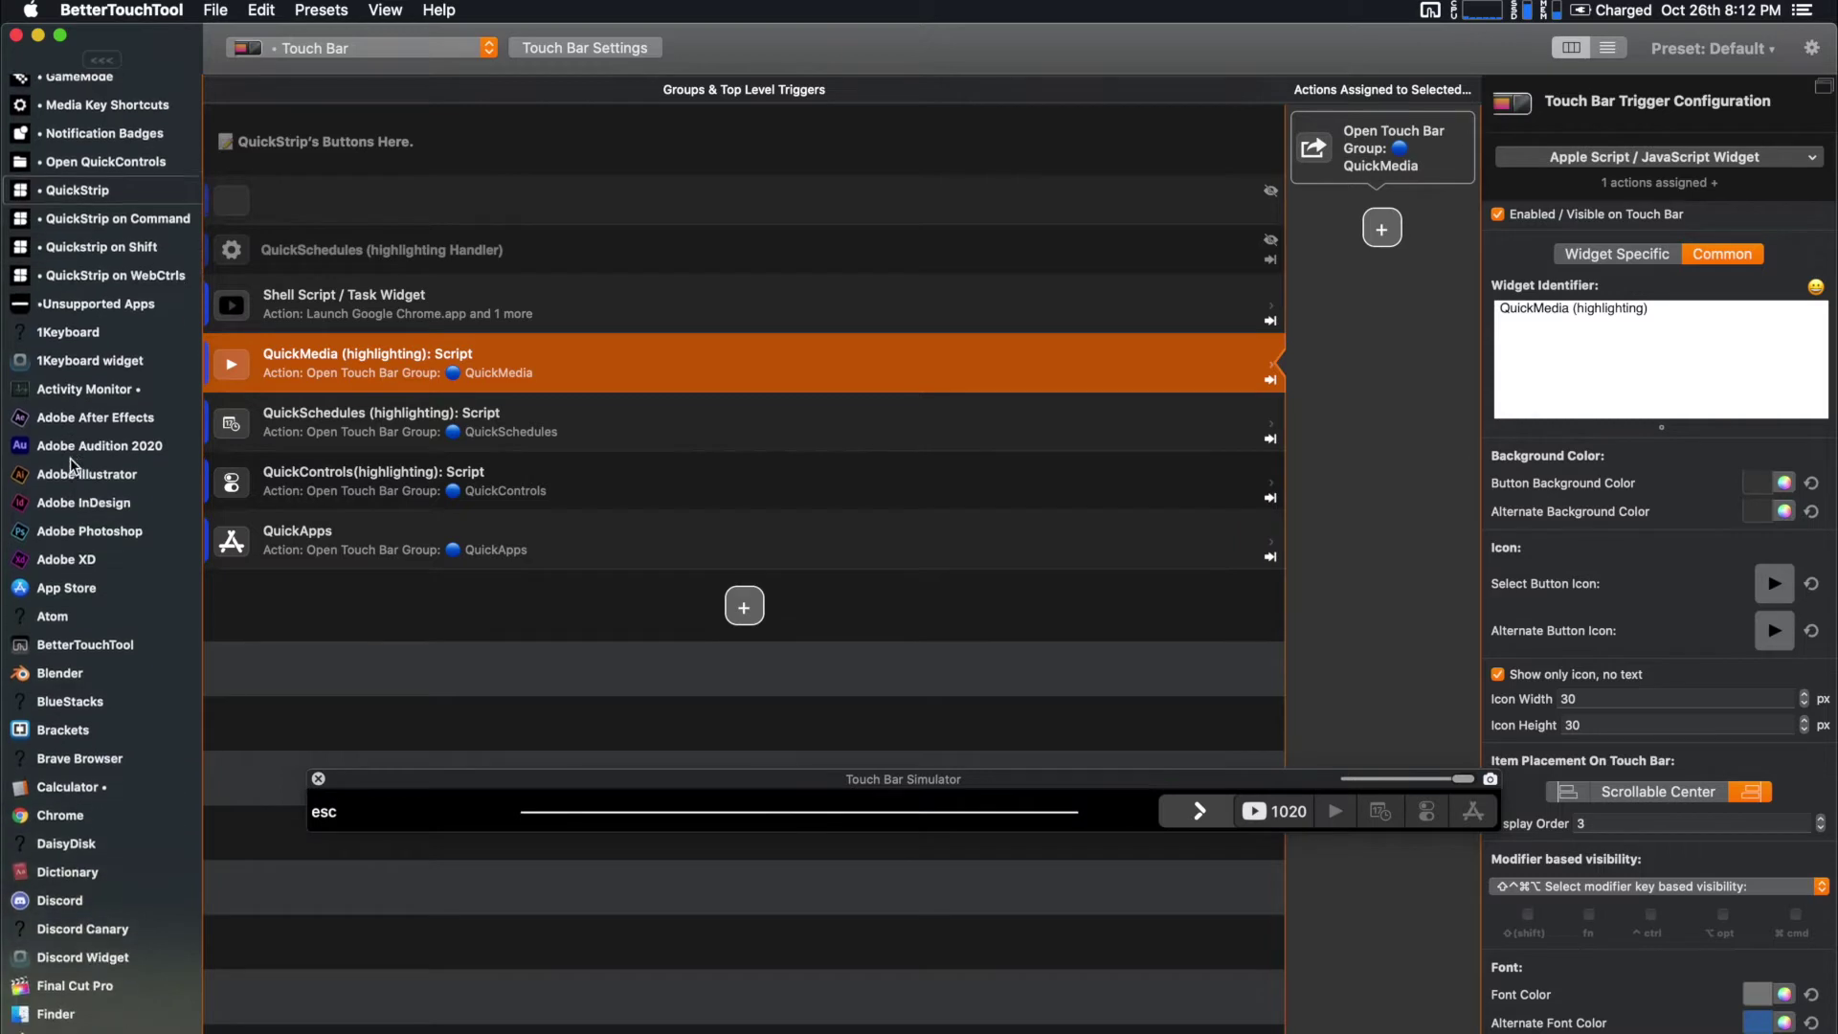
scroll(71, 467, "down", 3)
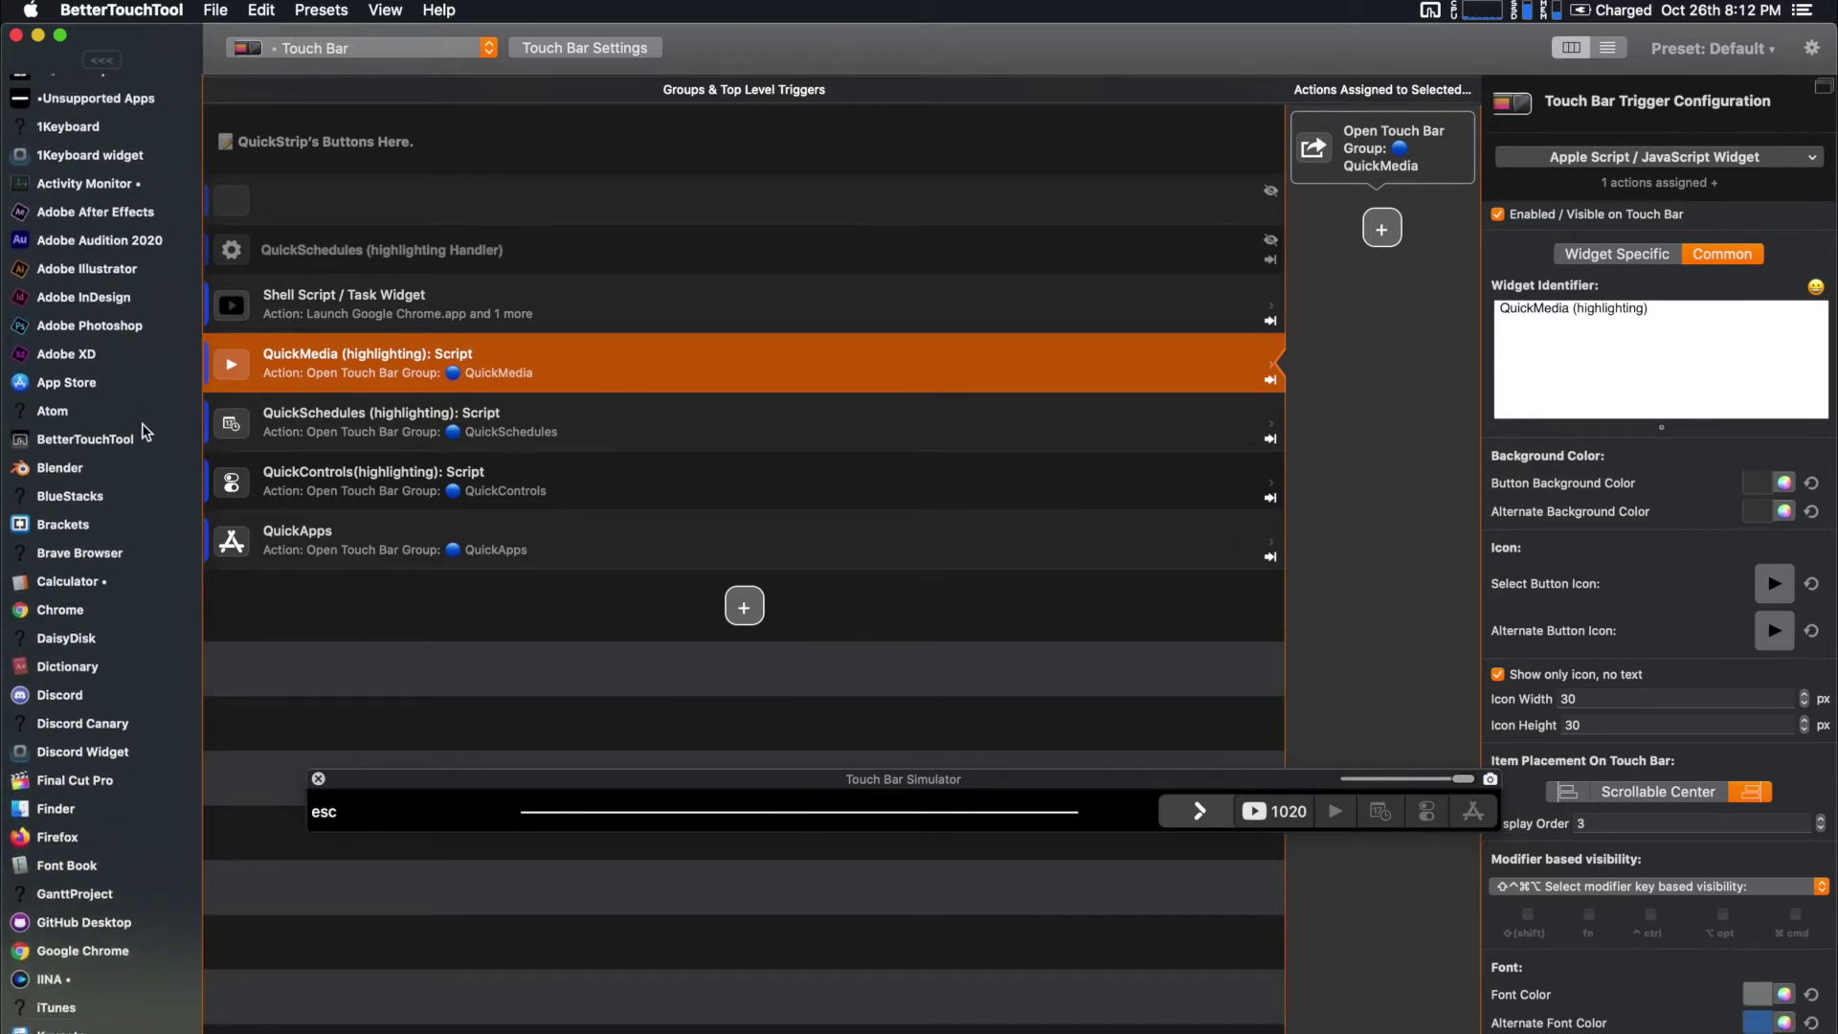
scroll(142, 427, "up", 4)
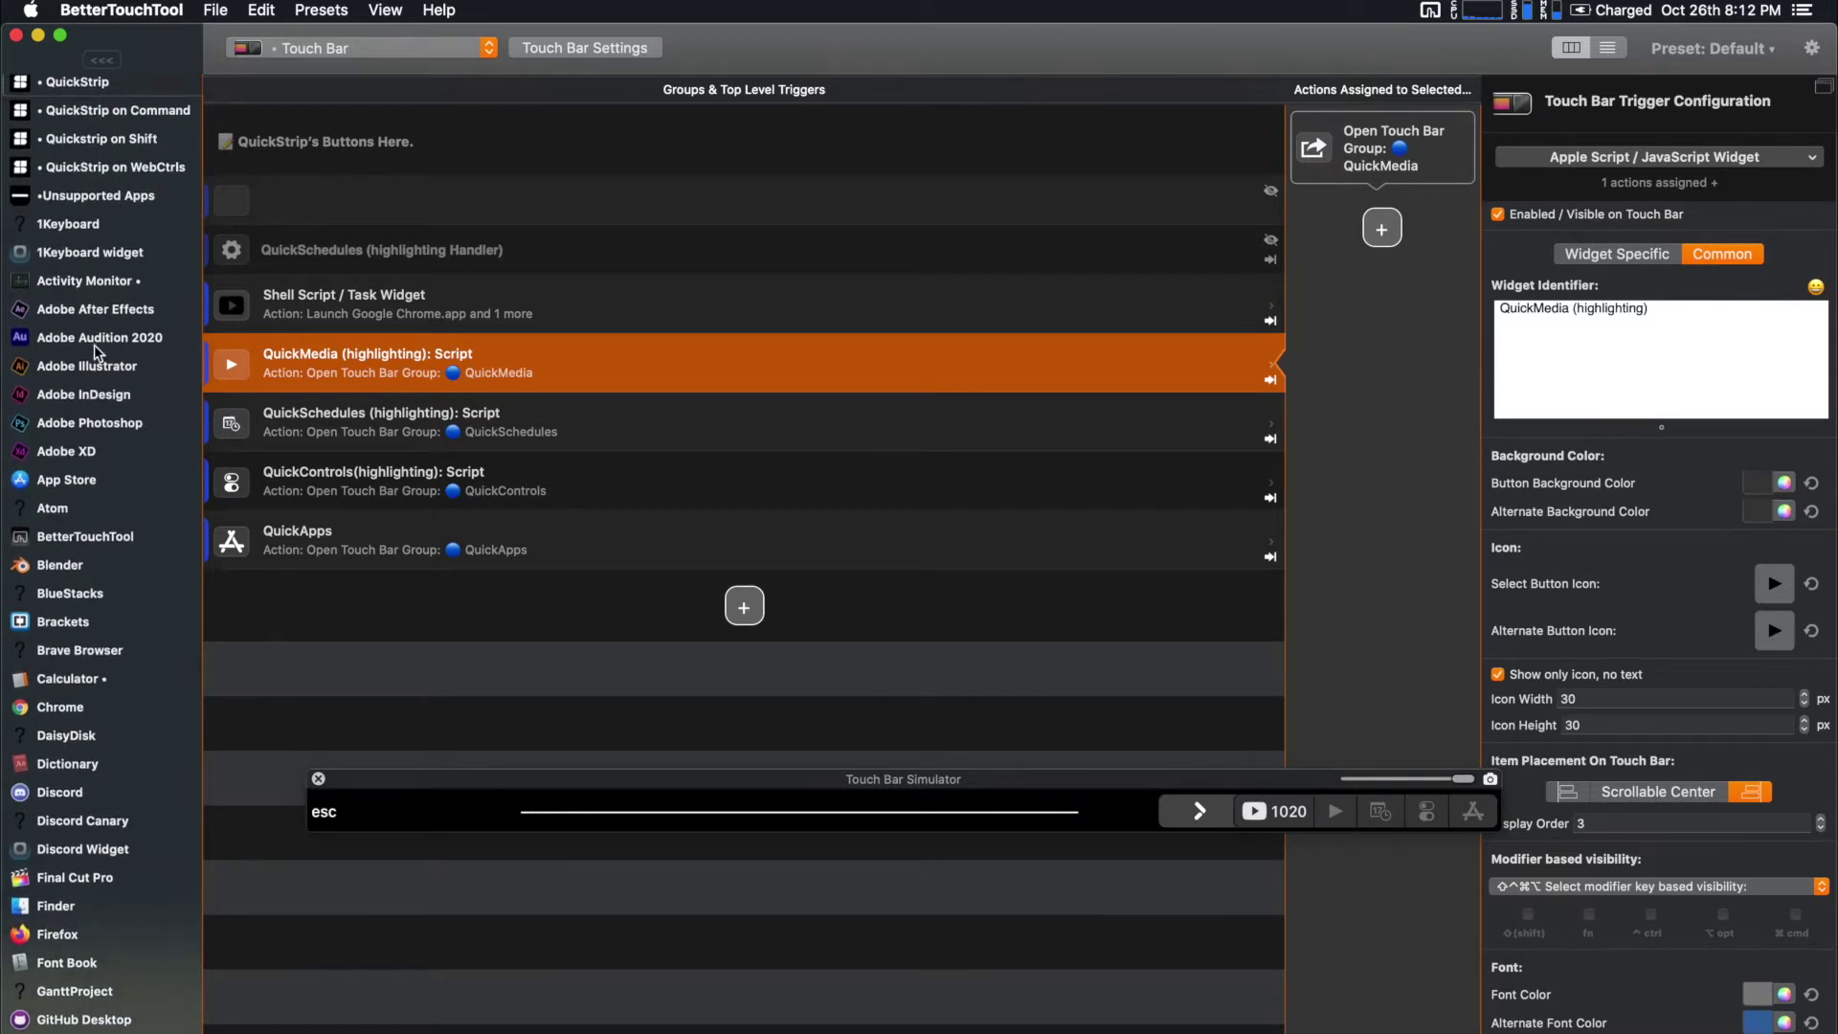
scroll(99, 459, "up", 4)
scroll(99, 463, "down", 10)
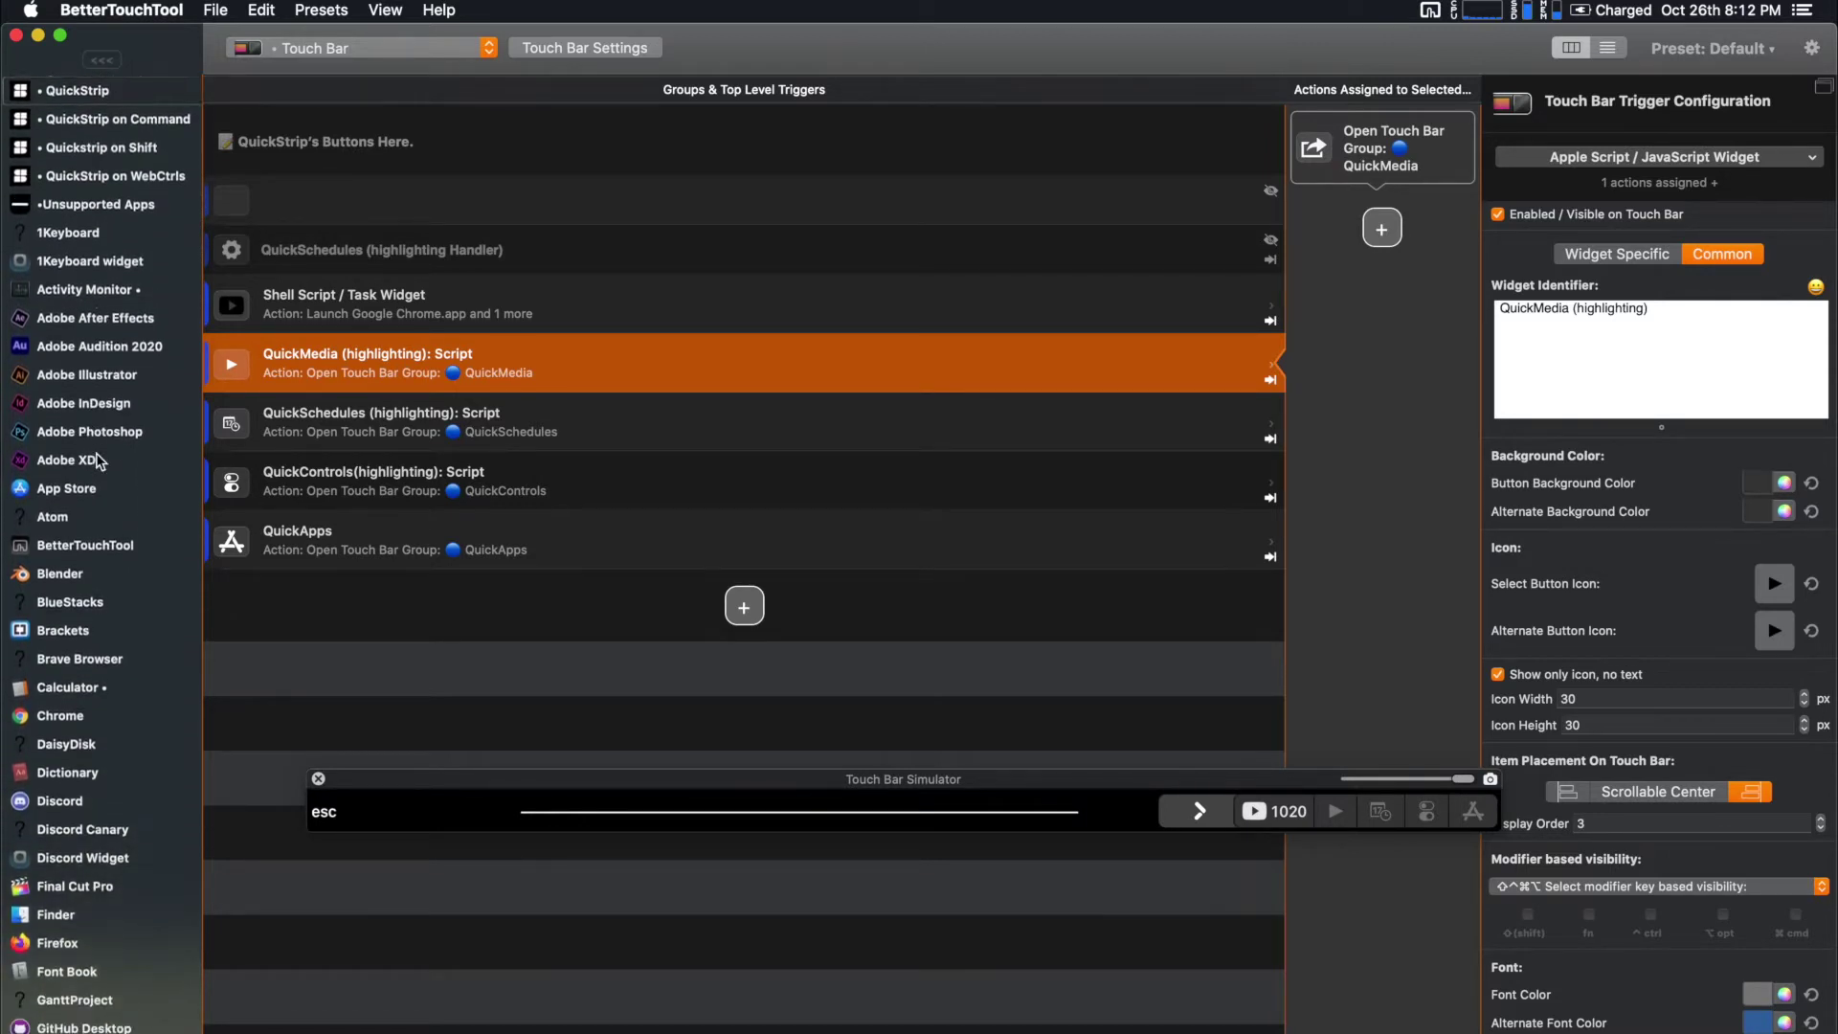
scroll(99, 462, "down", 4)
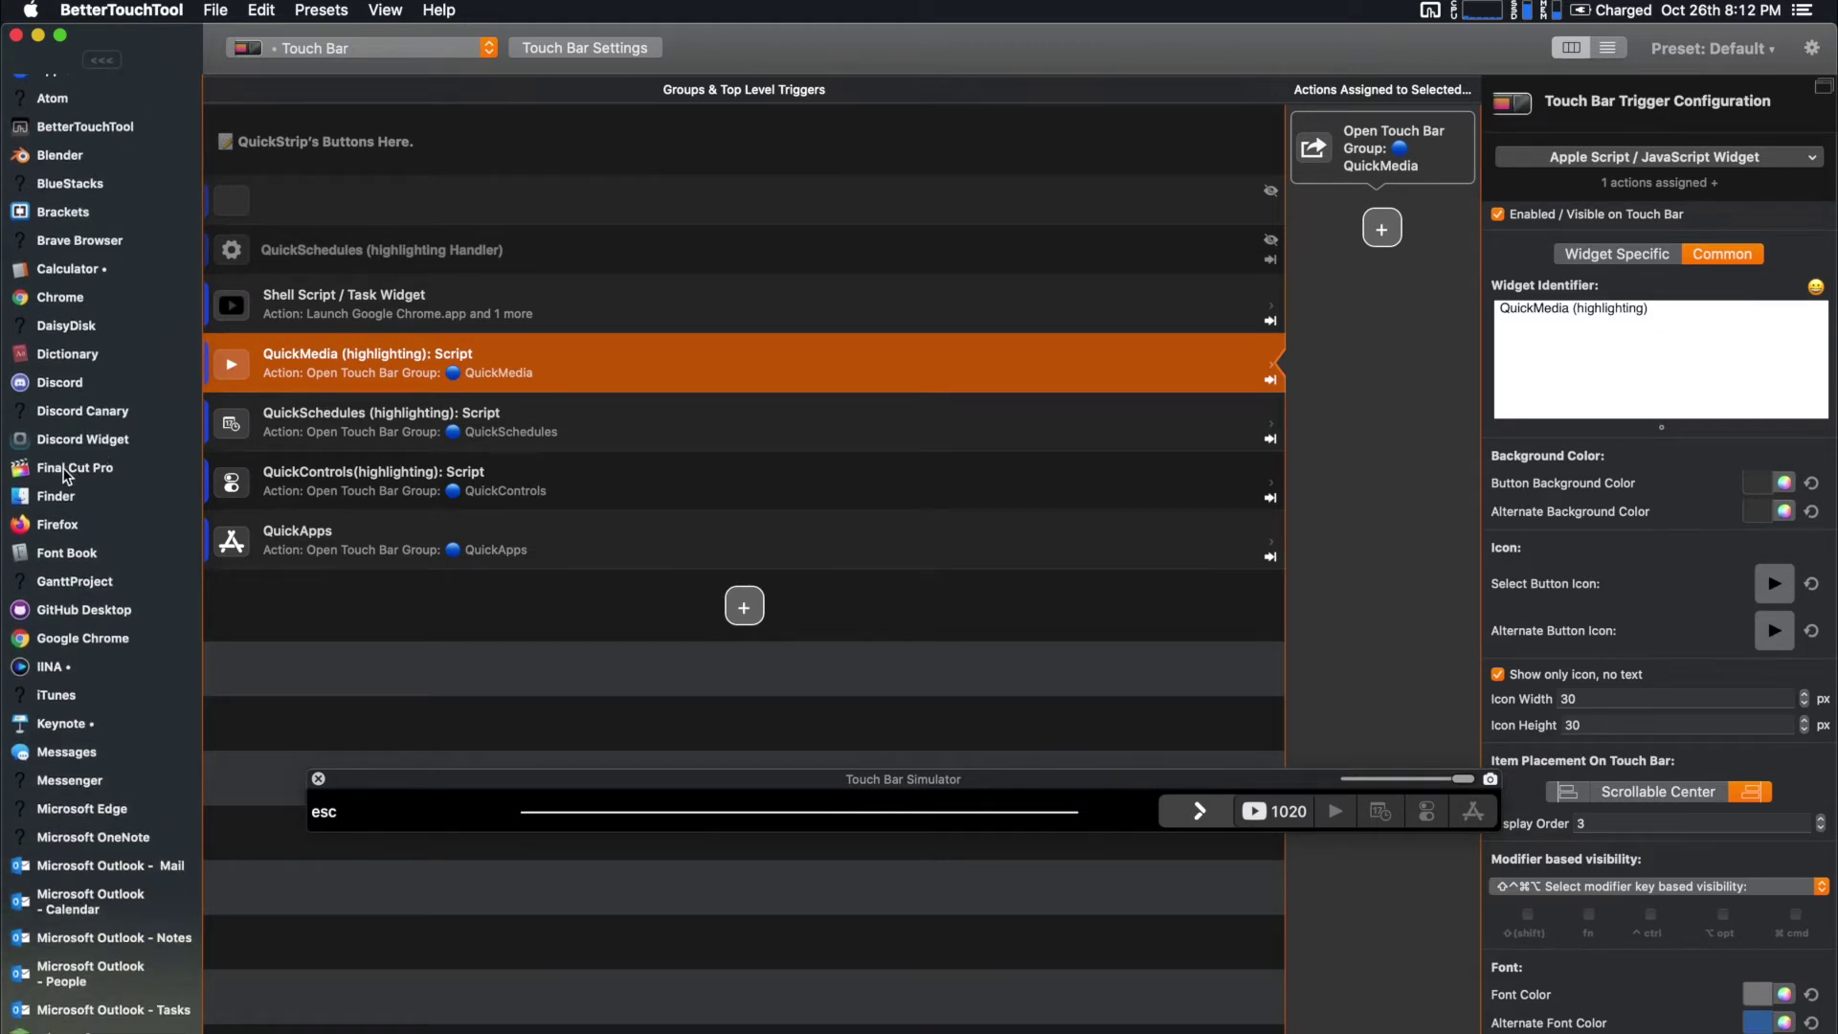
left_click(70, 469)
Display the custom Touch Bar triggers set up for Adobe Audition 2020
scroll(78, 490, "up", 10)
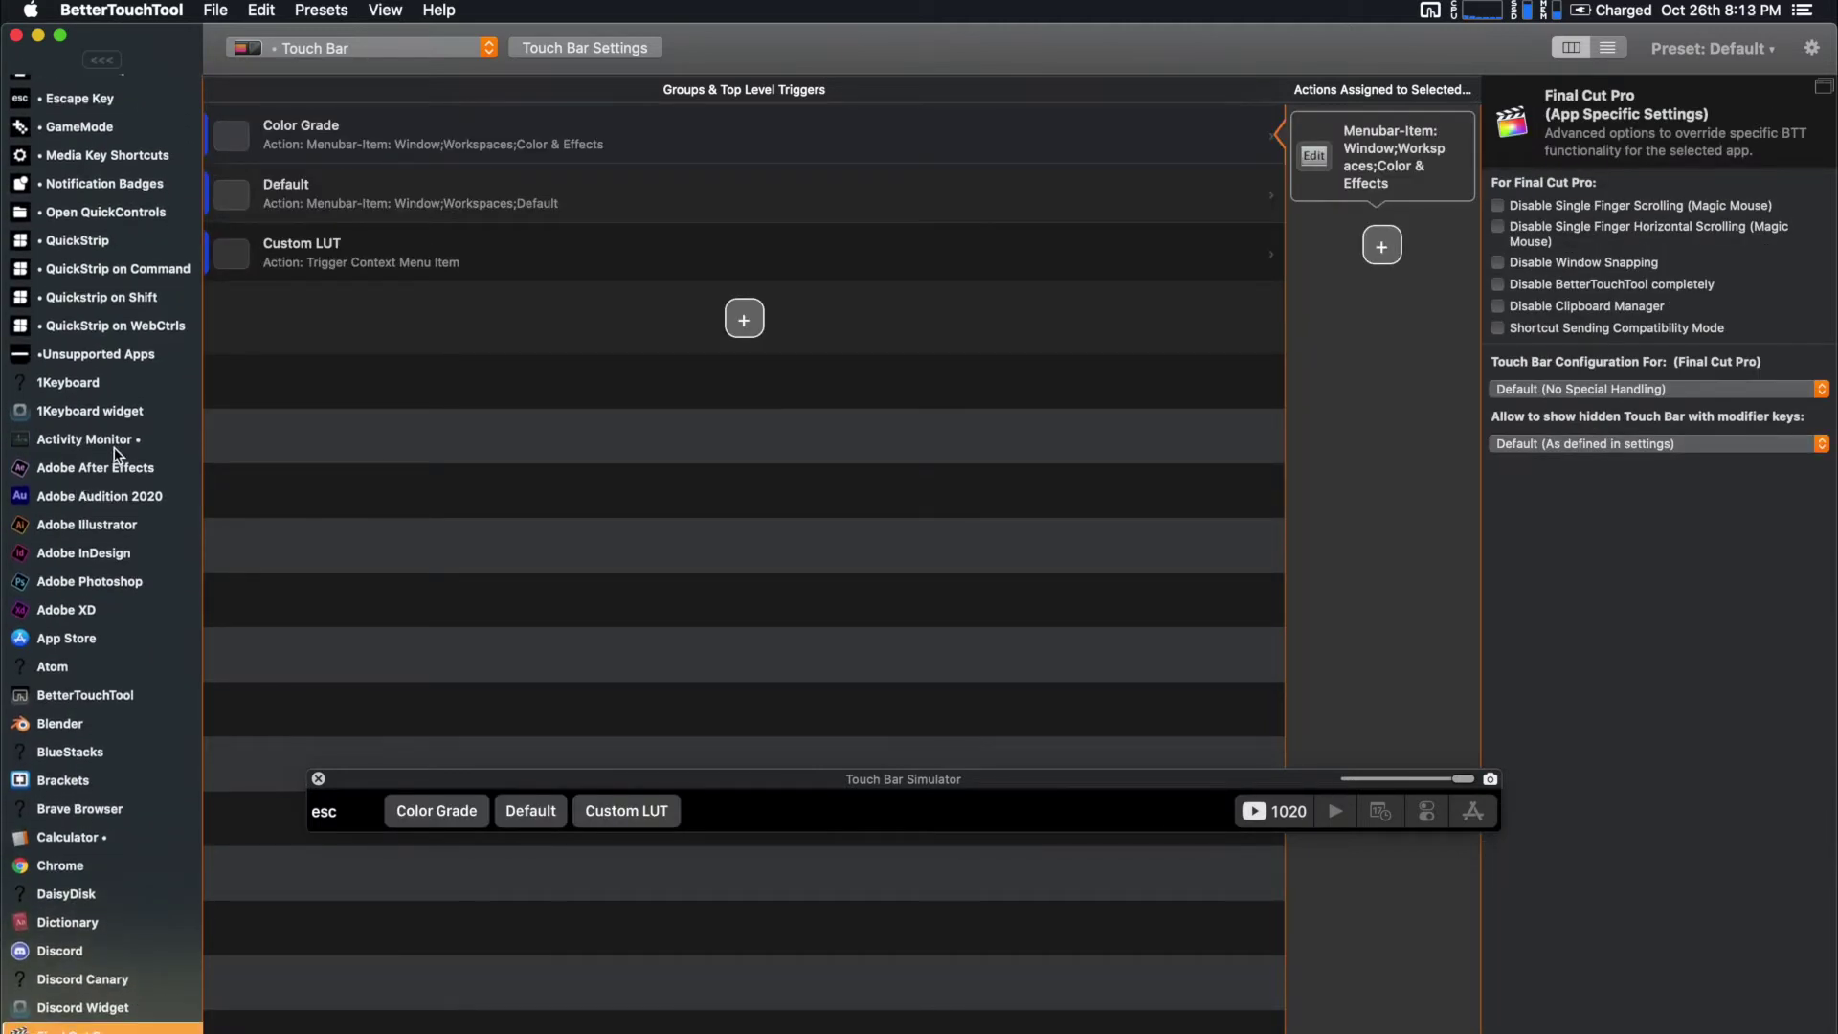
left_click(84, 491)
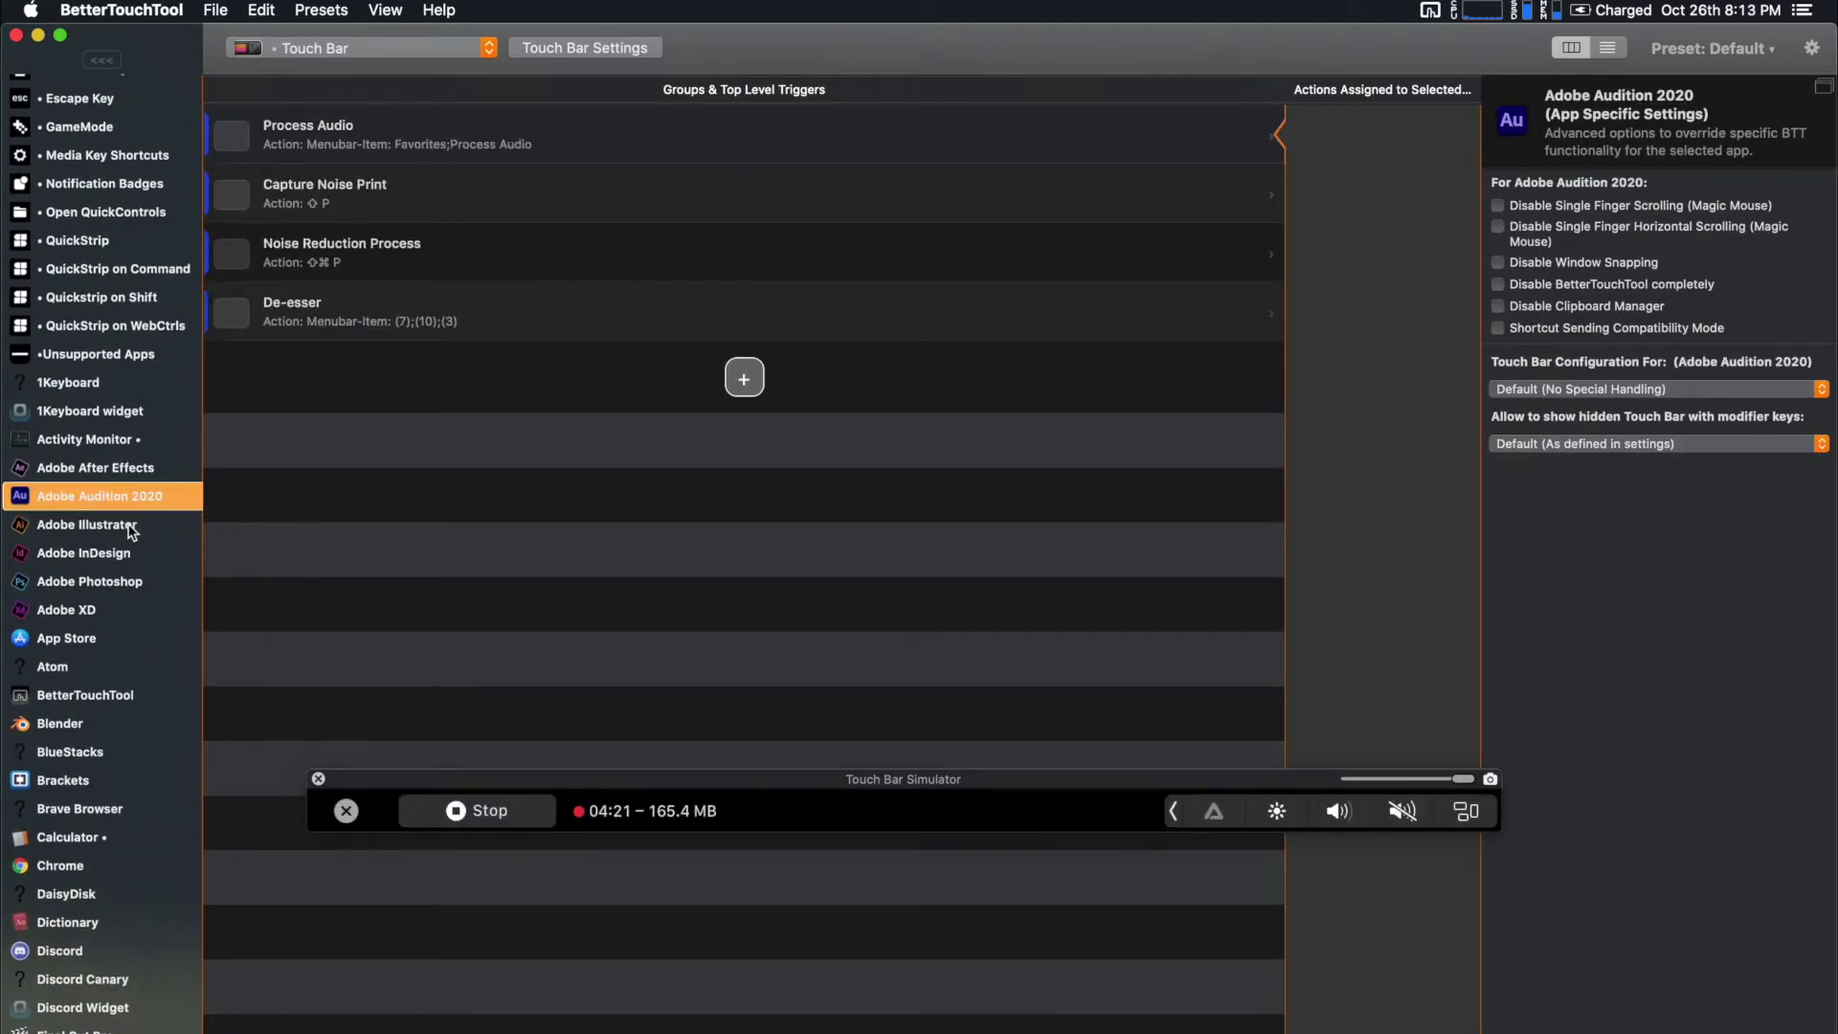
Browse further through the configured apps and return to the Final Cut Pro triggers
scroll(78, 495, "down", 3)
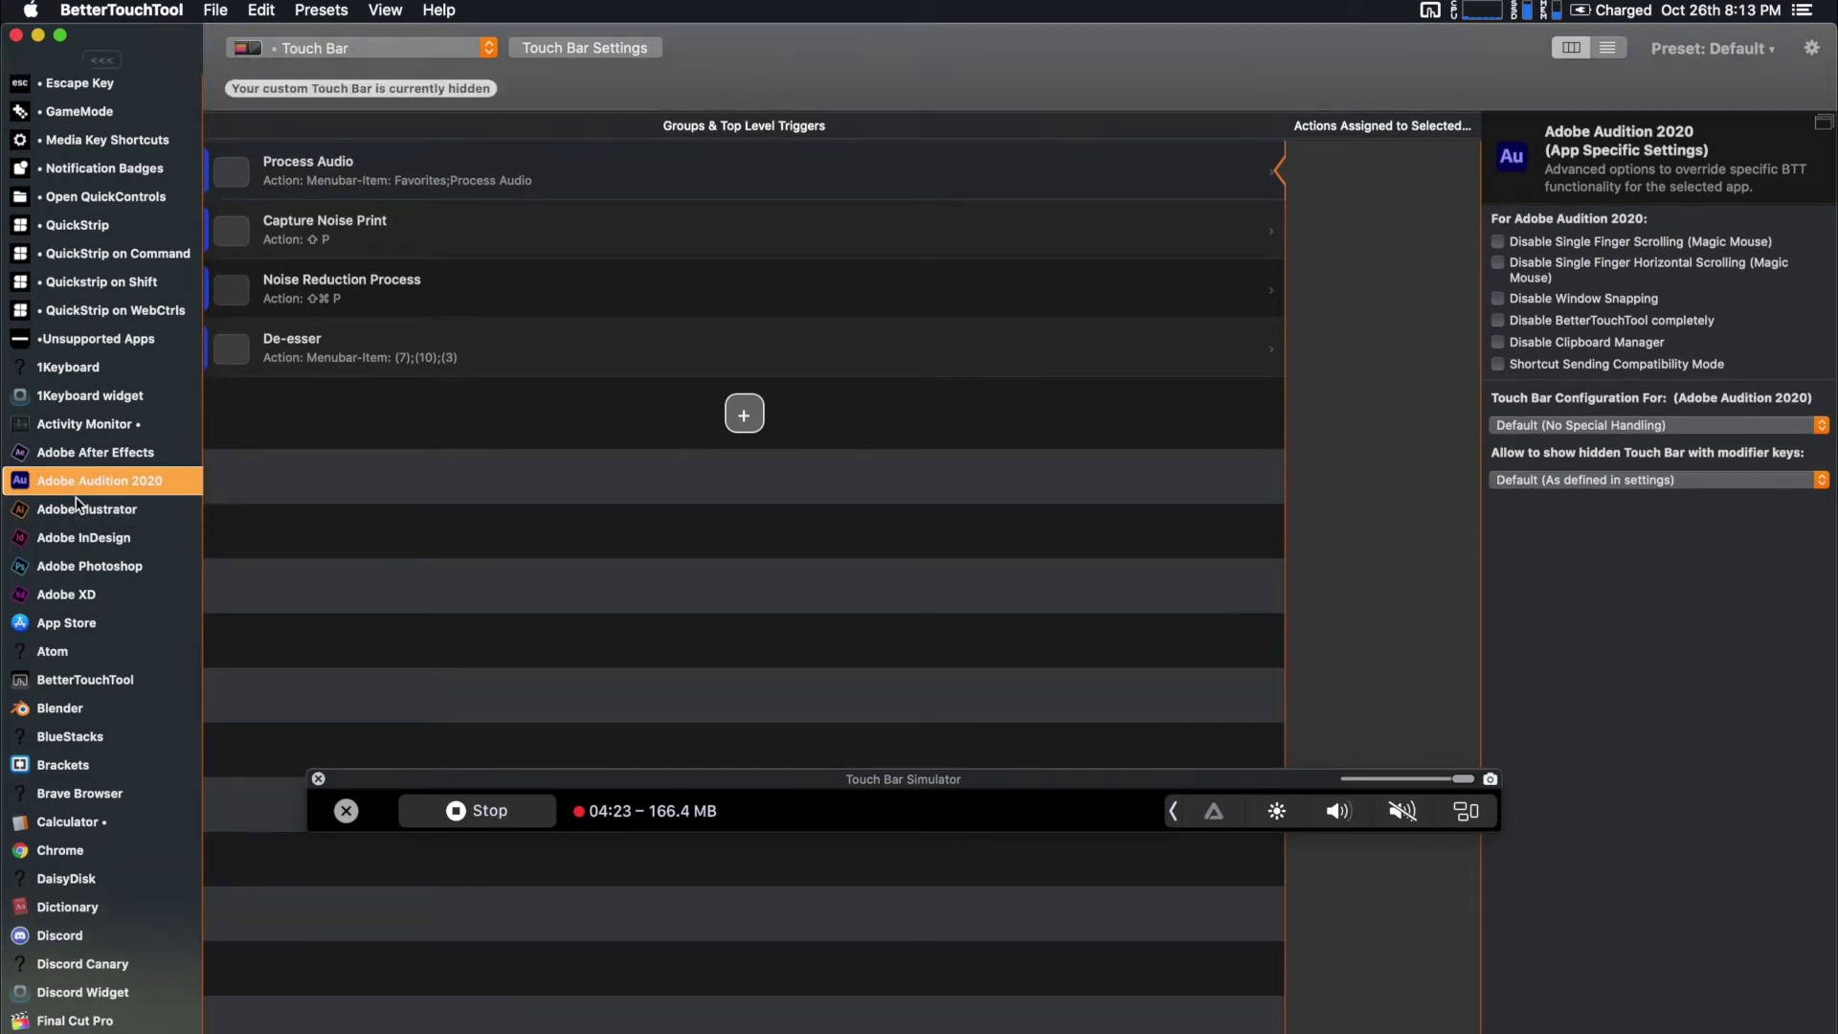
scroll(77, 497, "down", 5)
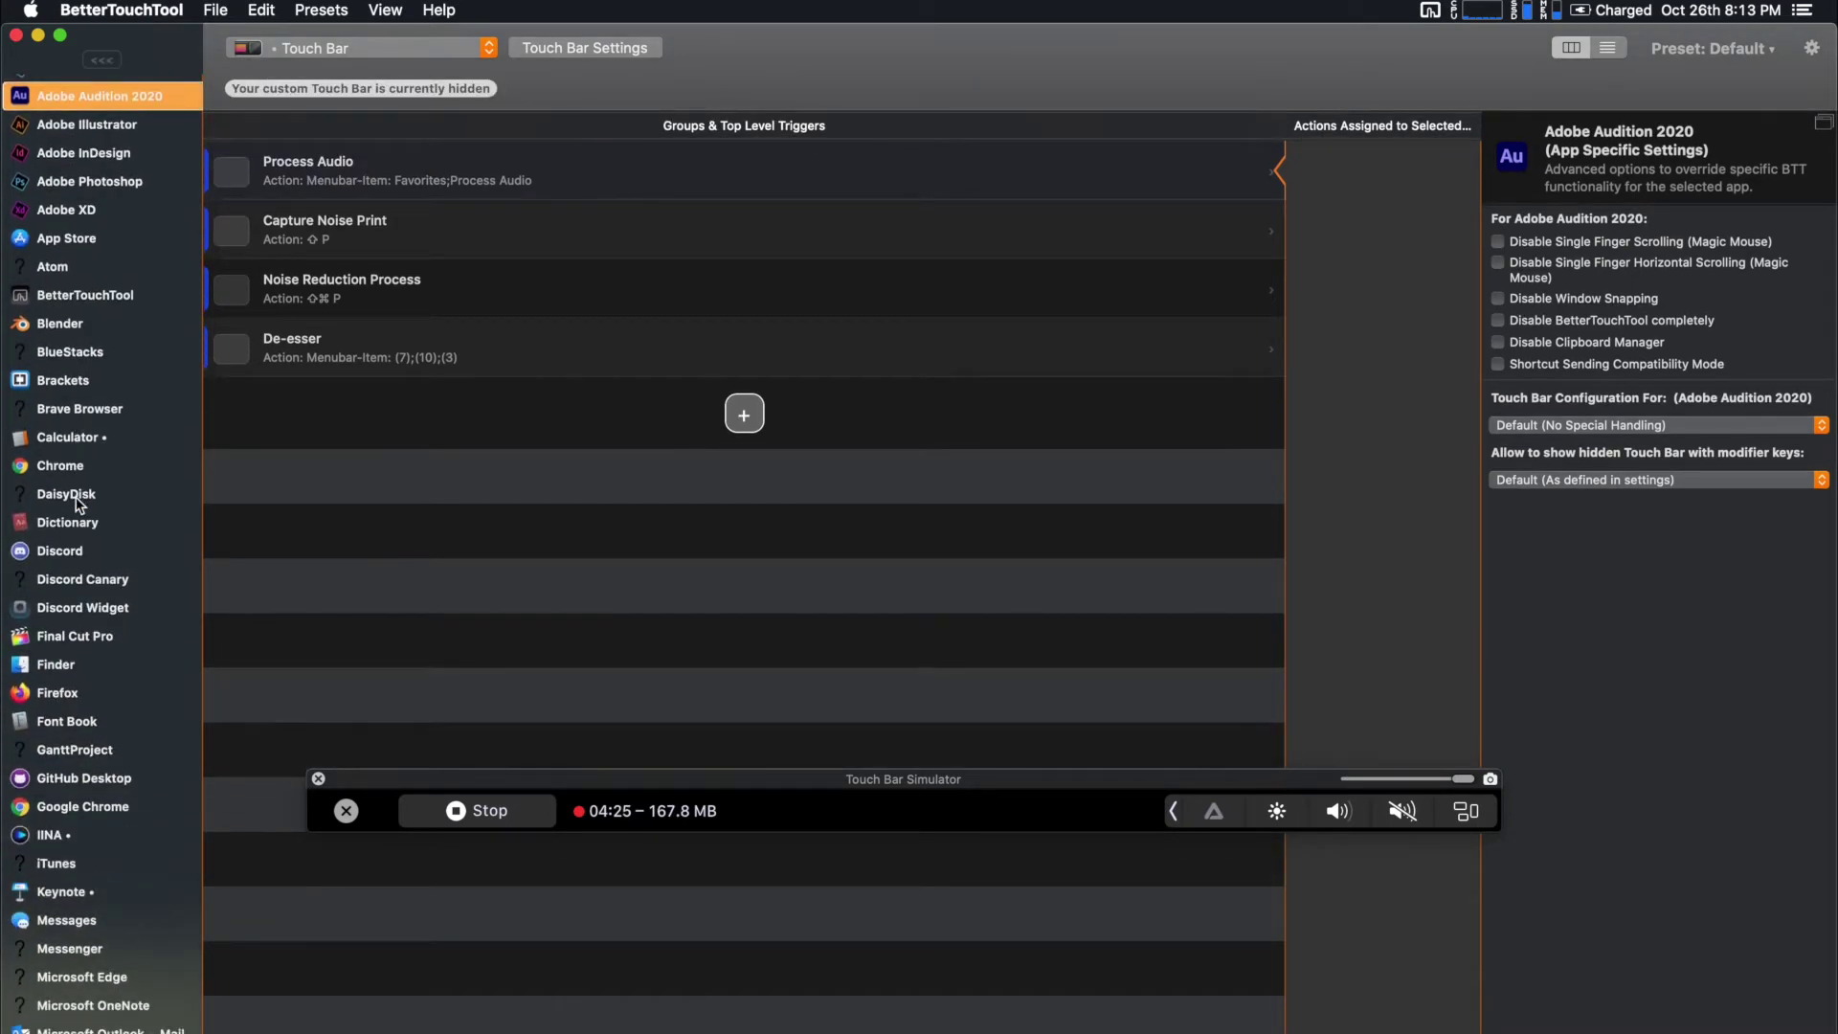
scroll(76, 496, "down", 6)
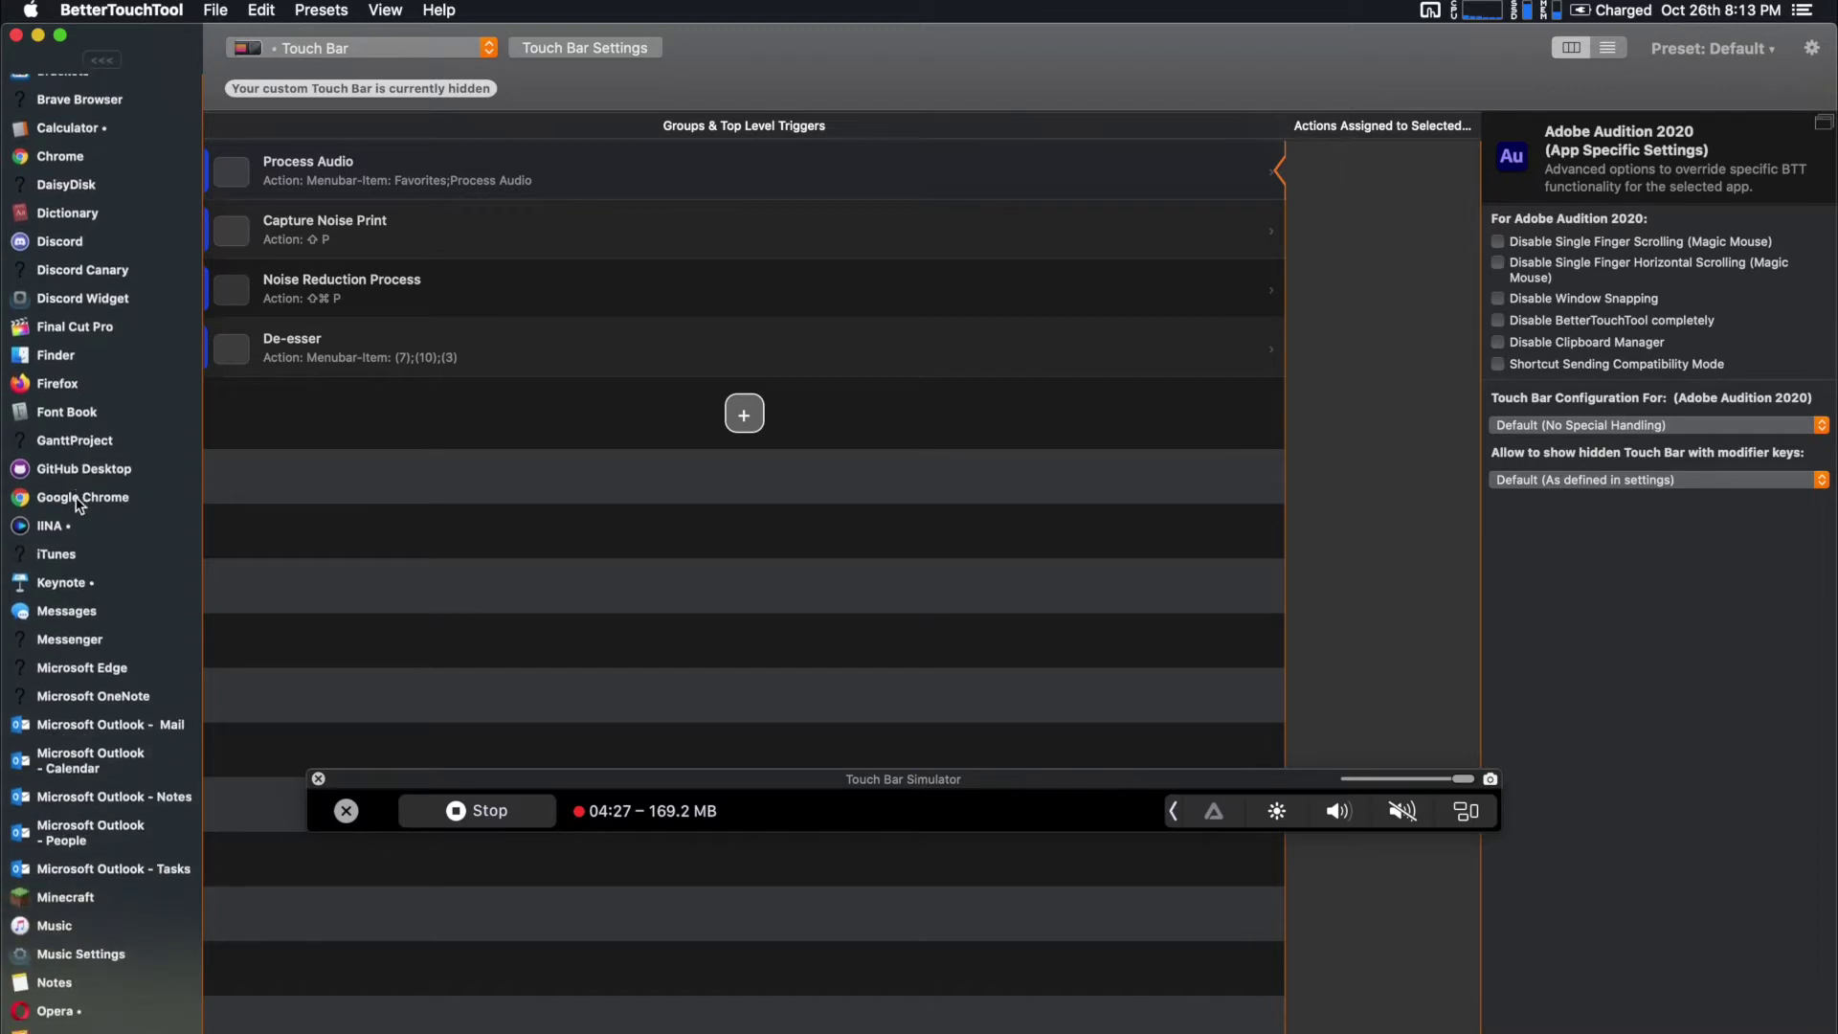
scroll(79, 508, "down", 2)
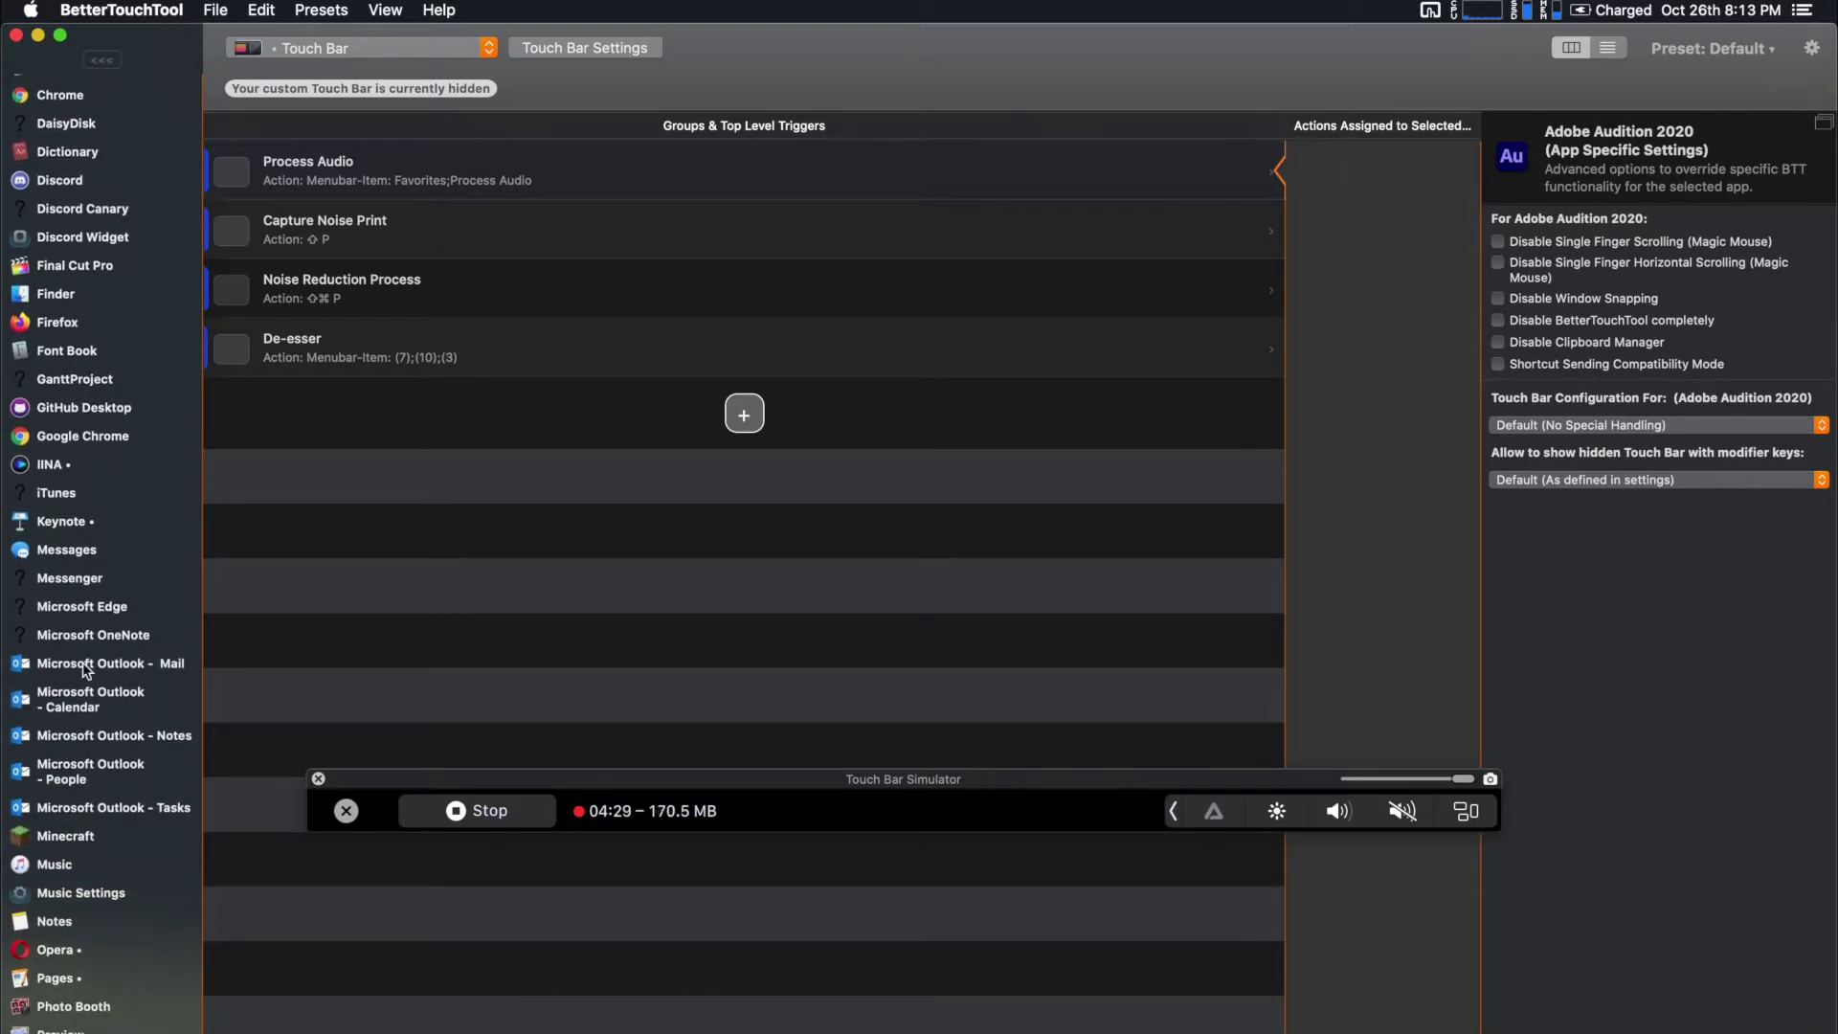
scroll(71, 813, "up", 4)
left_click(75, 453)
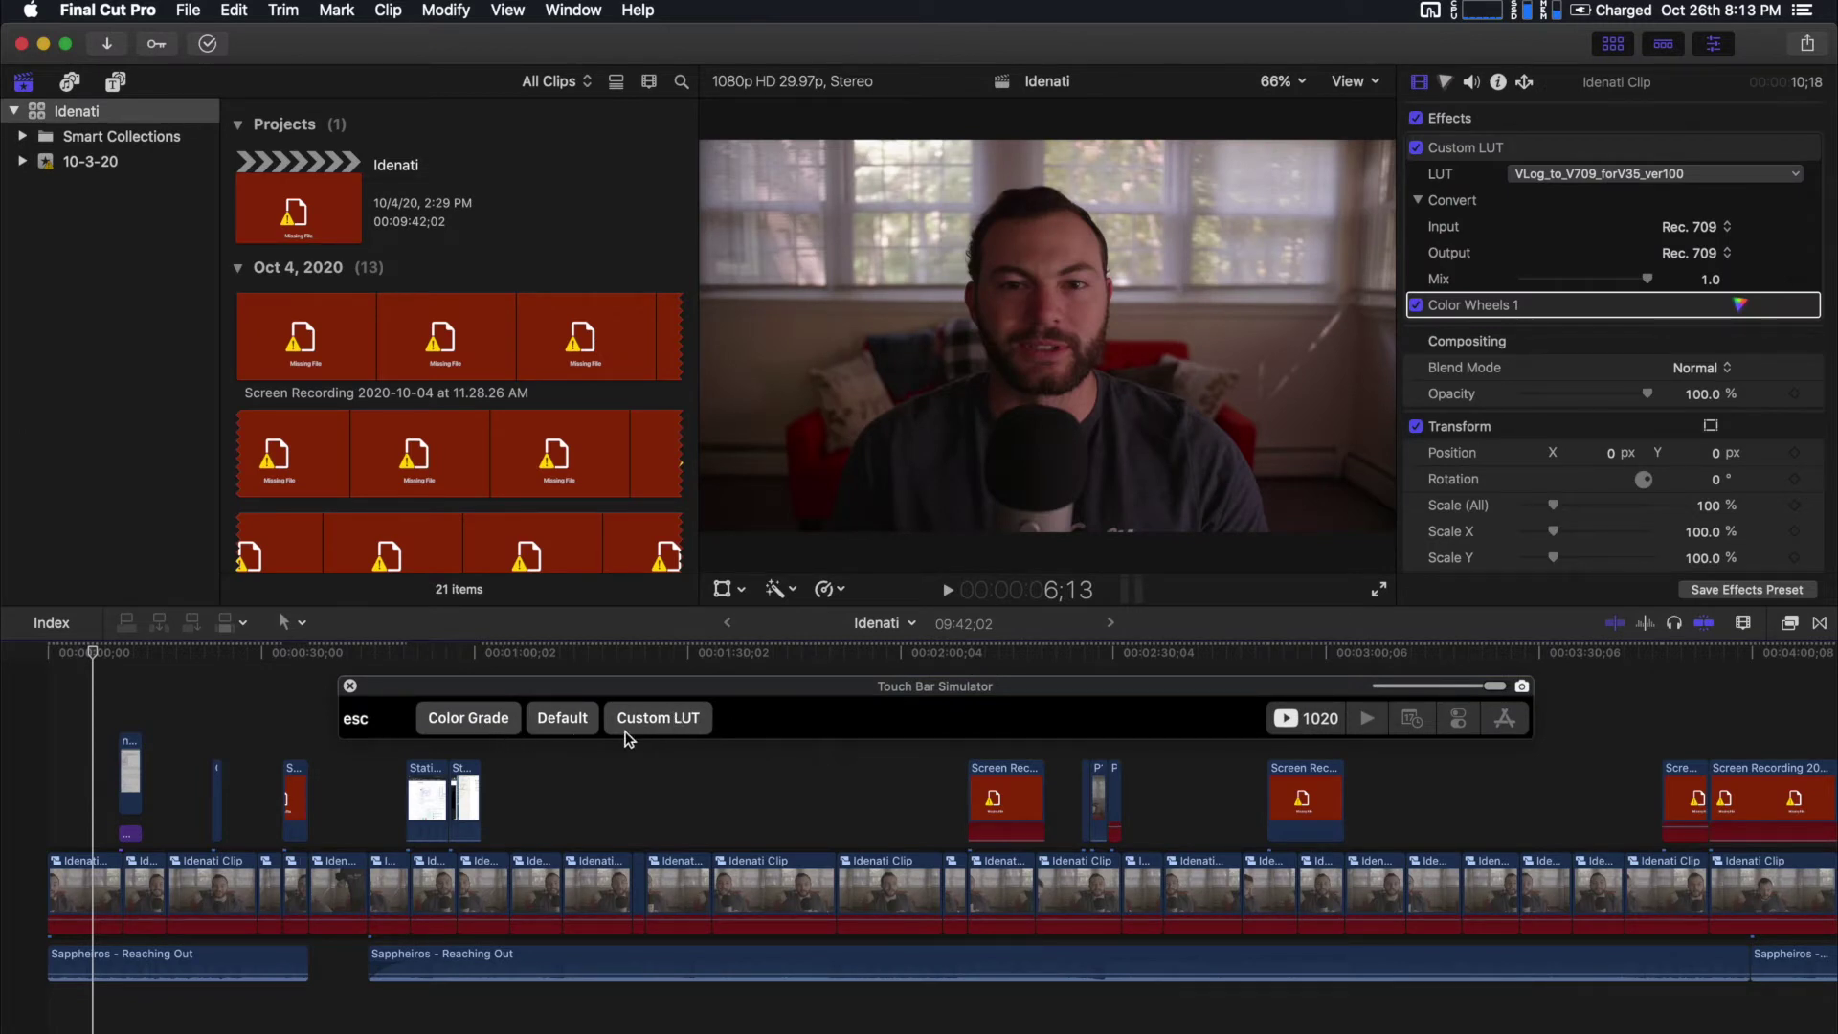
Switch to the Color Grade workspace with its Touch Bar shortcut, and check where the built-in workspace commands are found
left_click(469, 724)
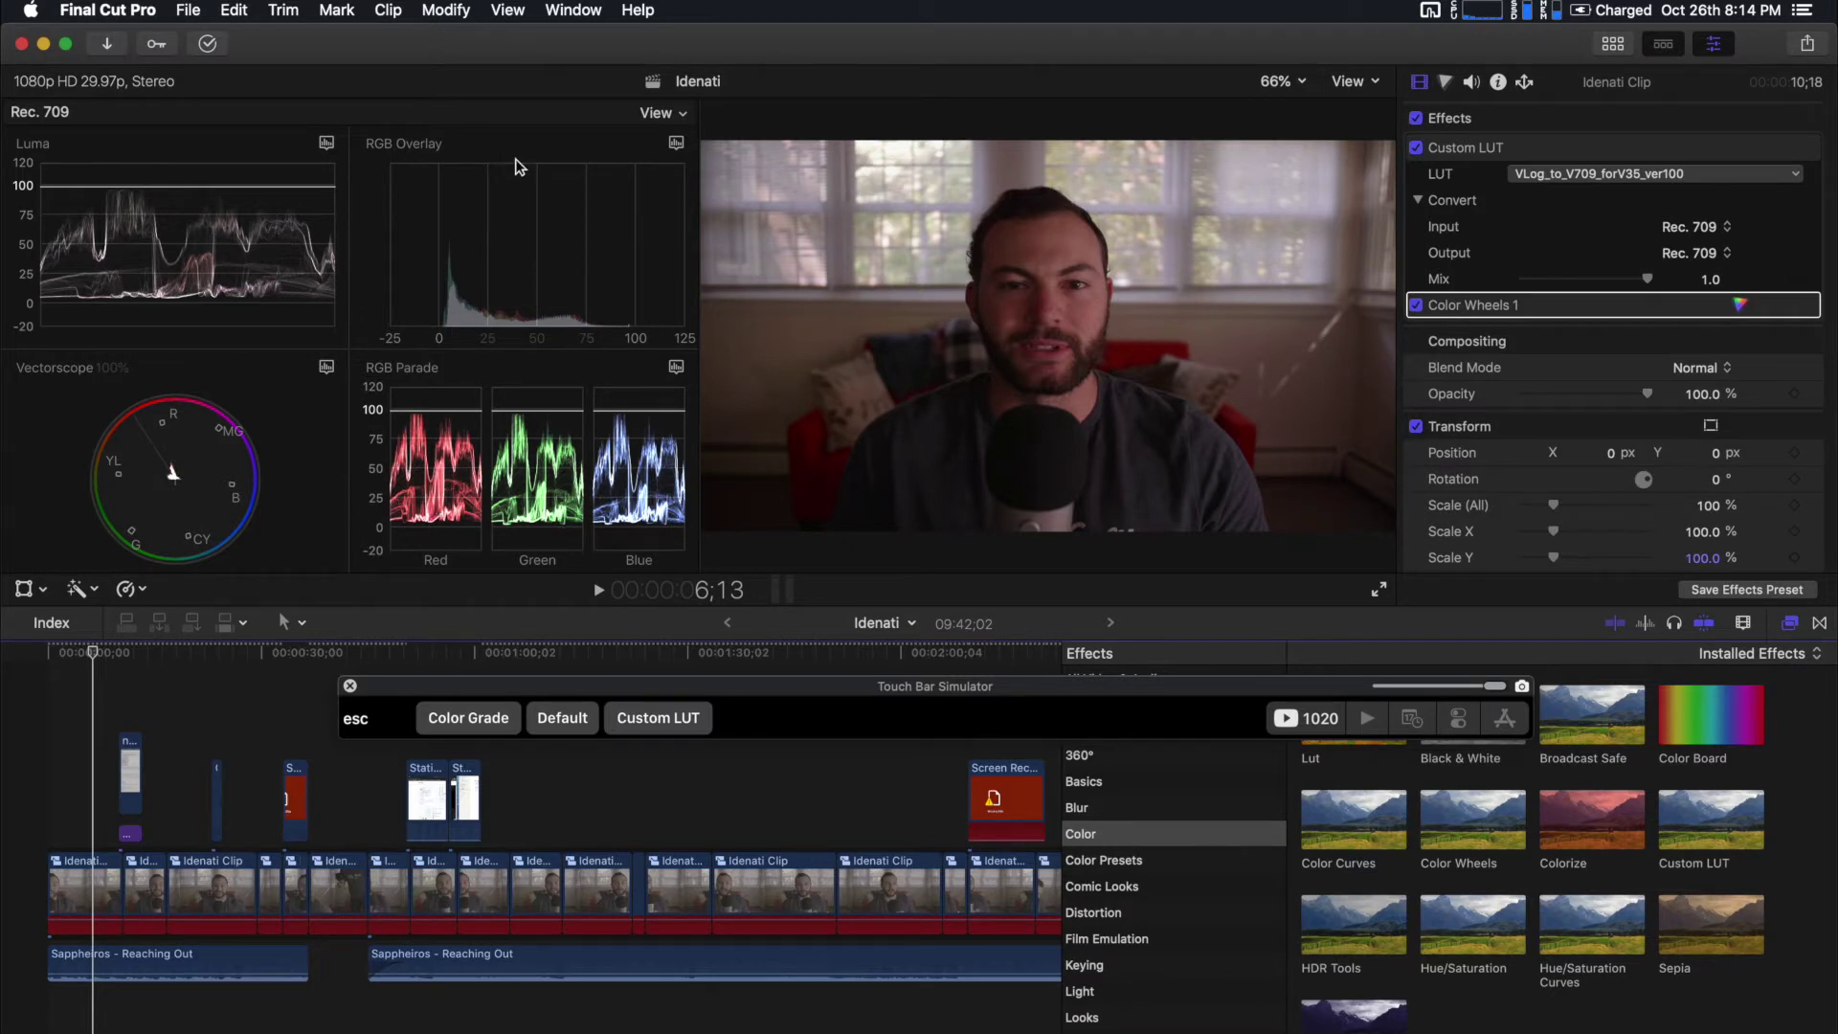
left_click(567, 14)
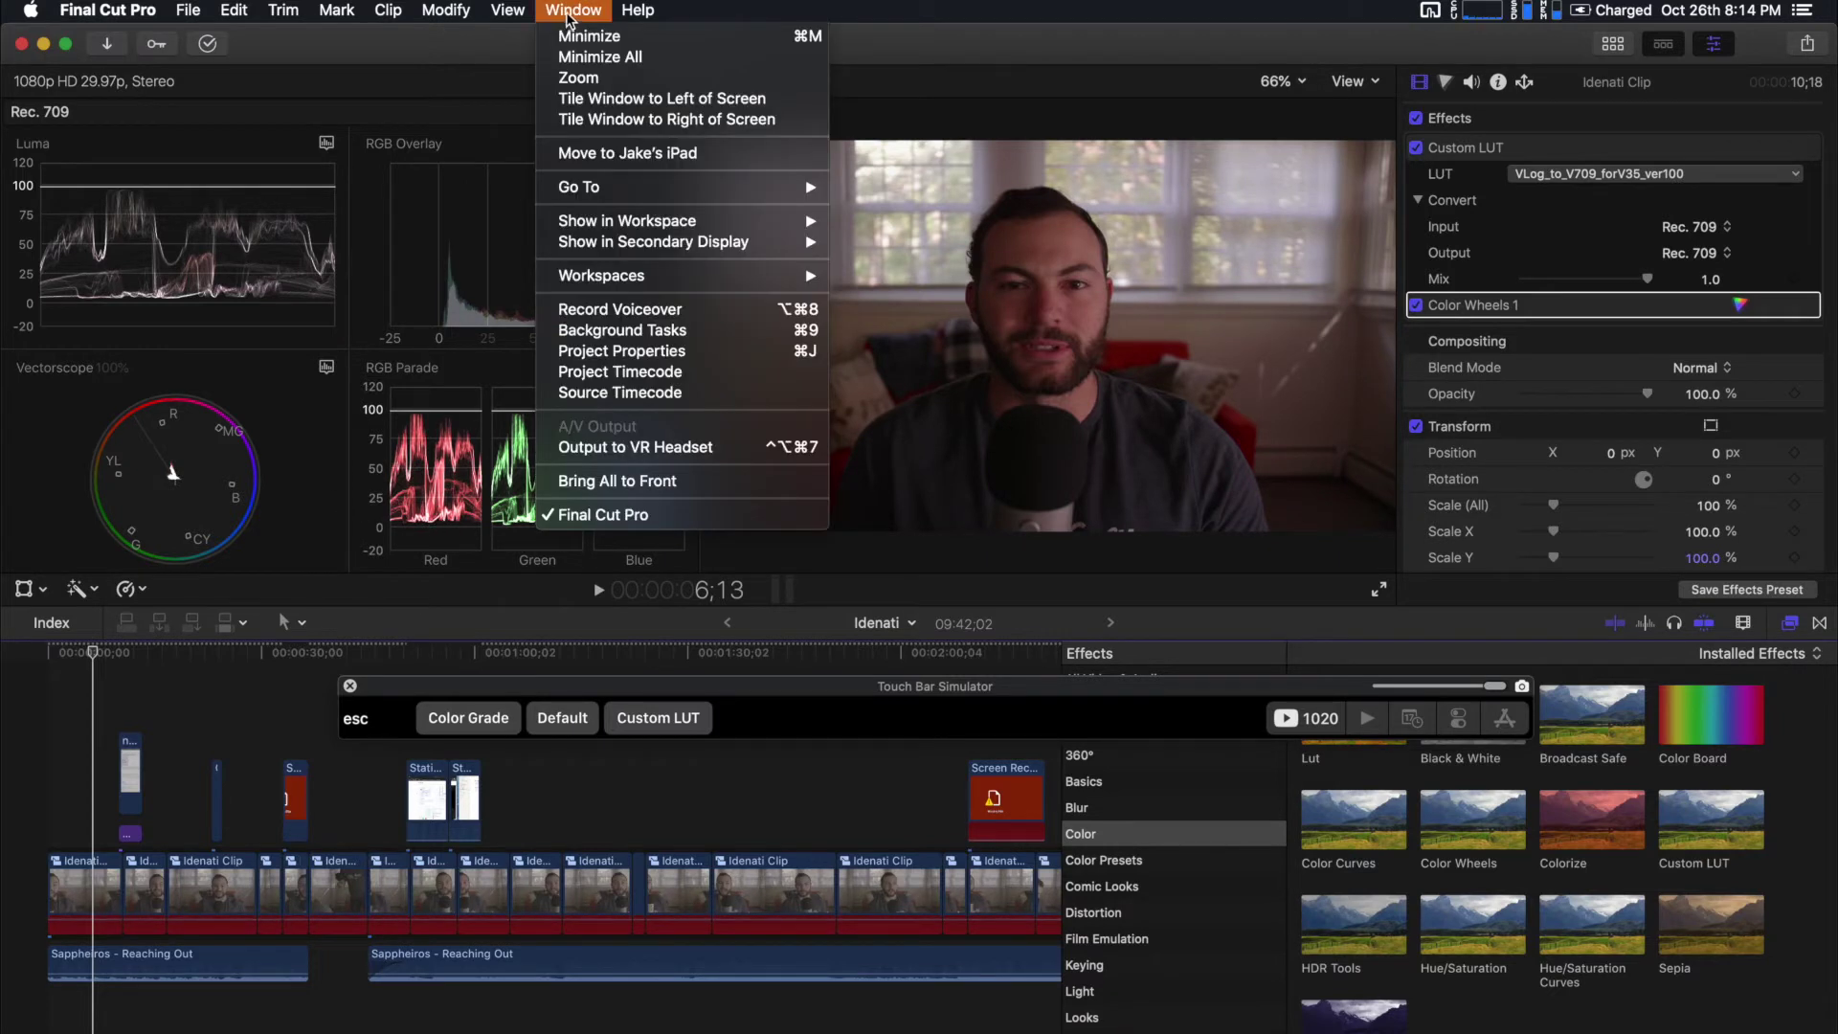
mouse_move(654, 277)
left_click(455, 628)
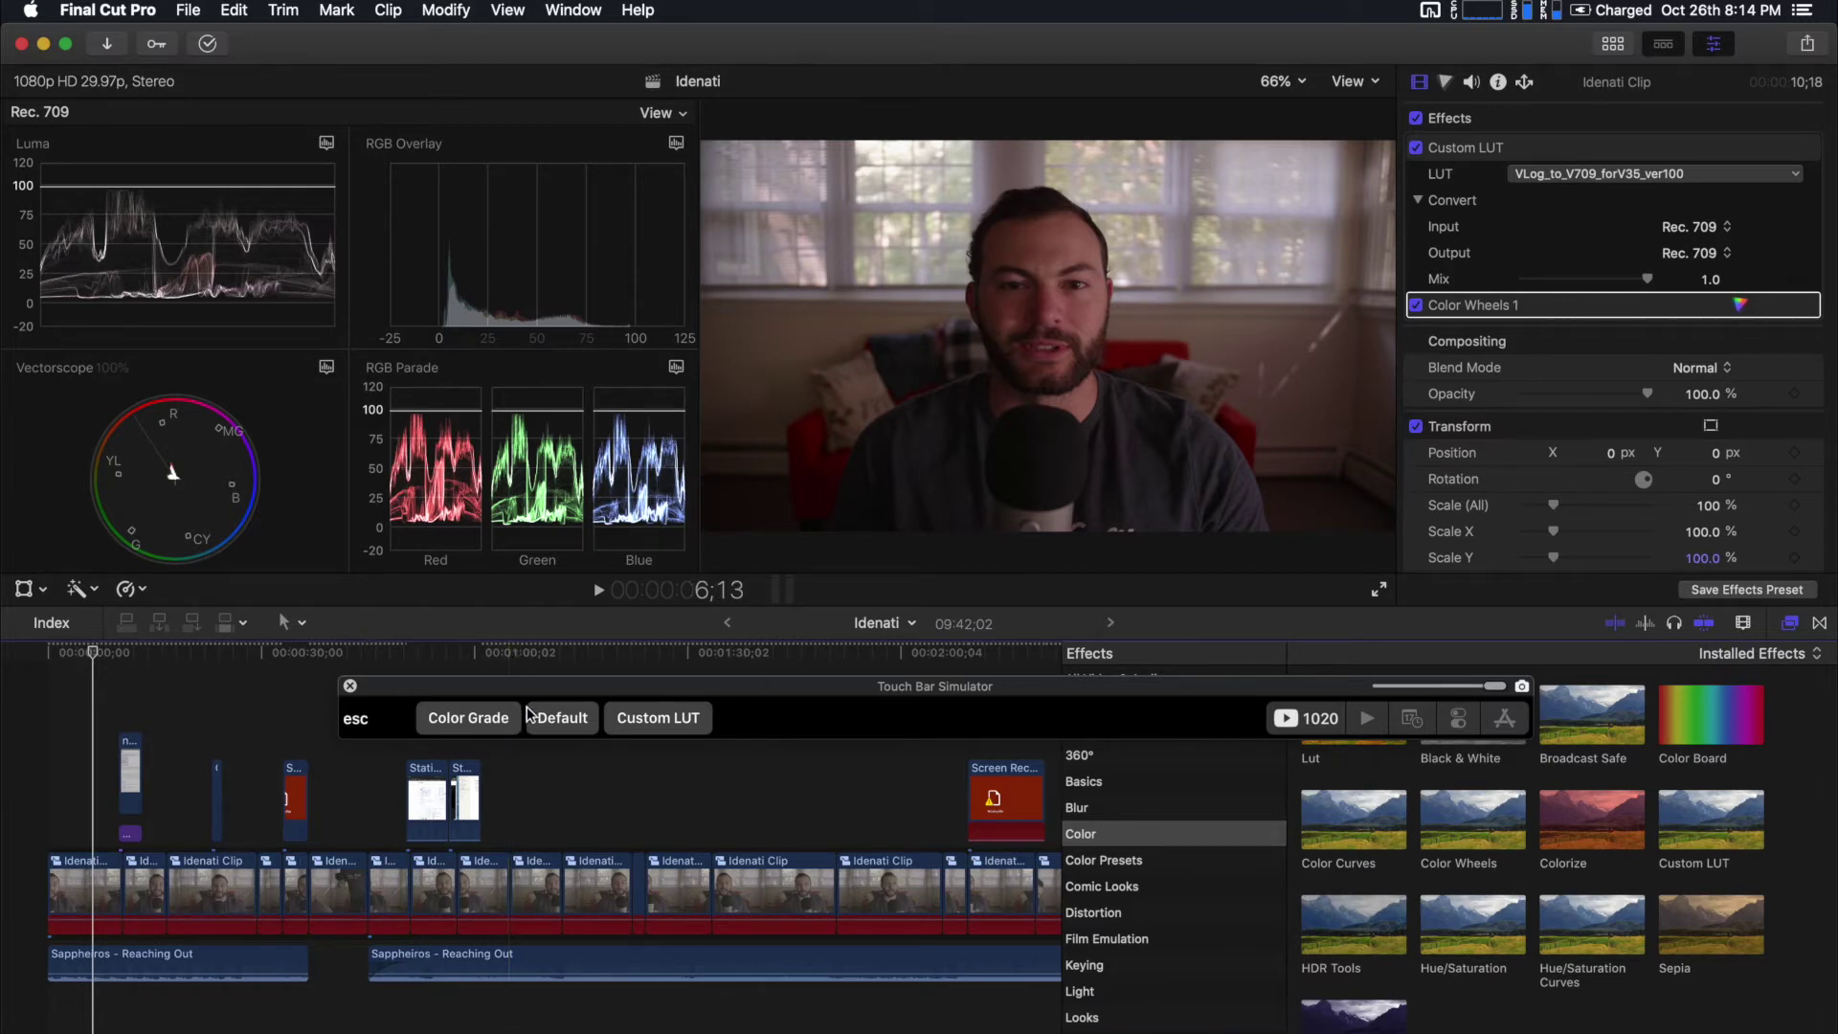
Toggle between the Default and Color Grade workspaces with the Touch Bar shortcuts, end on Default, and revisit the built-in window commands
left_click(563, 723)
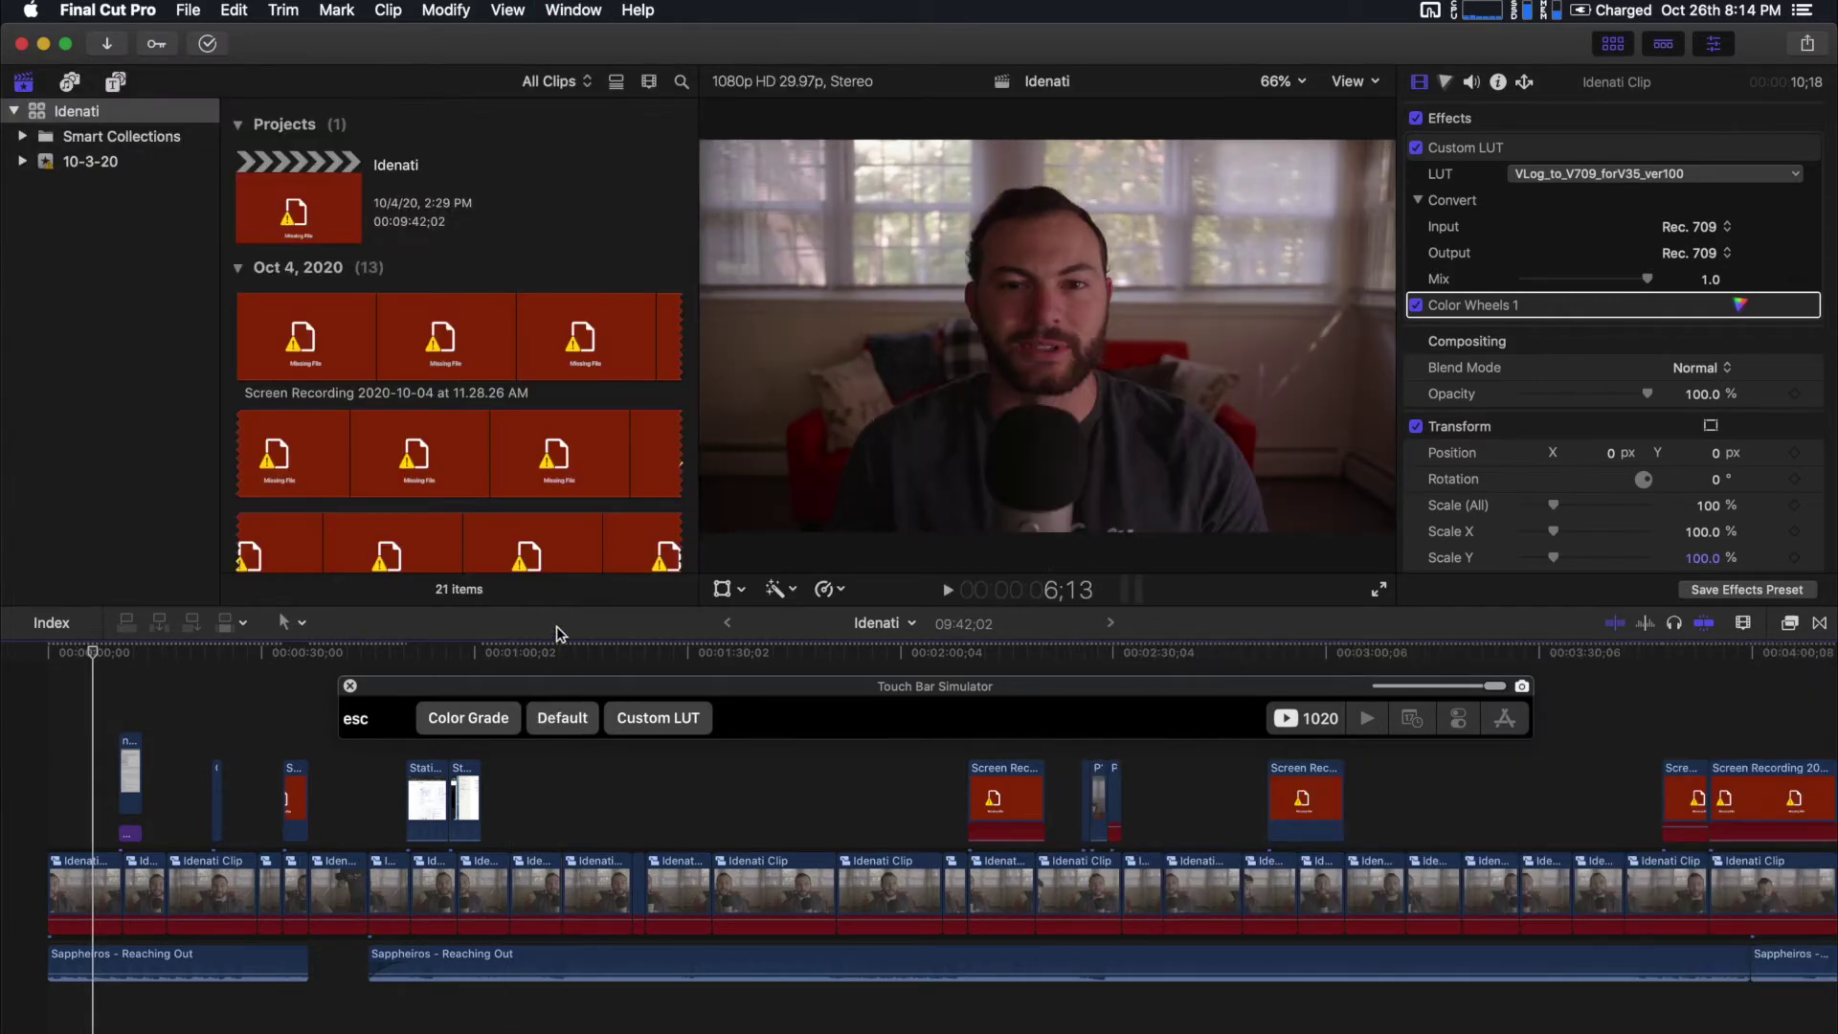
left_click(475, 717)
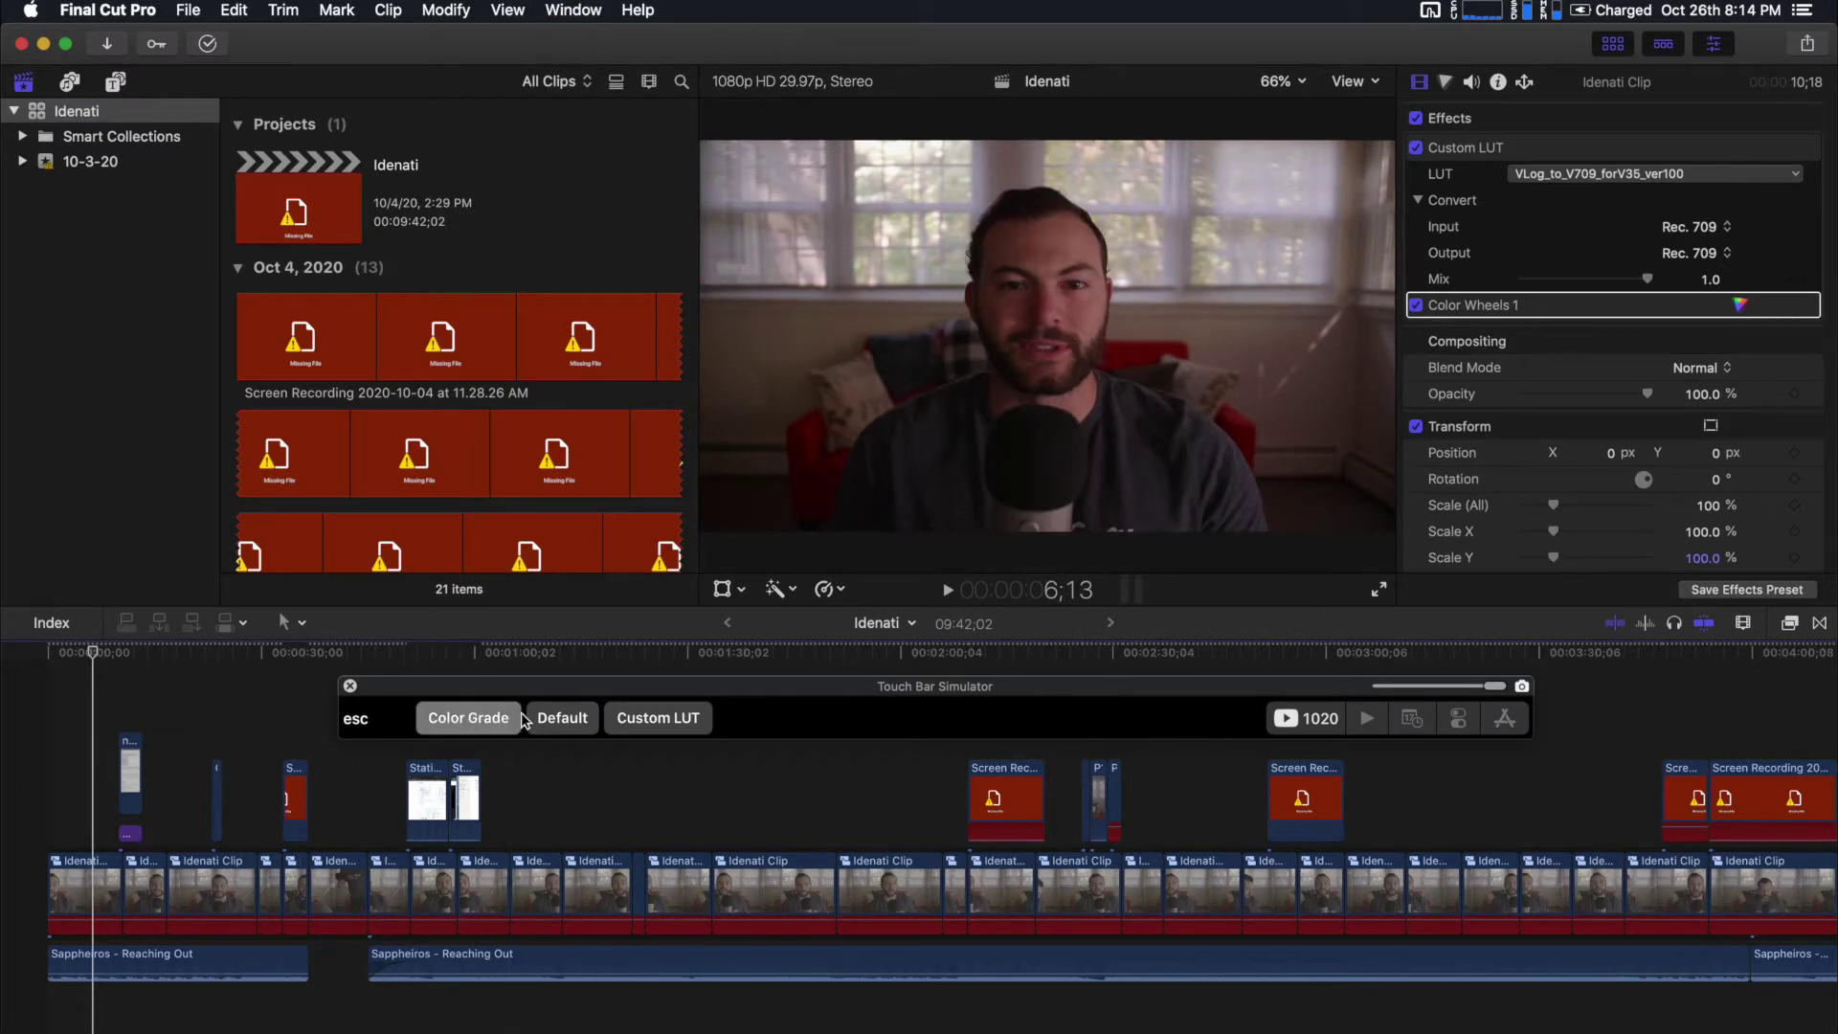
left_click(565, 718)
left_click(574, 9)
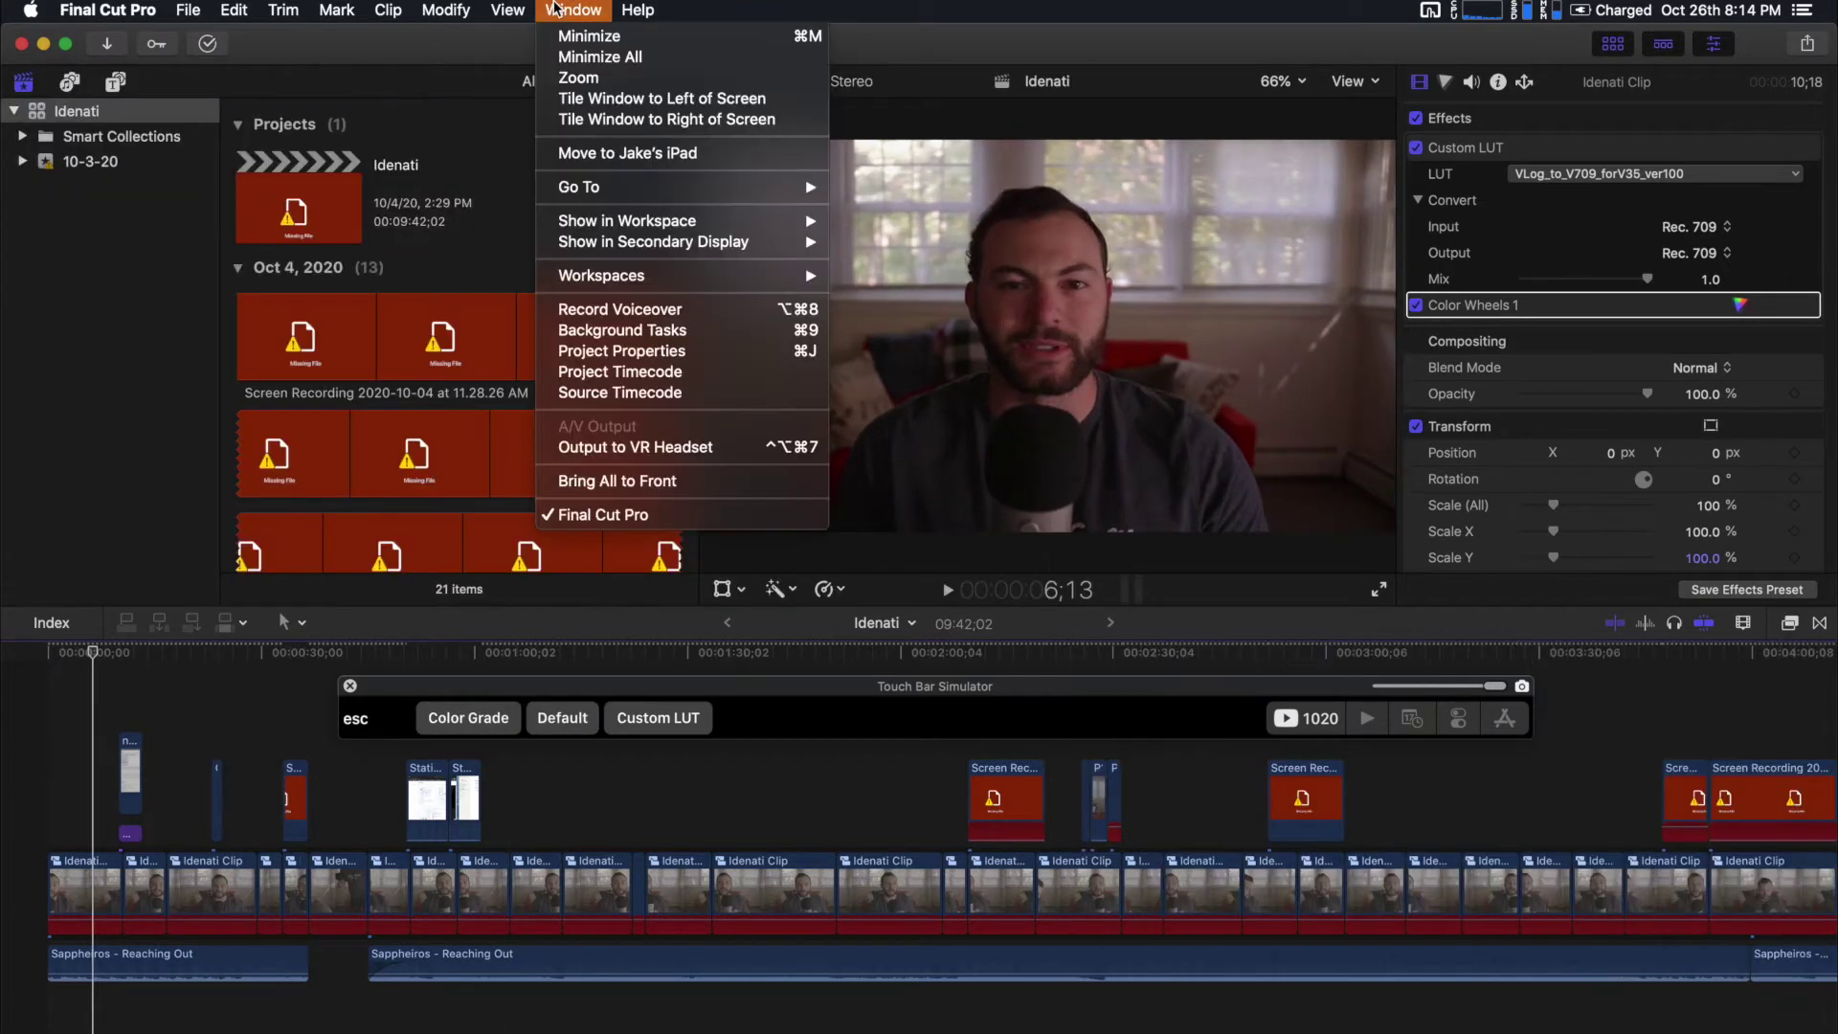
mouse_move(713, 253)
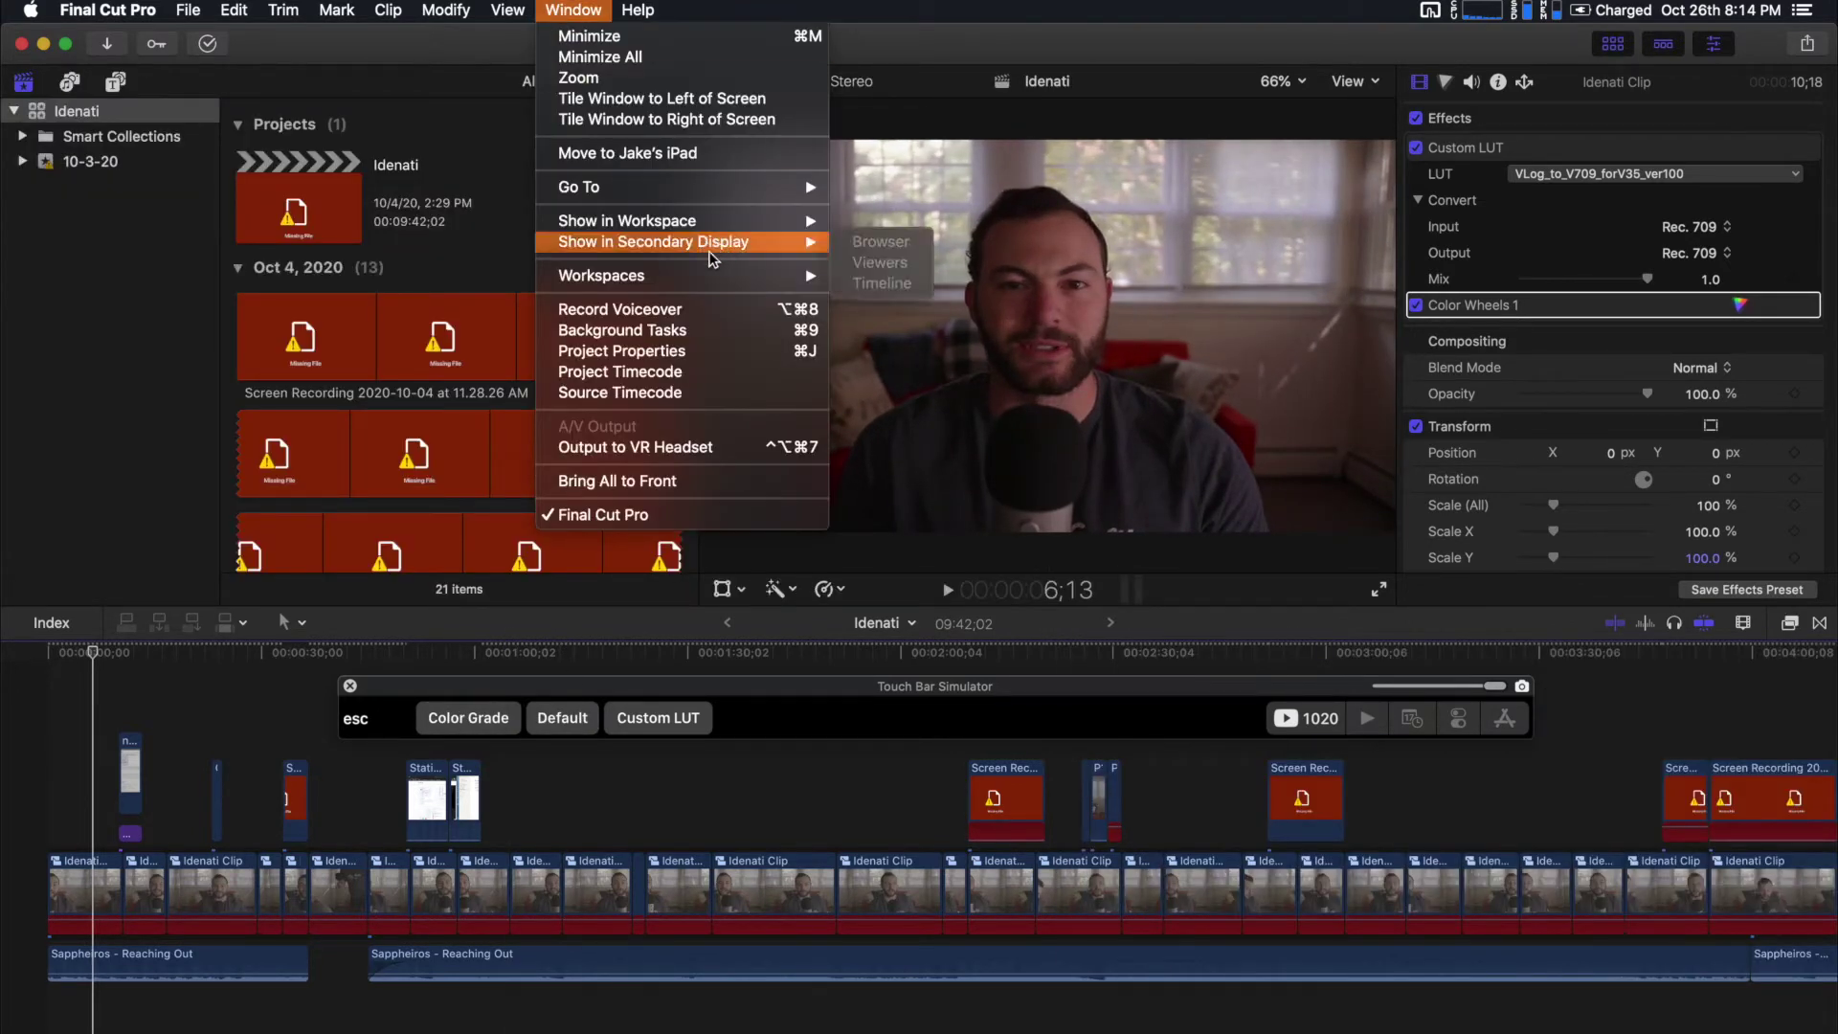
left_click(449, 624)
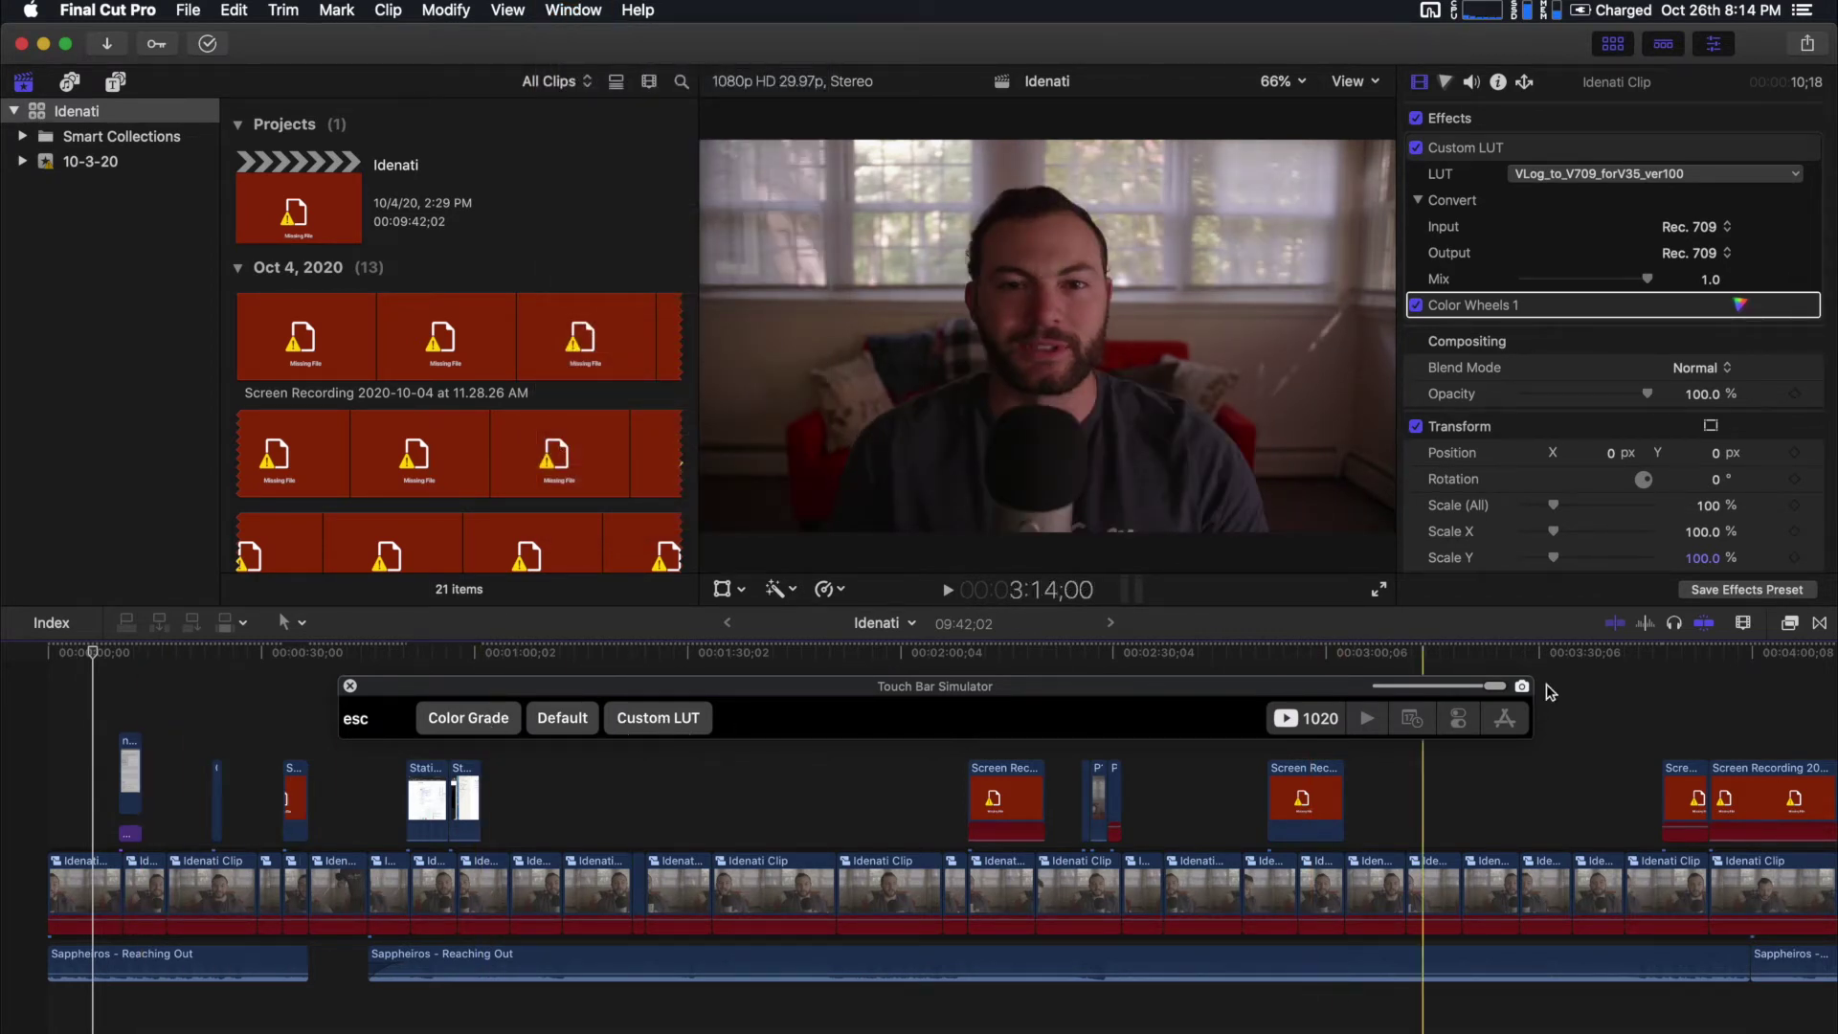
Show the Color category in the effects browser and move the Touch Bar Simulator so it covers less of the window
left_click(1790, 624)
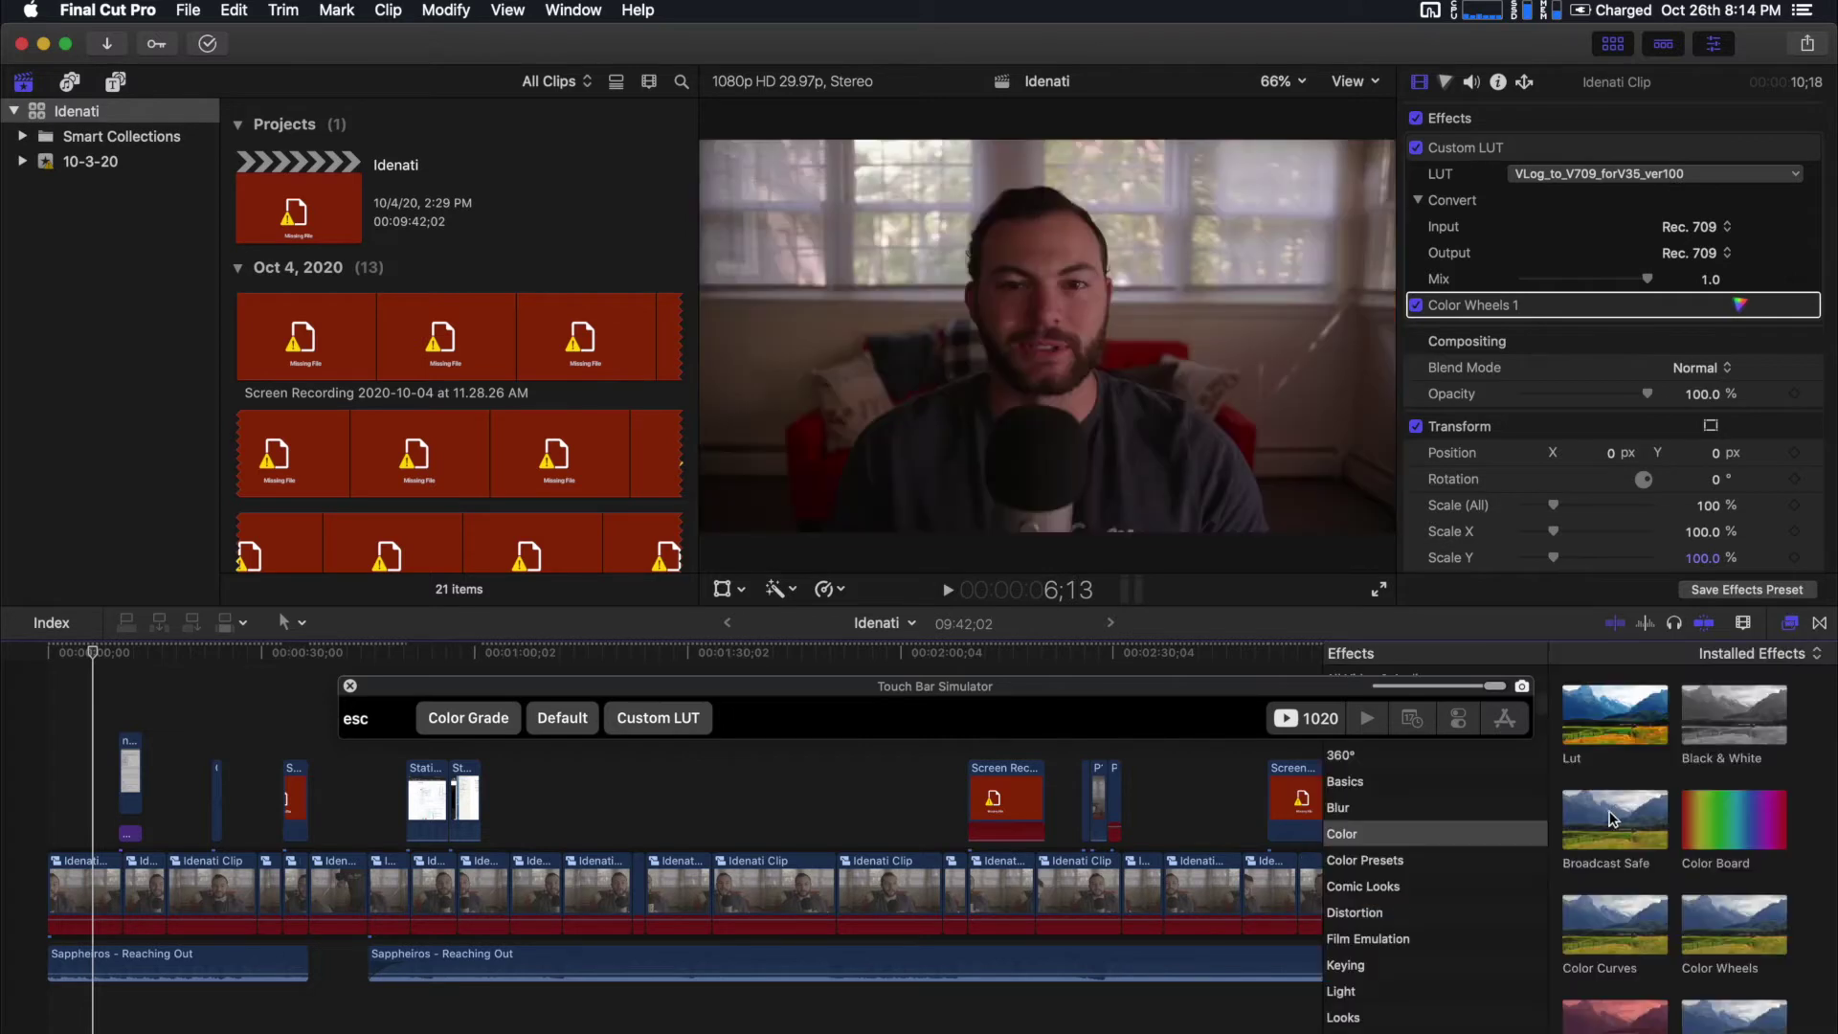
left_click(1353, 839)
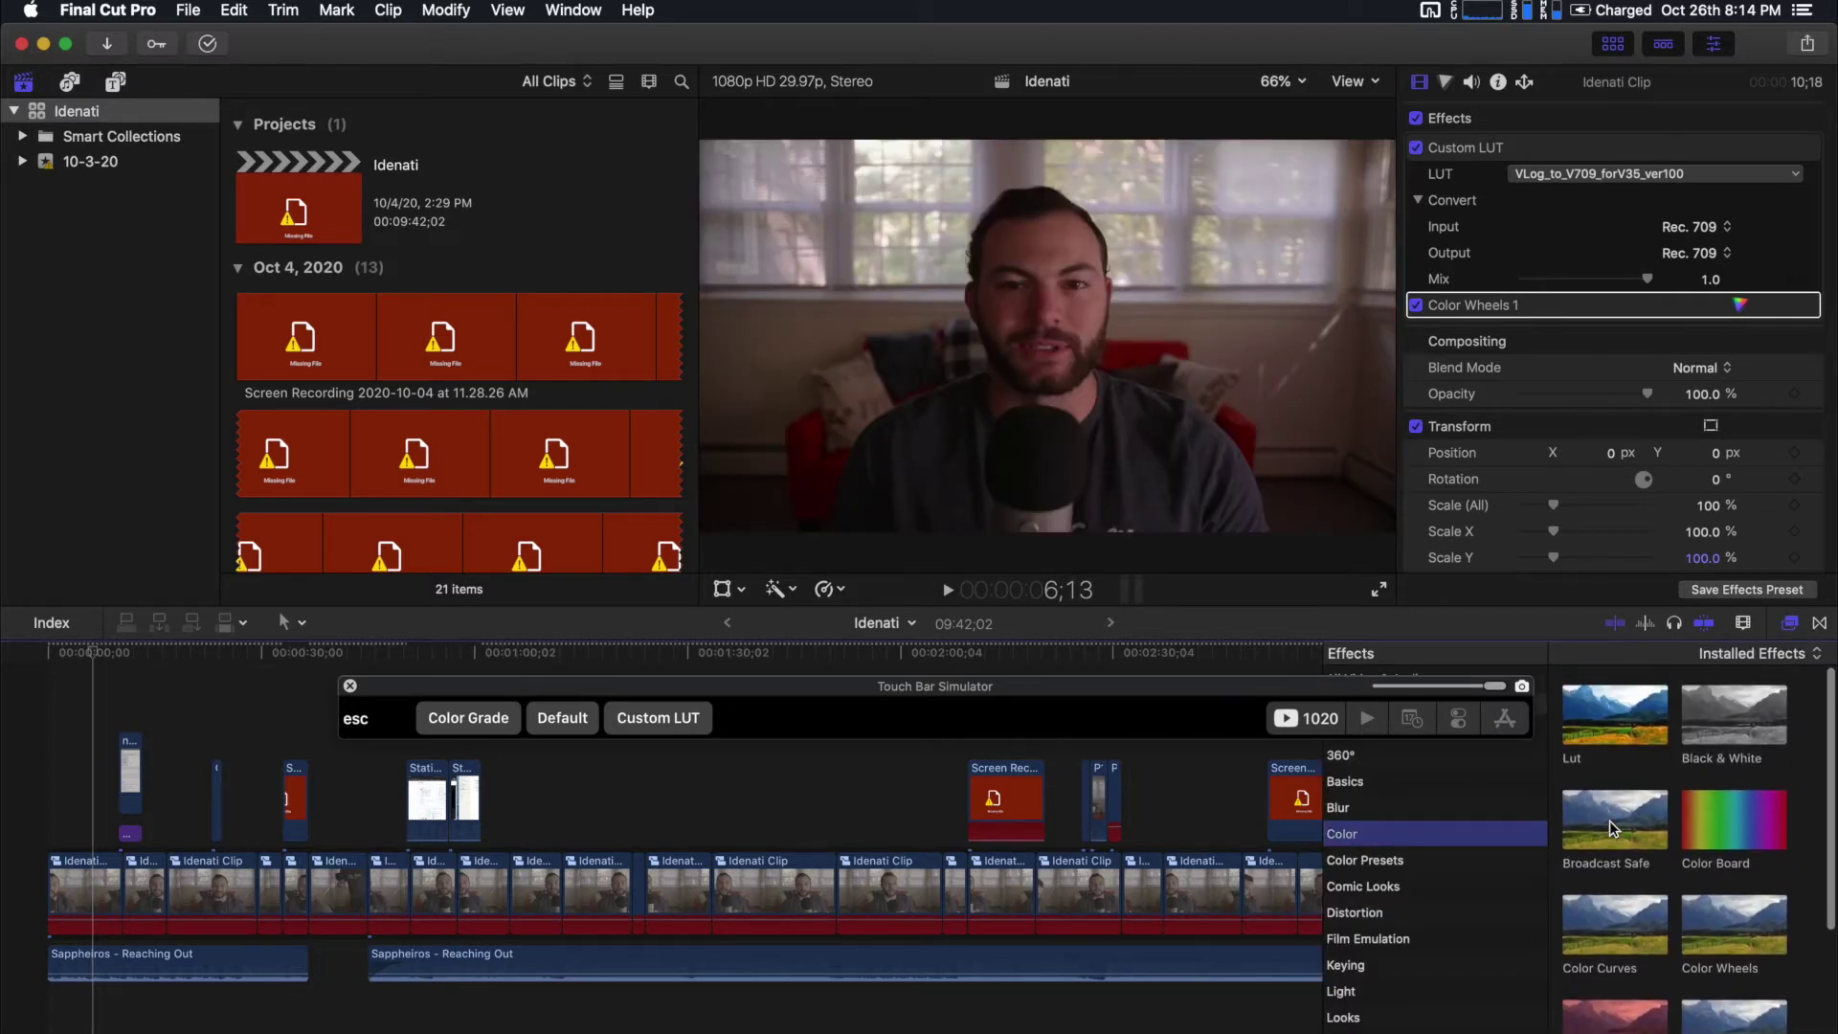
left_click(1604, 727)
left_click_drag(1290, 730, 1214, 693)
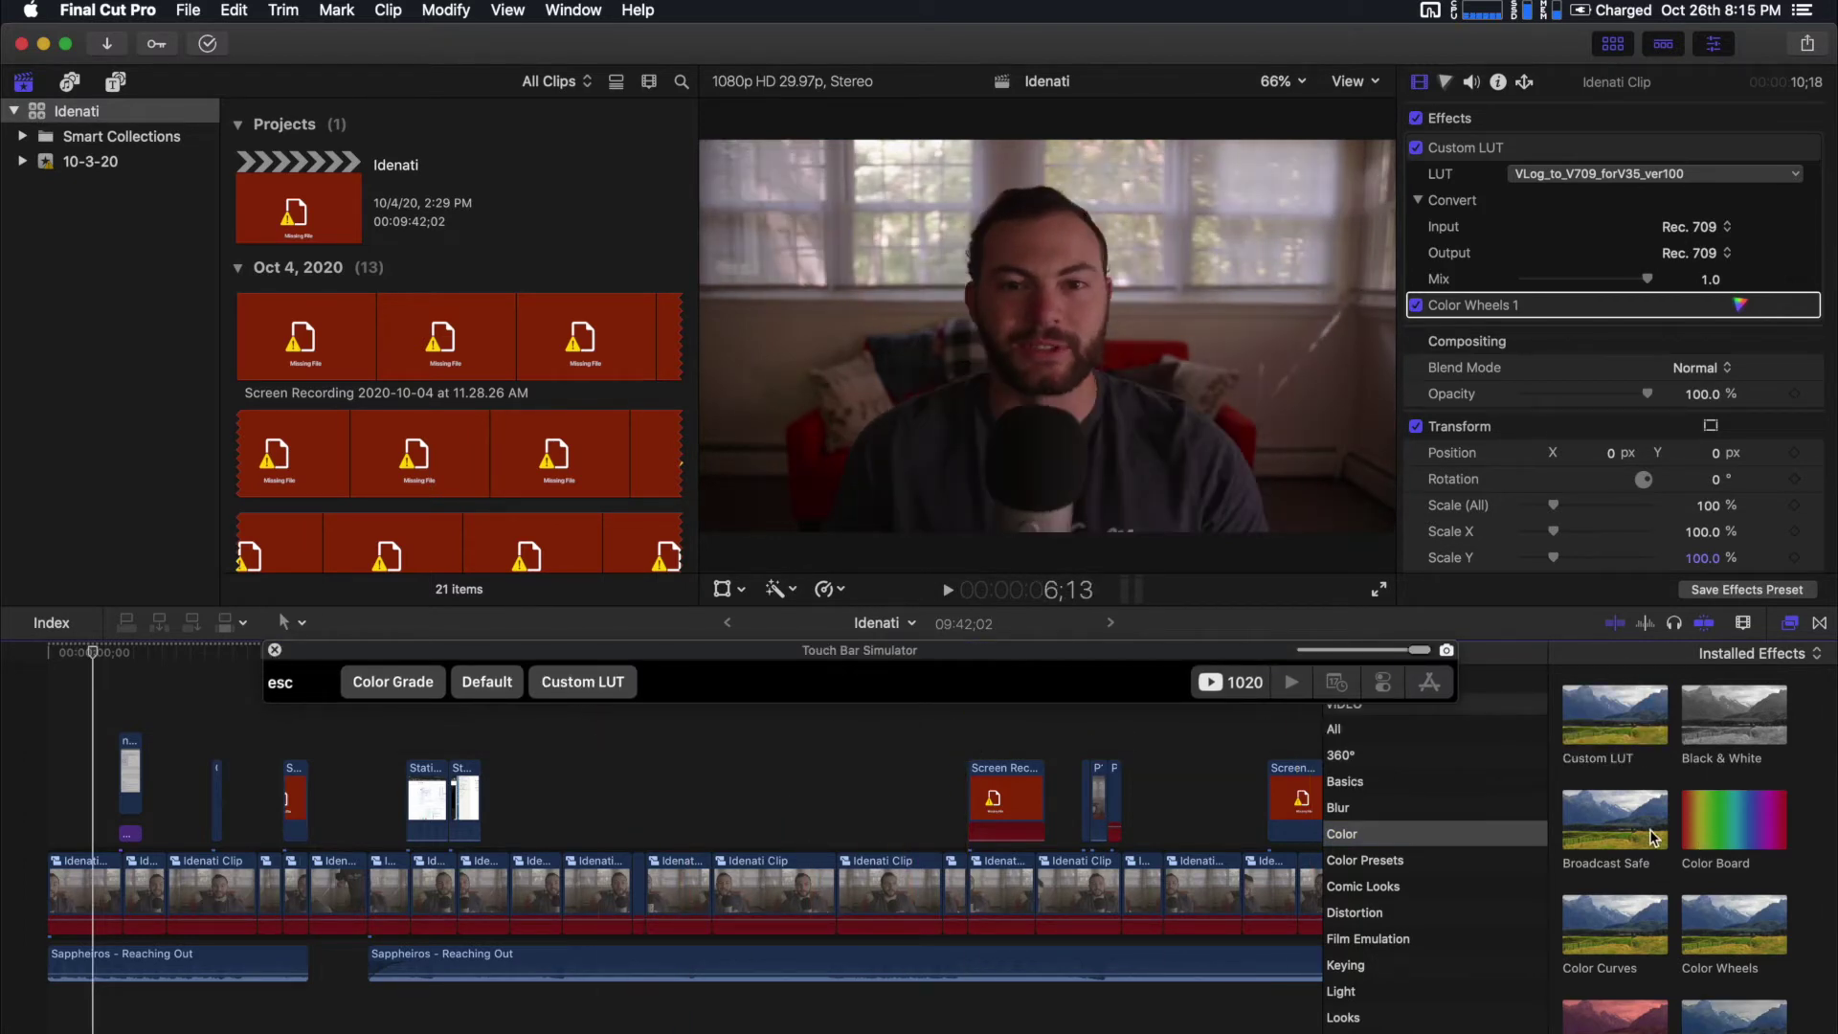
left_click(1677, 884)
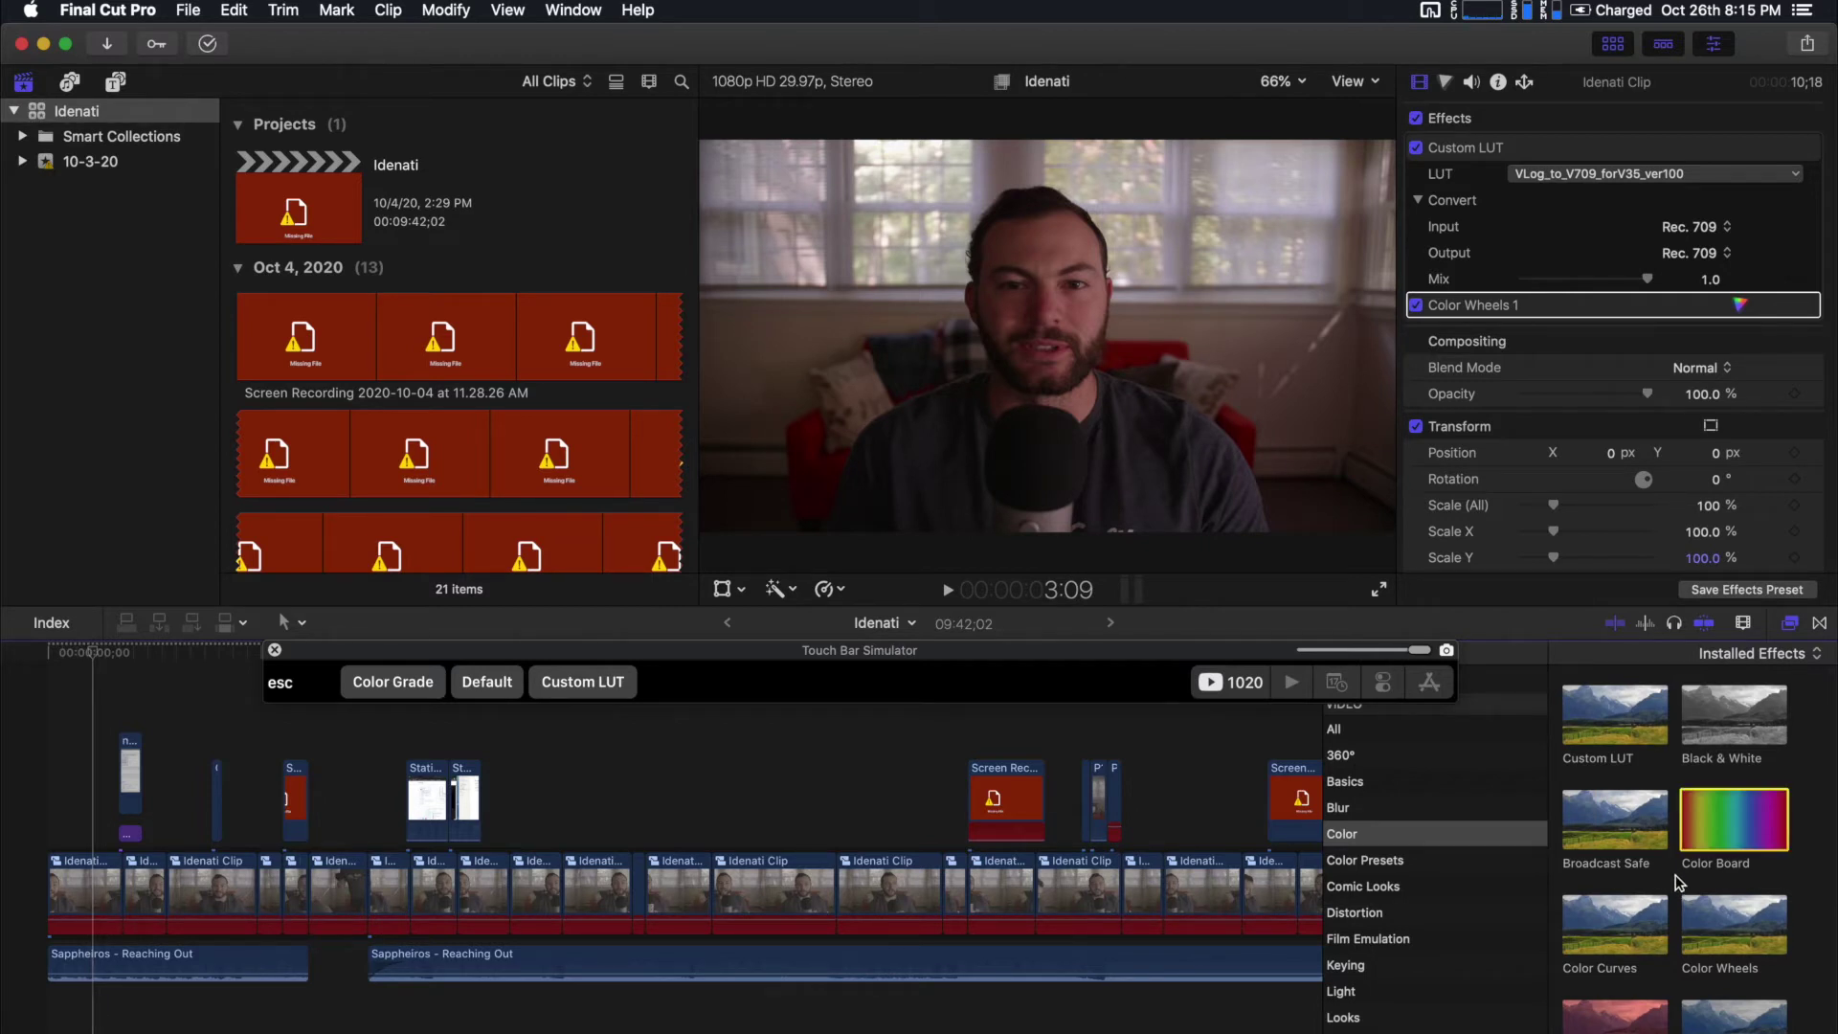
scroll(1674, 880, "down", 3)
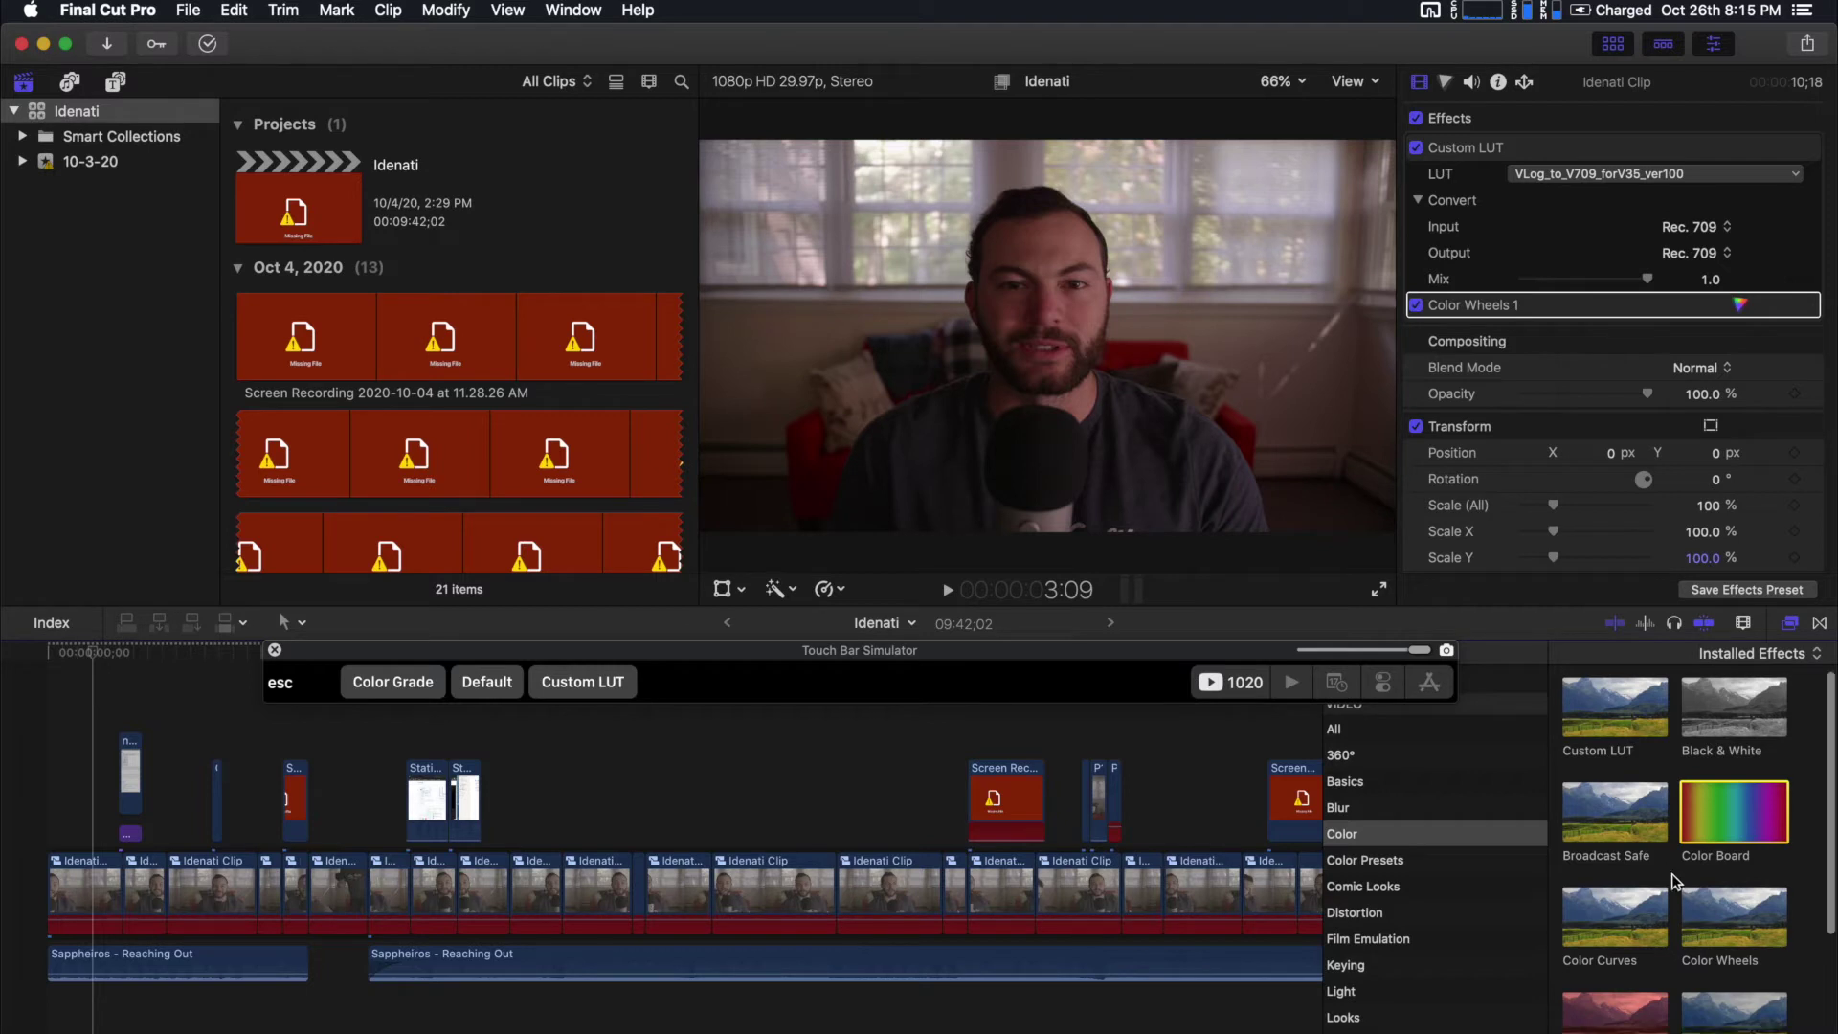
Bring up the default-video-effect option for Color Curves, and check the command and shortcut that add the current default effect
left_click(1606, 868)
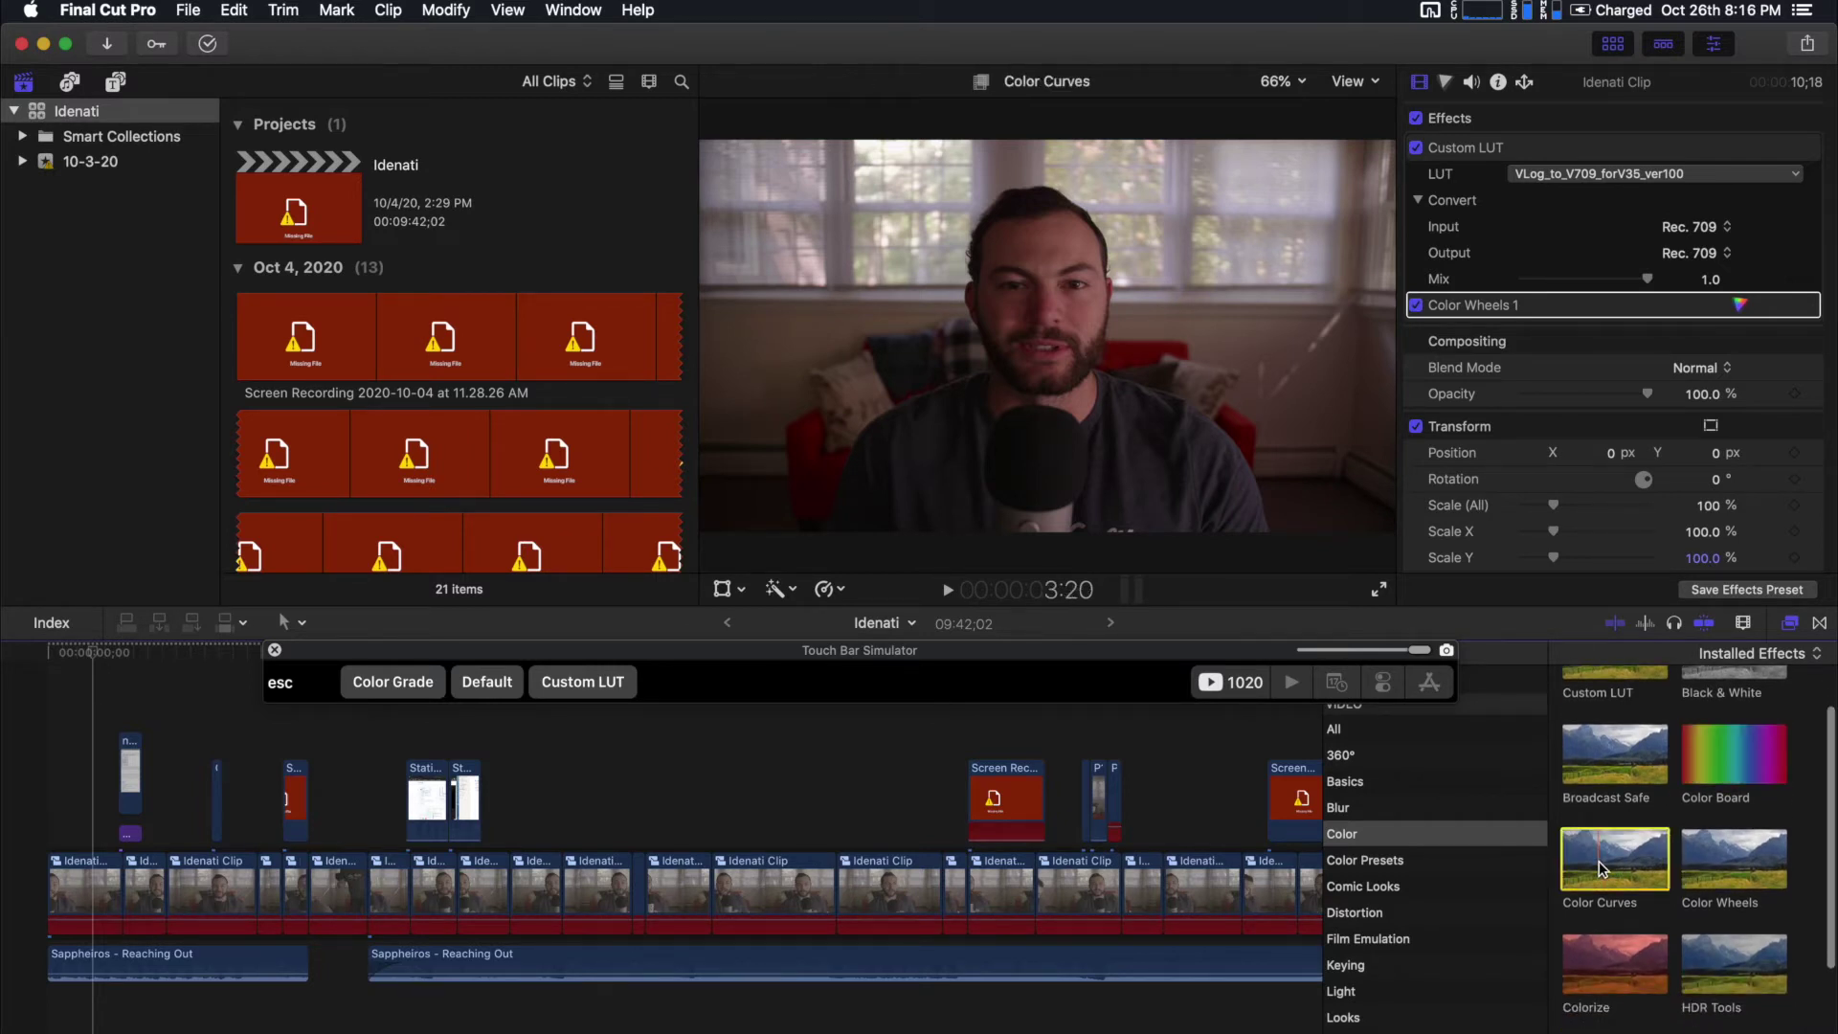
right_click(1606, 869)
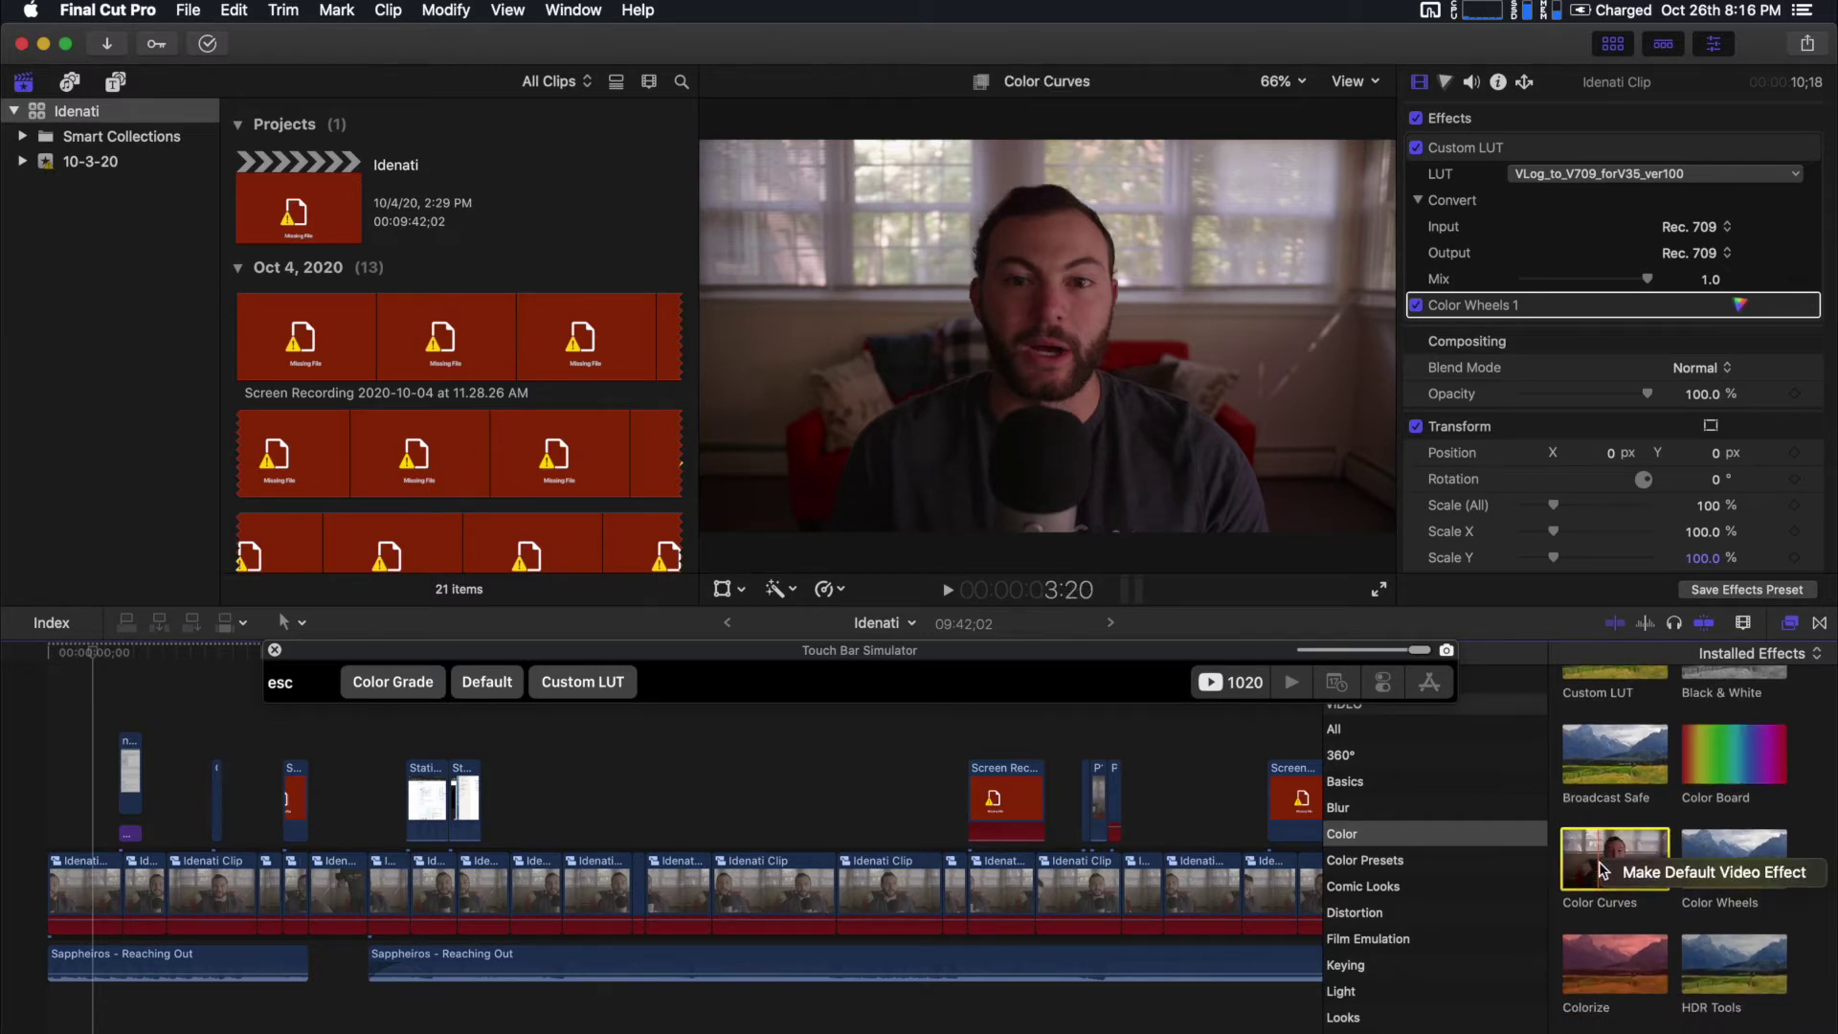
left_click(1657, 890)
left_click(233, 10)
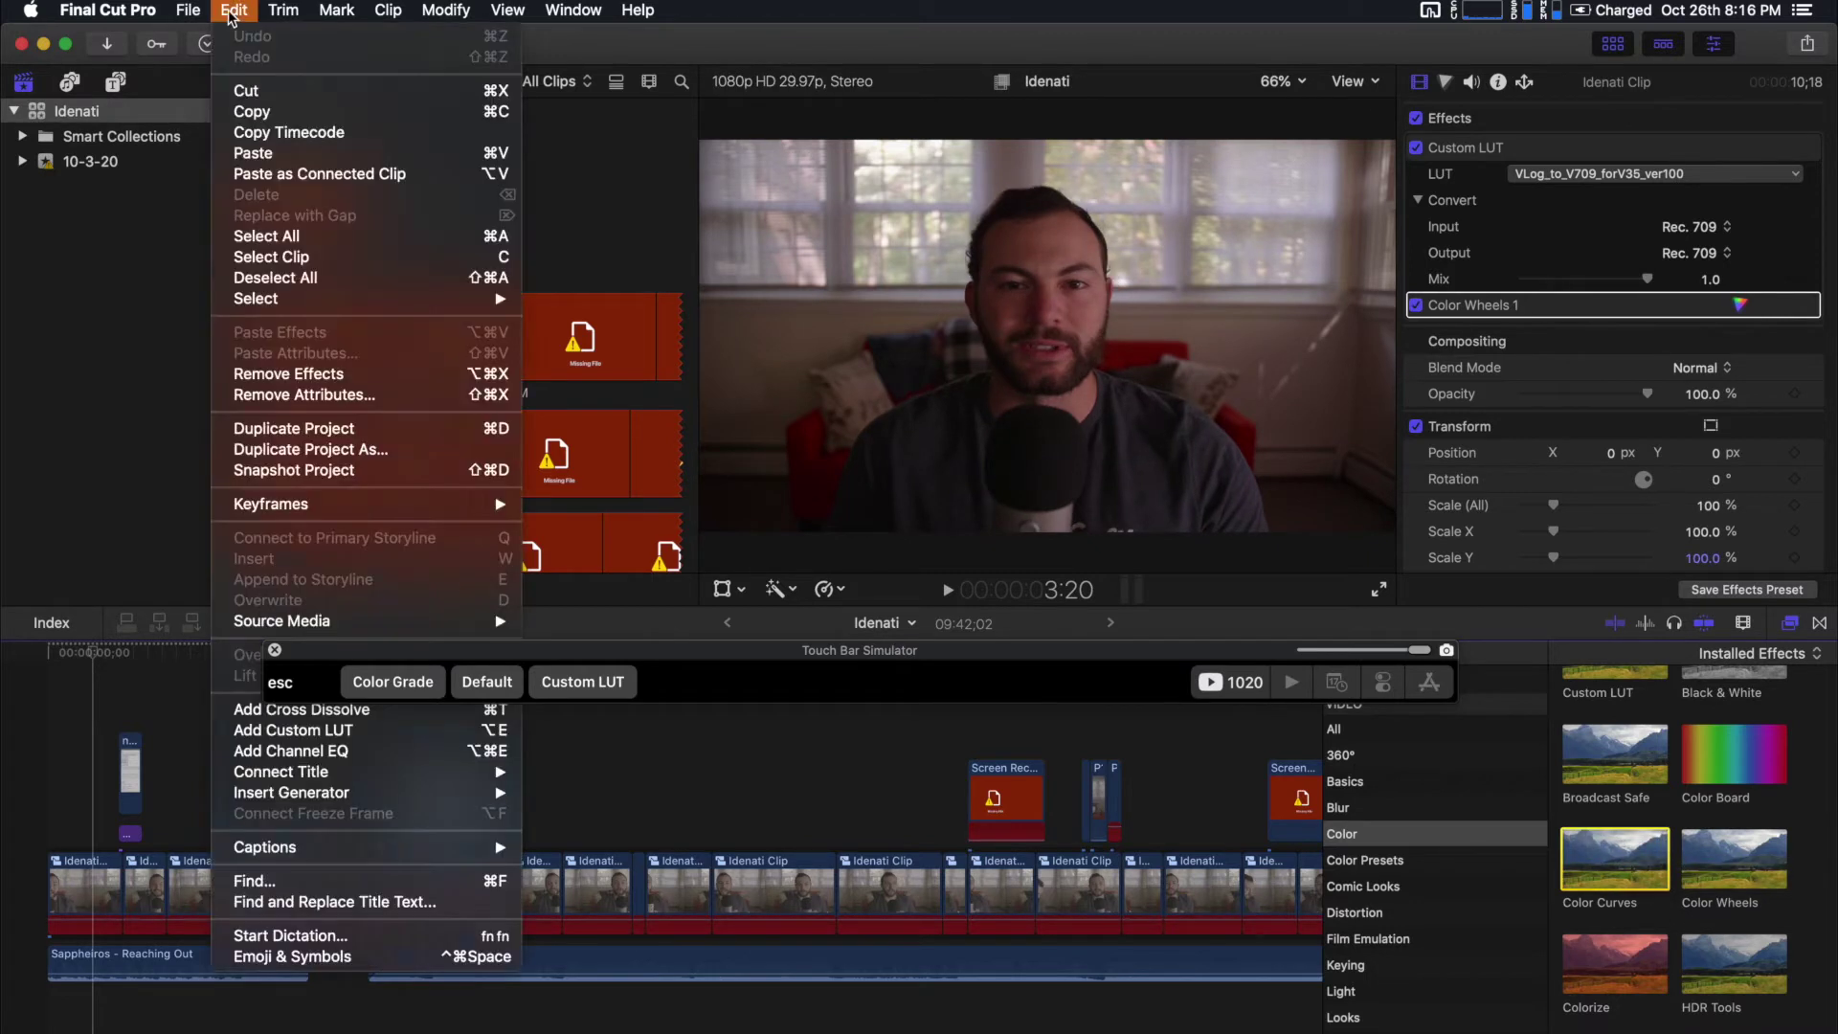
left_click(412, 794)
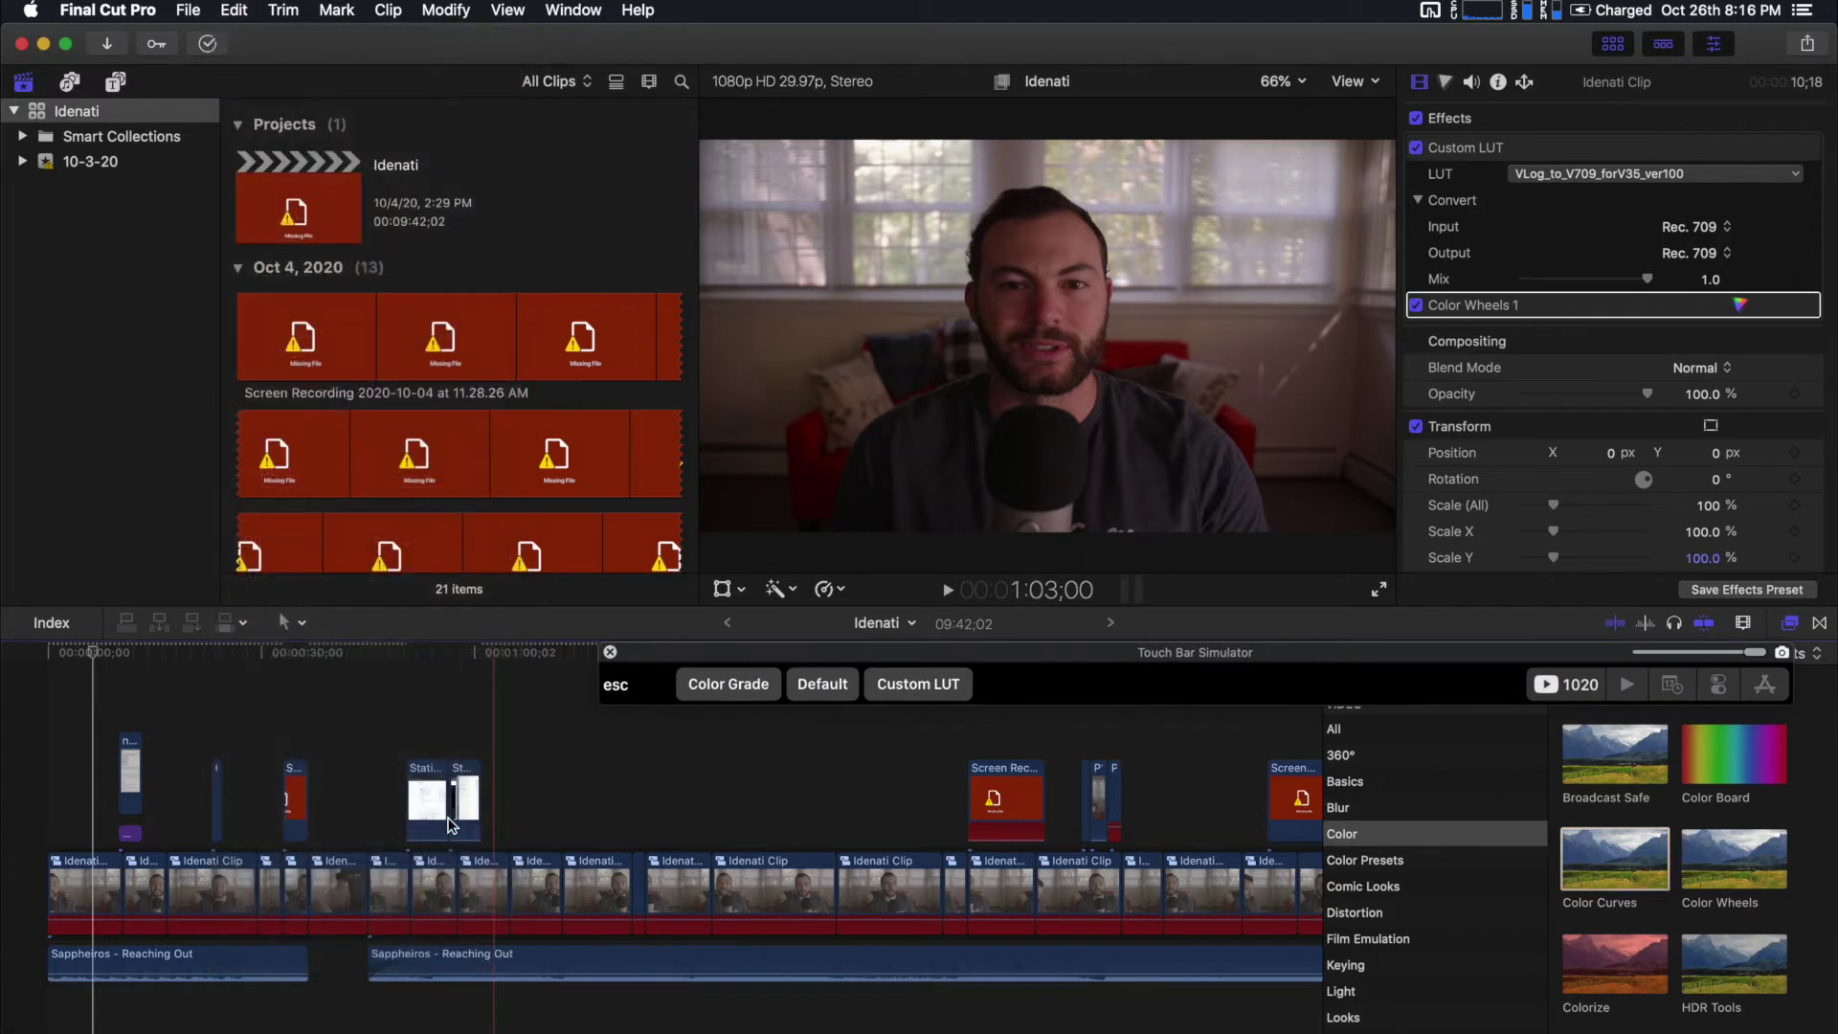
left_click(233, 10)
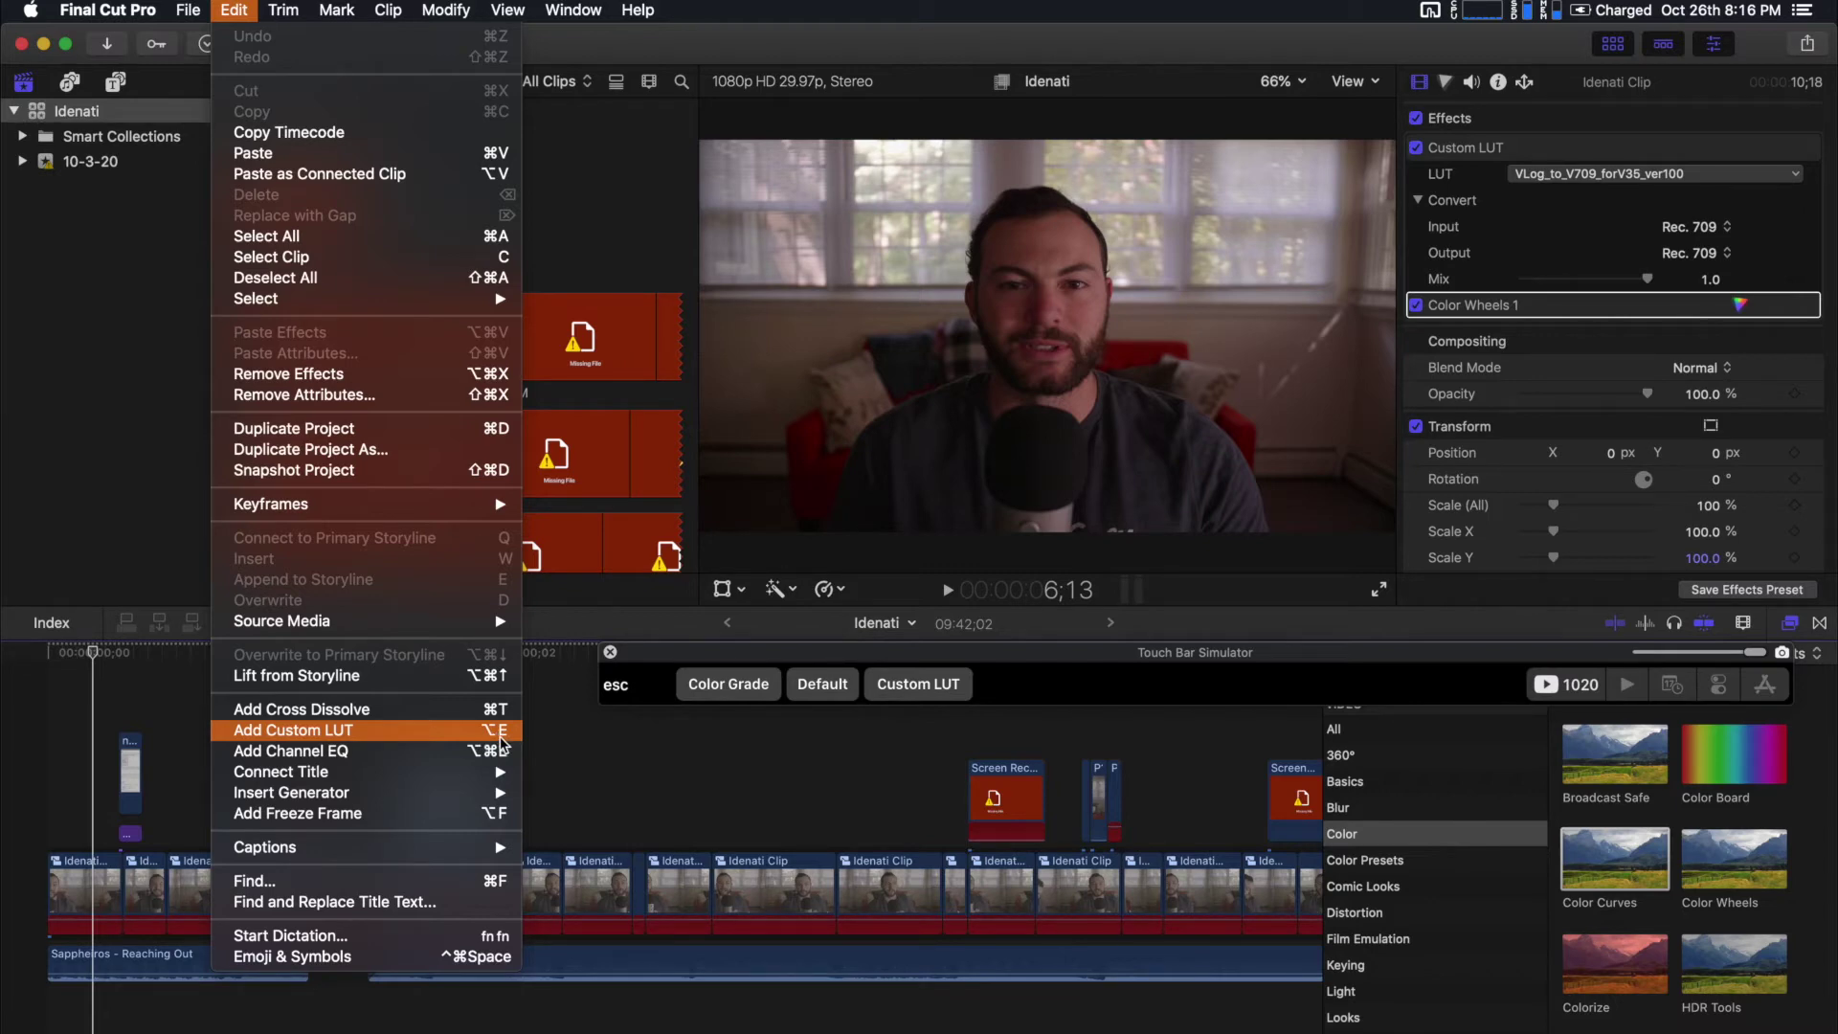
left_click(1627, 830)
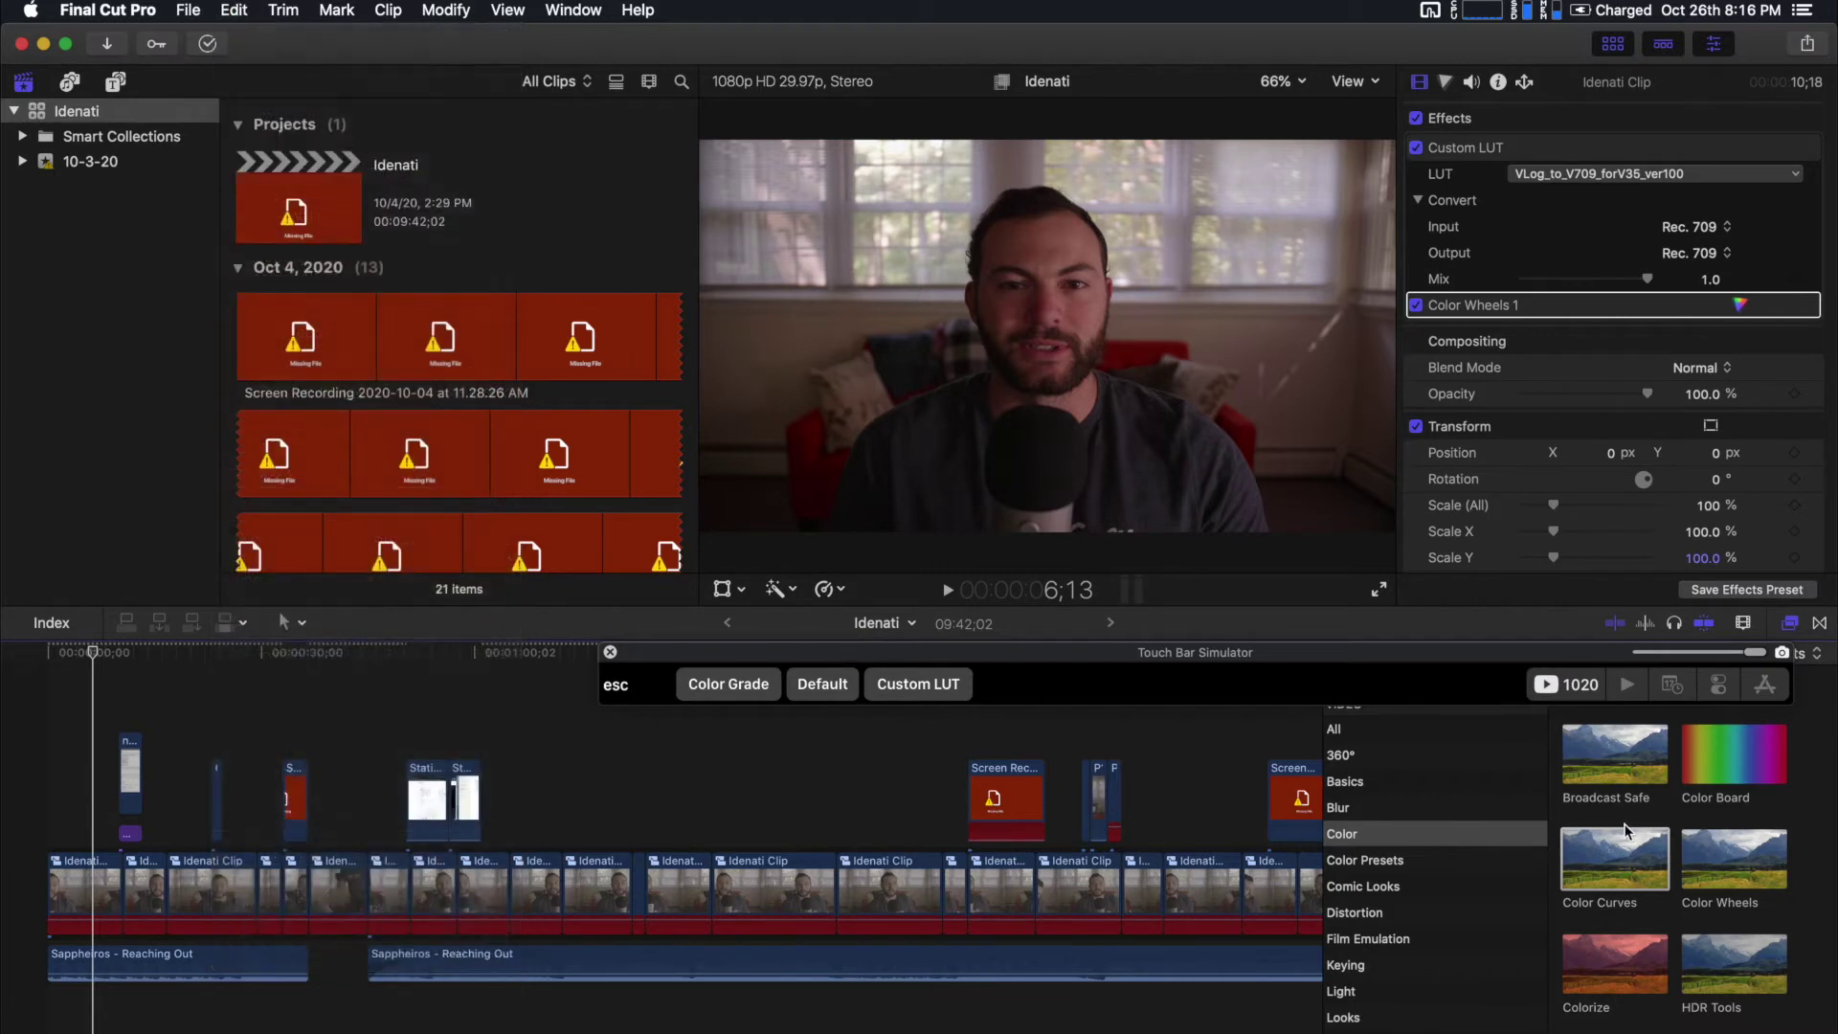
Make Color Curves the default video effect and check the command that adds it
right_click(1608, 873)
left_click(1532, 875)
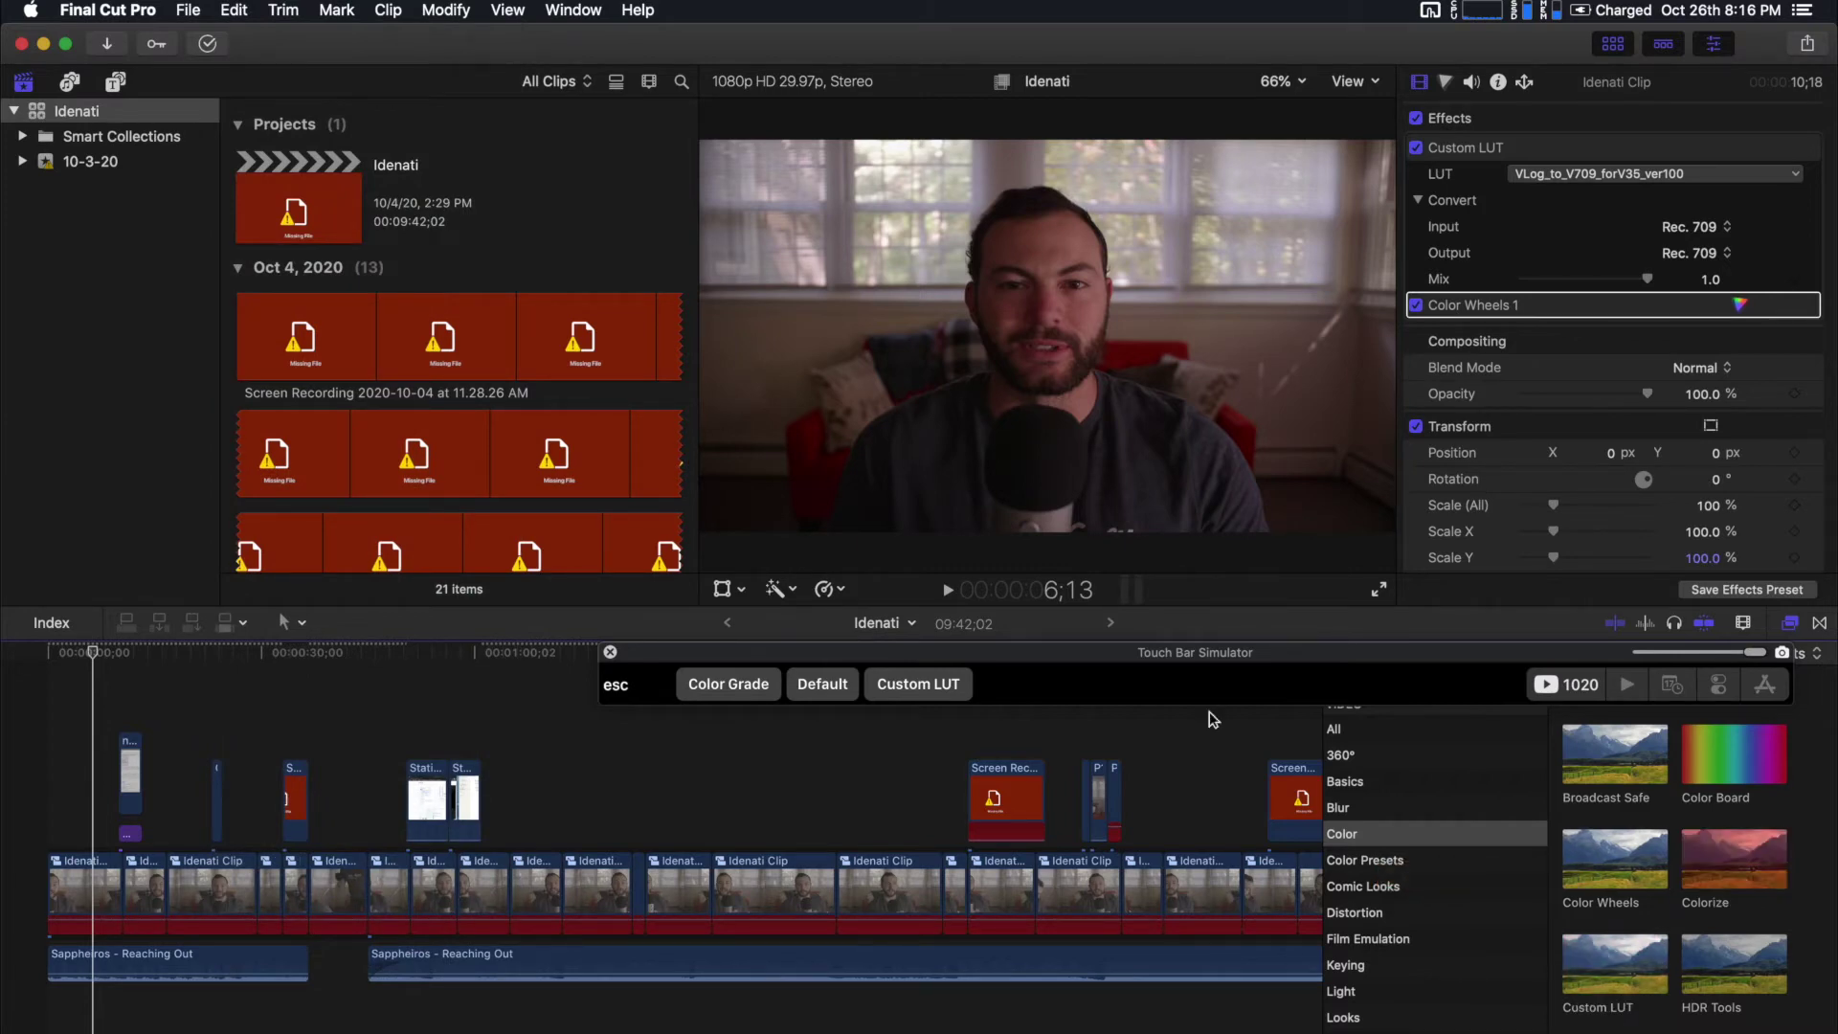
left_click(229, 11)
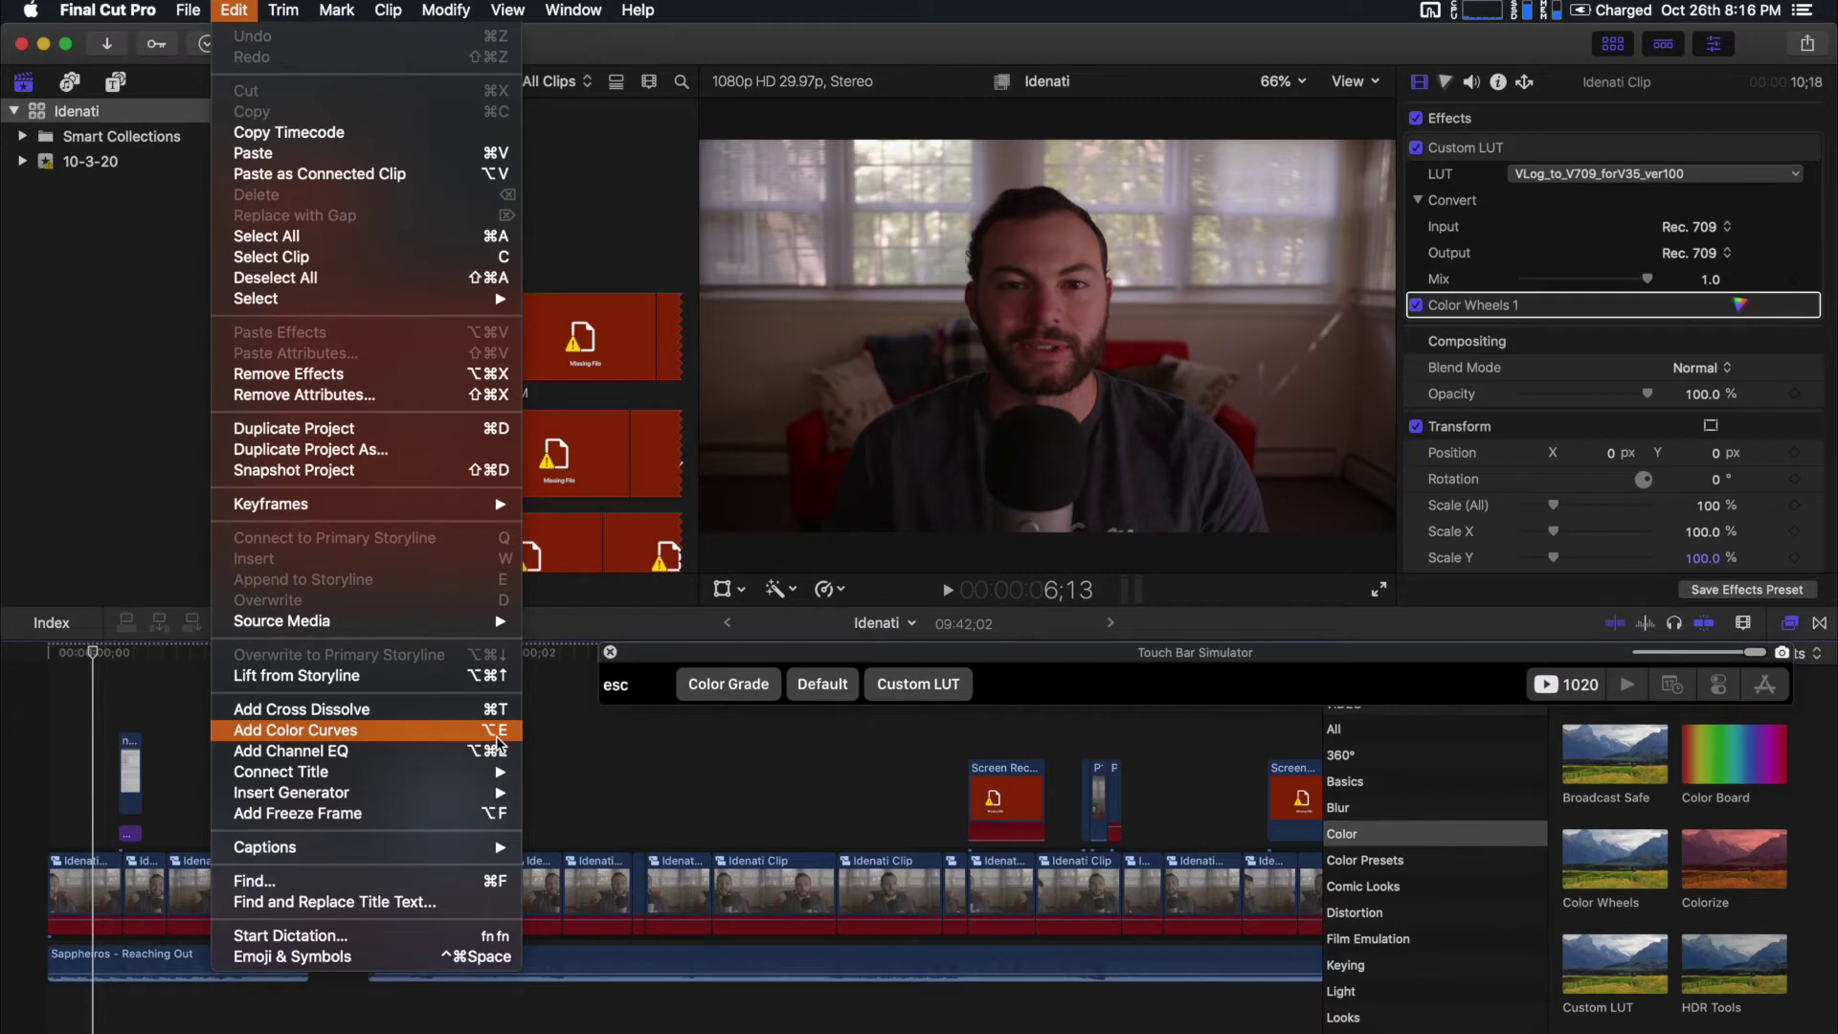
left_click(1653, 924)
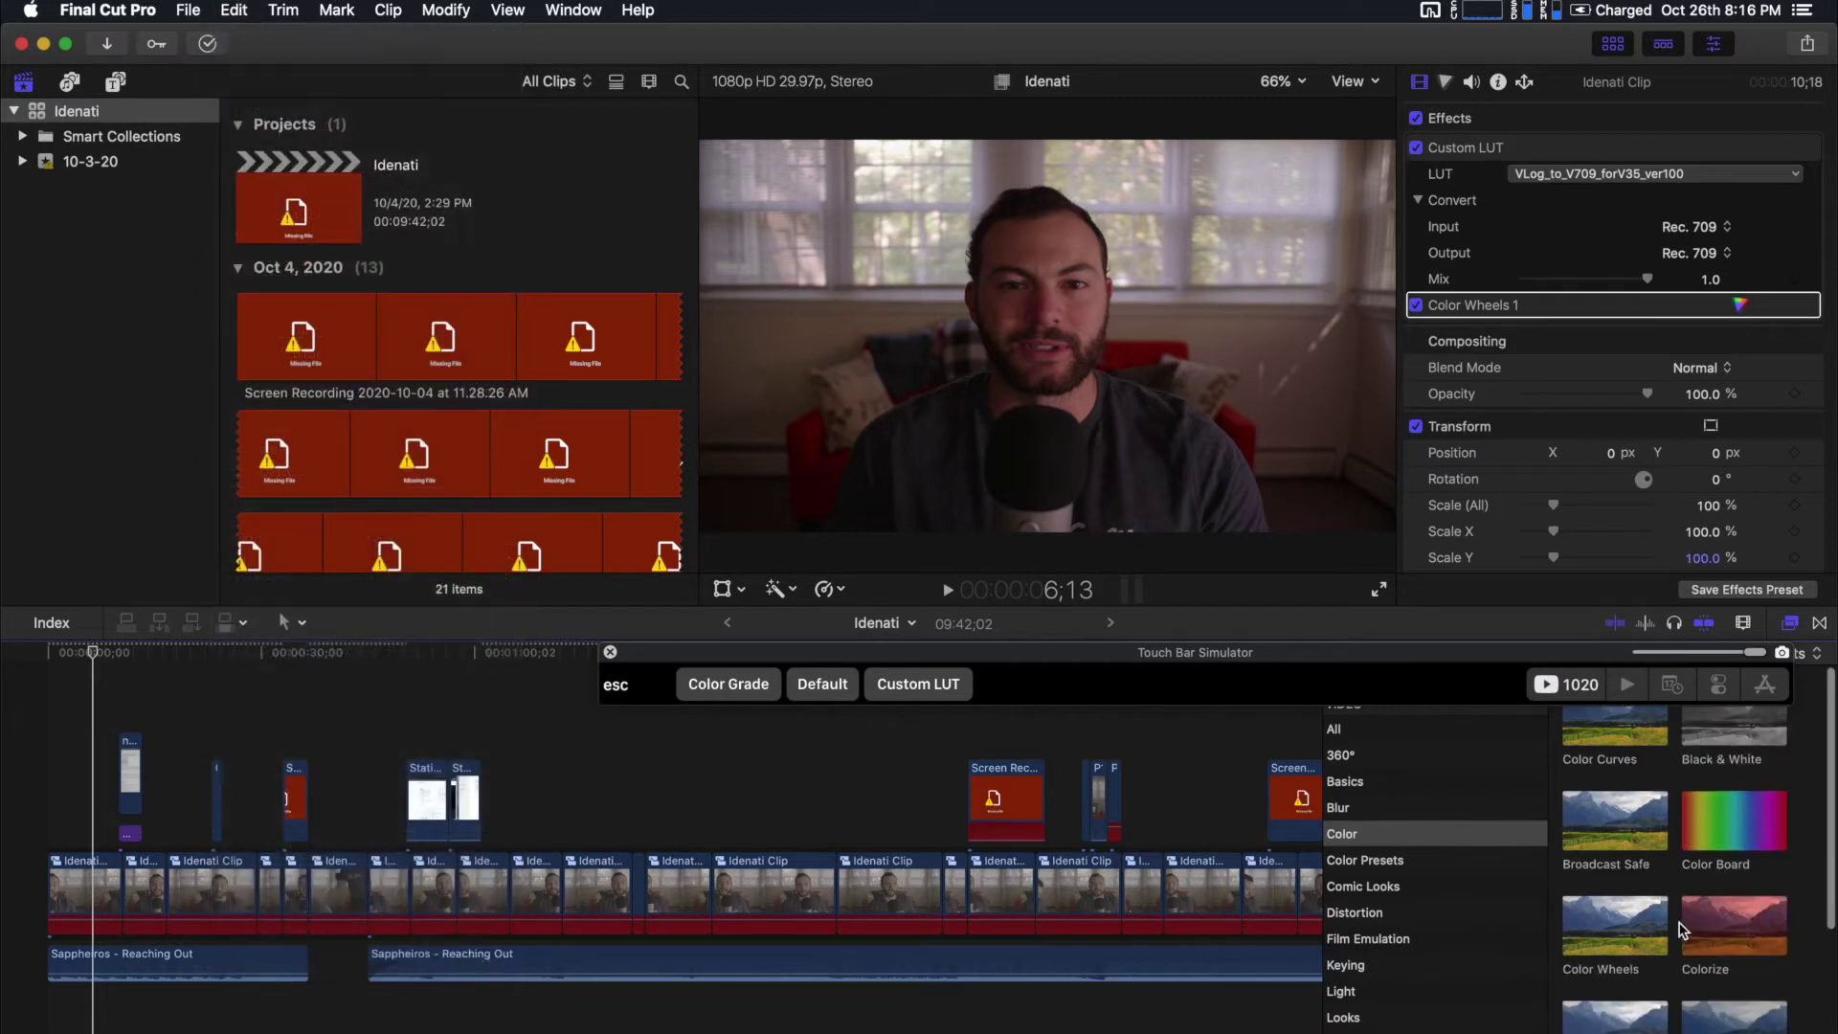
Make Custom LUT the default video effect
scroll(1639, 806, "up", 1)
scroll(1638, 806, "down", 2)
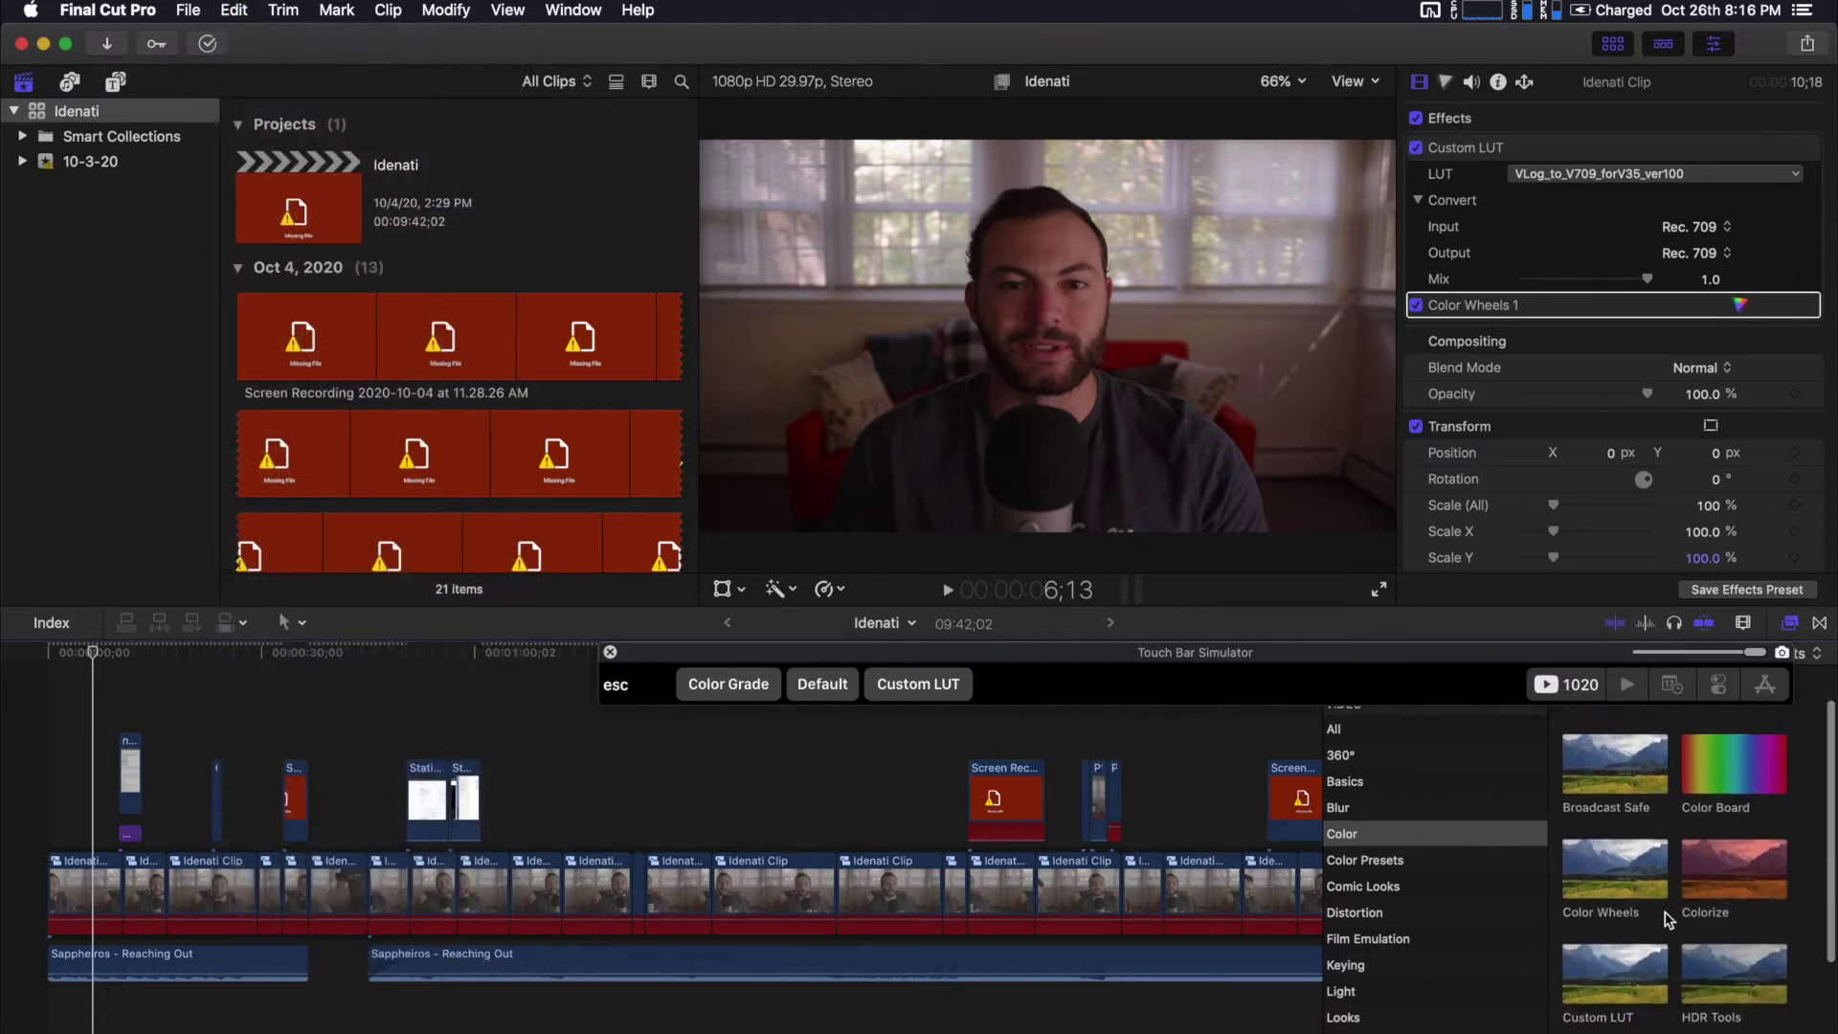
left_click(1602, 960)
right_click(1601, 960)
left_click(1627, 968)
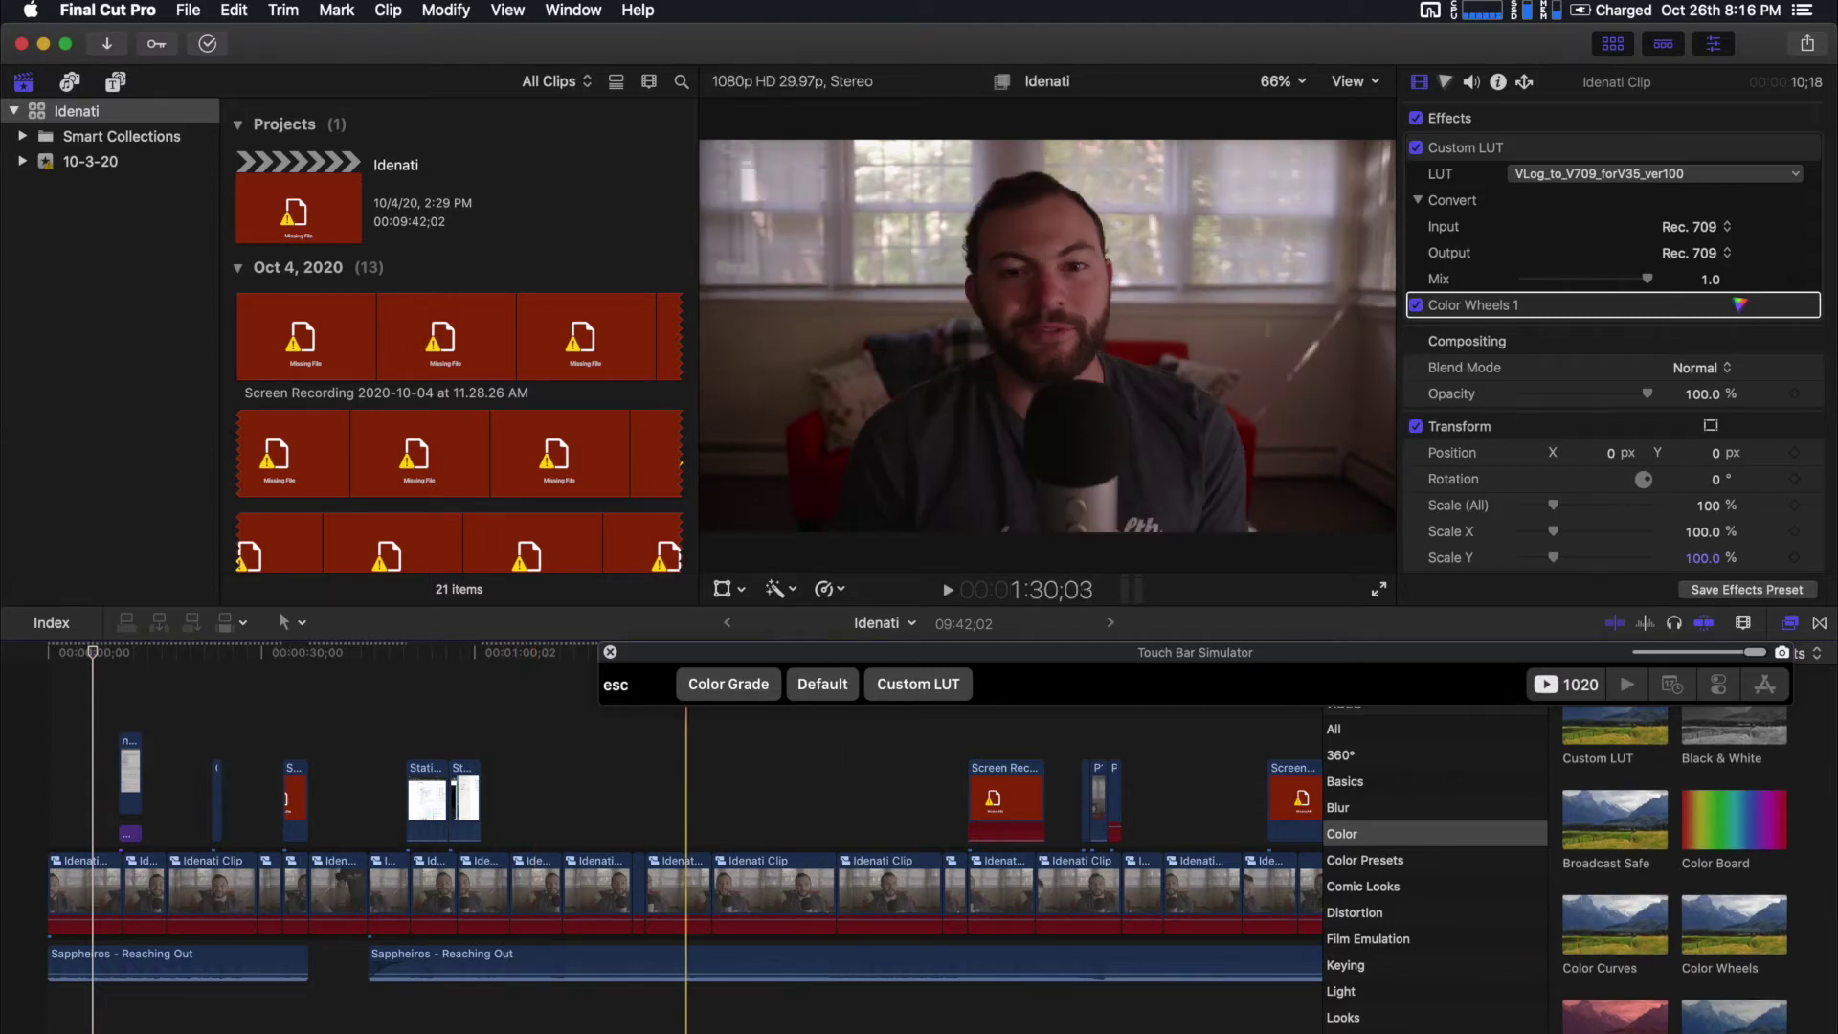
Add a Custom LUT effect to the selected first clip with the Touch Bar shortcut and browse its LUT choices without picking one
left_click_drag(1042, 651, 842, 651)
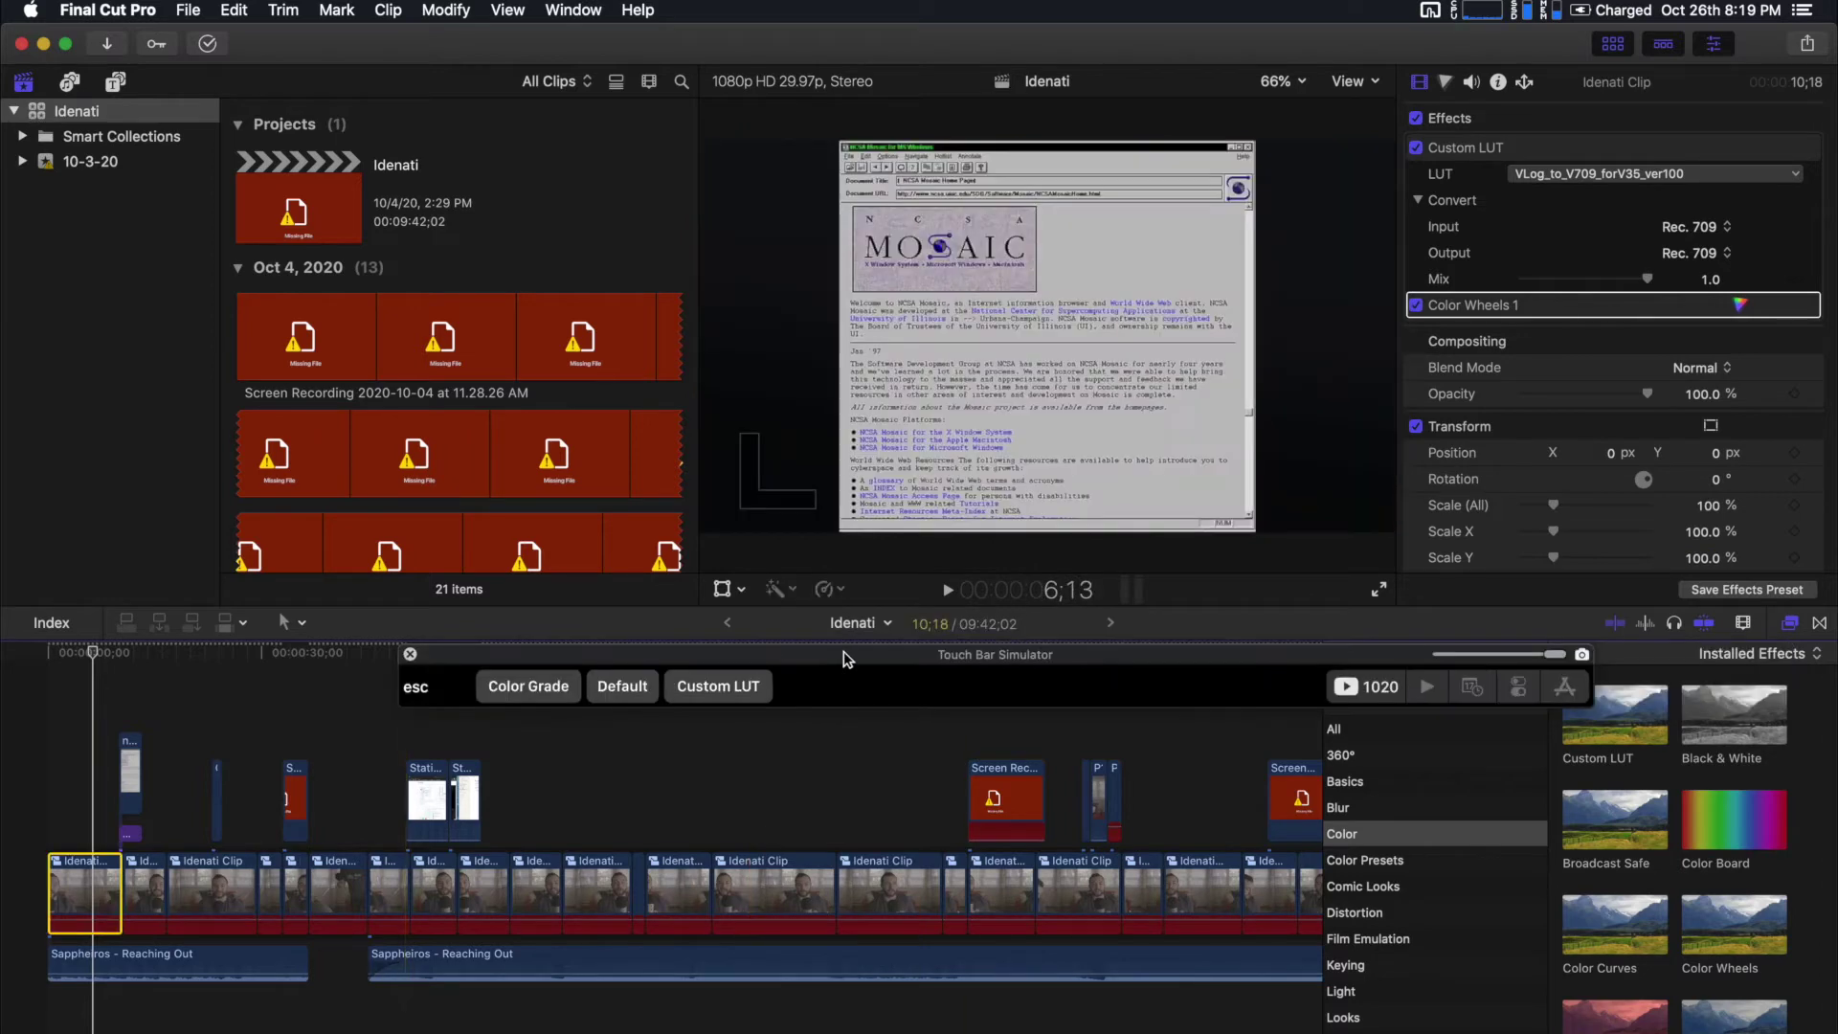
left_click(717, 689)
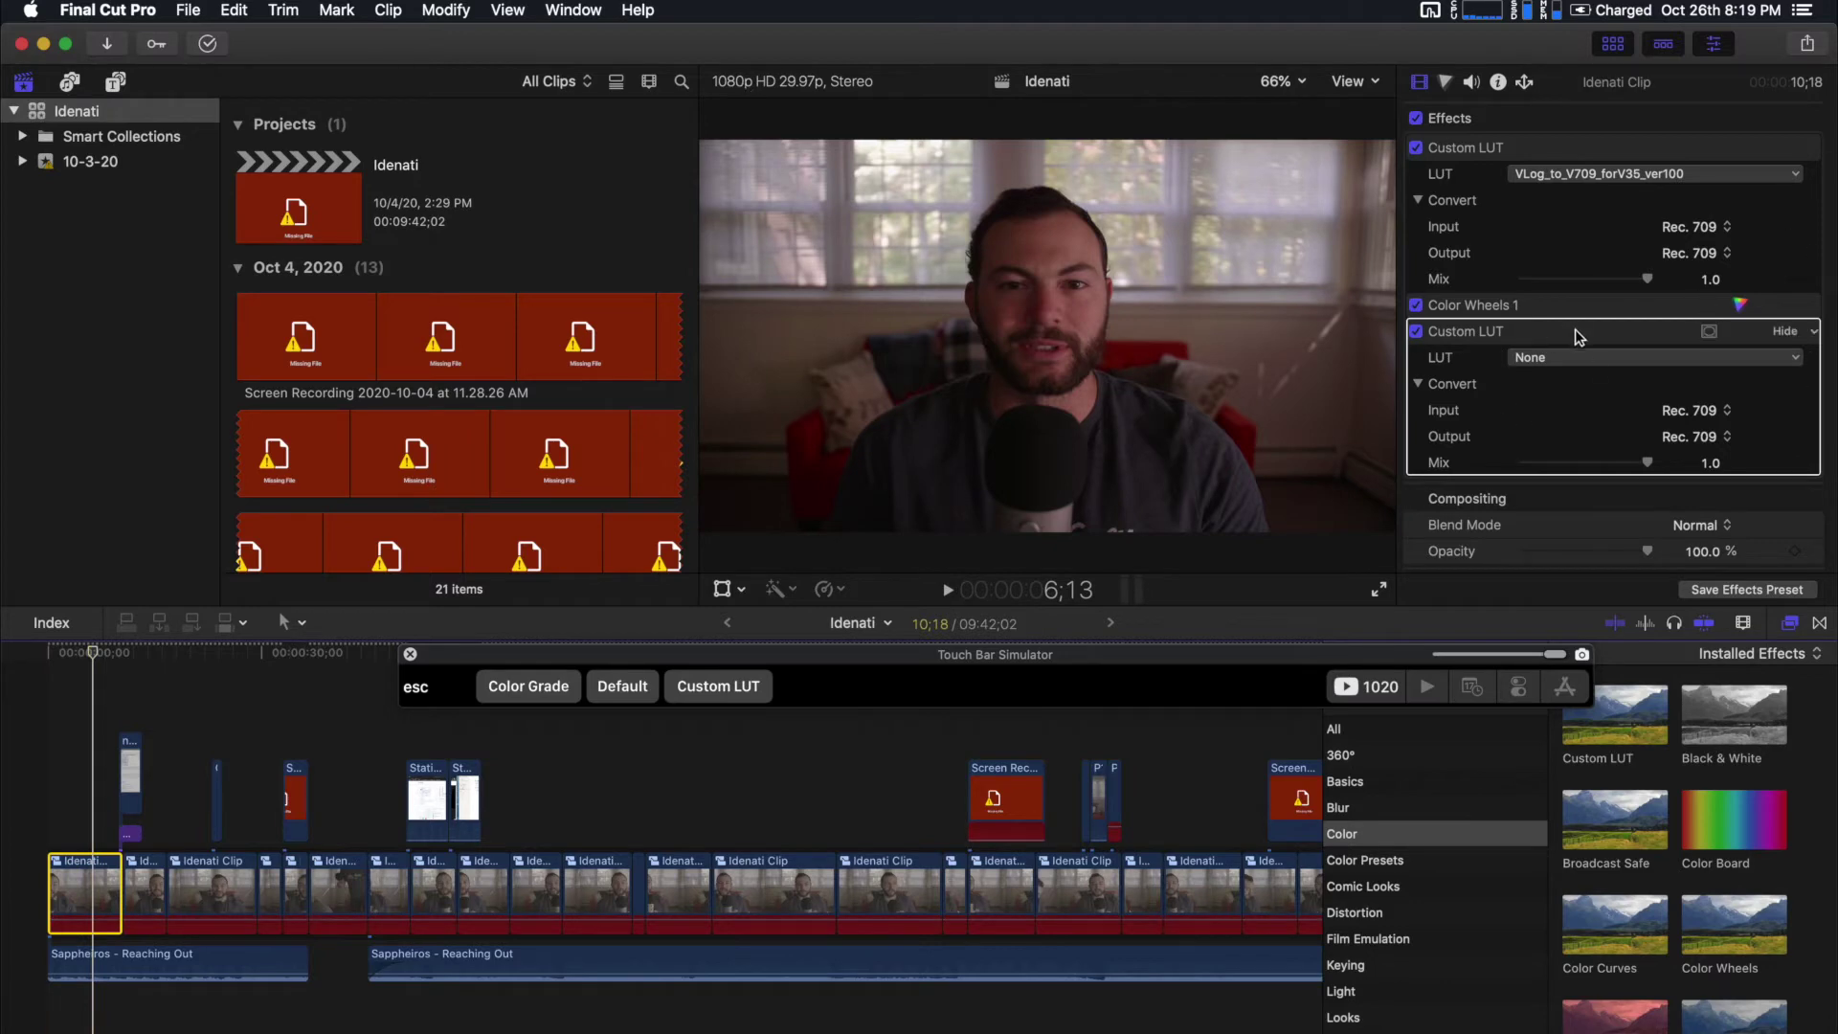
left_click(1562, 361)
scroll(1586, 614, "down", 15)
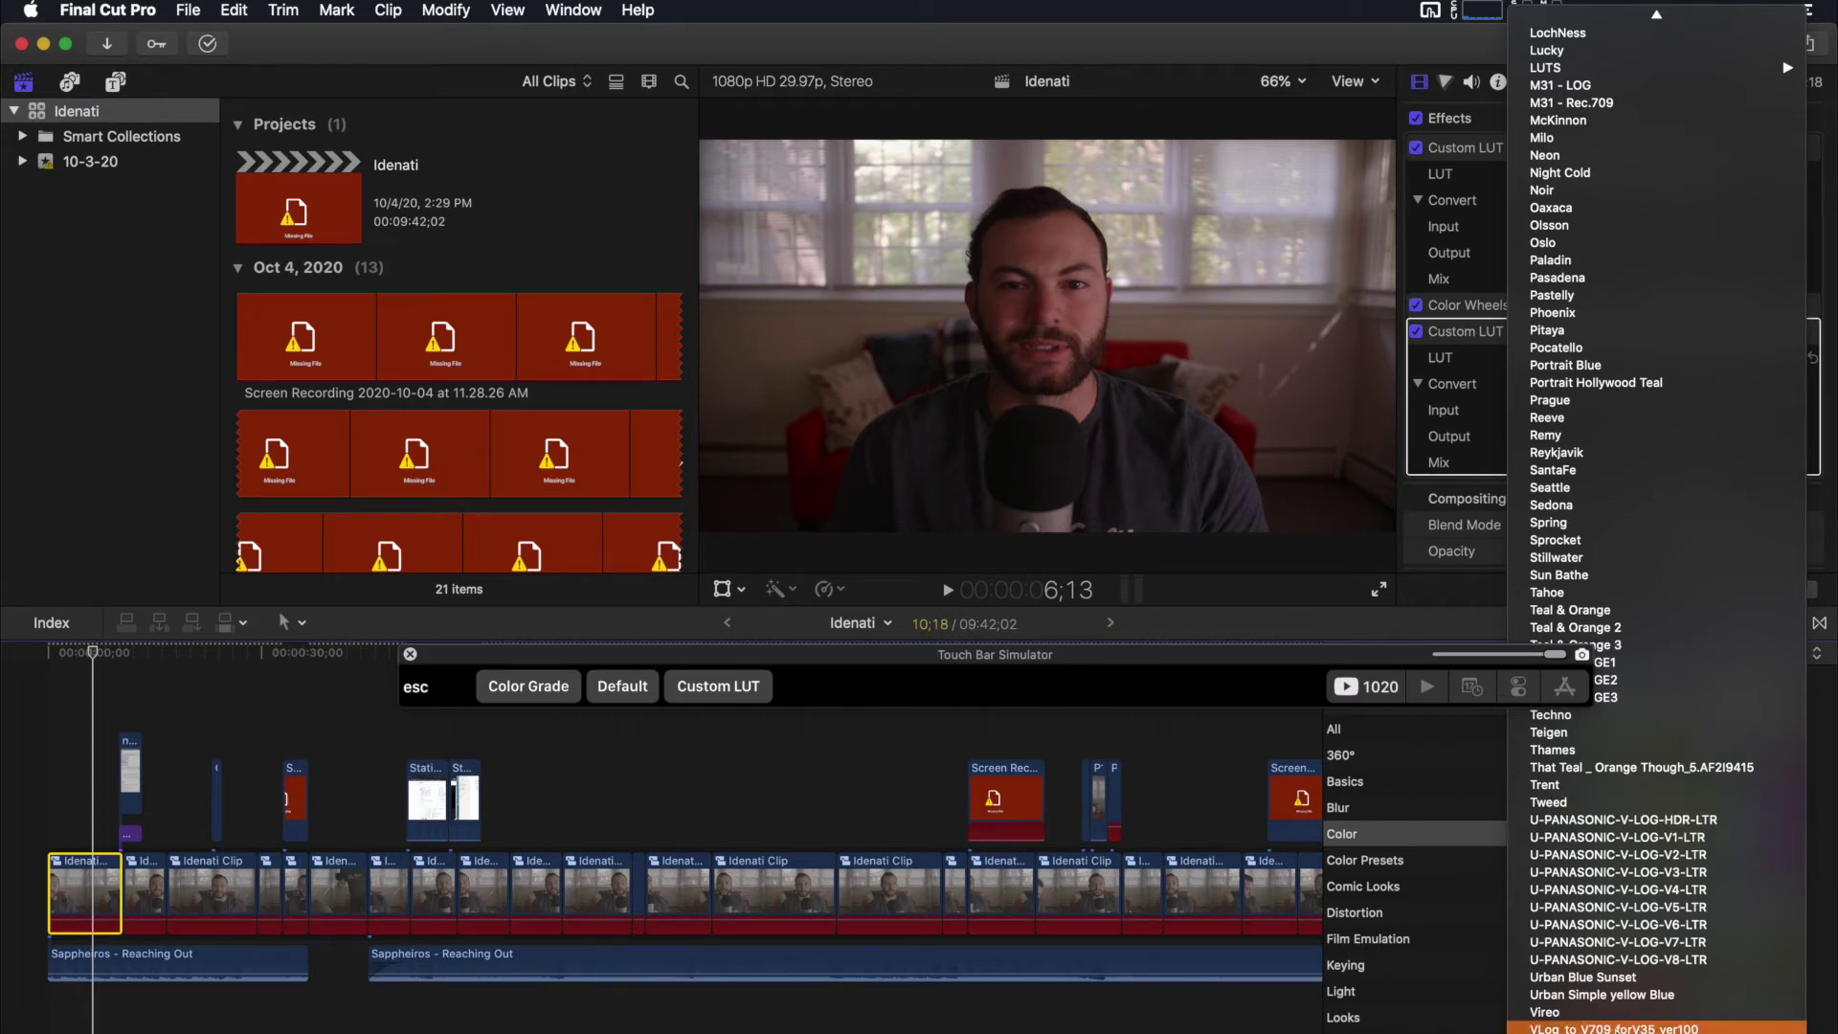
left_click(496, 633)
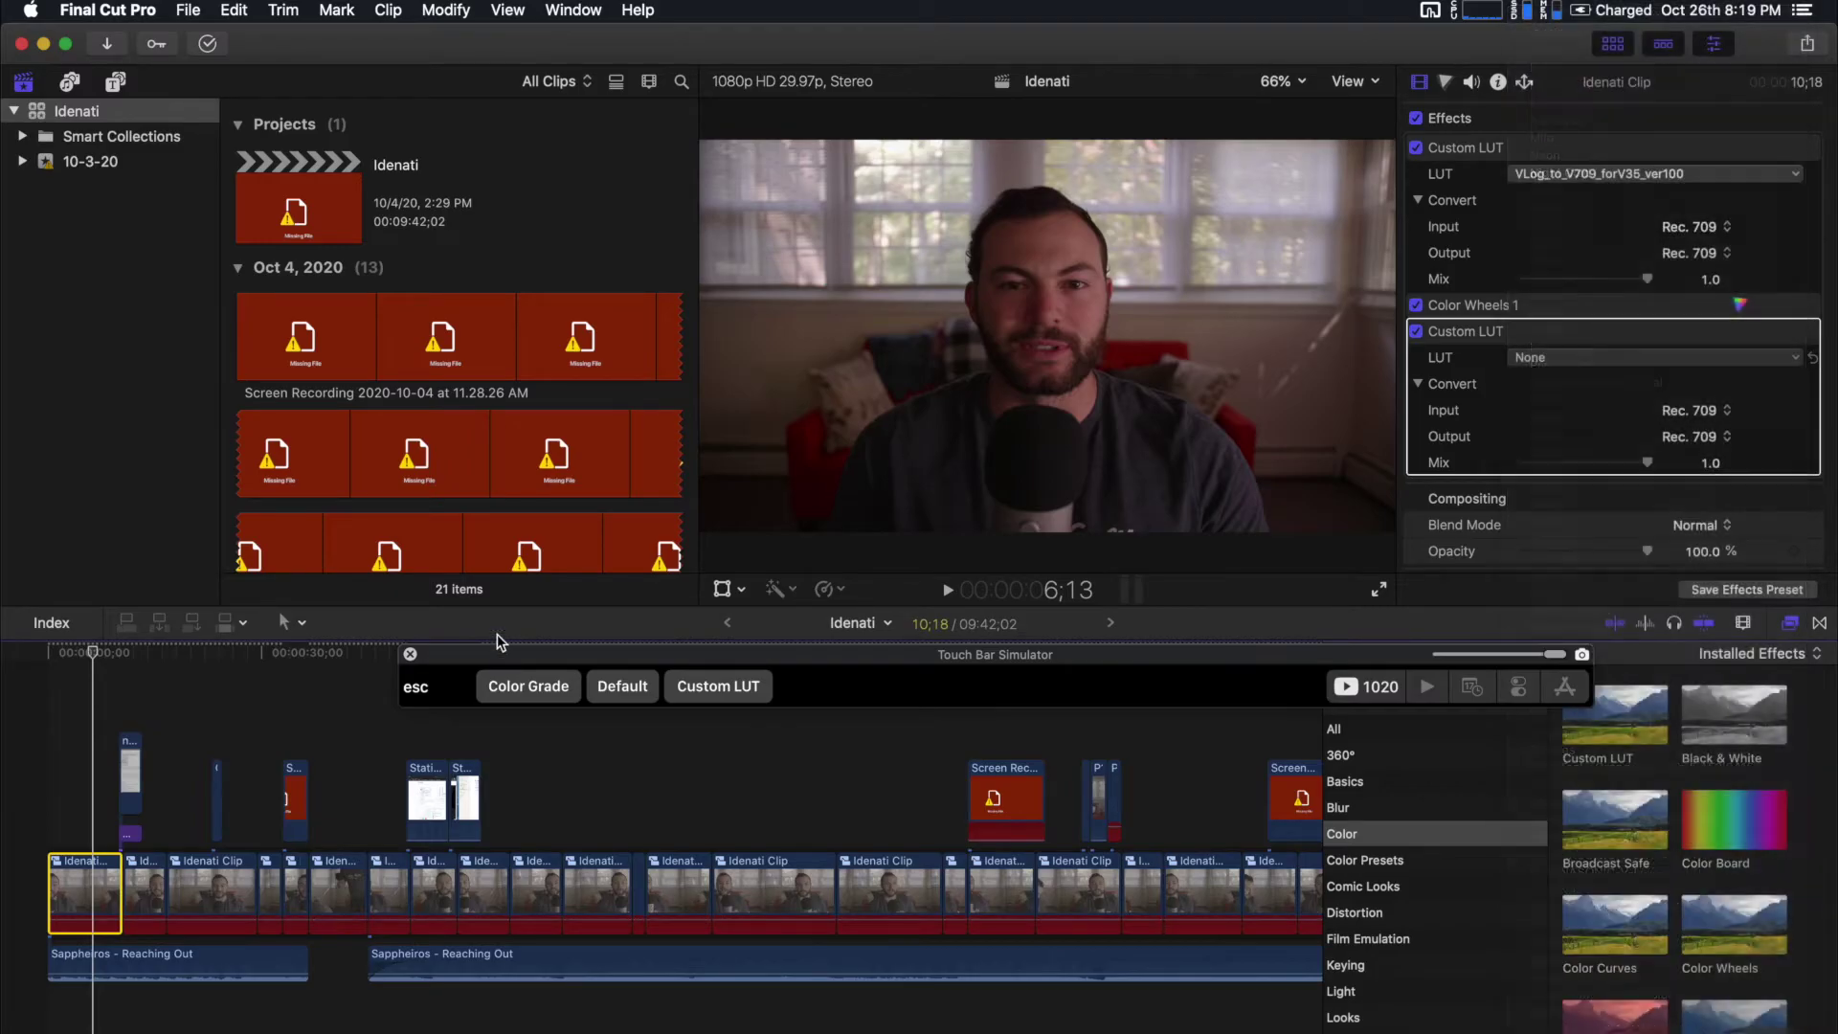
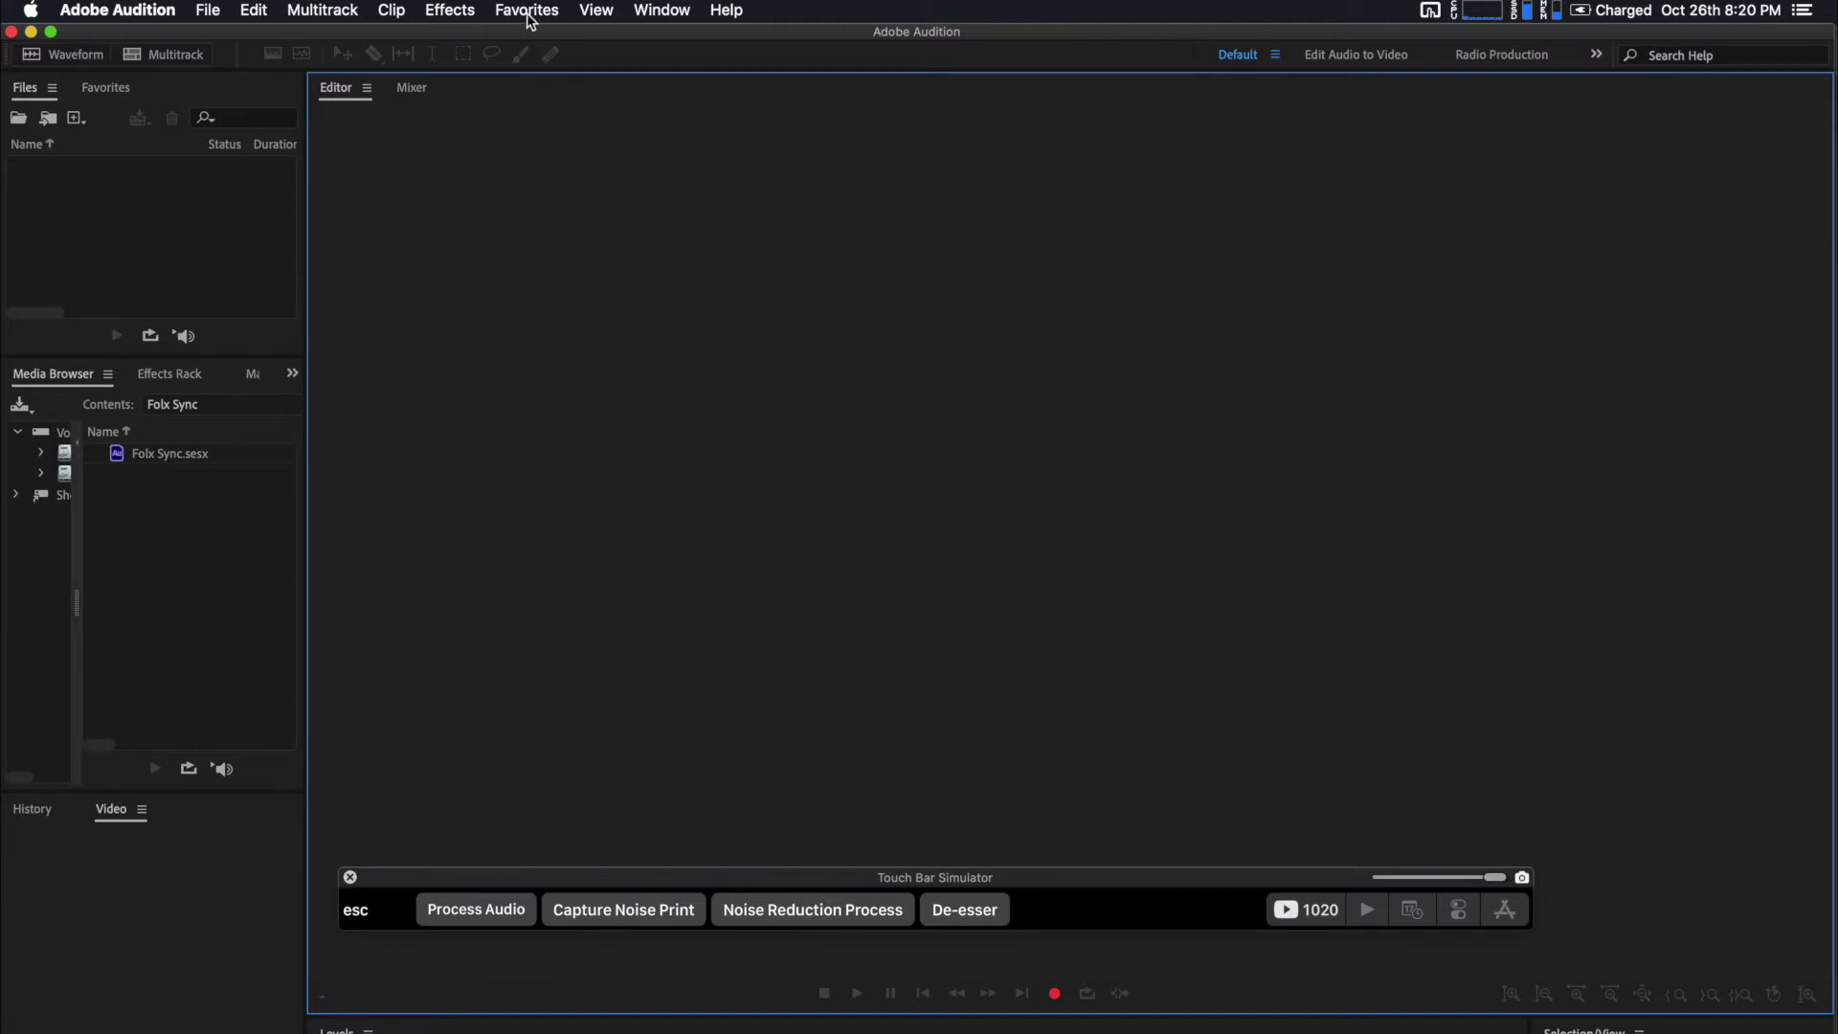
In Adobe Audition, record a voice clip about 4.5 seconds long in a new audio file
left_click_drag(857, 878, 862, 870)
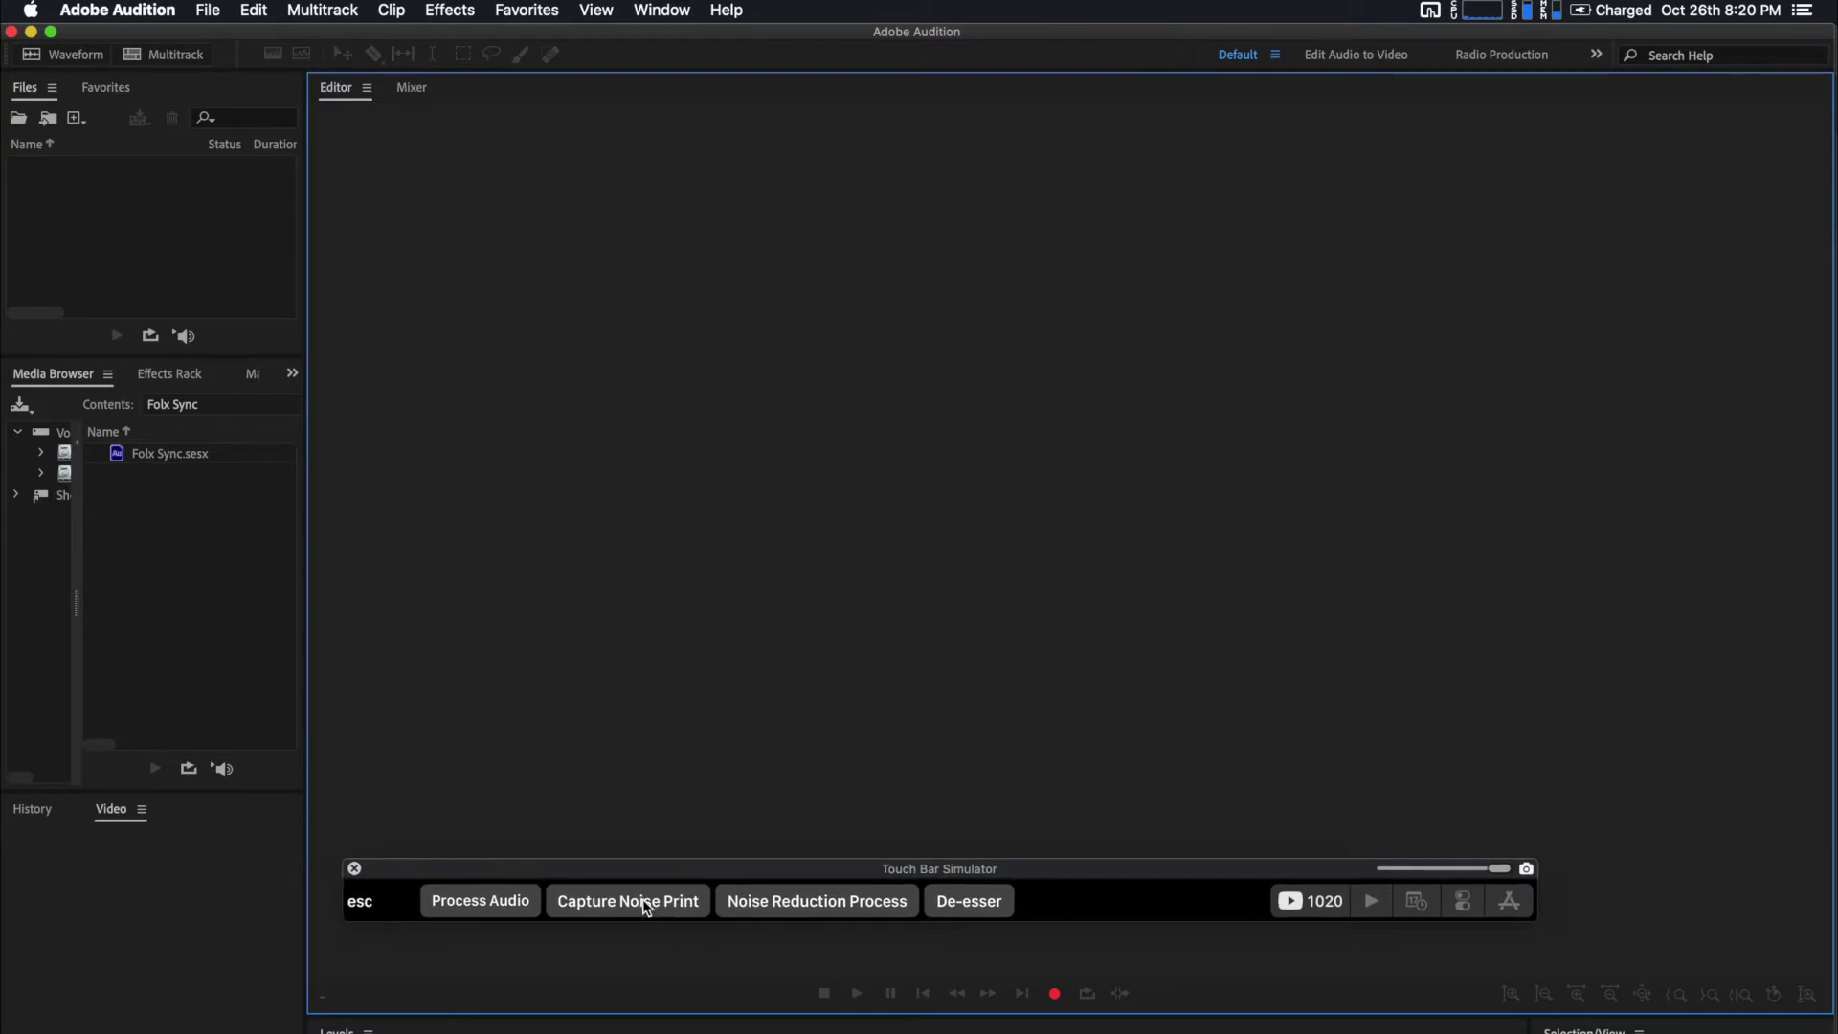
left_click(1053, 993)
left_click(1011, 663)
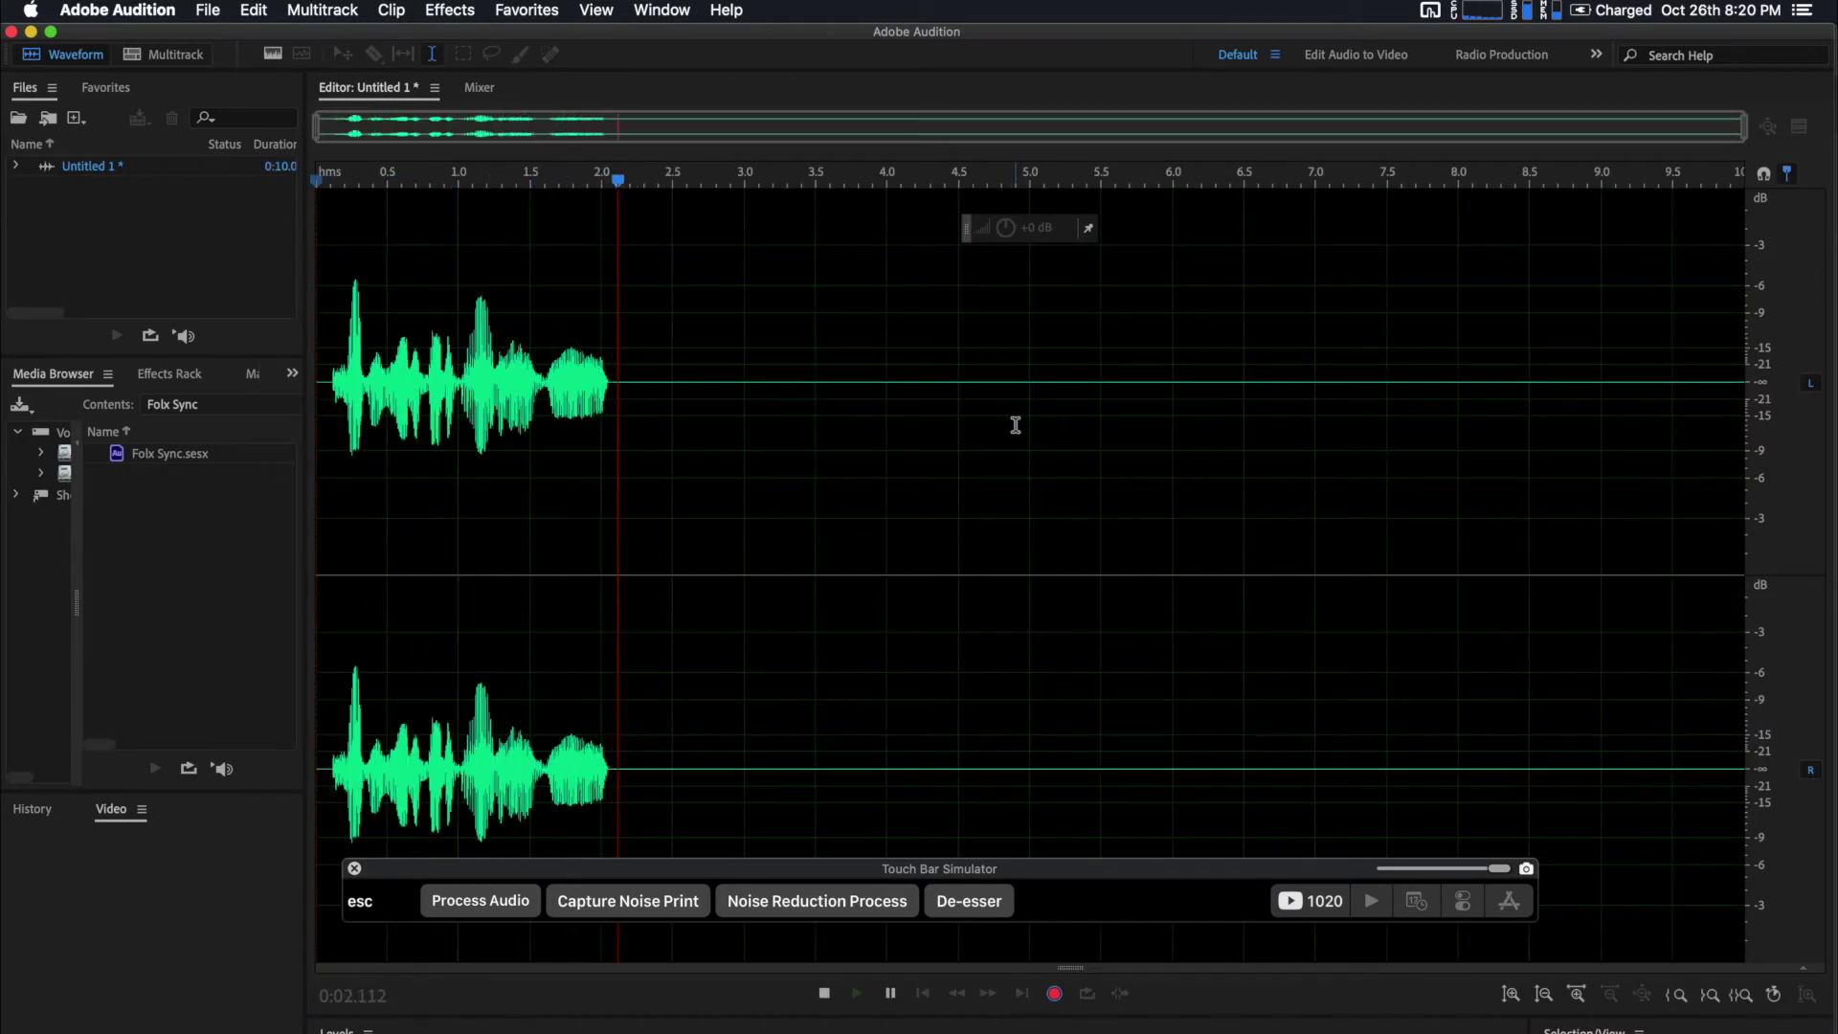
left_click(824, 994)
Select the silent stretch from about 3.8 to 4.3 seconds and capture its noise print with the Touch Bar shortcut
double_click(1120, 561)
left_click(1047, 537)
left_click_drag(1504, 464, 1661, 463)
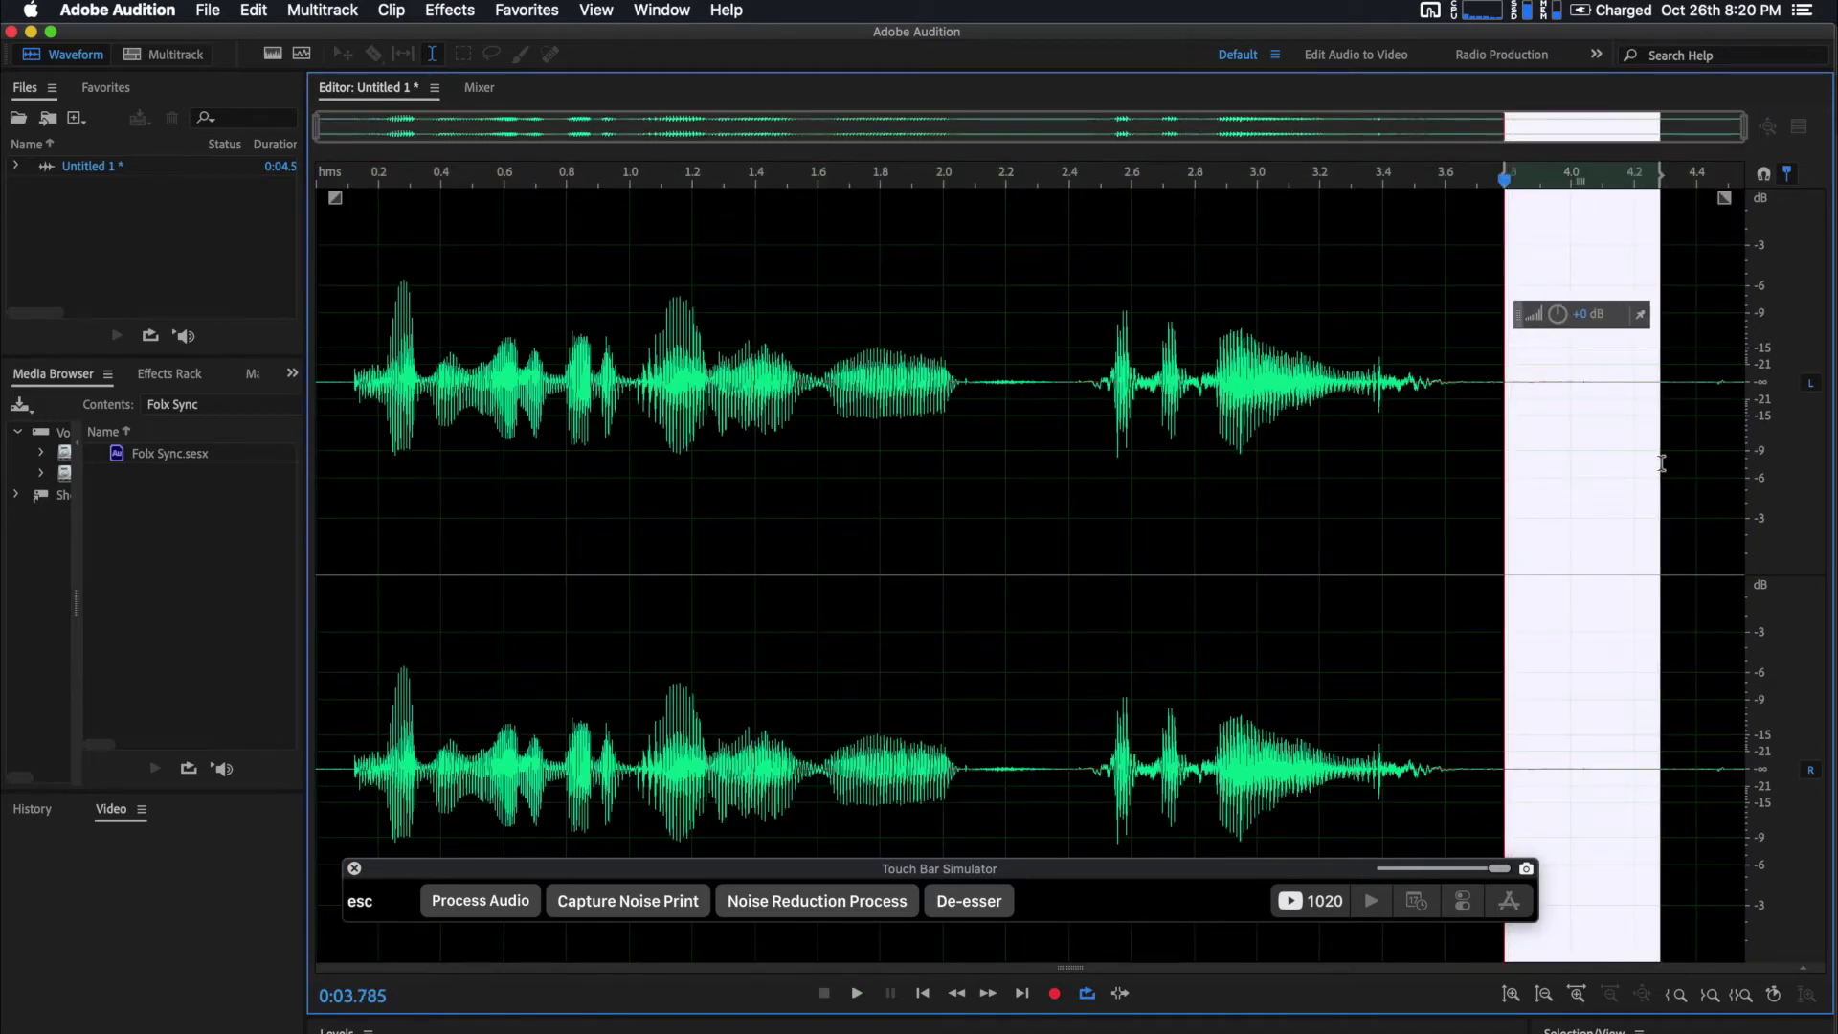
left_click(614, 906)
Look up the built-in Capture Noise Print and Noise Reduction commands for comparison, and clear the waveform selection
left_click(450, 10)
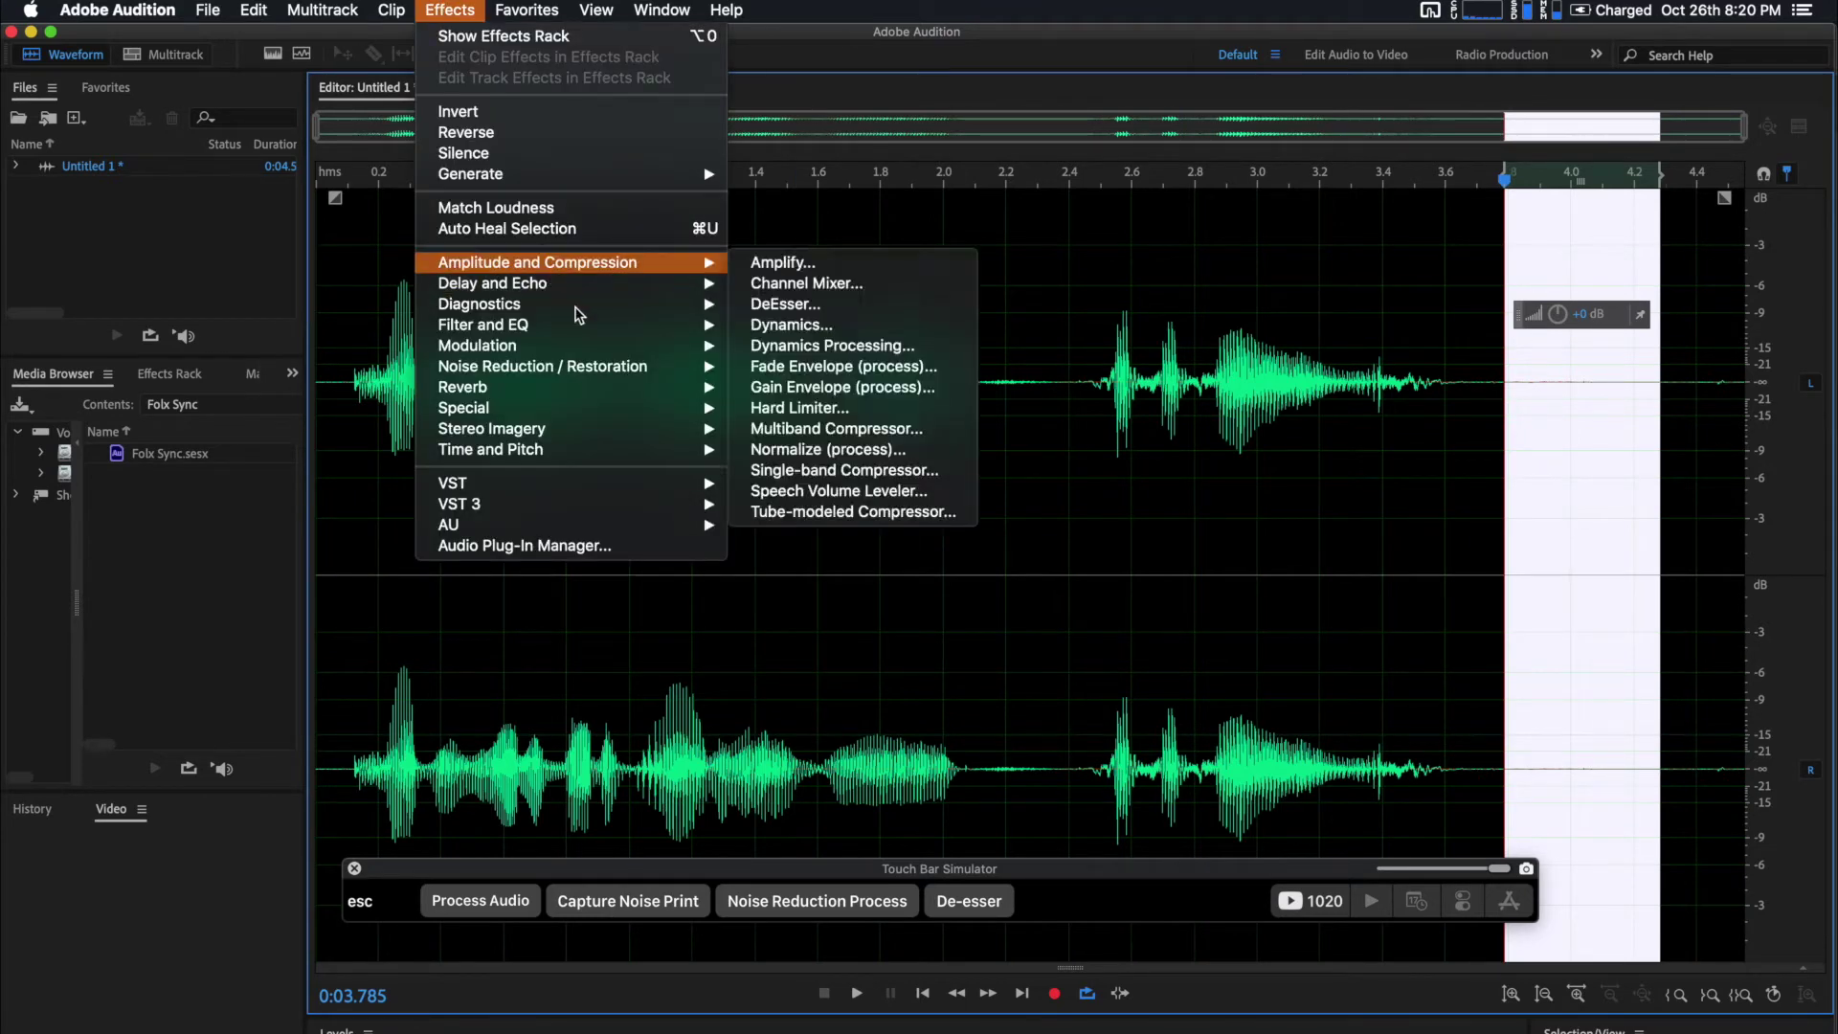
mouse_move(586, 368)
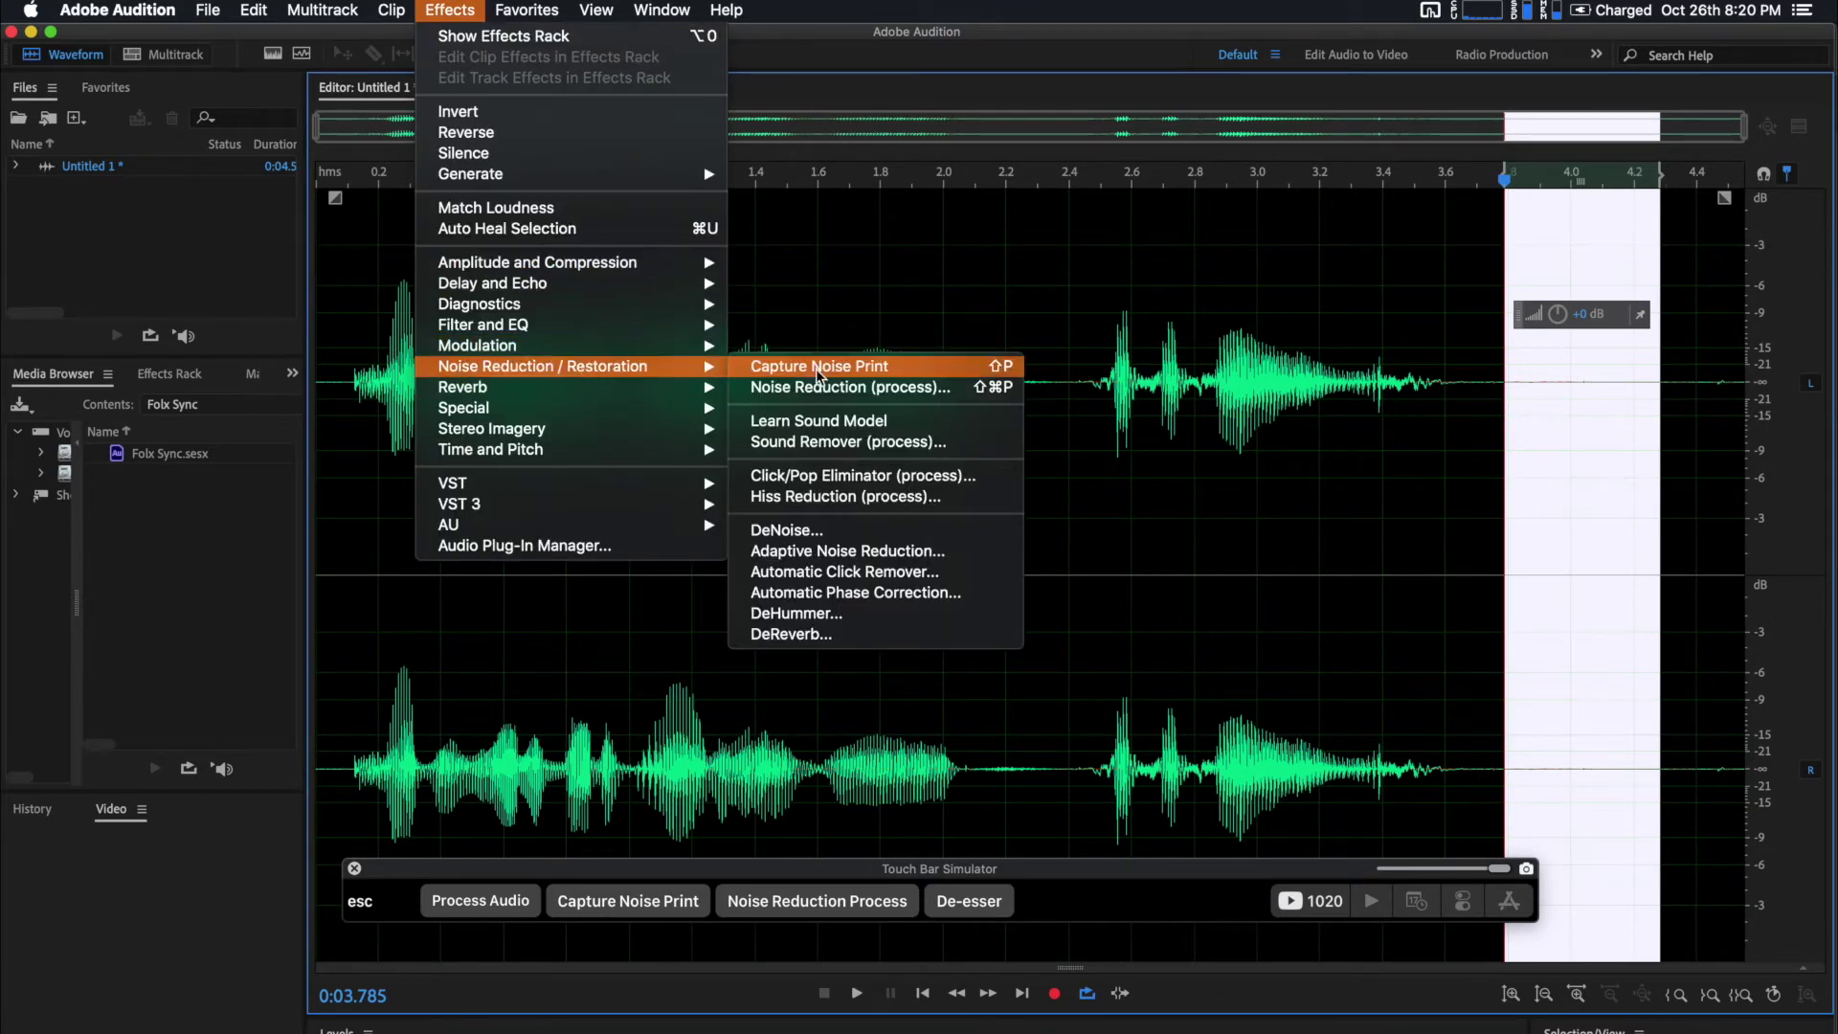
left_click(923, 387)
left_click(1285, 498)
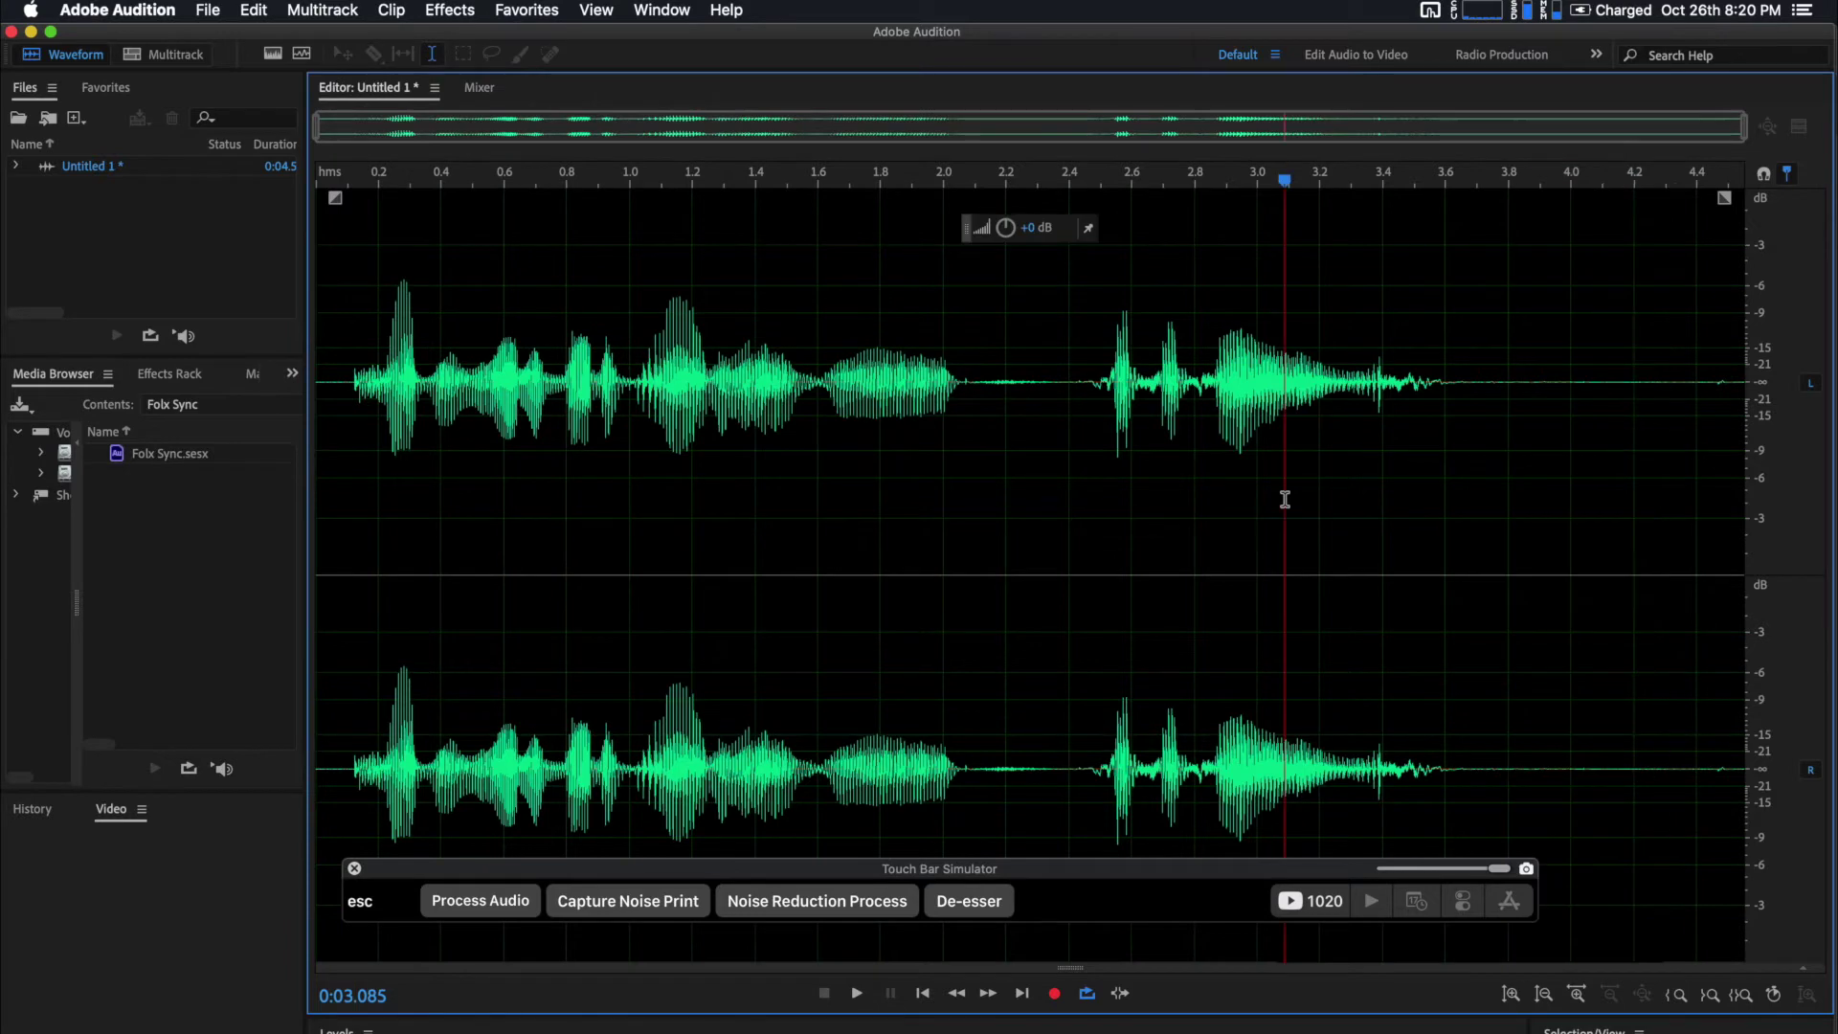
Select the entire recording and apply Noise Reduction to it with the Noise Reduction Process Touch Bar shortcut
key("super+a")
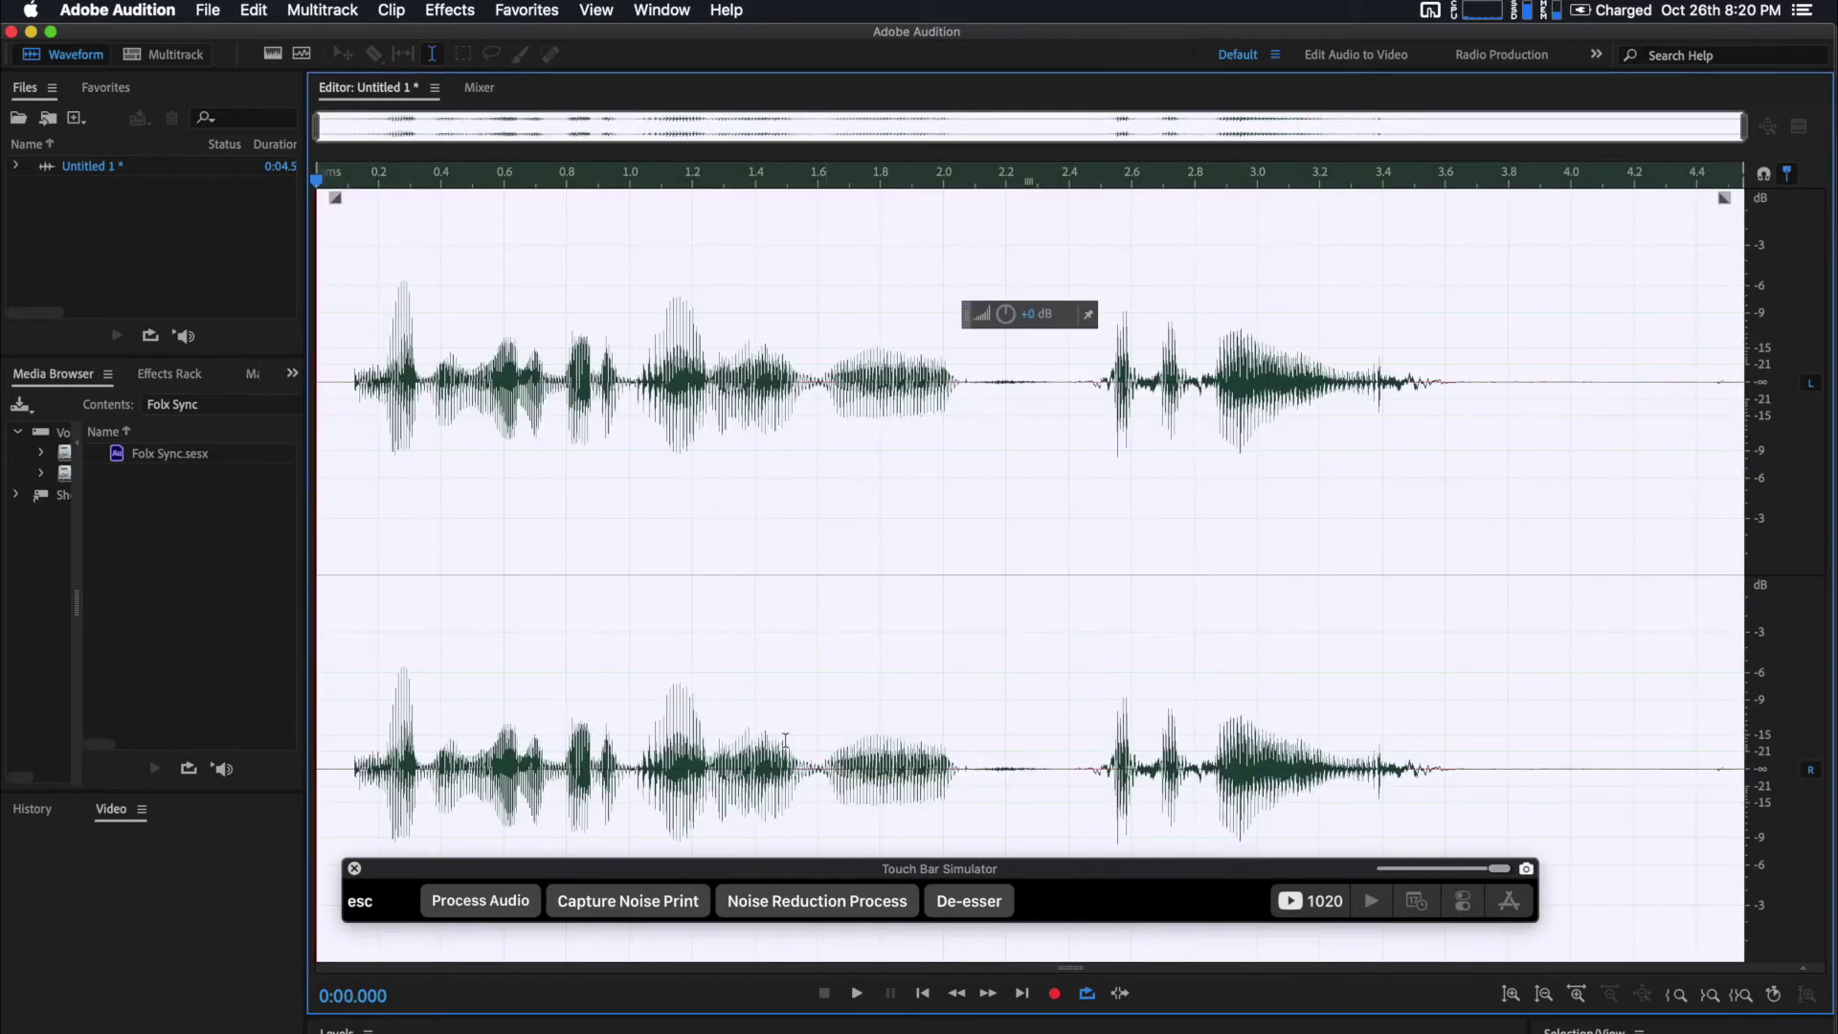
left_click(773, 901)
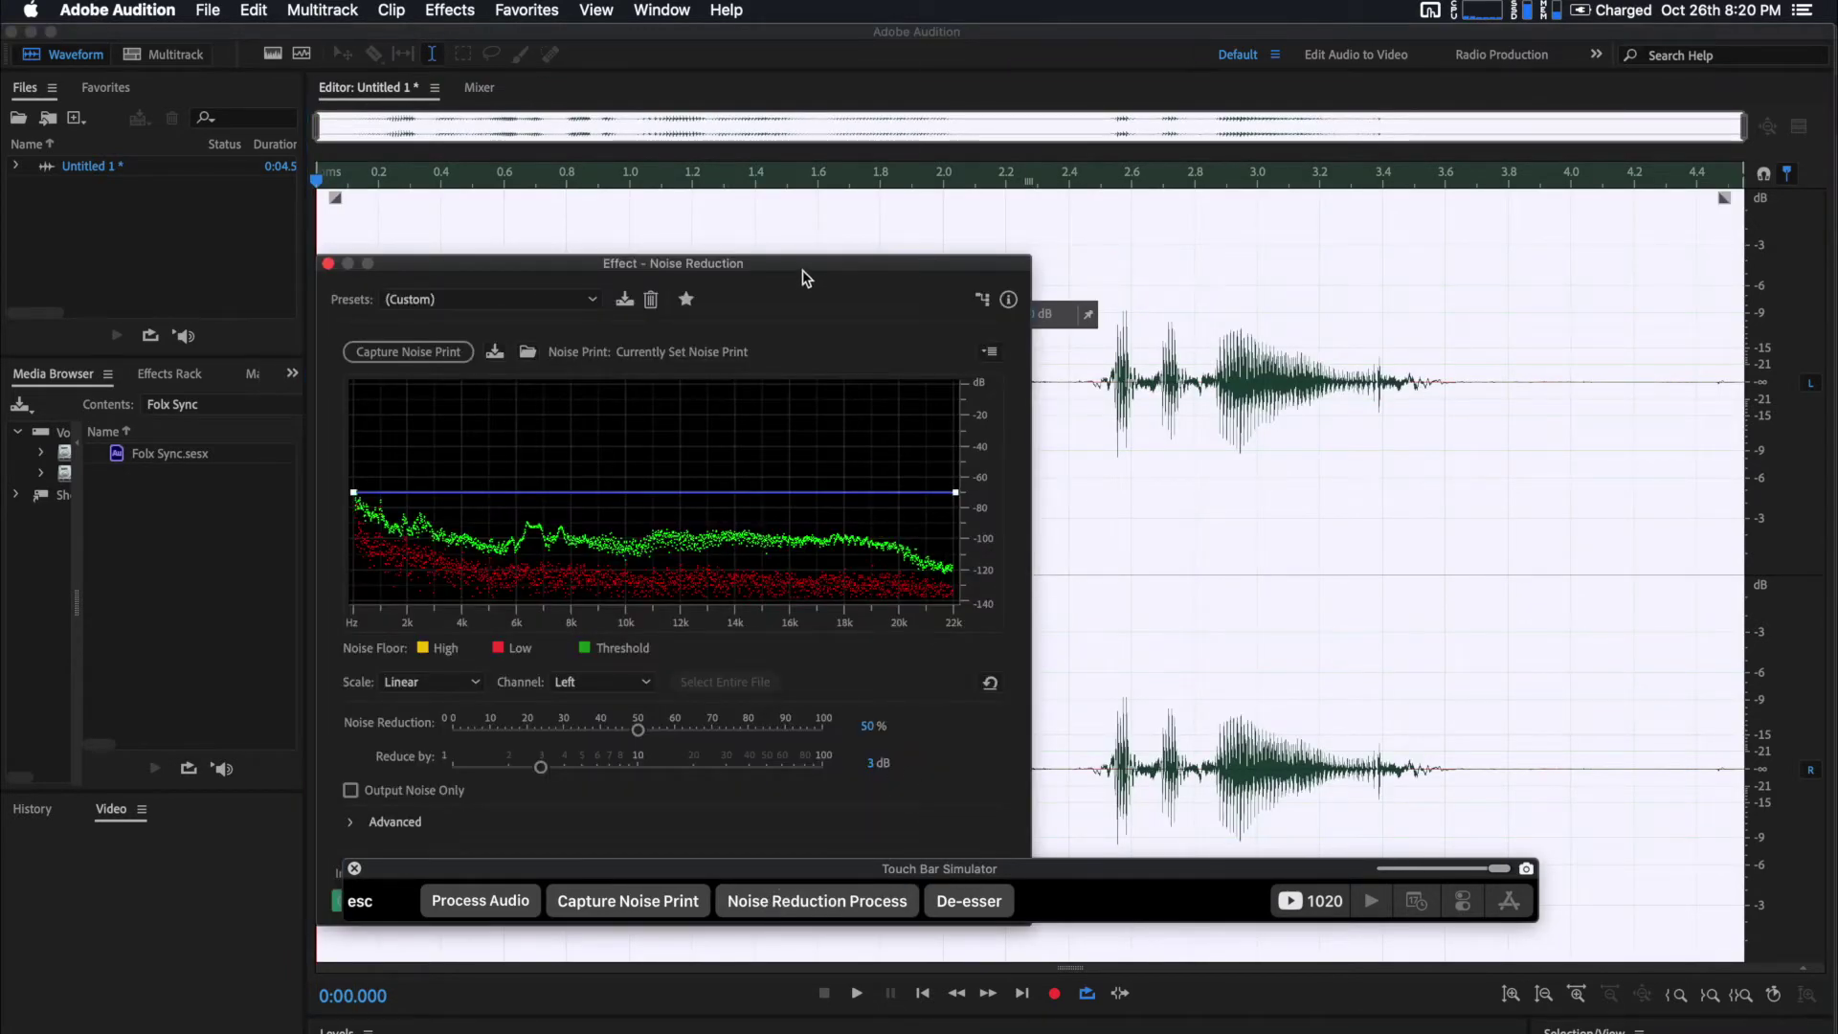
left_click_drag(804, 266, 810, 117)
left_click(970, 746)
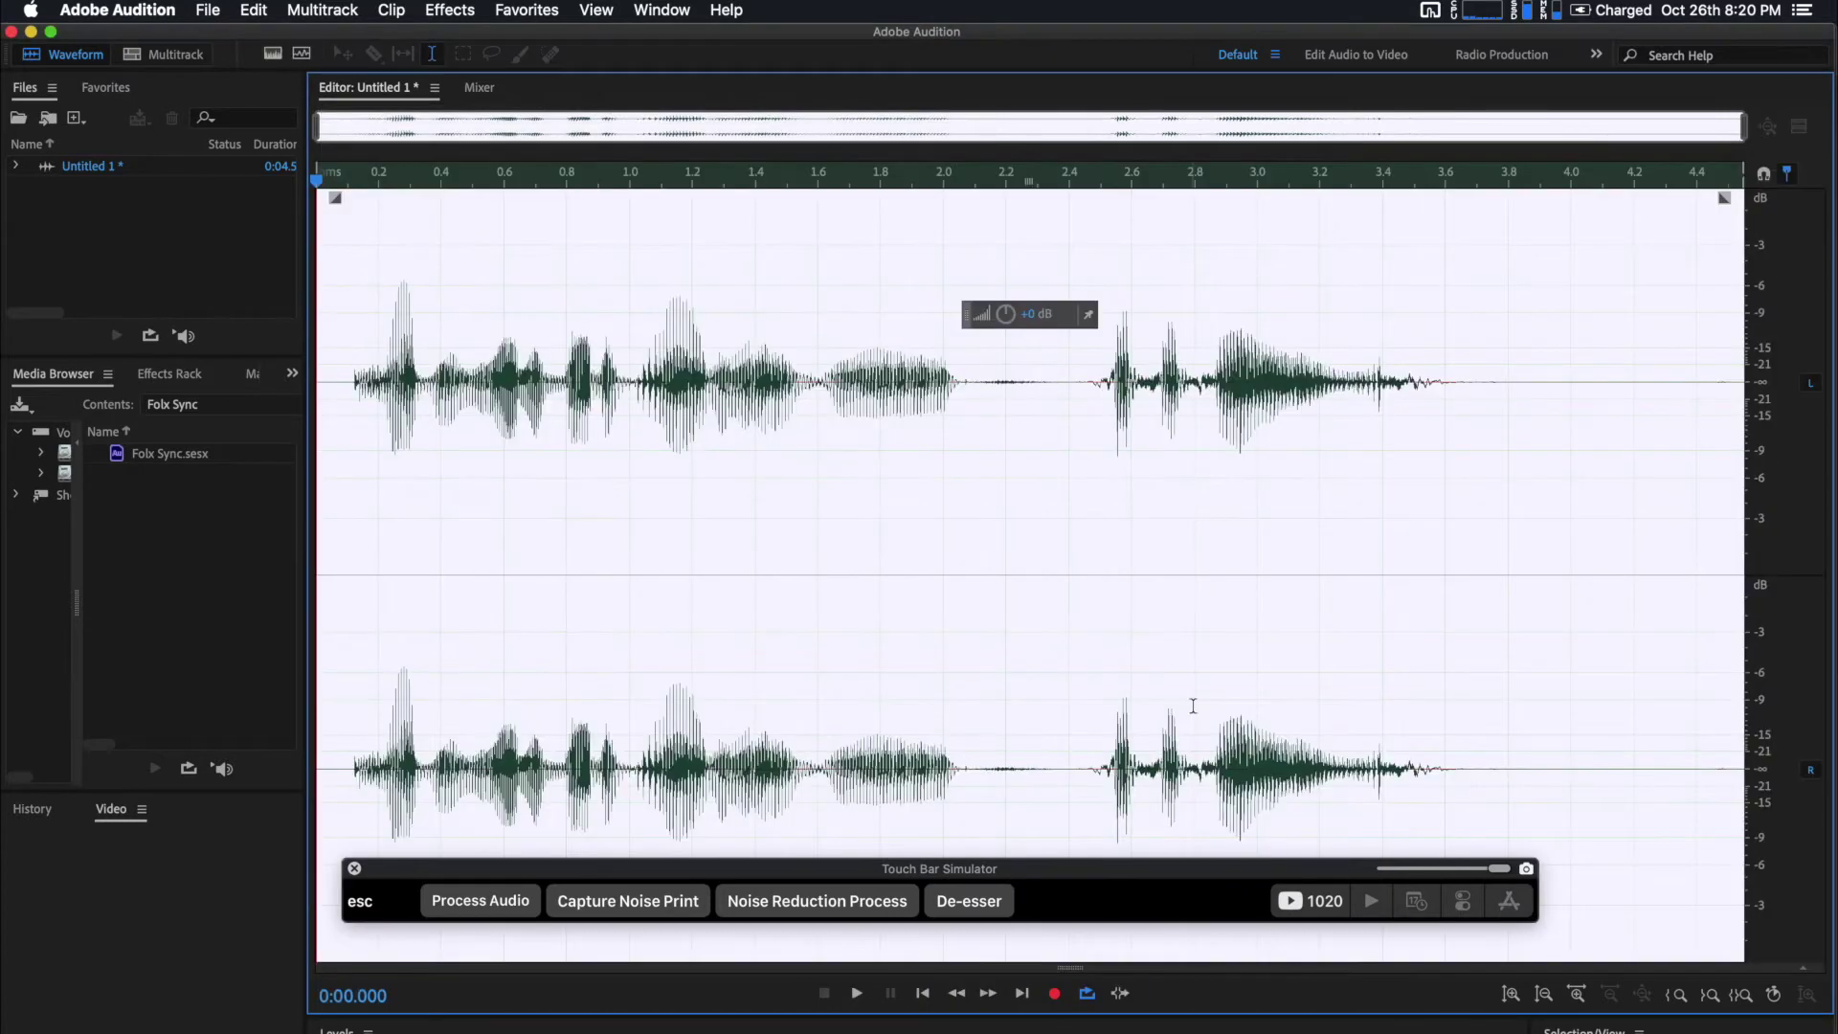
left_click(1482, 533)
left_click_drag(1531, 507, 1587, 490)
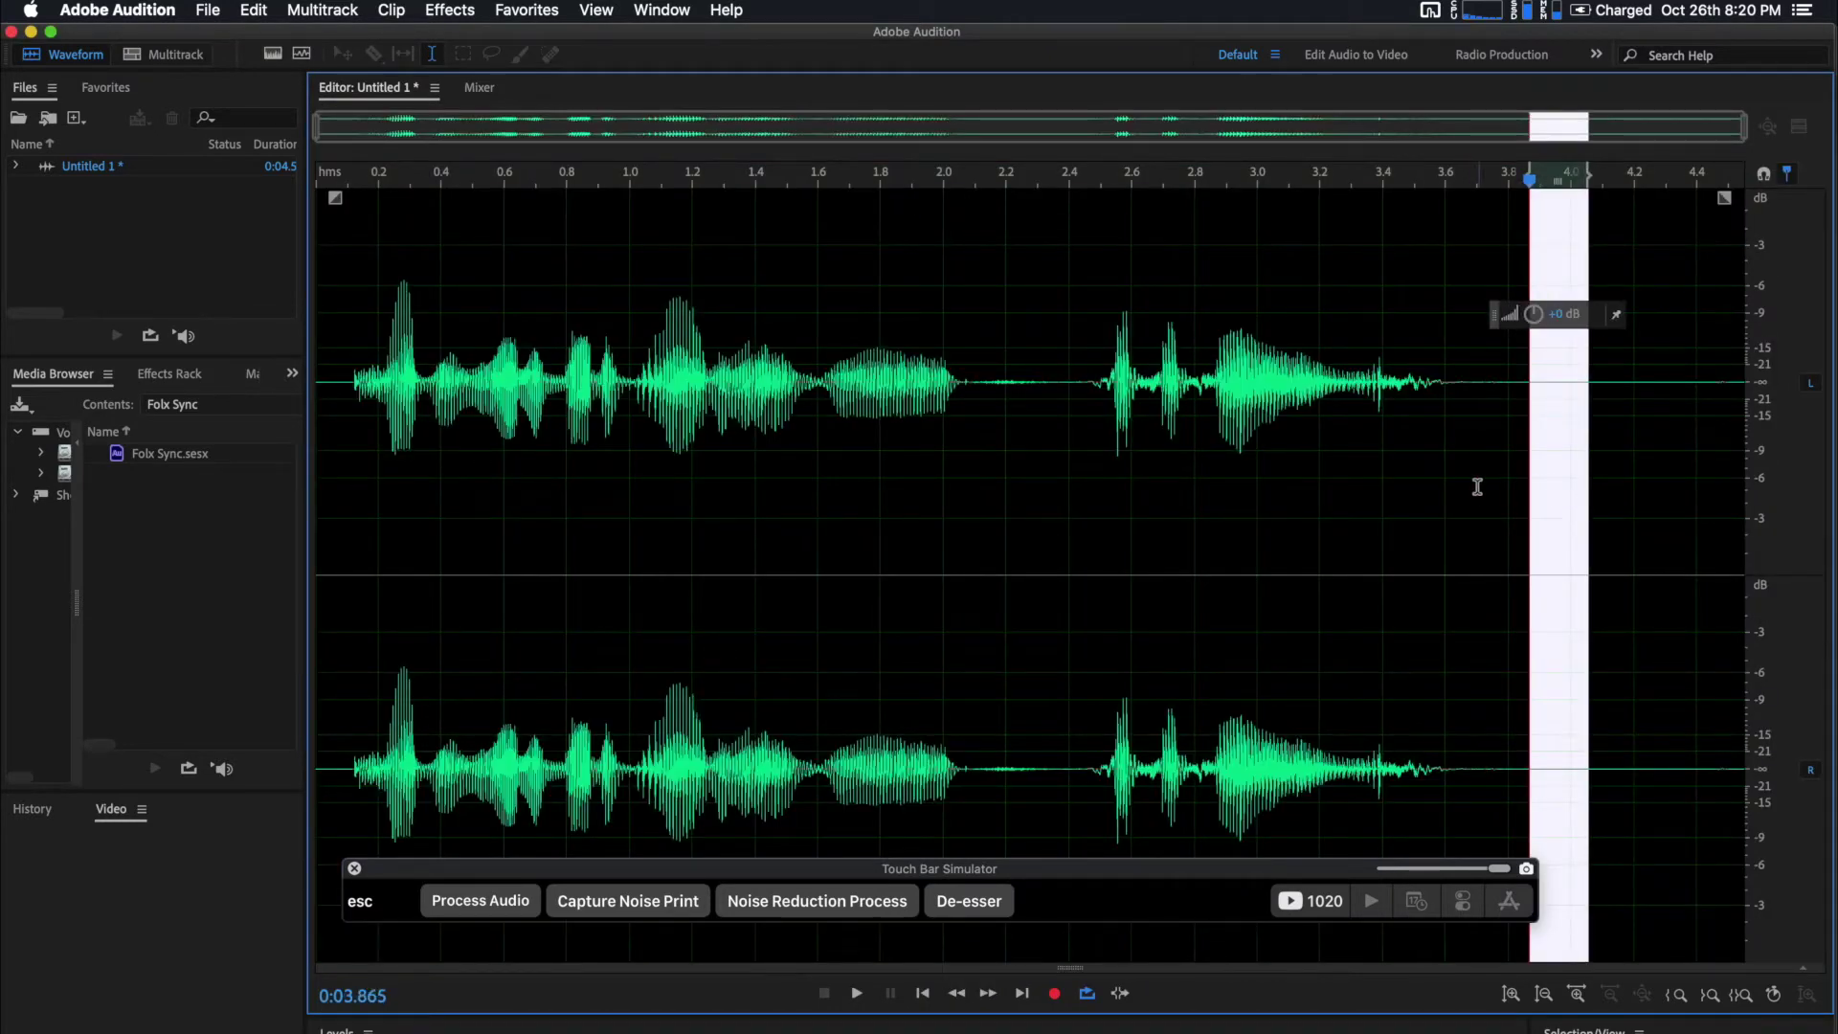
left_click(1476, 486)
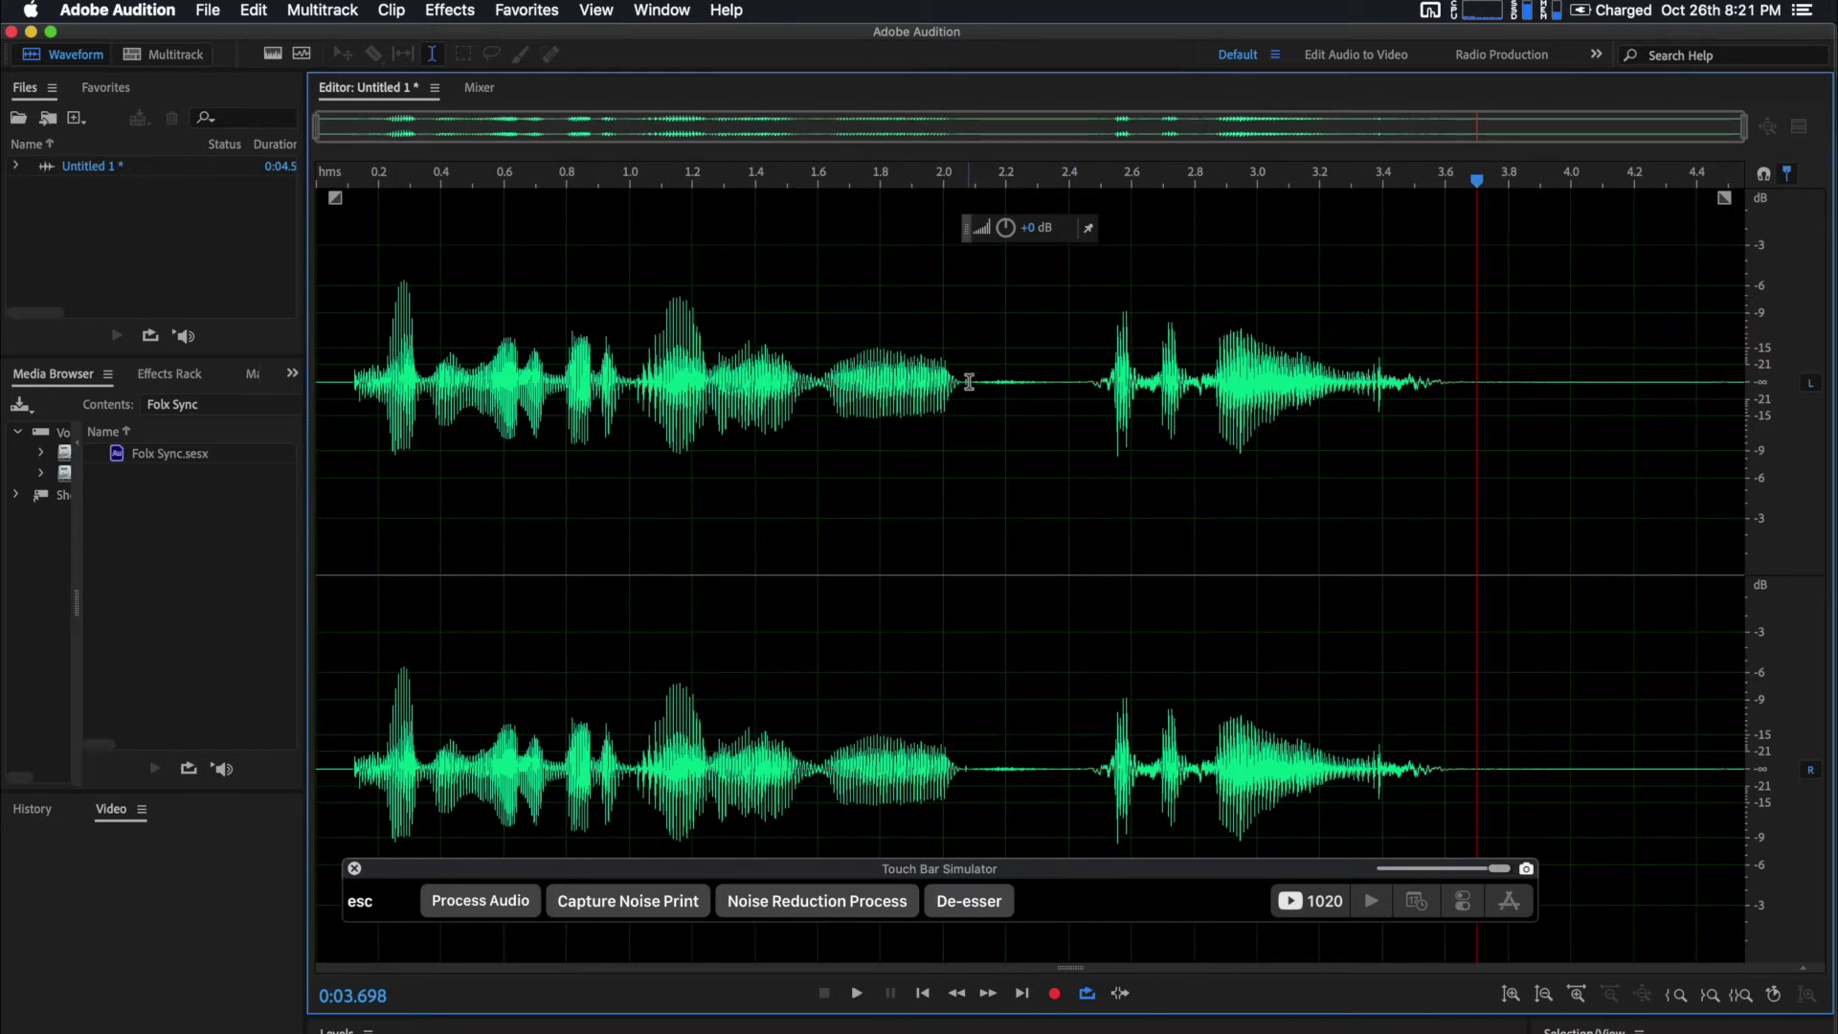
Start recording a new Favorite and accept the explanation about Favorites
left_click(522, 17)
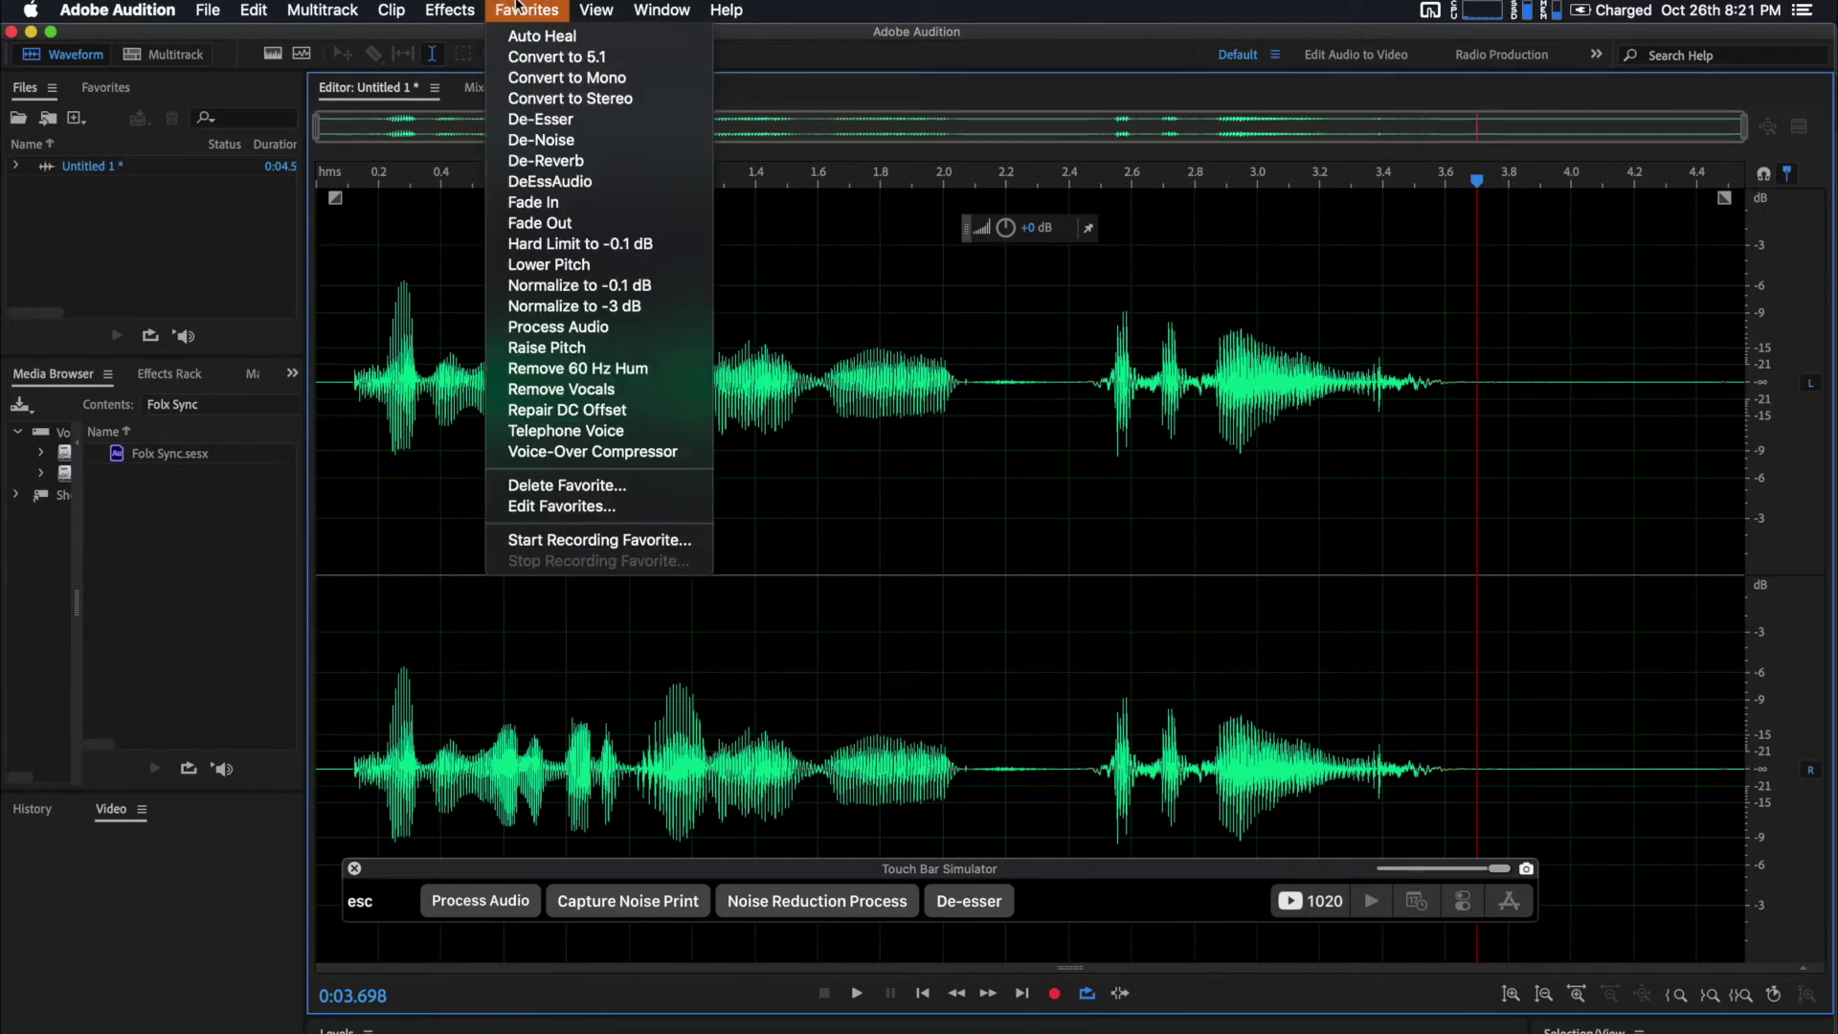
left_click(588, 542)
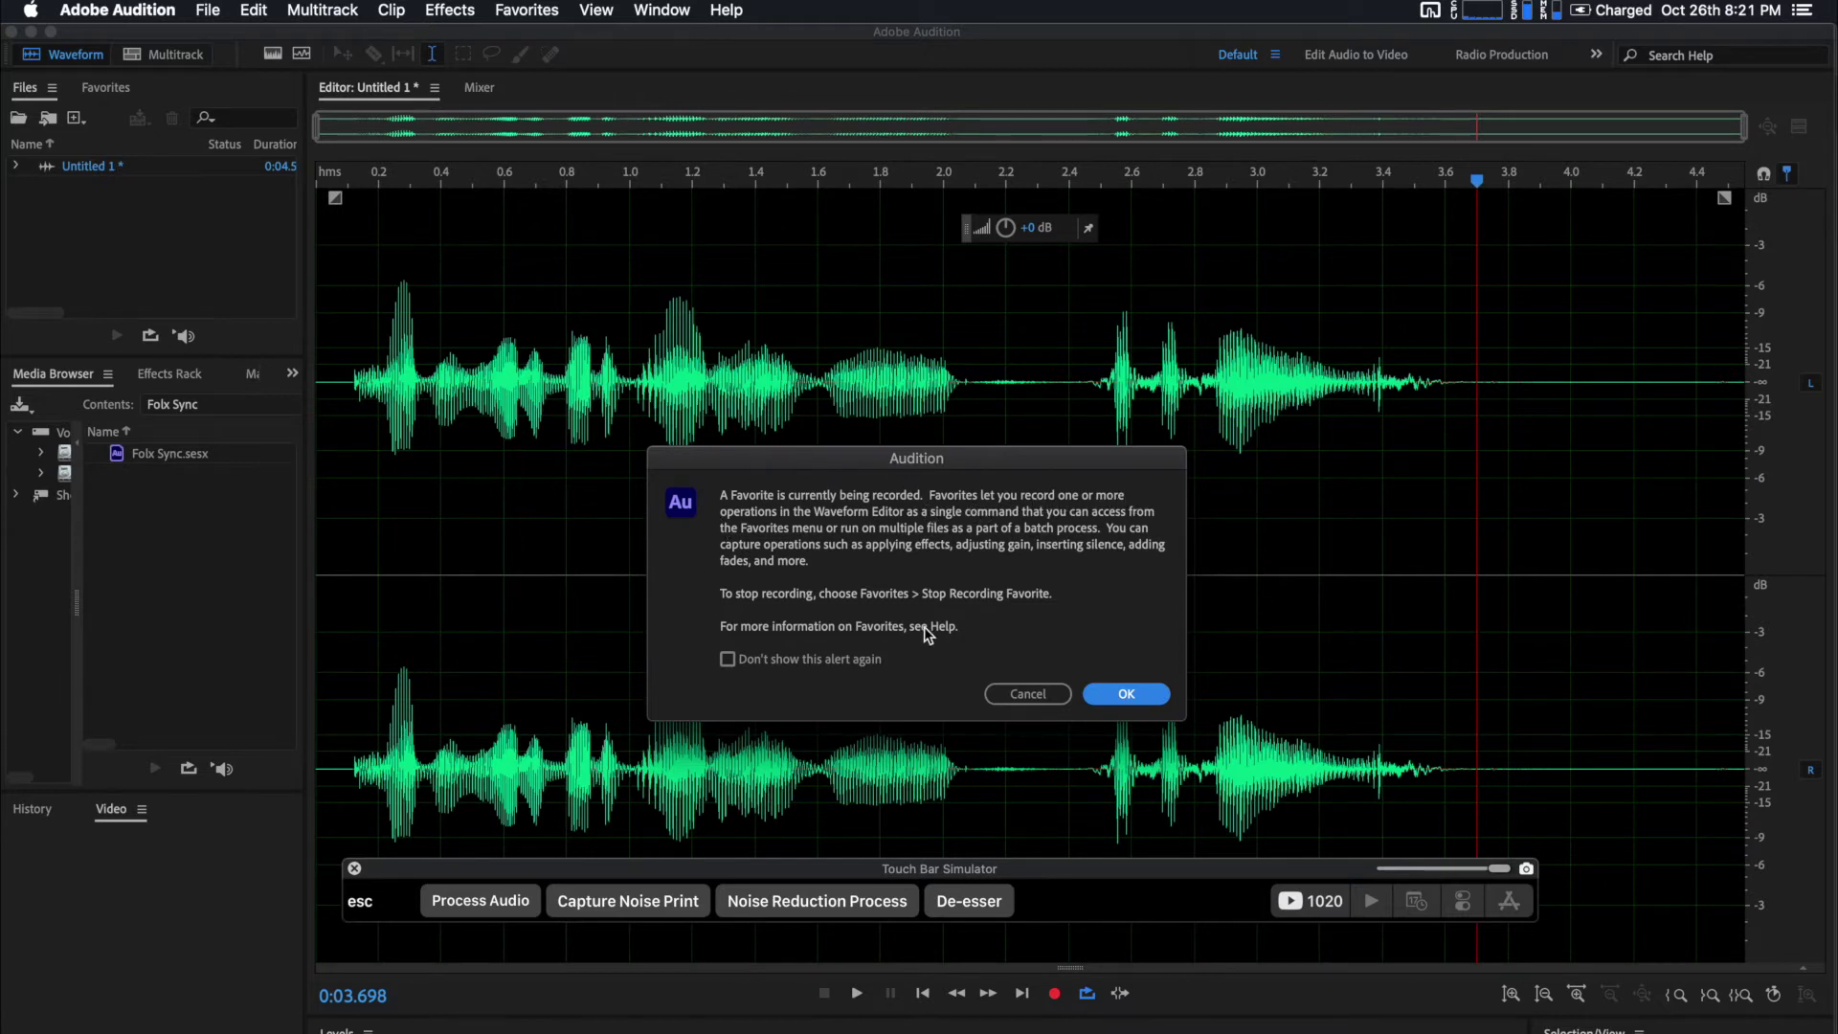
left_click(1126, 694)
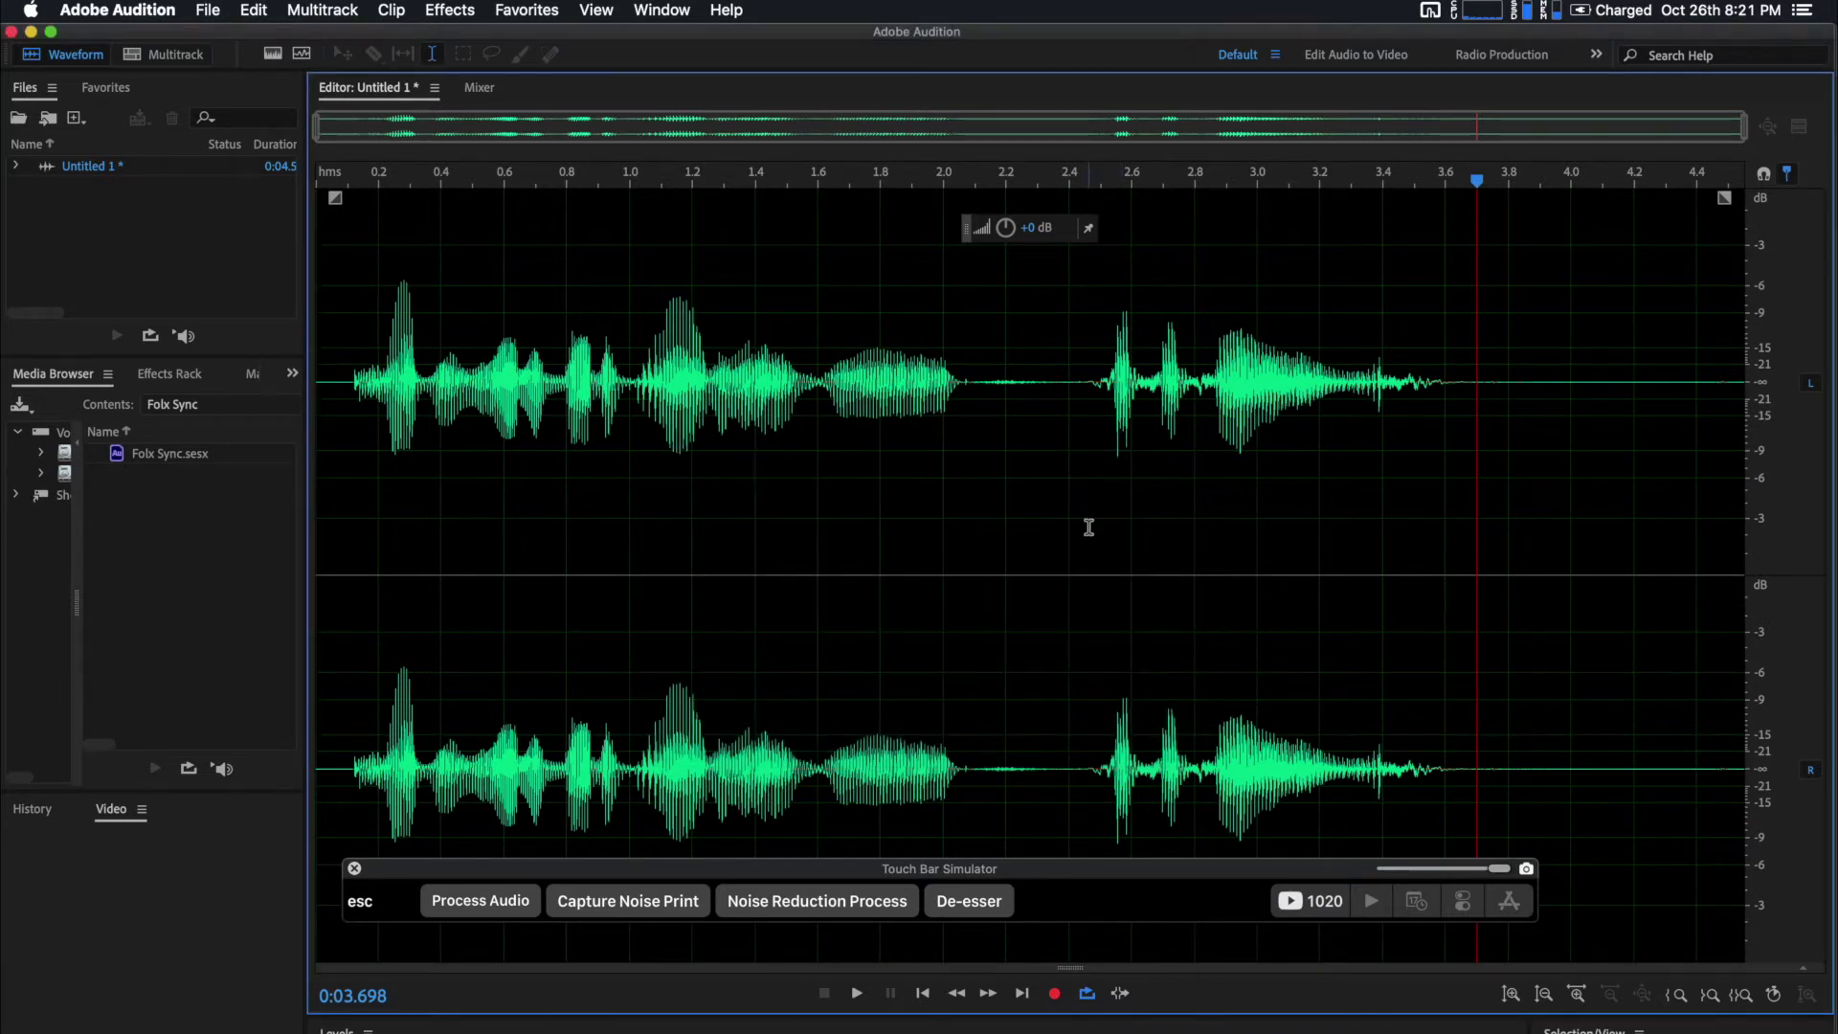
left_click(1049, 522)
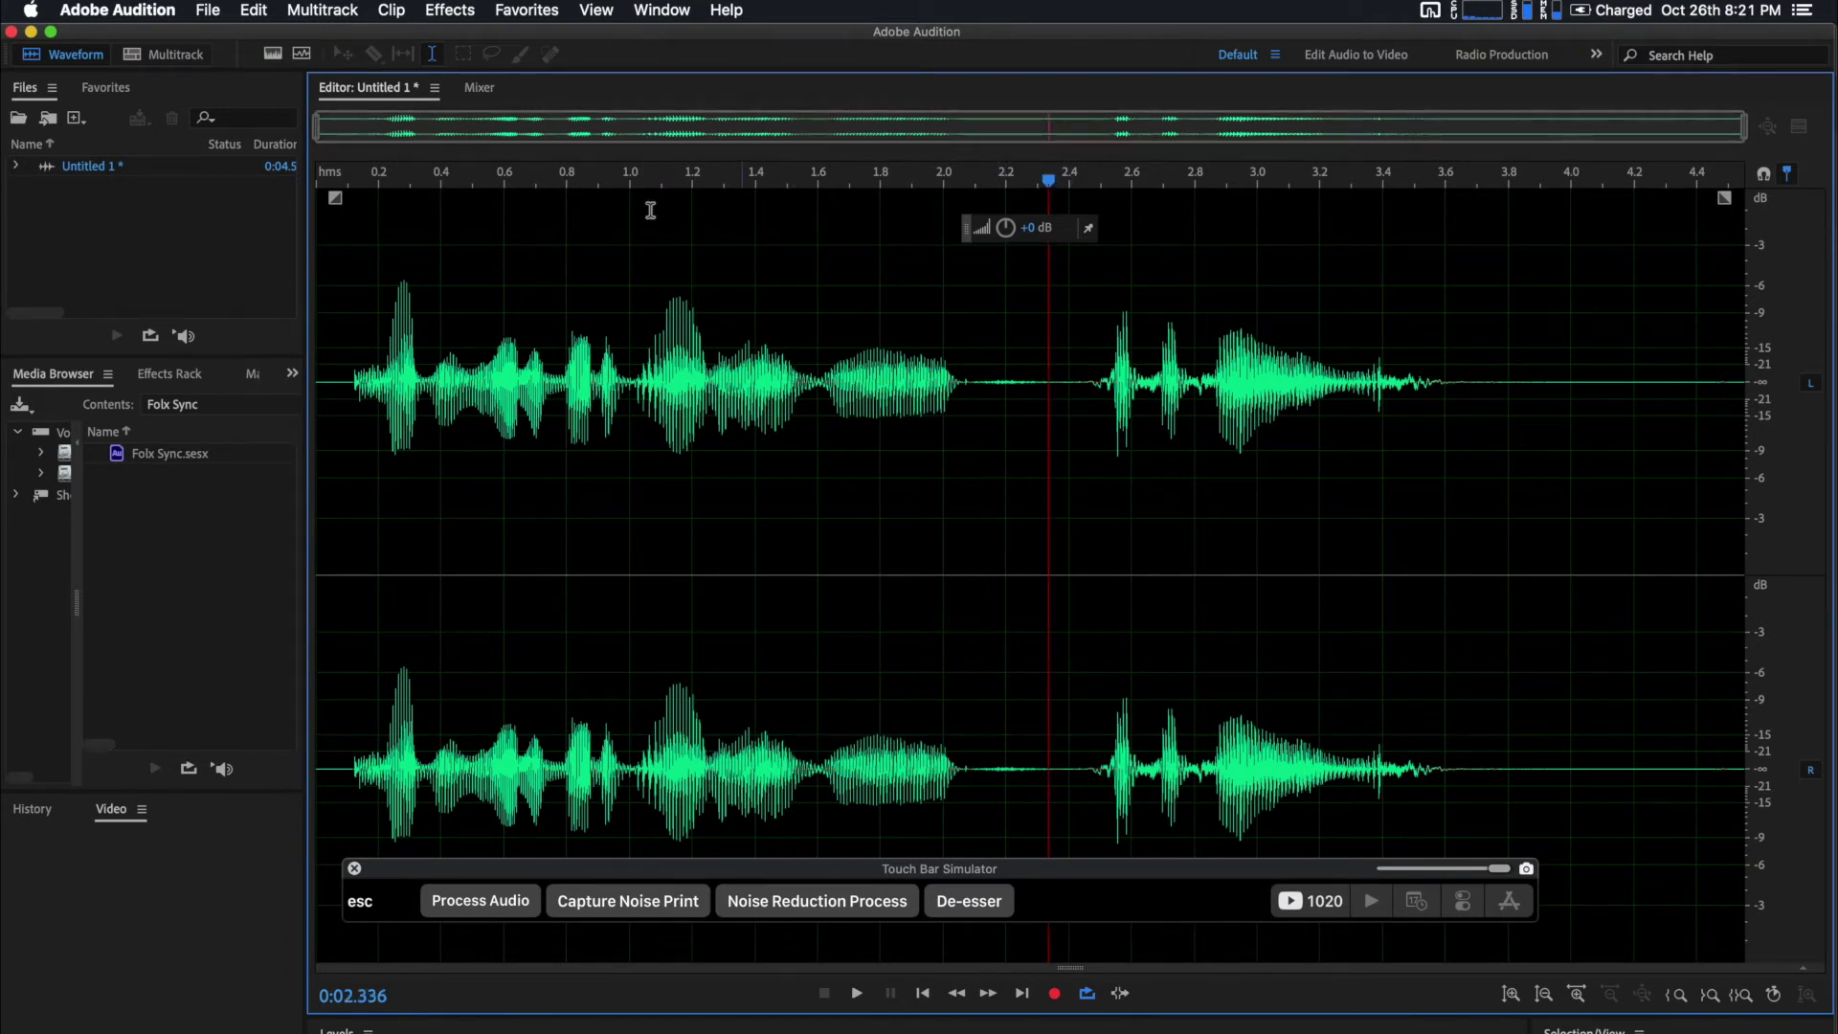
Apply the Multiband Compressor to the whole clip with its default preset, and clear the waveform selection
left_click(444, 11)
mouse_move(571, 273)
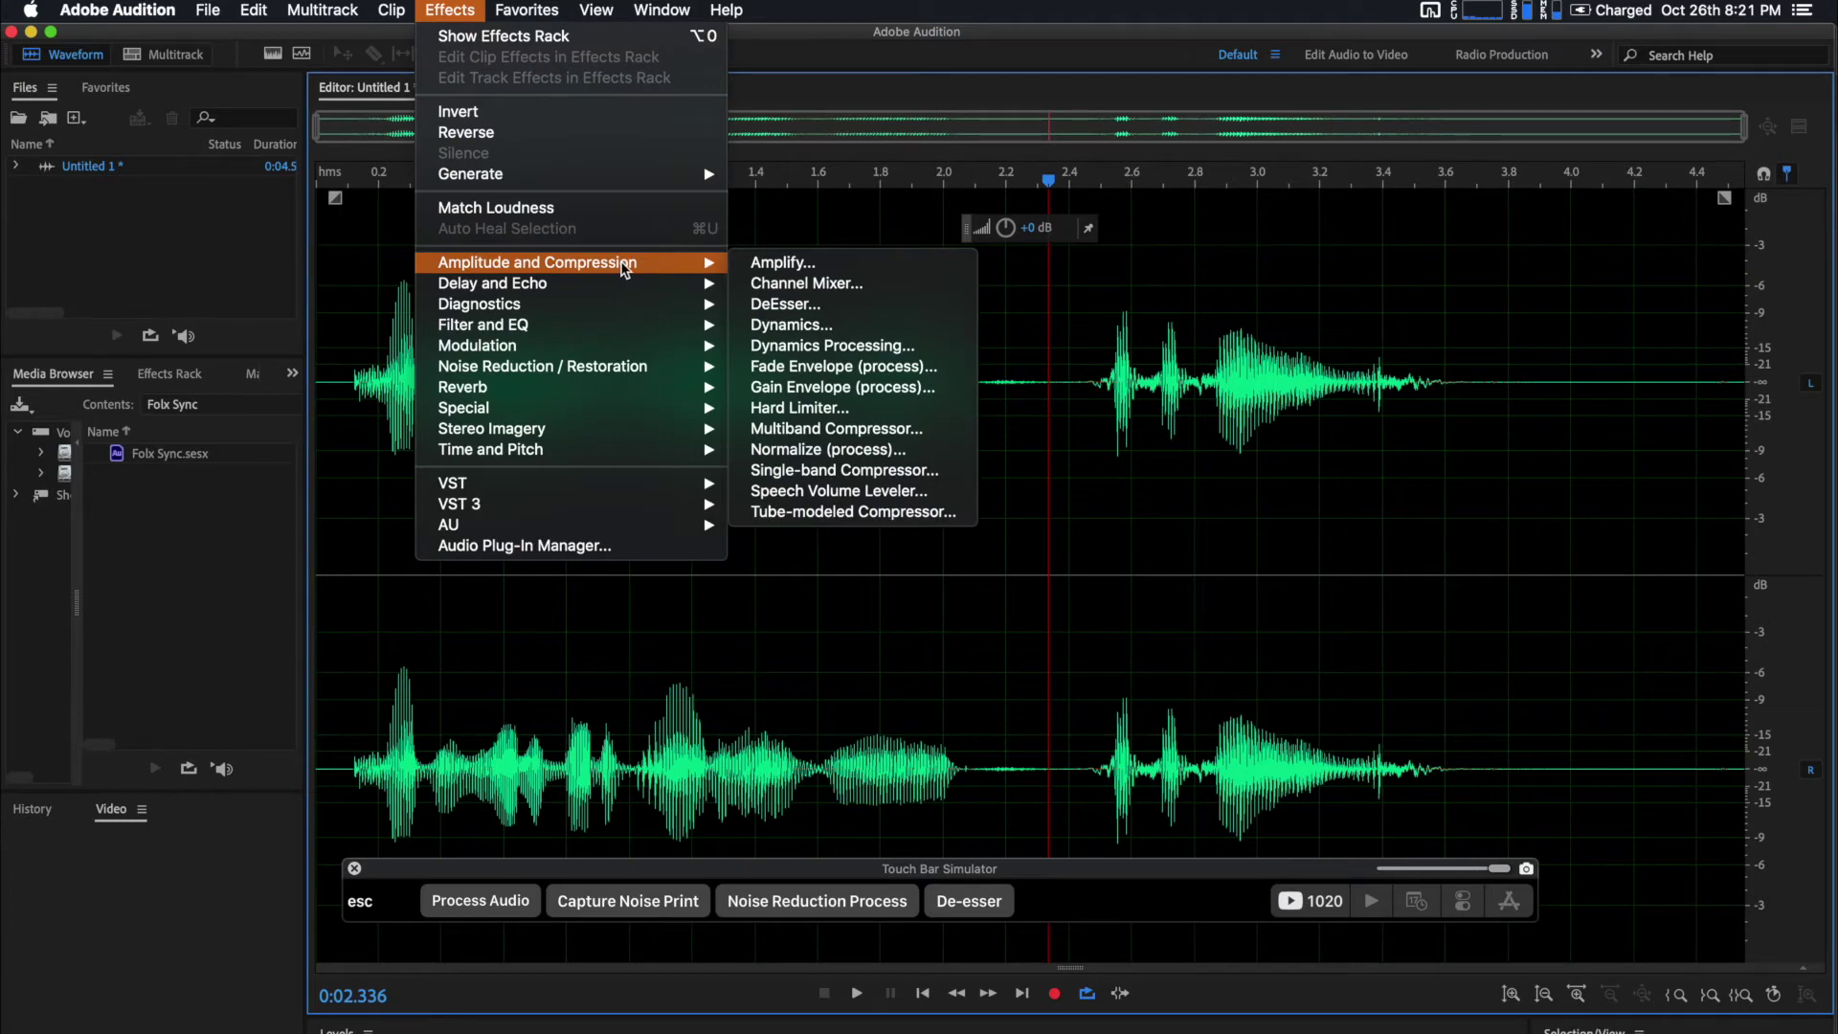
left_click(864, 433)
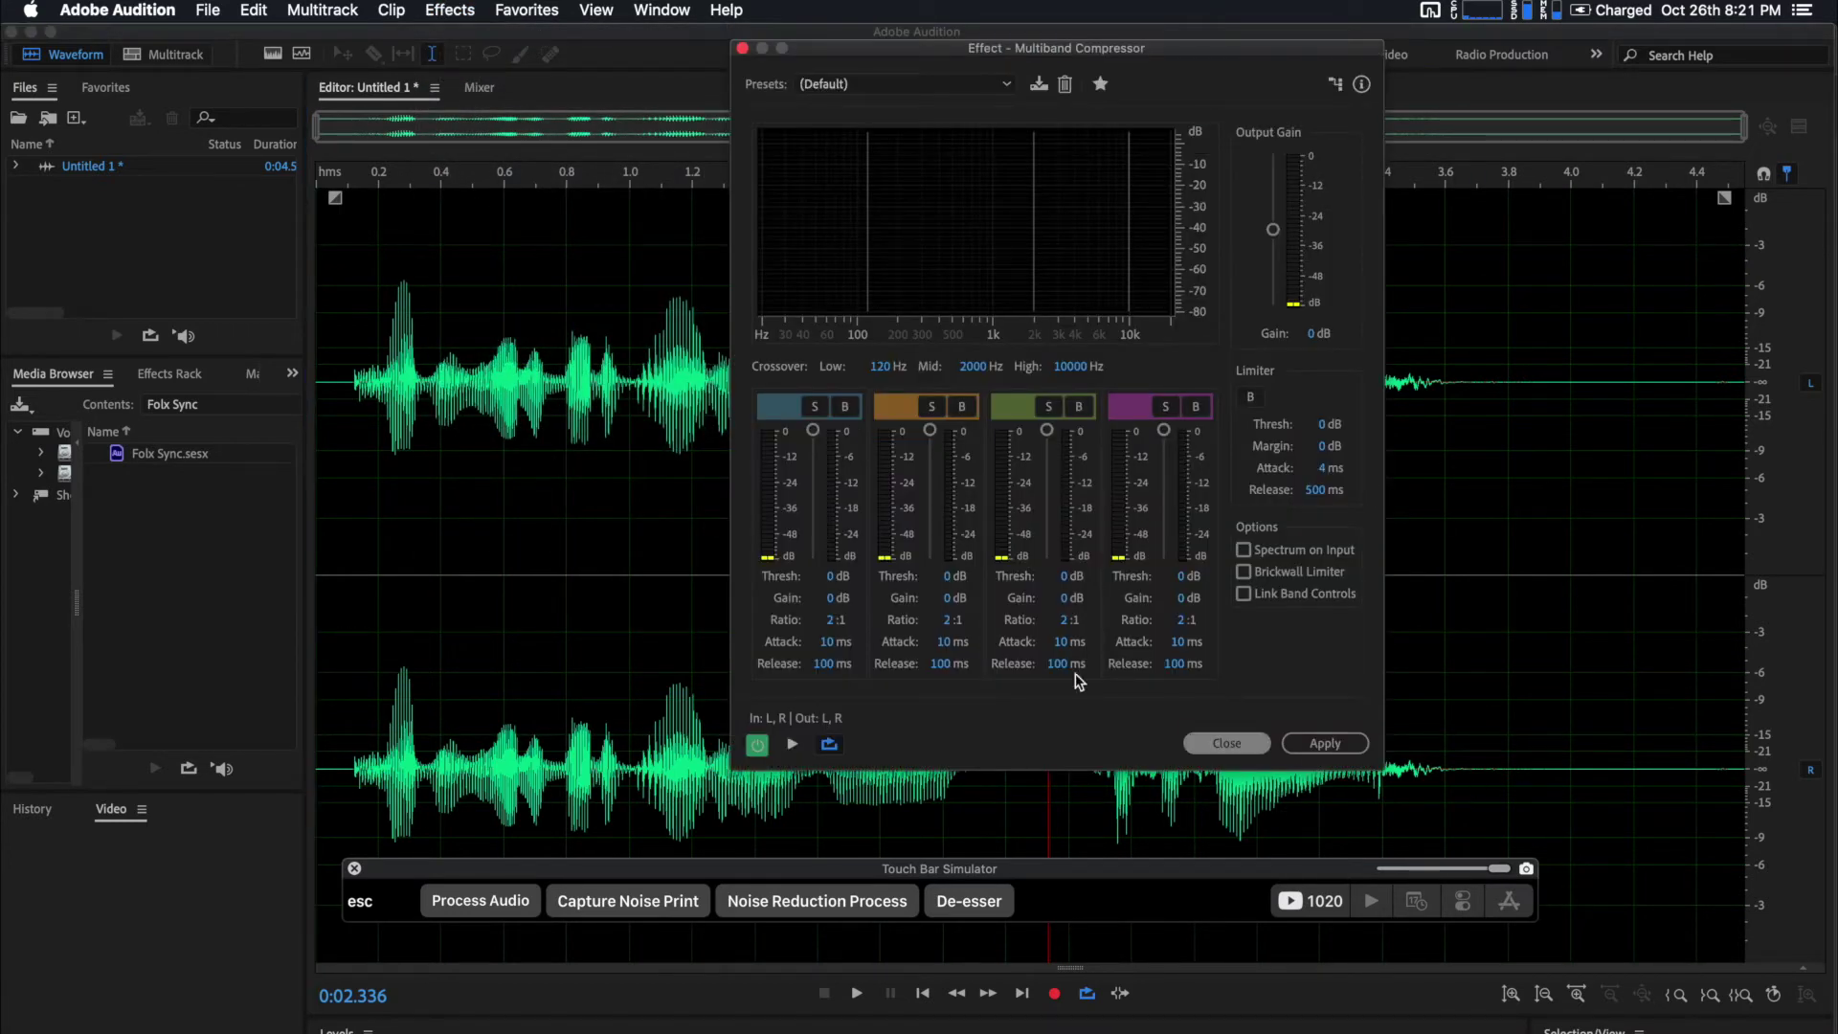
left_click(1325, 744)
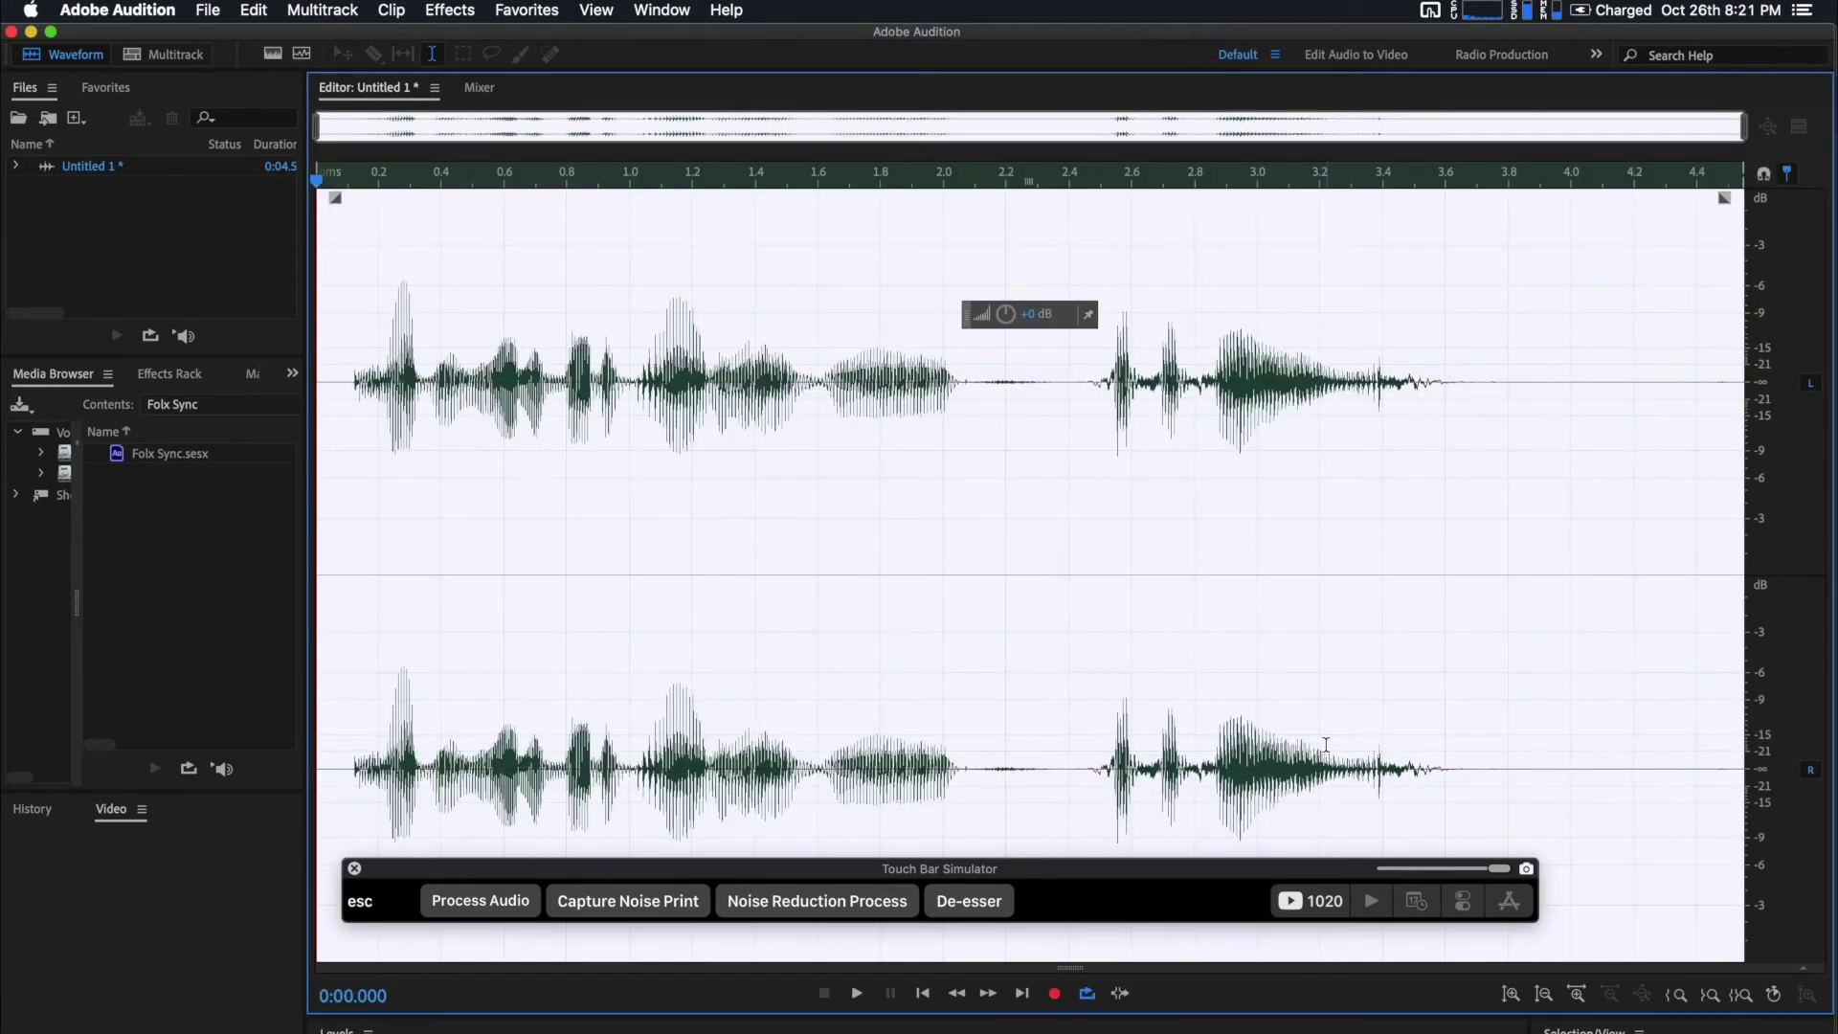
left_click(940, 486)
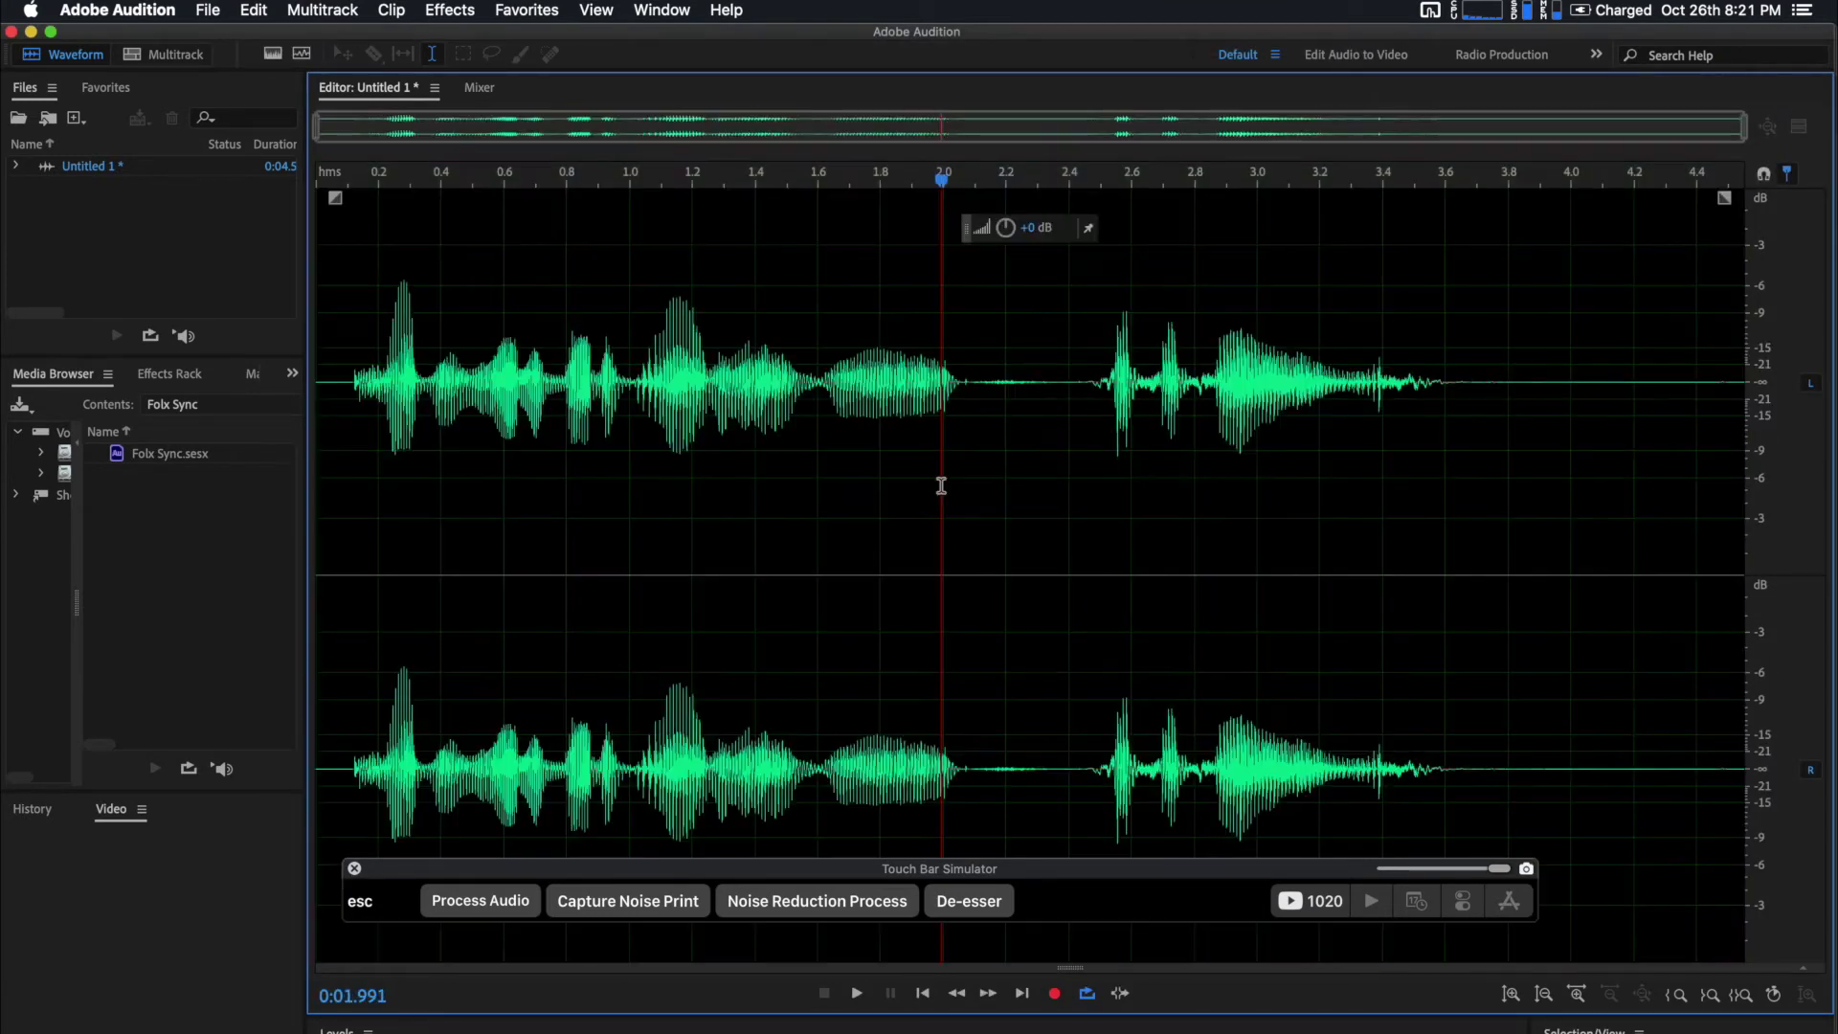
Apply the Pitch Shifter to the clip with the semi-tones raised to about 5
left_click(455, 12)
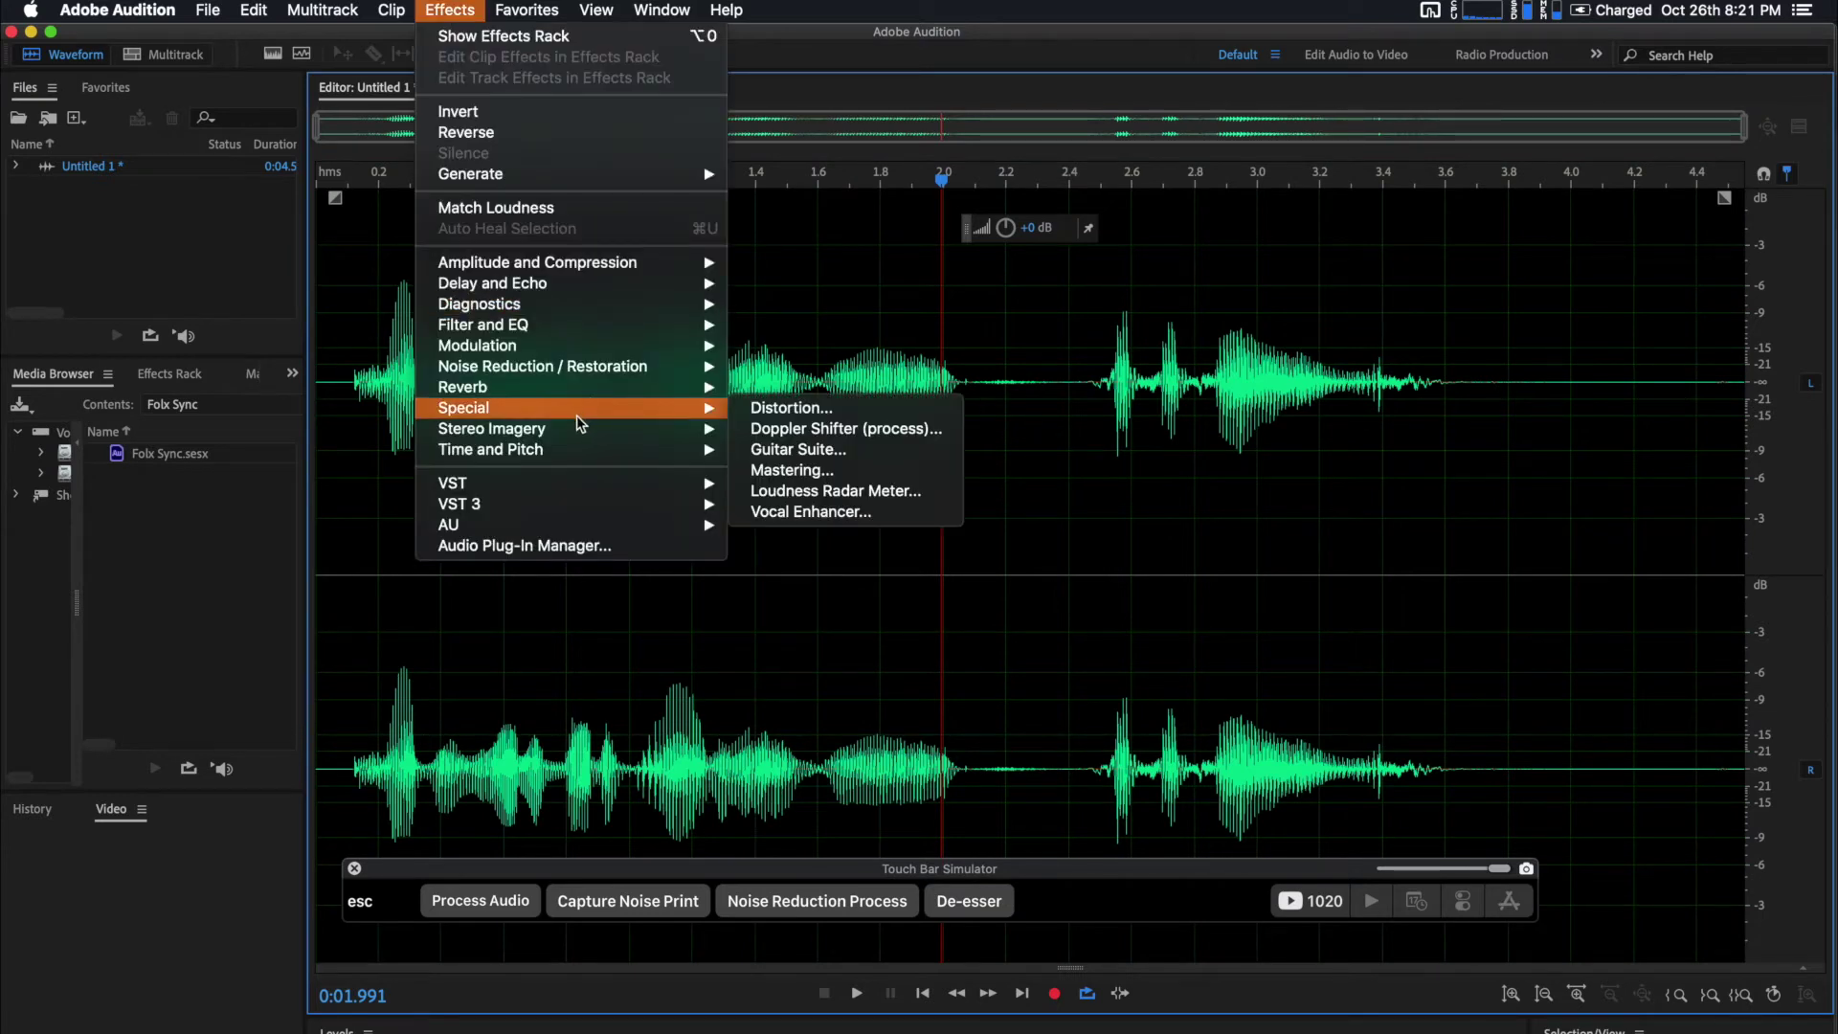
mouse_move(558, 450)
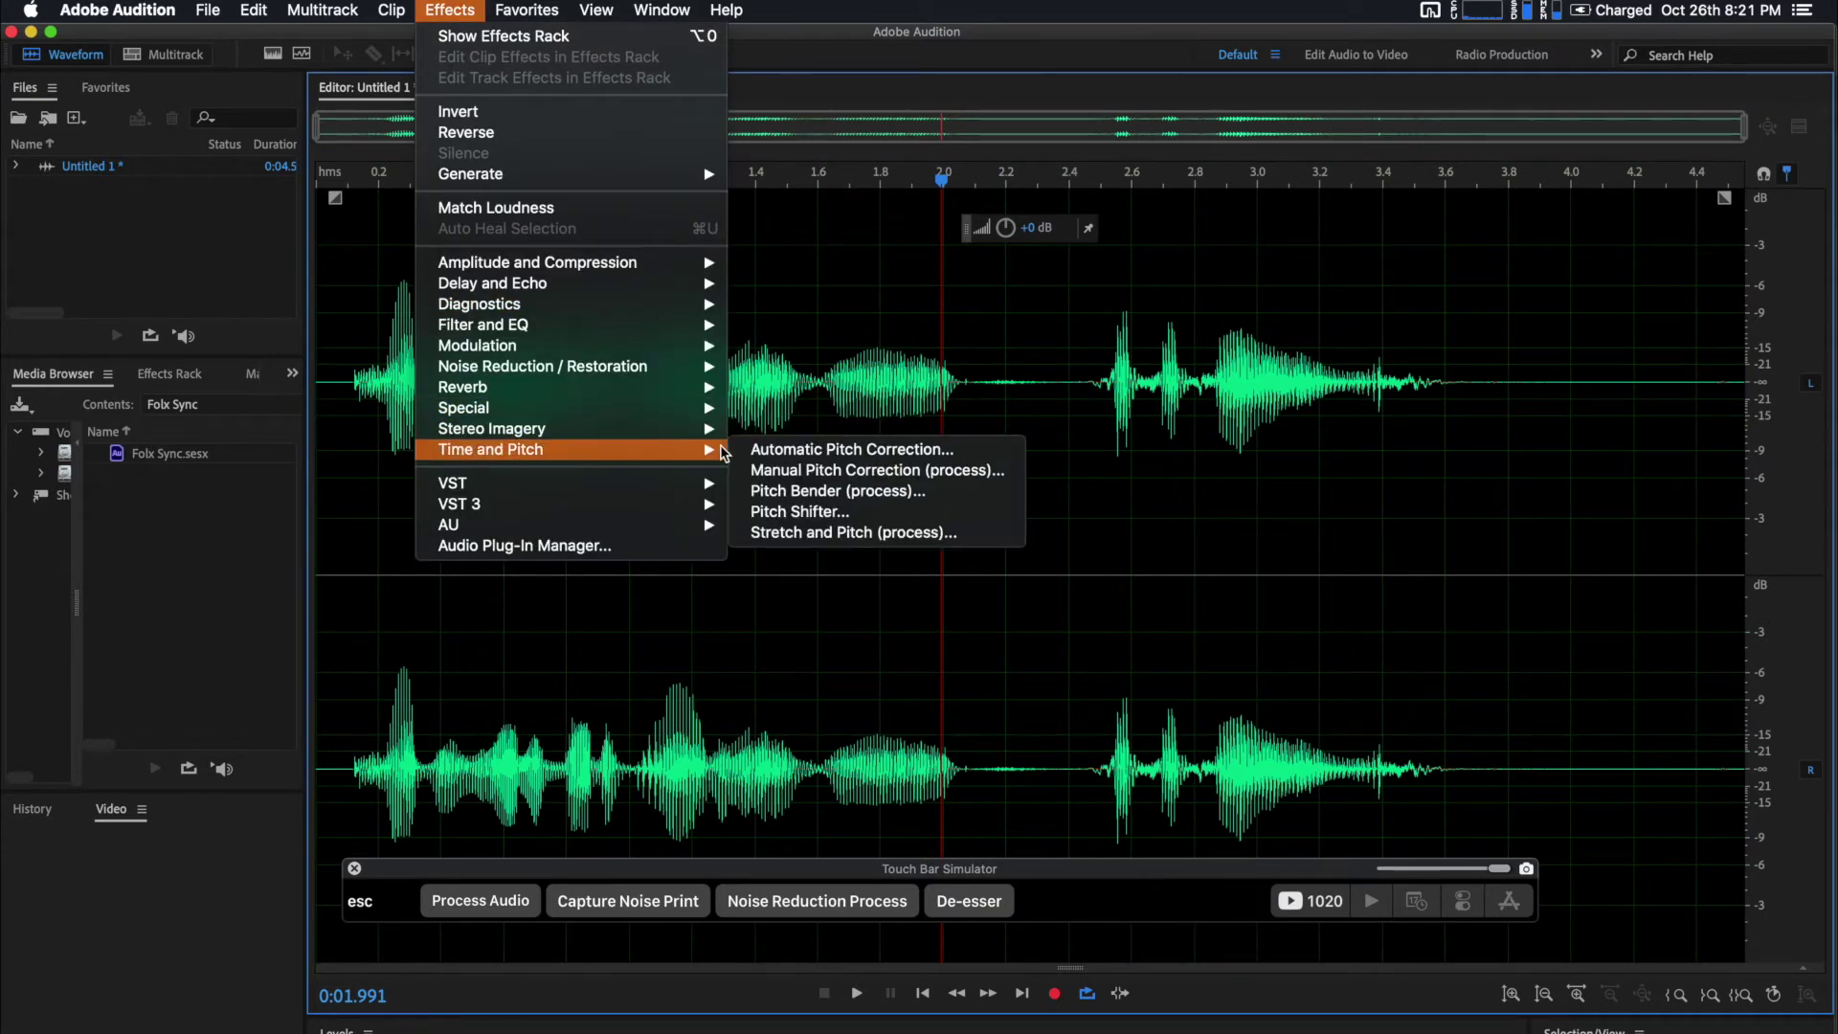
left_click(861, 513)
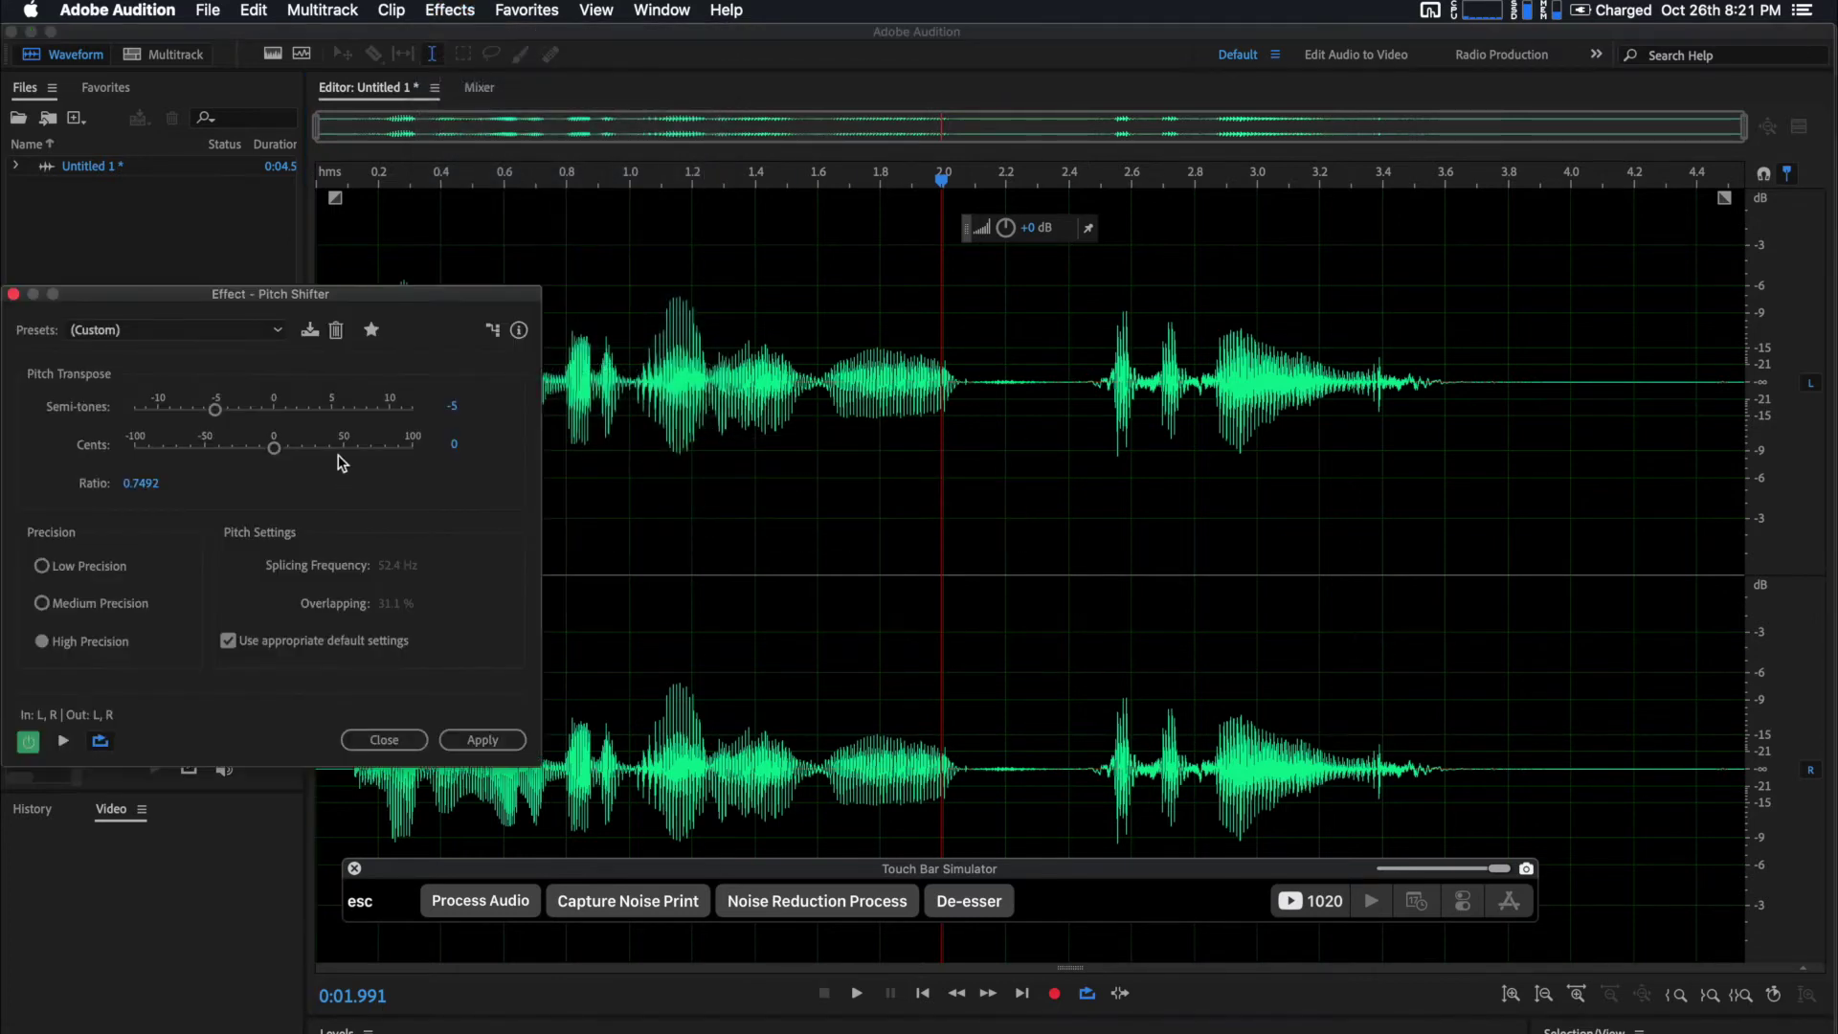
left_click_drag(214, 409, 328, 413)
left_click(473, 734)
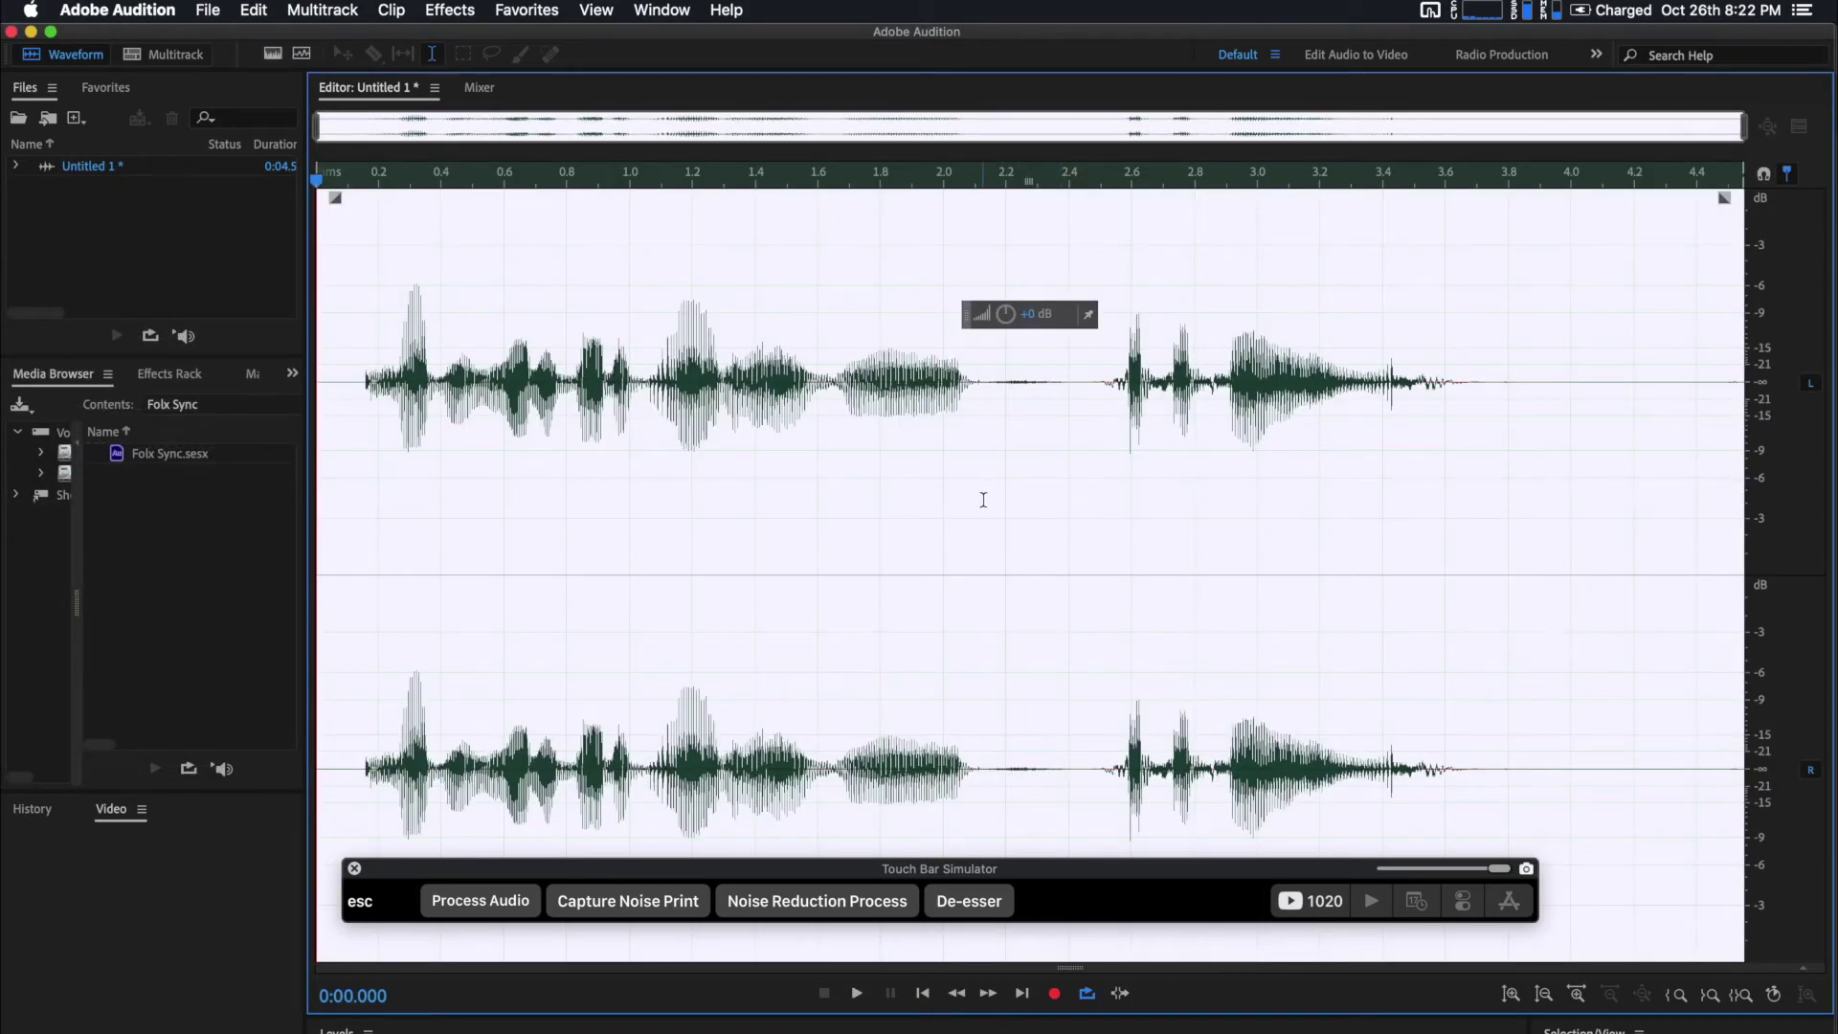
Stop recording the Favorite, save it as Automation Test, and clear the waveform selection
left_click(526, 9)
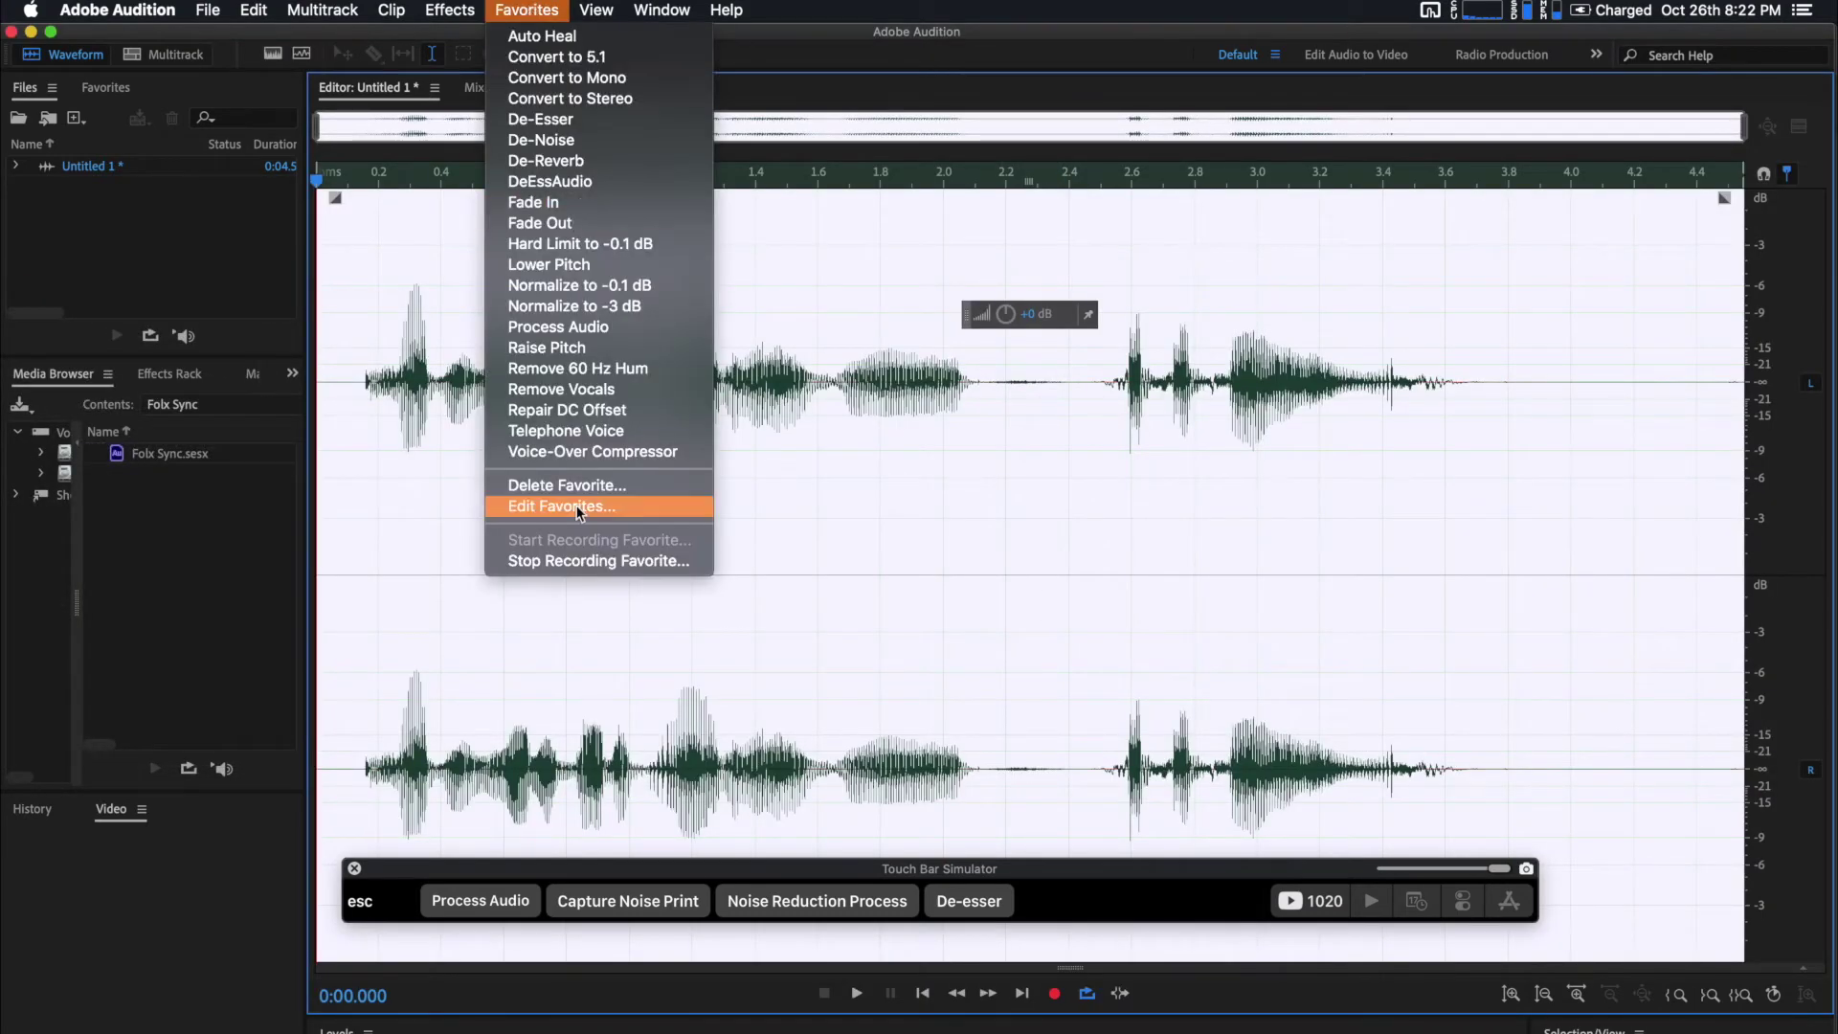
left_click(569, 561)
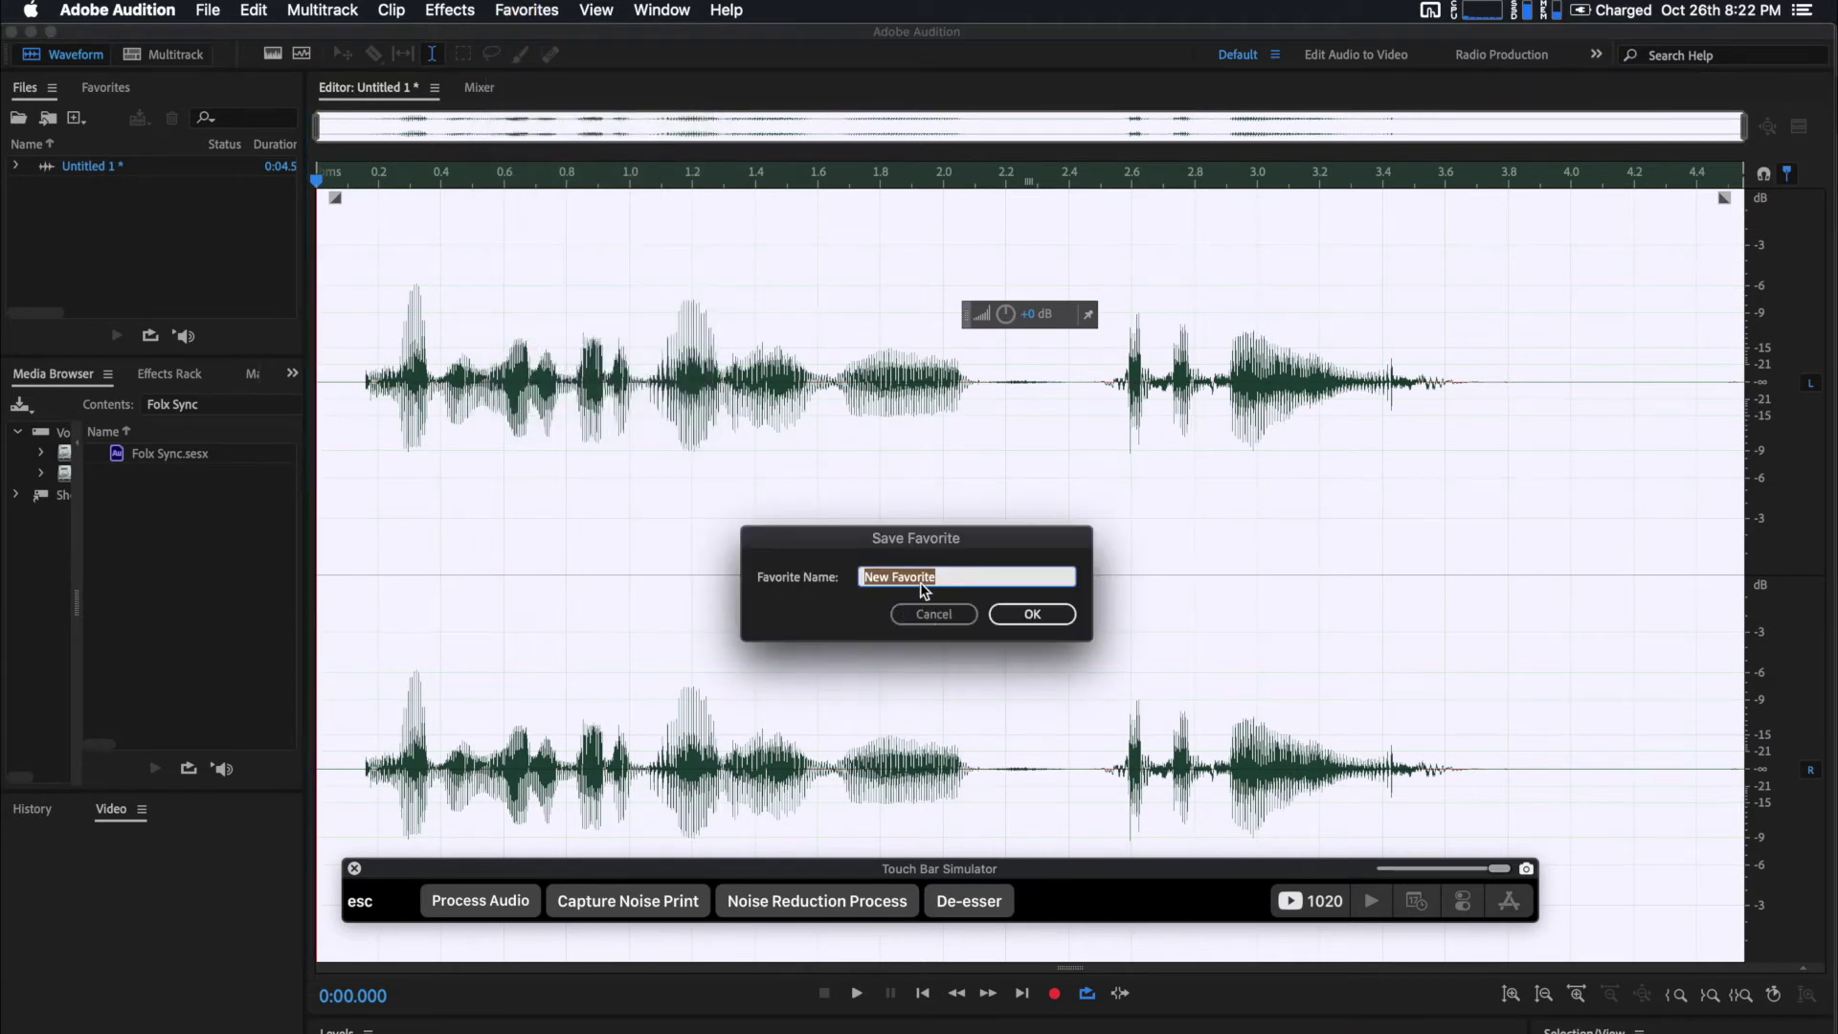
type("Tes")
key("BackSpace")
key("BackSpace")
key("BackSpace")
type("Au")
key("Return")
left_click(833, 533)
left_click(1019, 455)
left_click(977, 459)
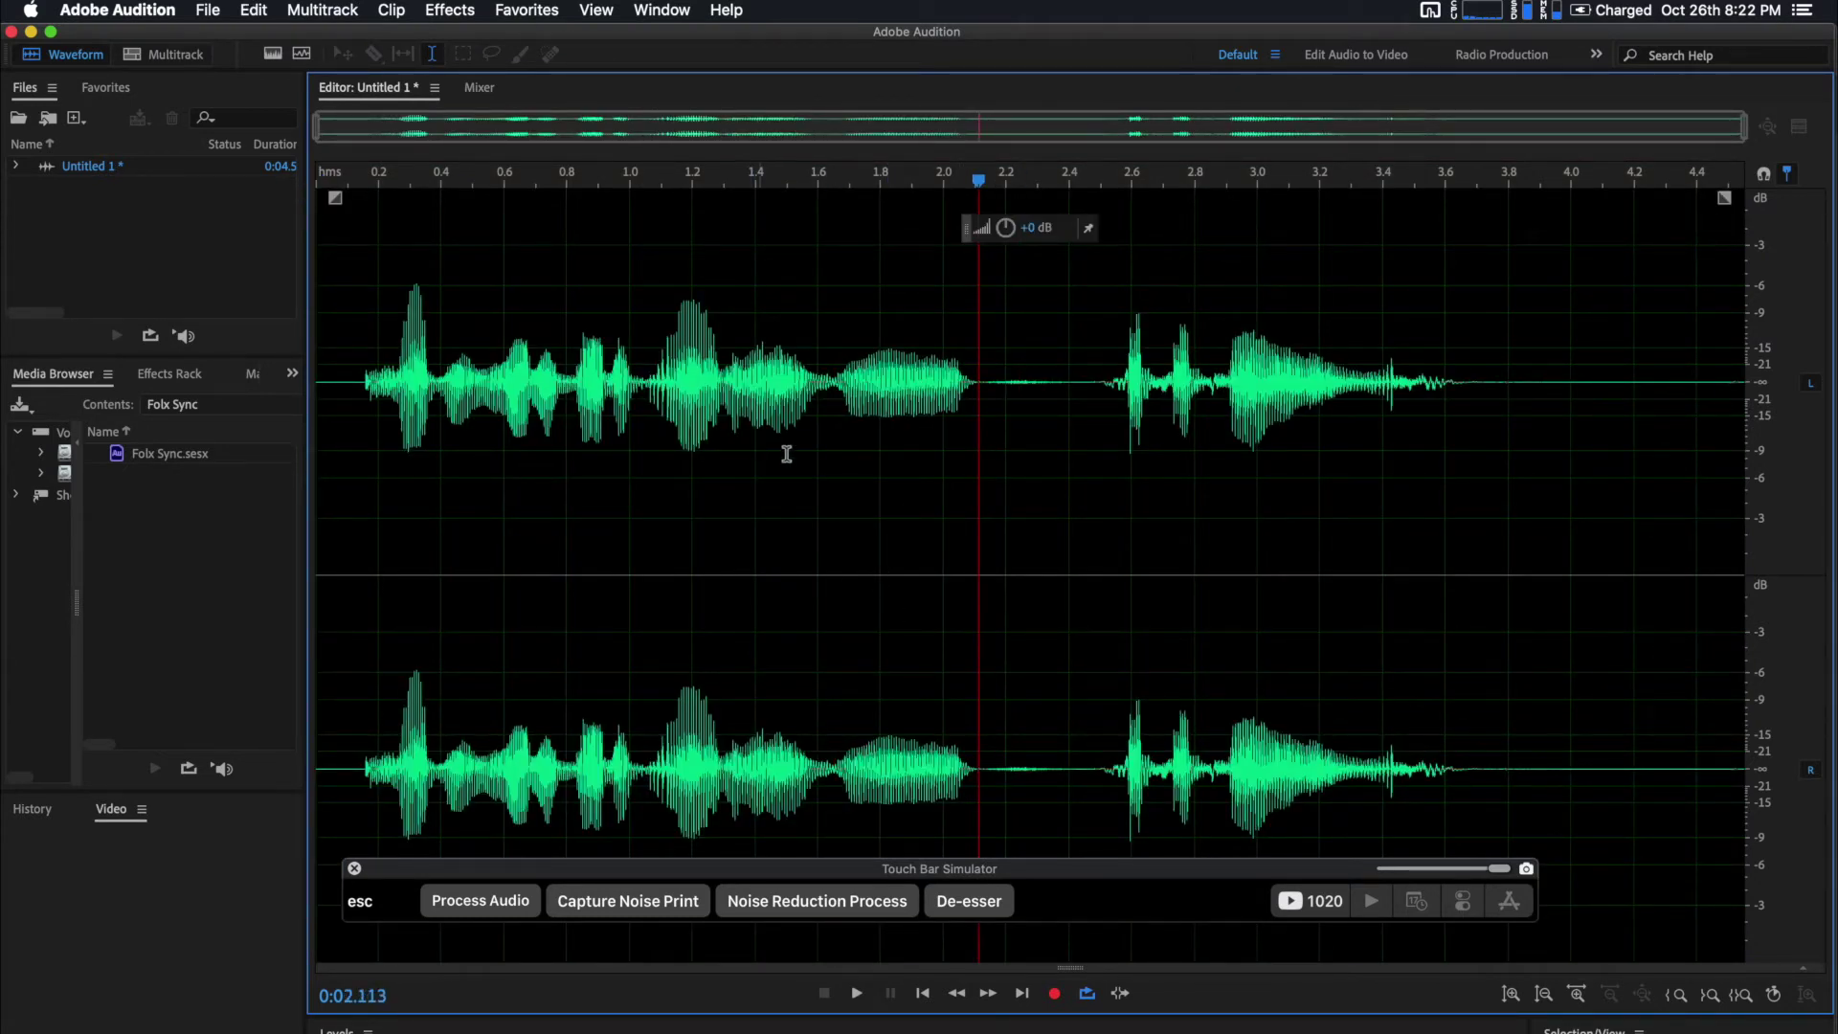
Delete the entire waveform and record a new voice clip about 4.5 seconds long in its place
key("super+a")
key("Delete")
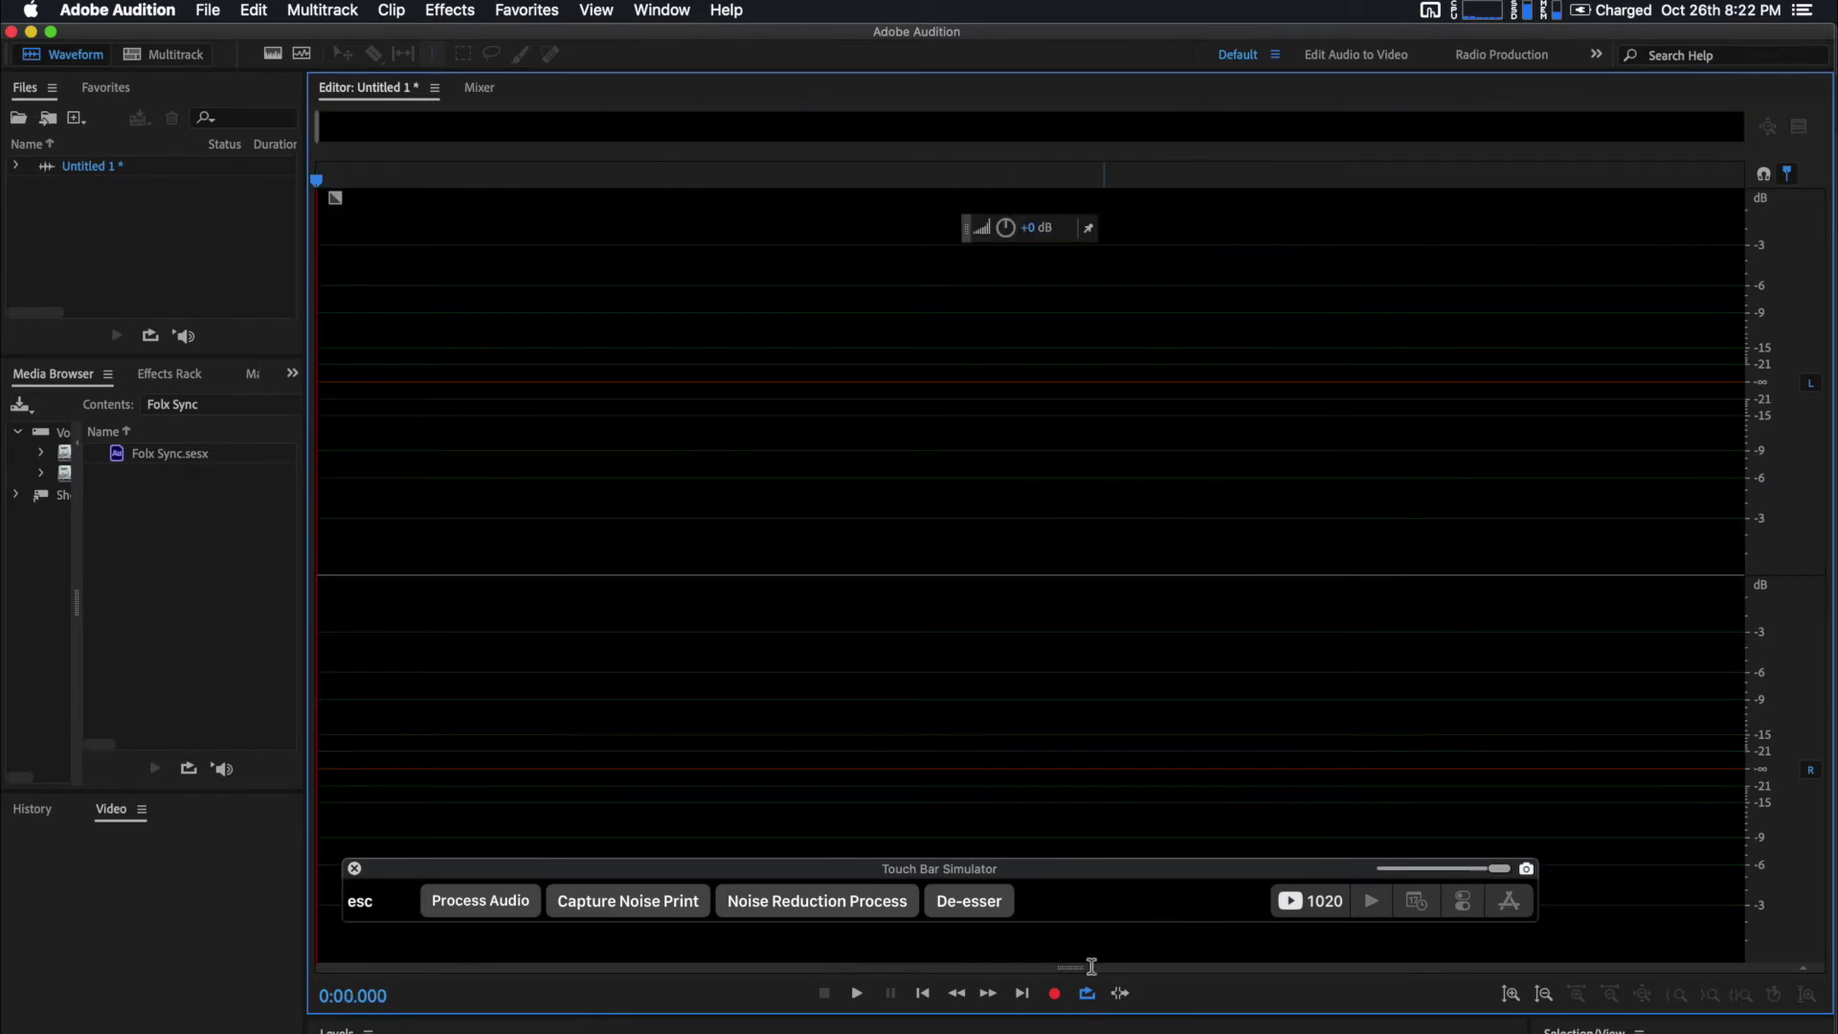
left_click(1054, 994)
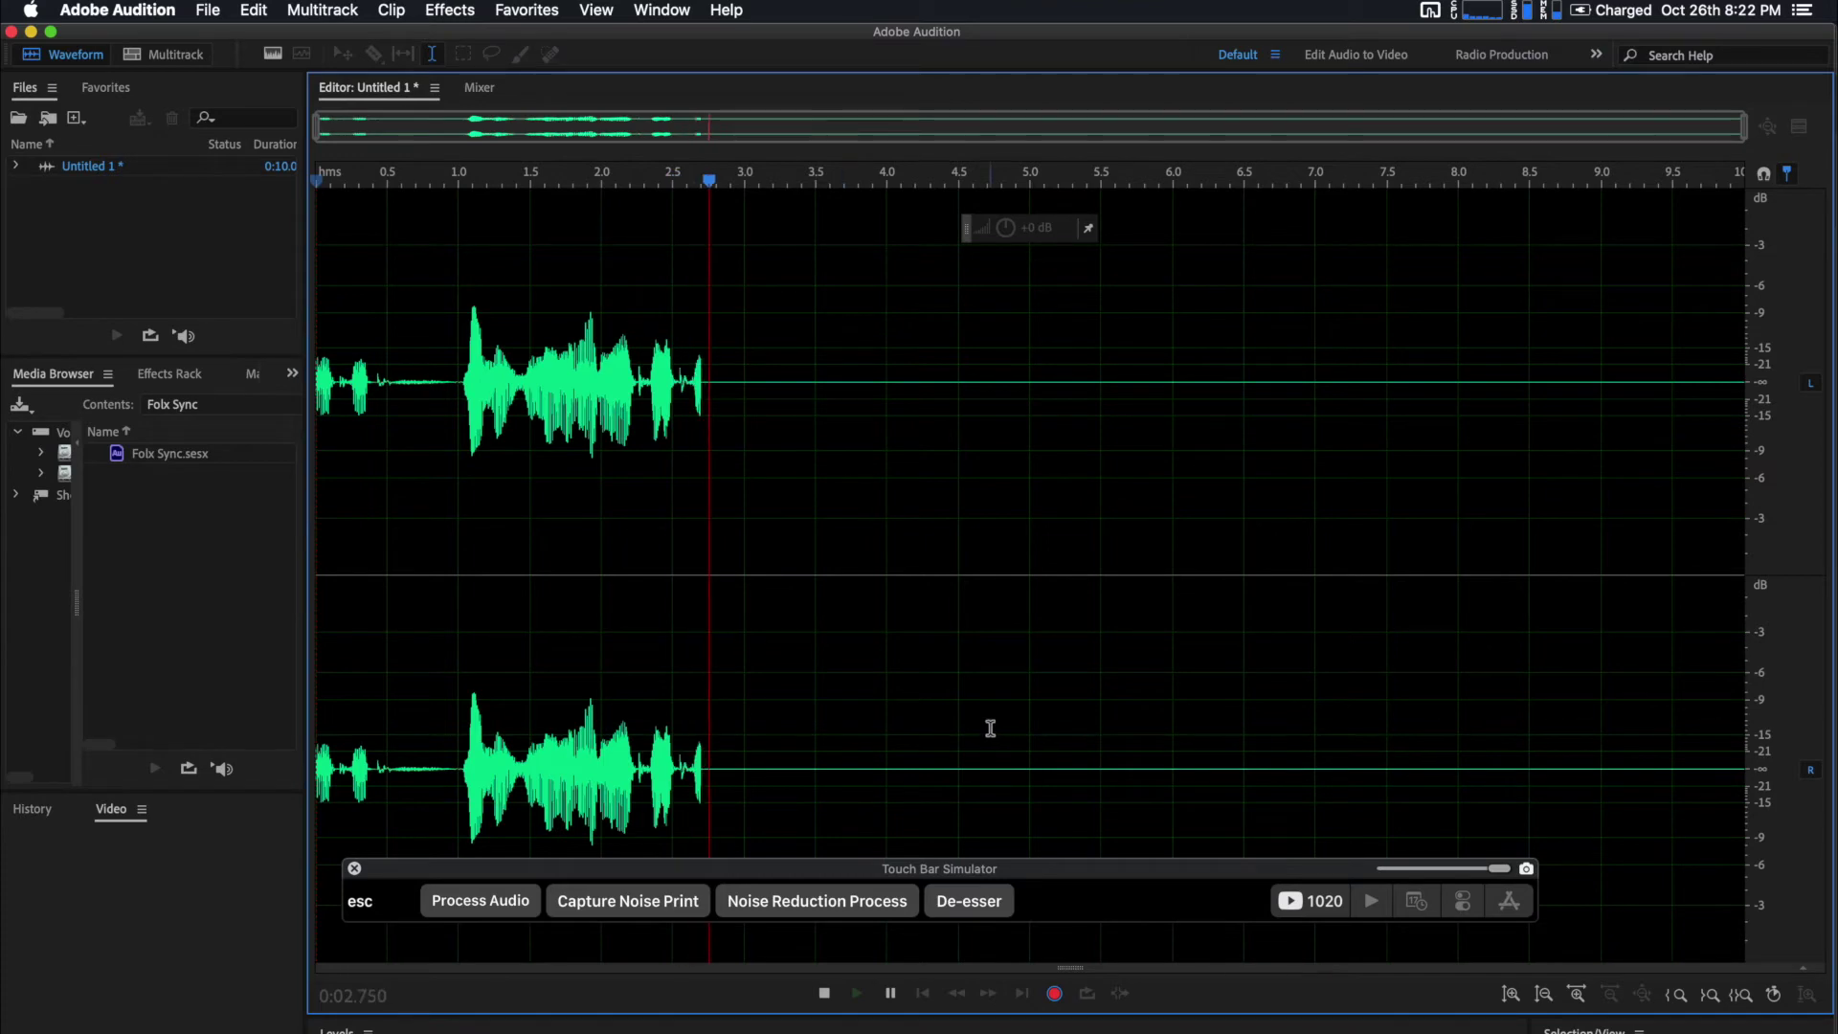
left_click(824, 994)
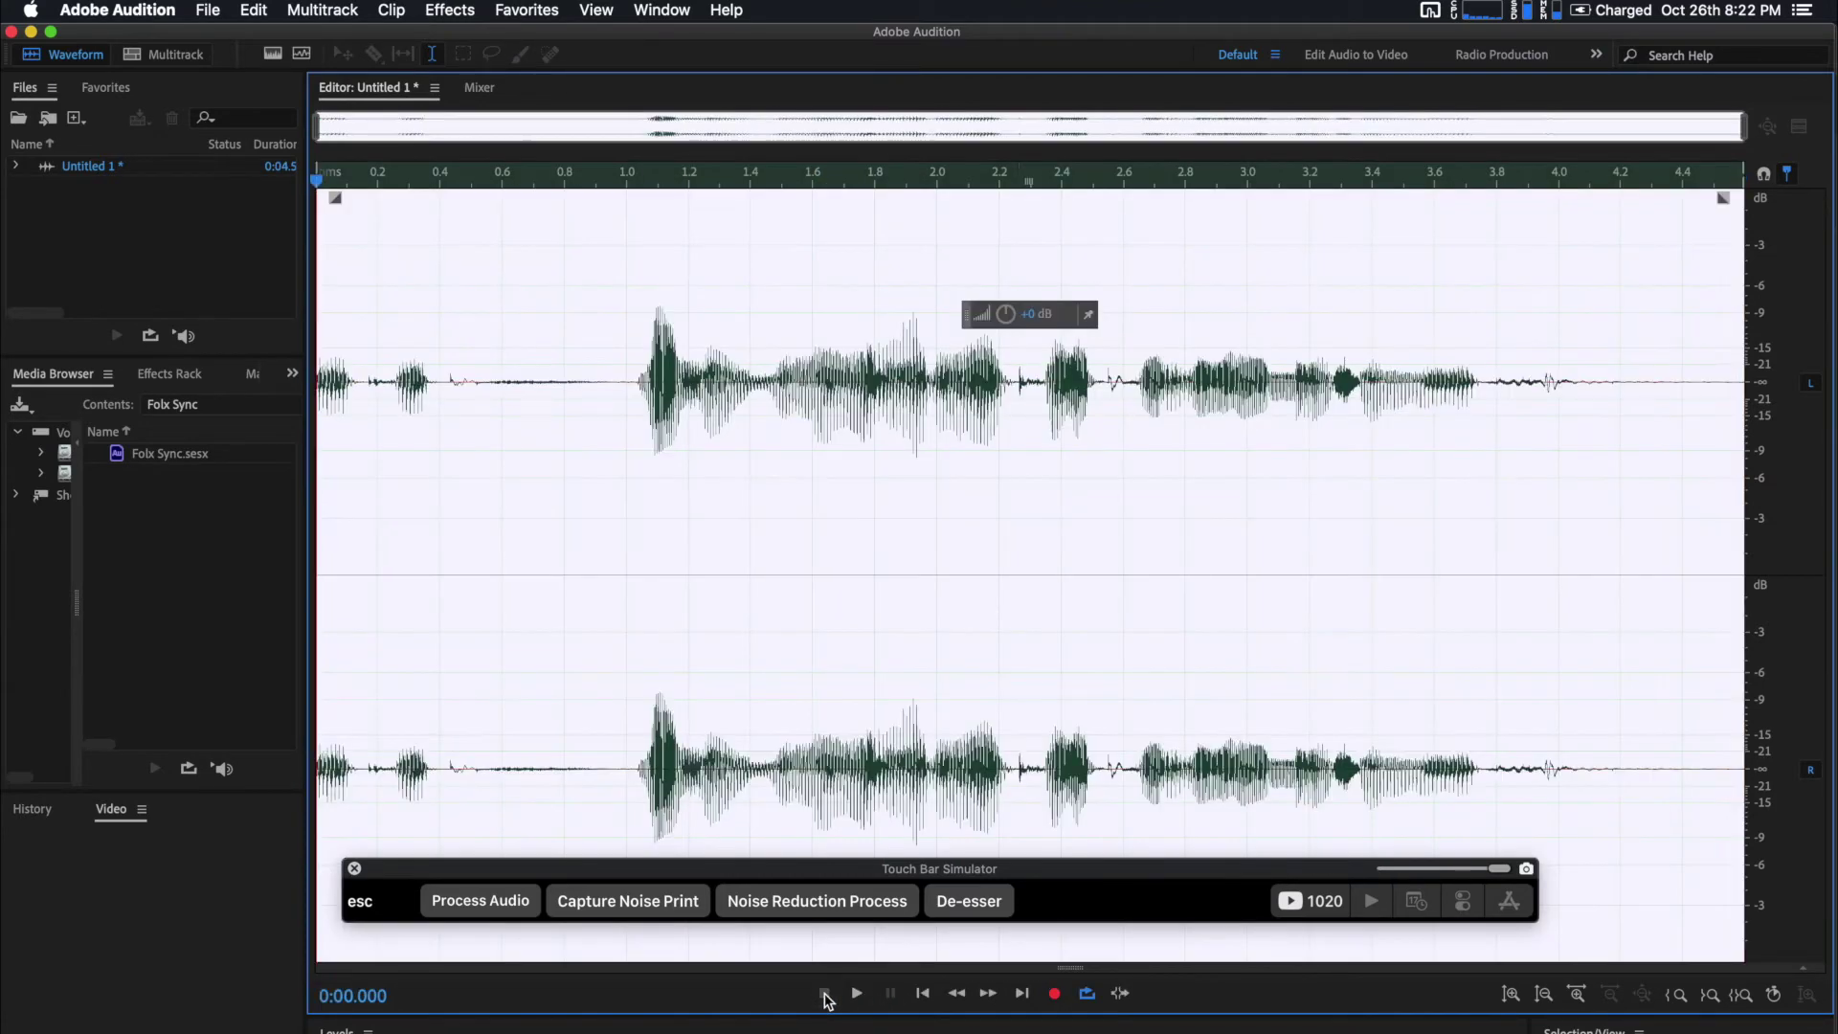
Play back the new recording from about 0.9 to 4 seconds
left_click(675, 472)
left_click(594, 451)
key("space")
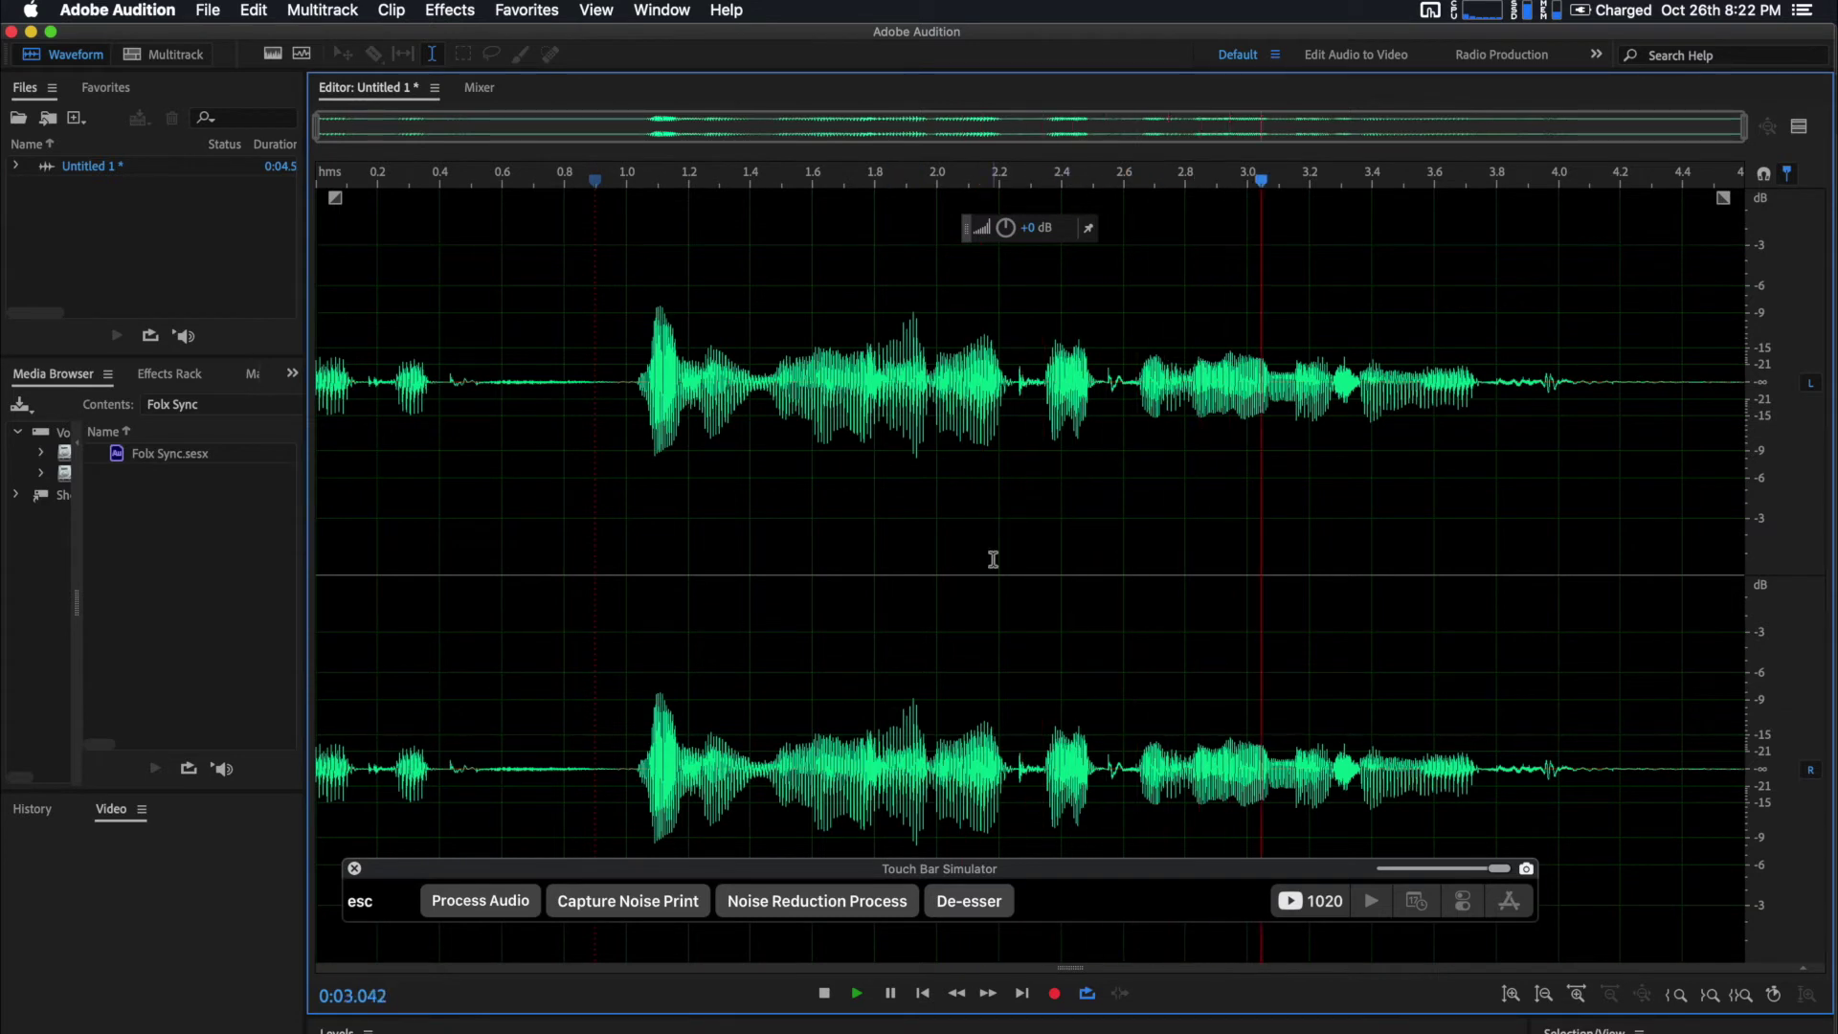
key("space")
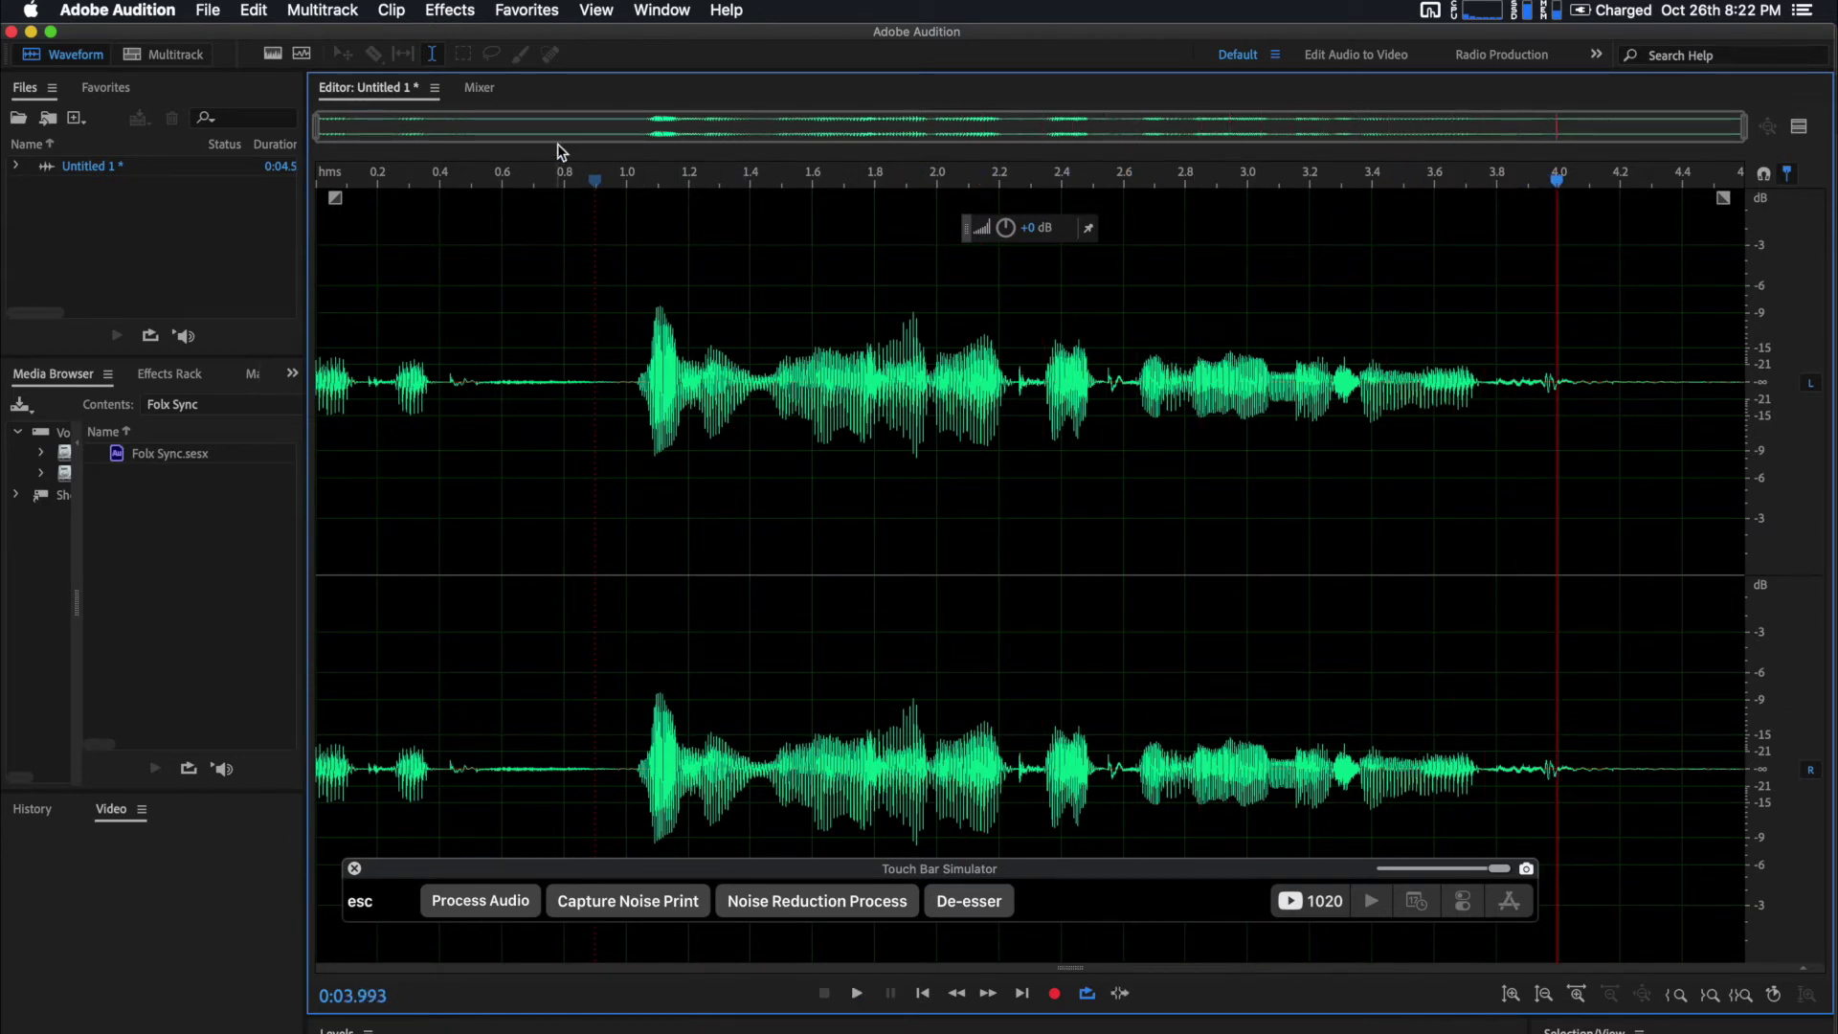
Try the Automation Test favorite on the new recording, listen to the result from about 0.9 seconds, and undo it
left_click(537, 14)
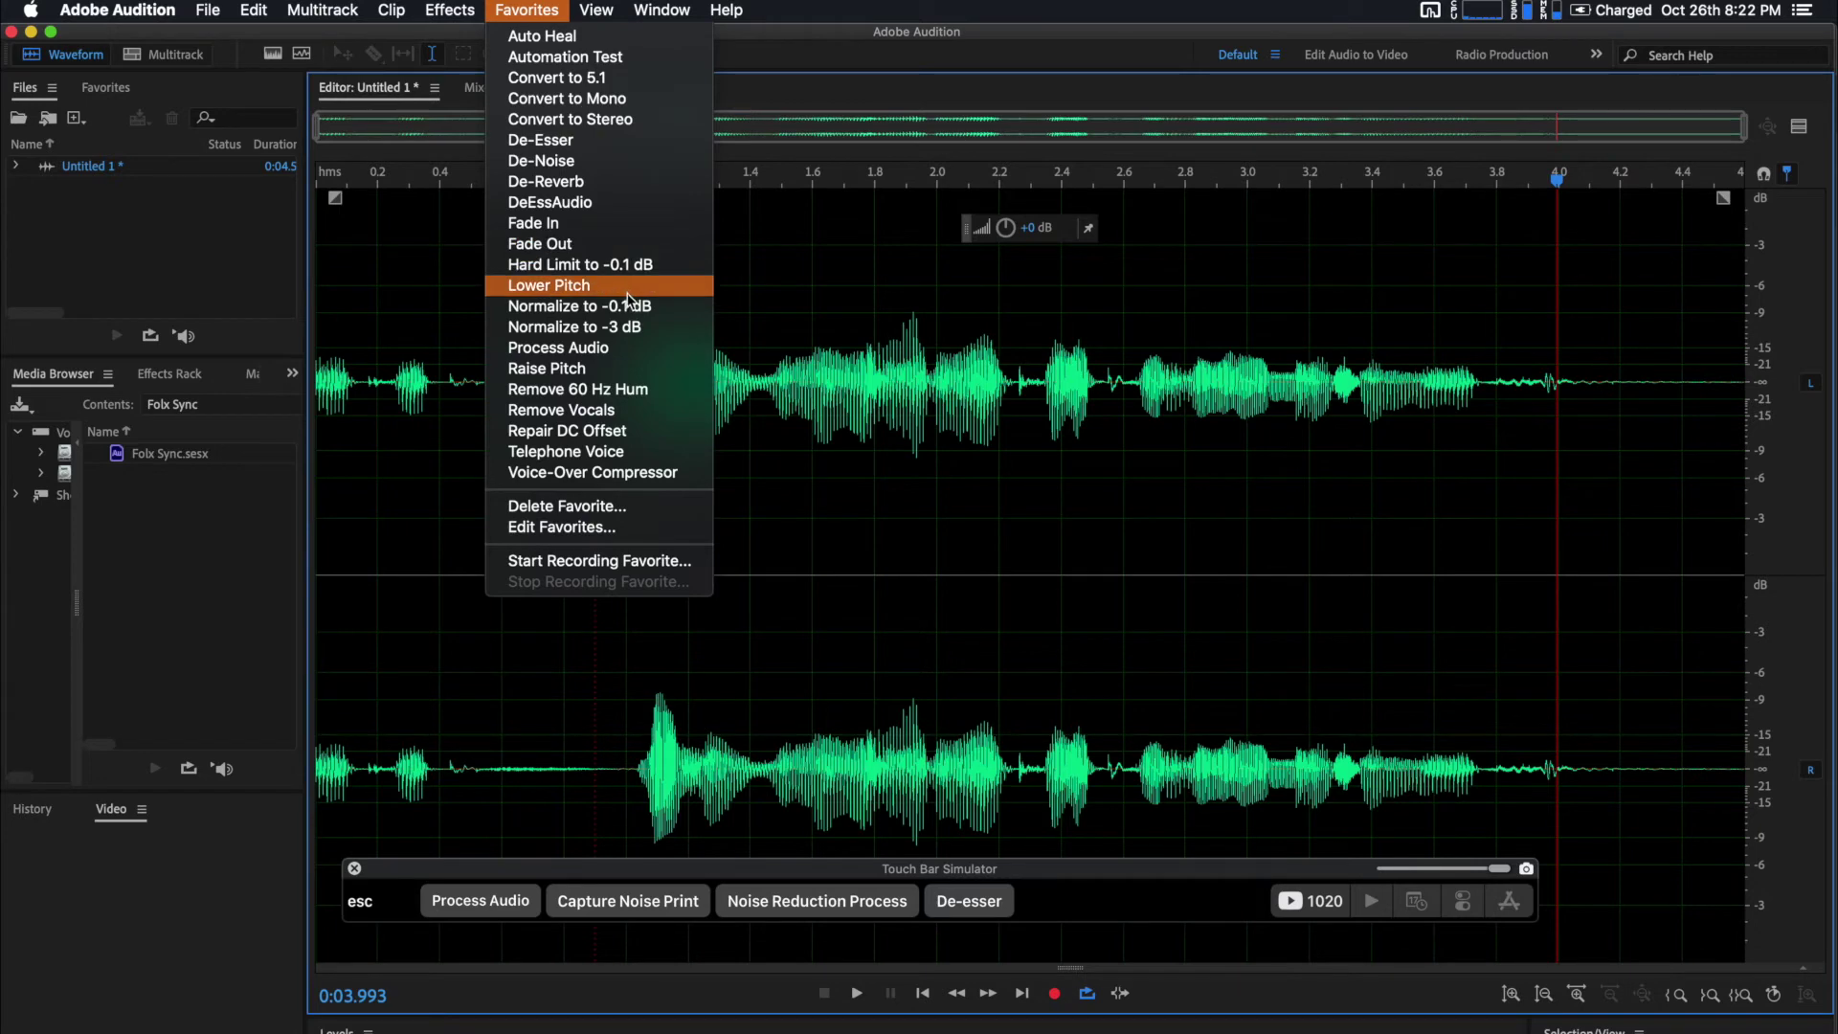
left_click(554, 57)
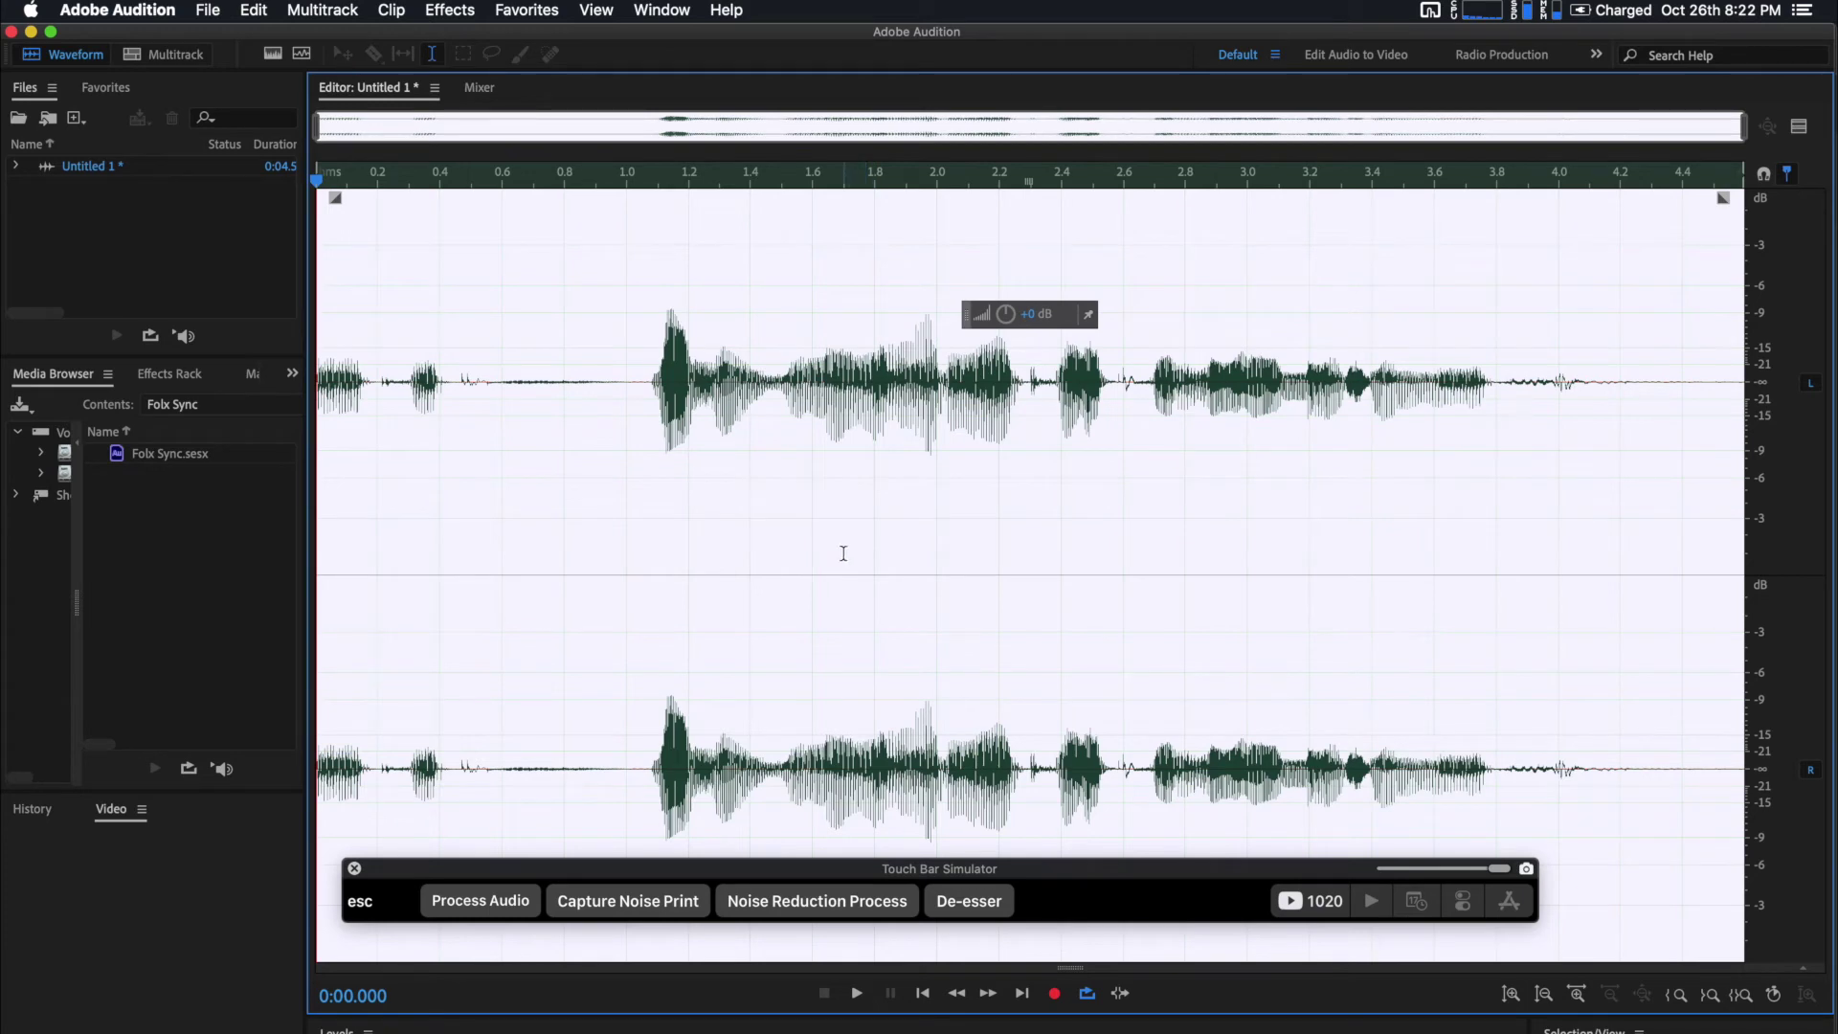
left_click(602, 442)
key("space")
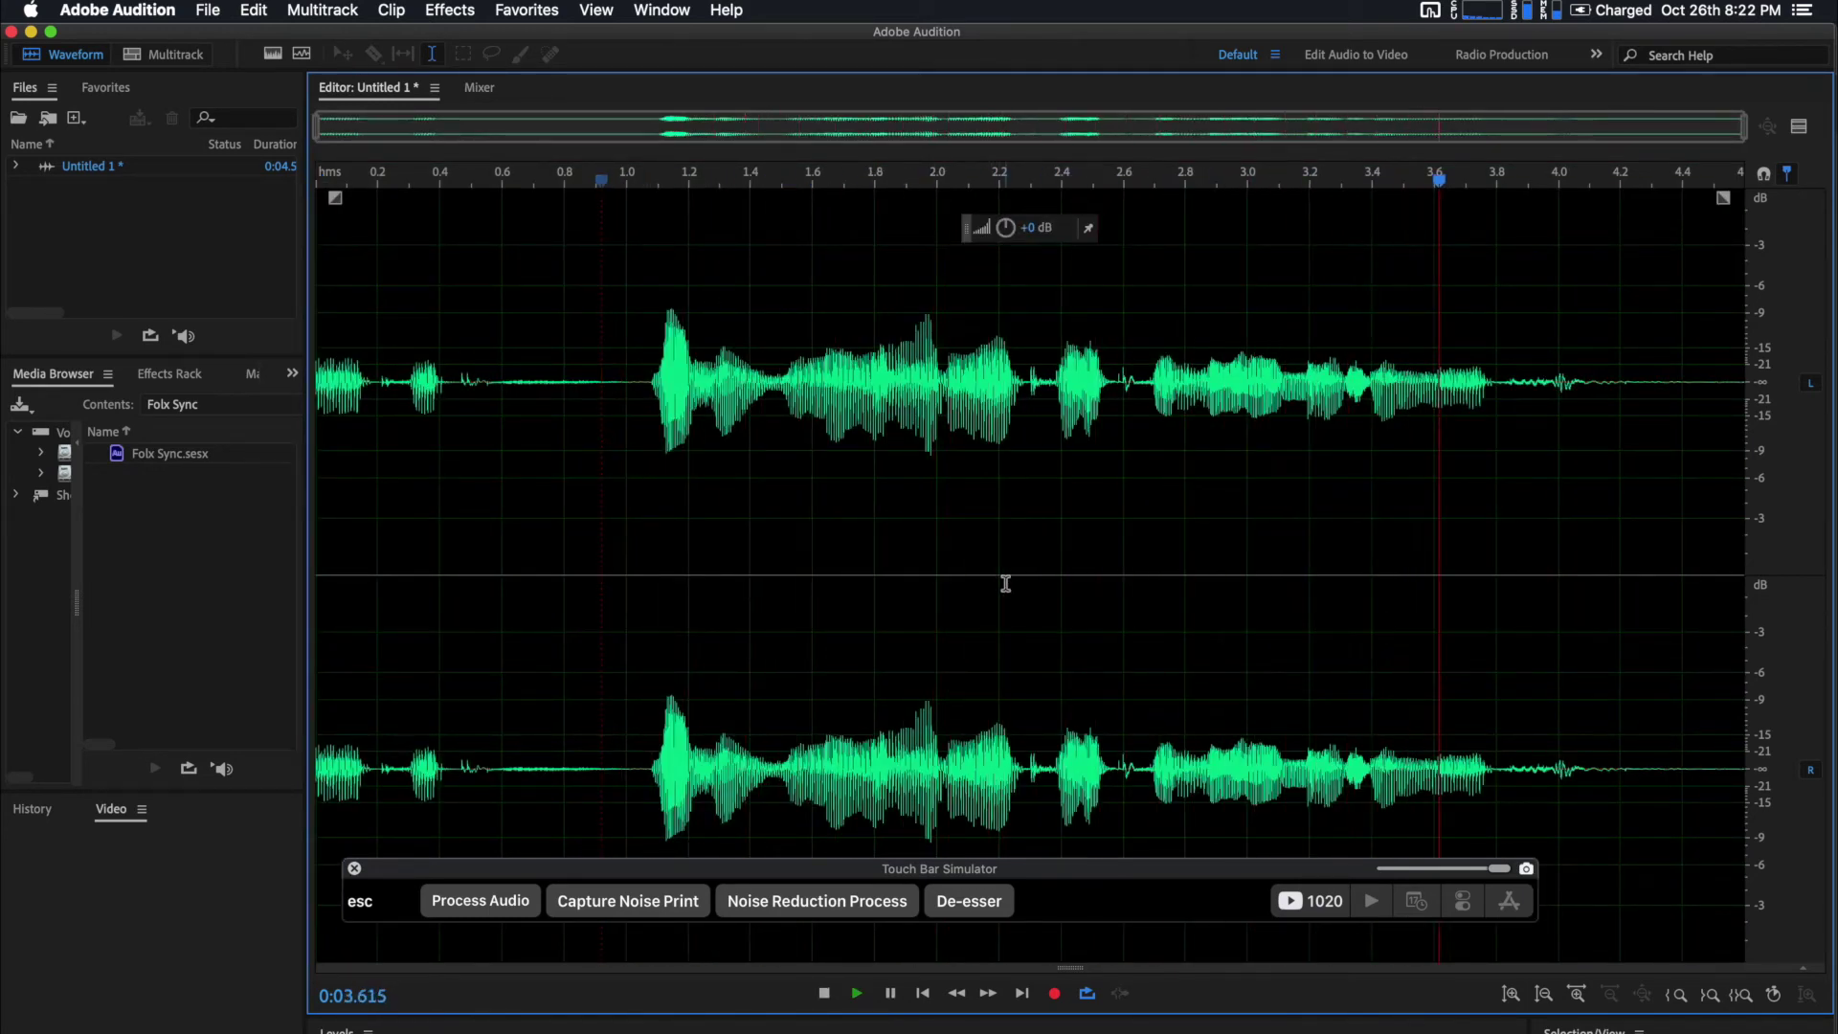
key("super+z")
left_click(563, 572)
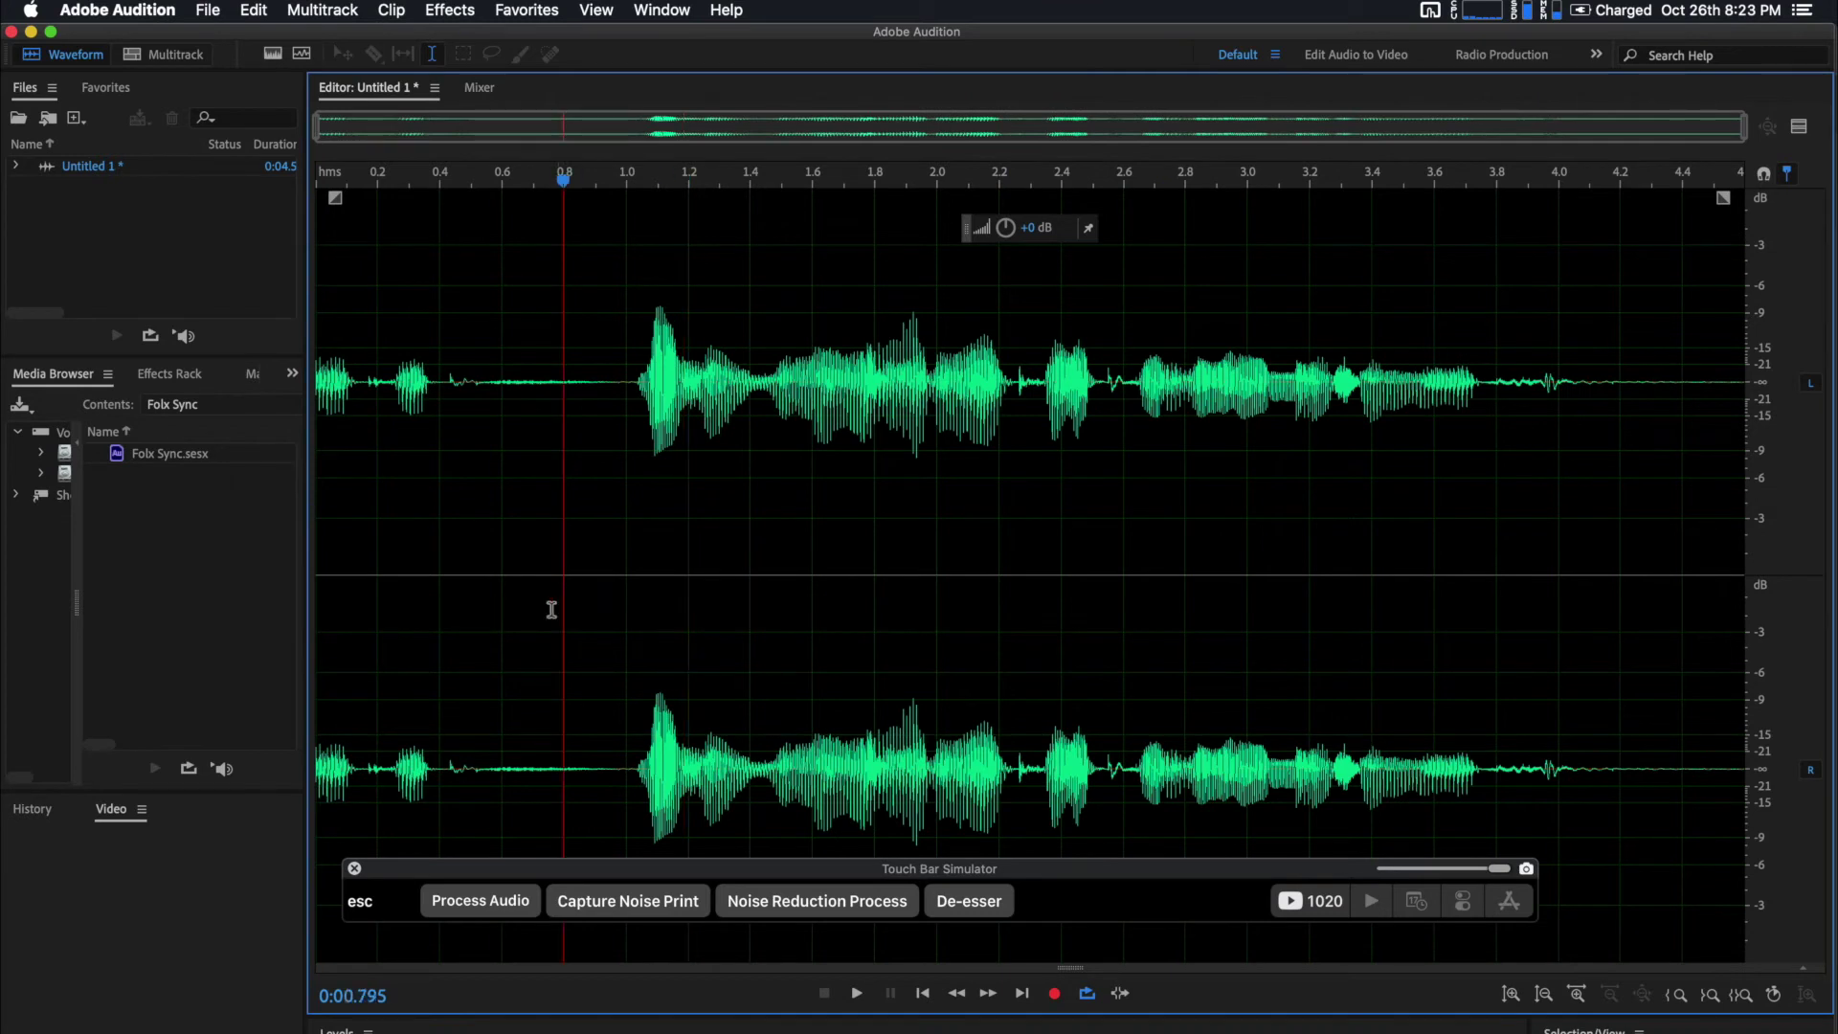
Process the whole recording with the Process Audio Touch Bar shortcut and clear the waveform selection
left_click(476, 903)
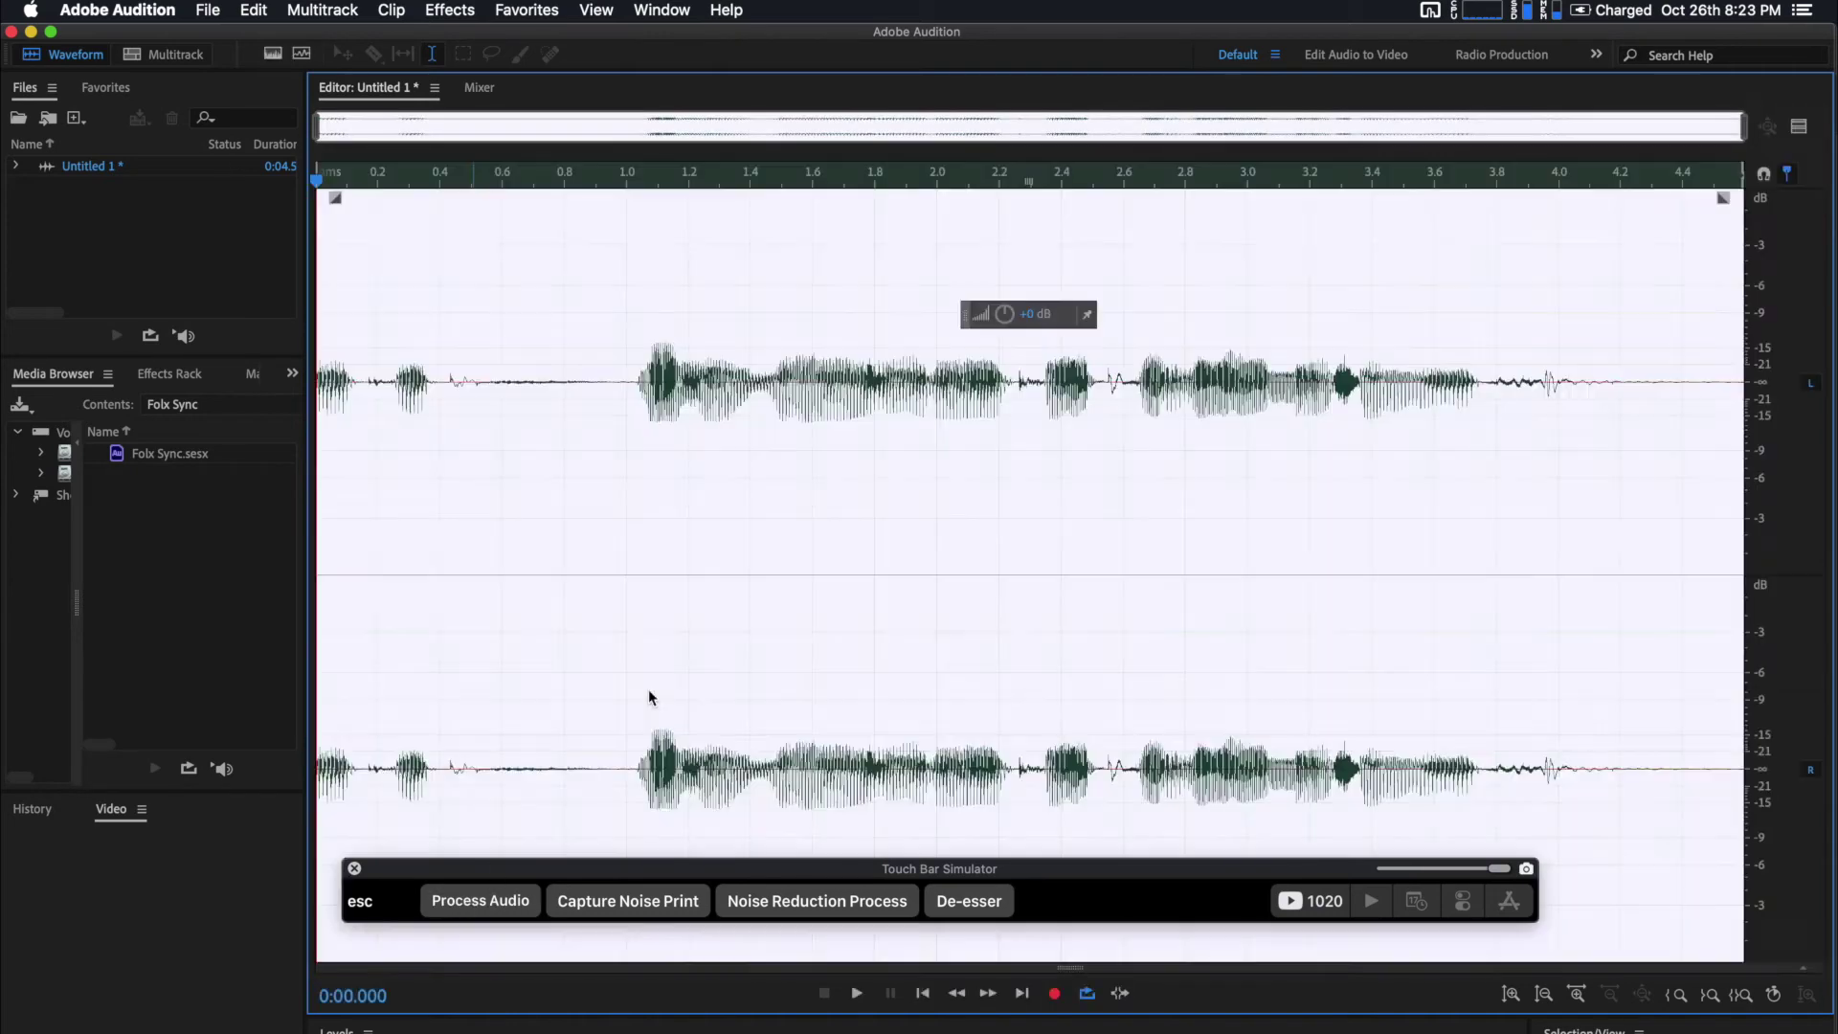
left_click(668, 536)
left_click(610, 520)
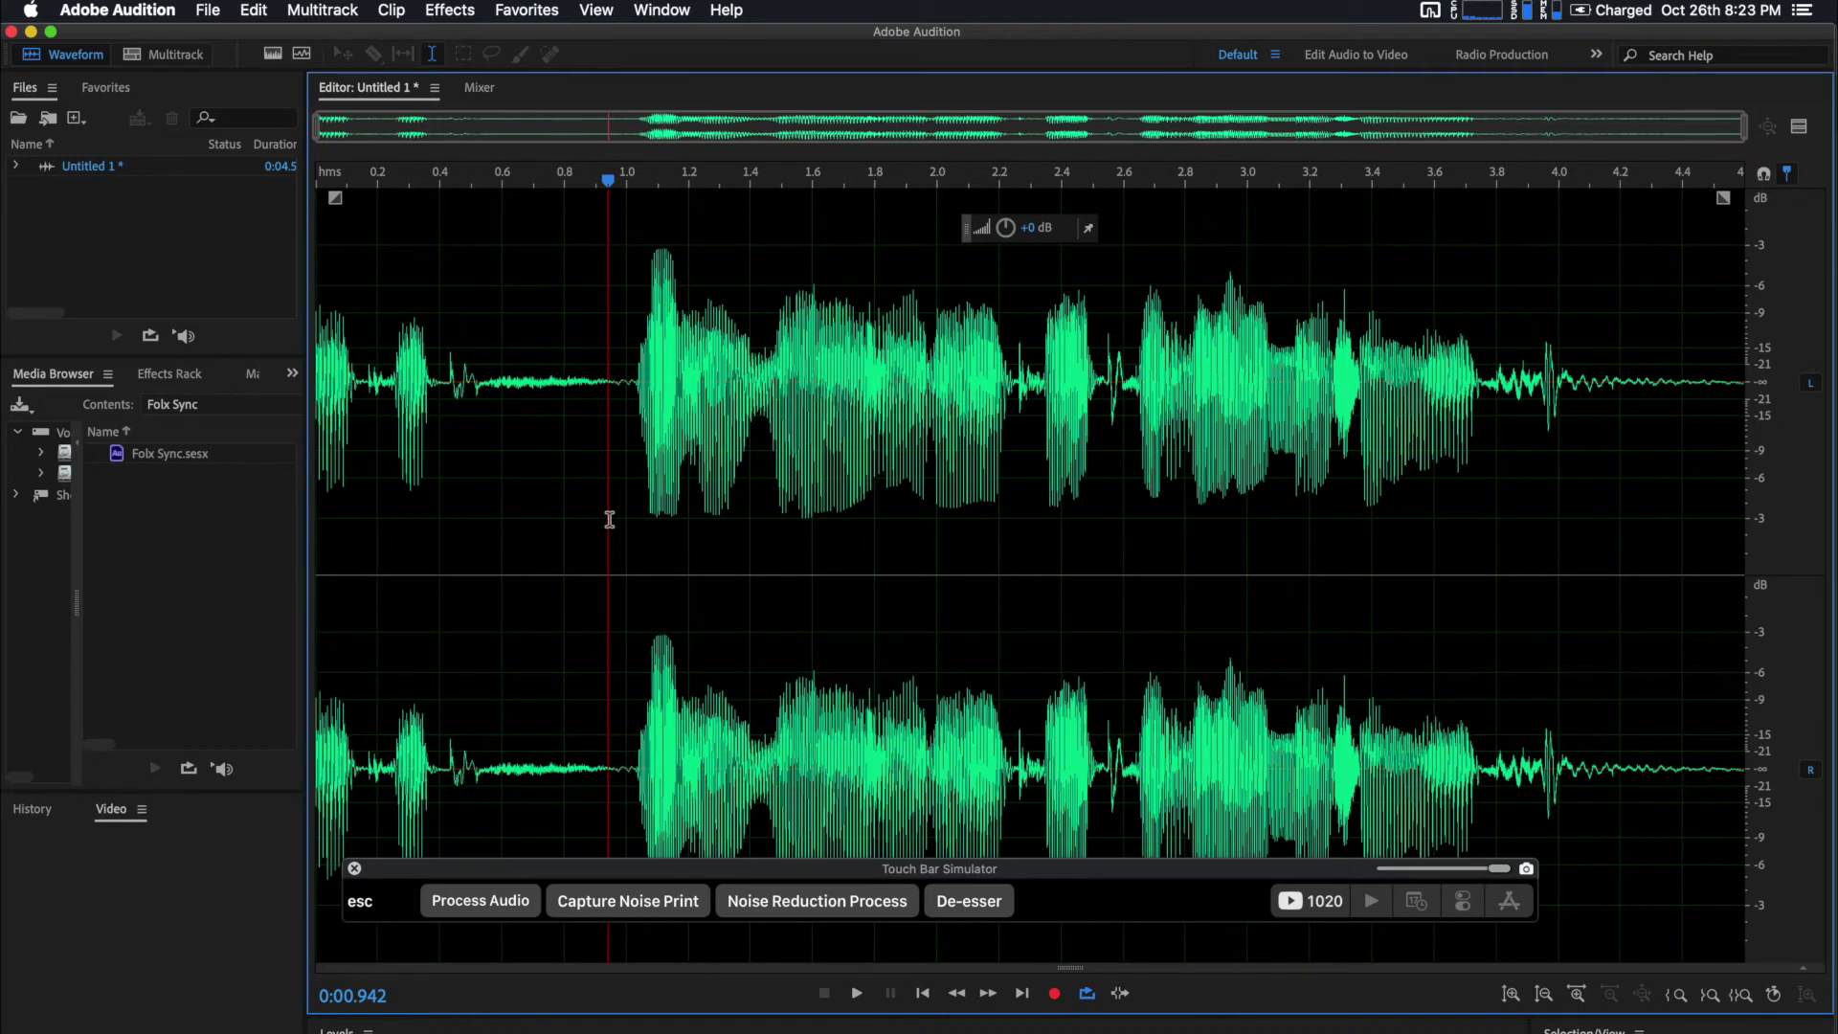
left_click(623, 458)
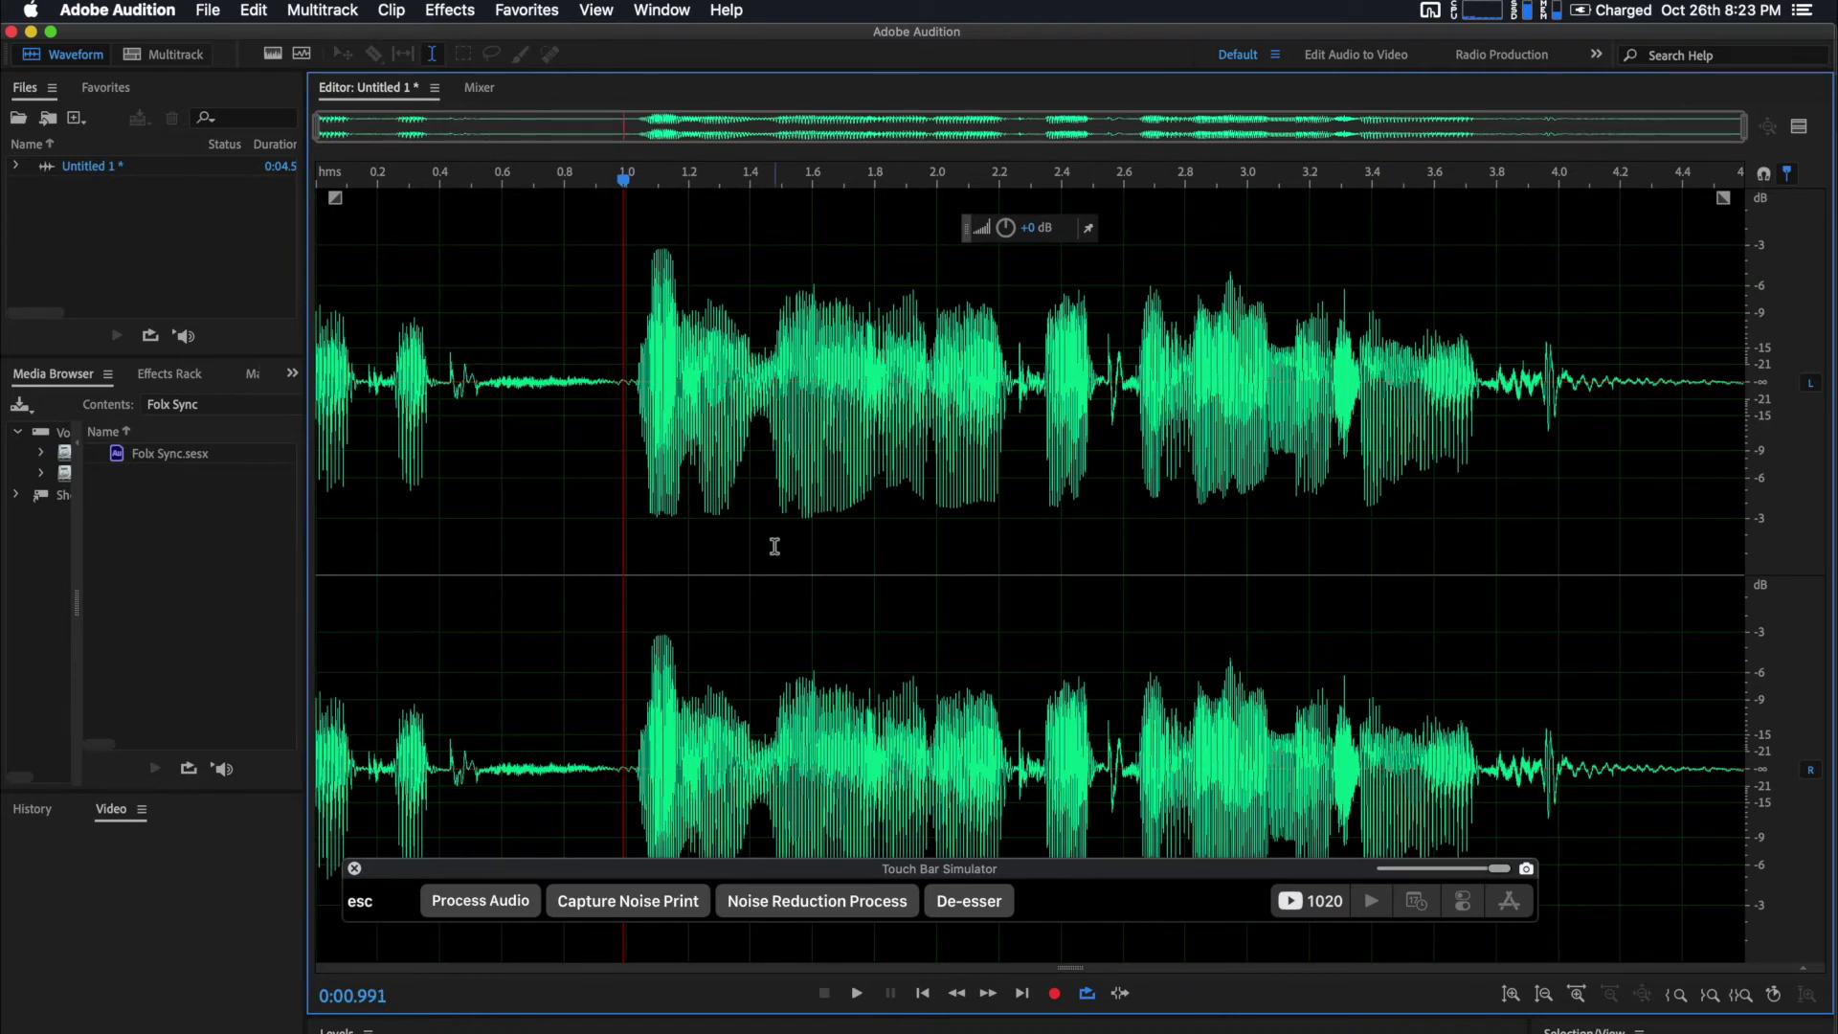
left_click(768, 478)
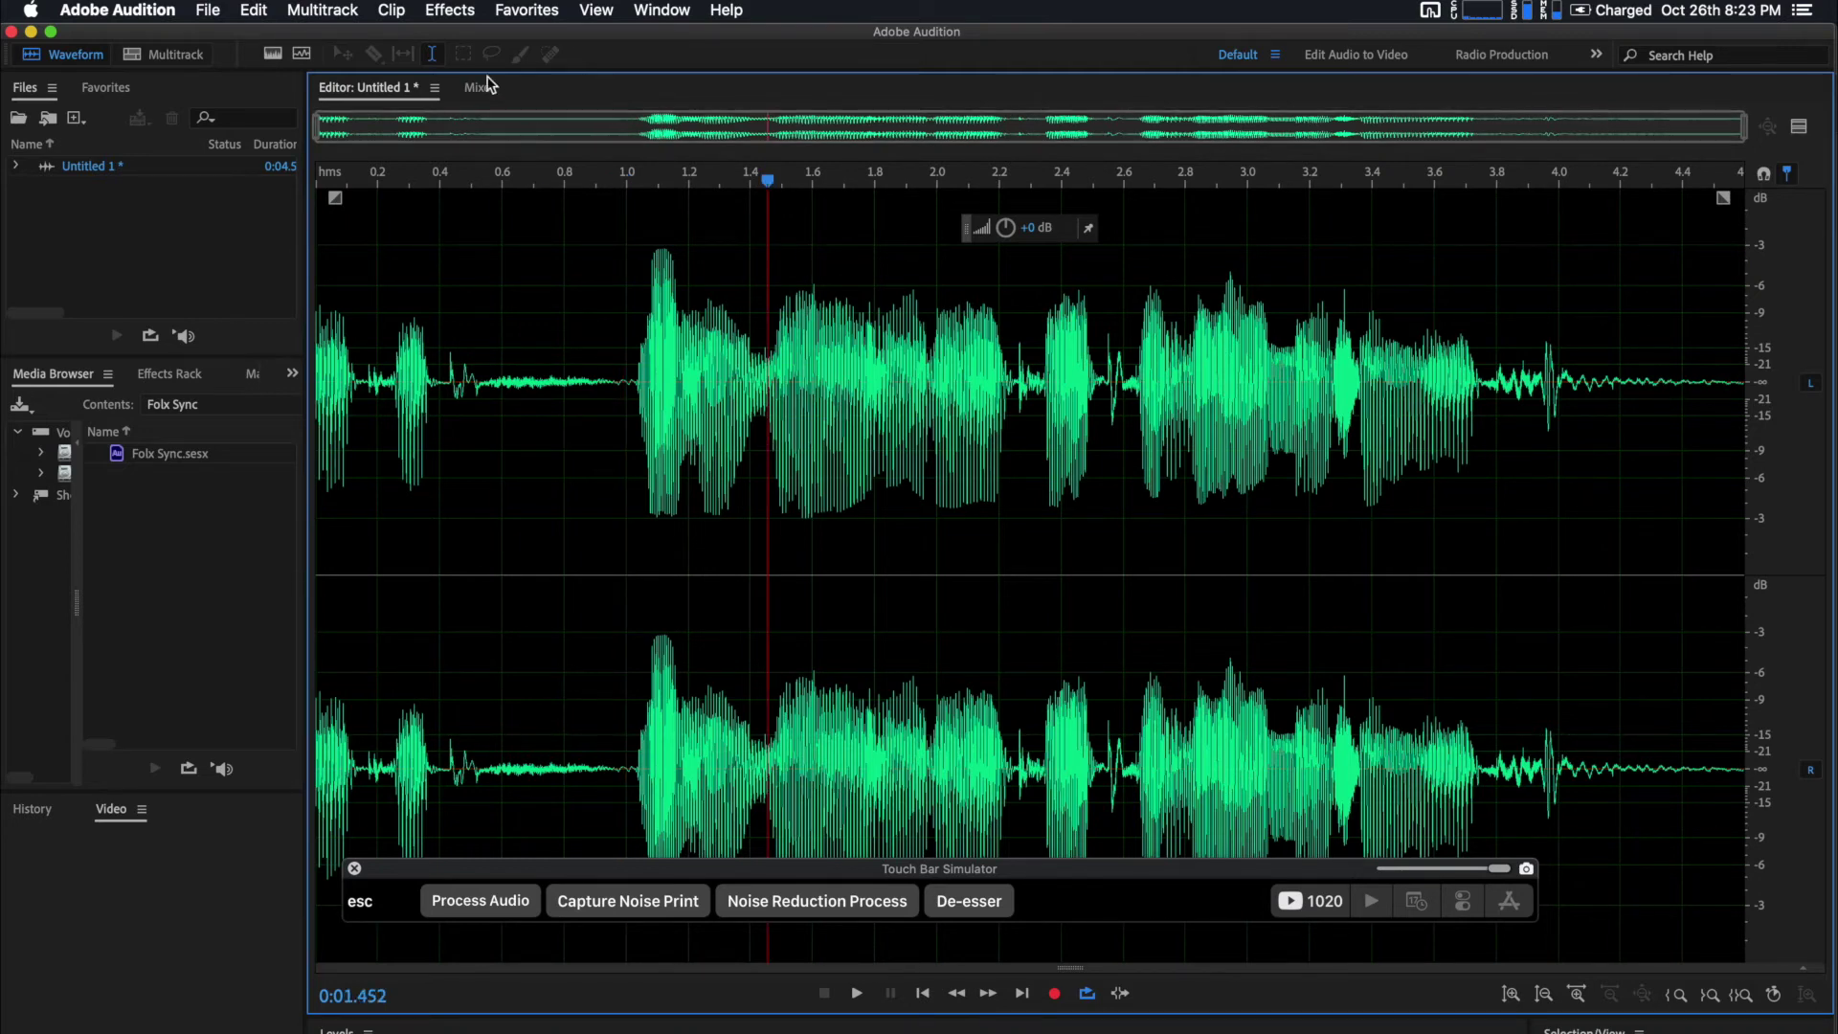
left_click(449, 10)
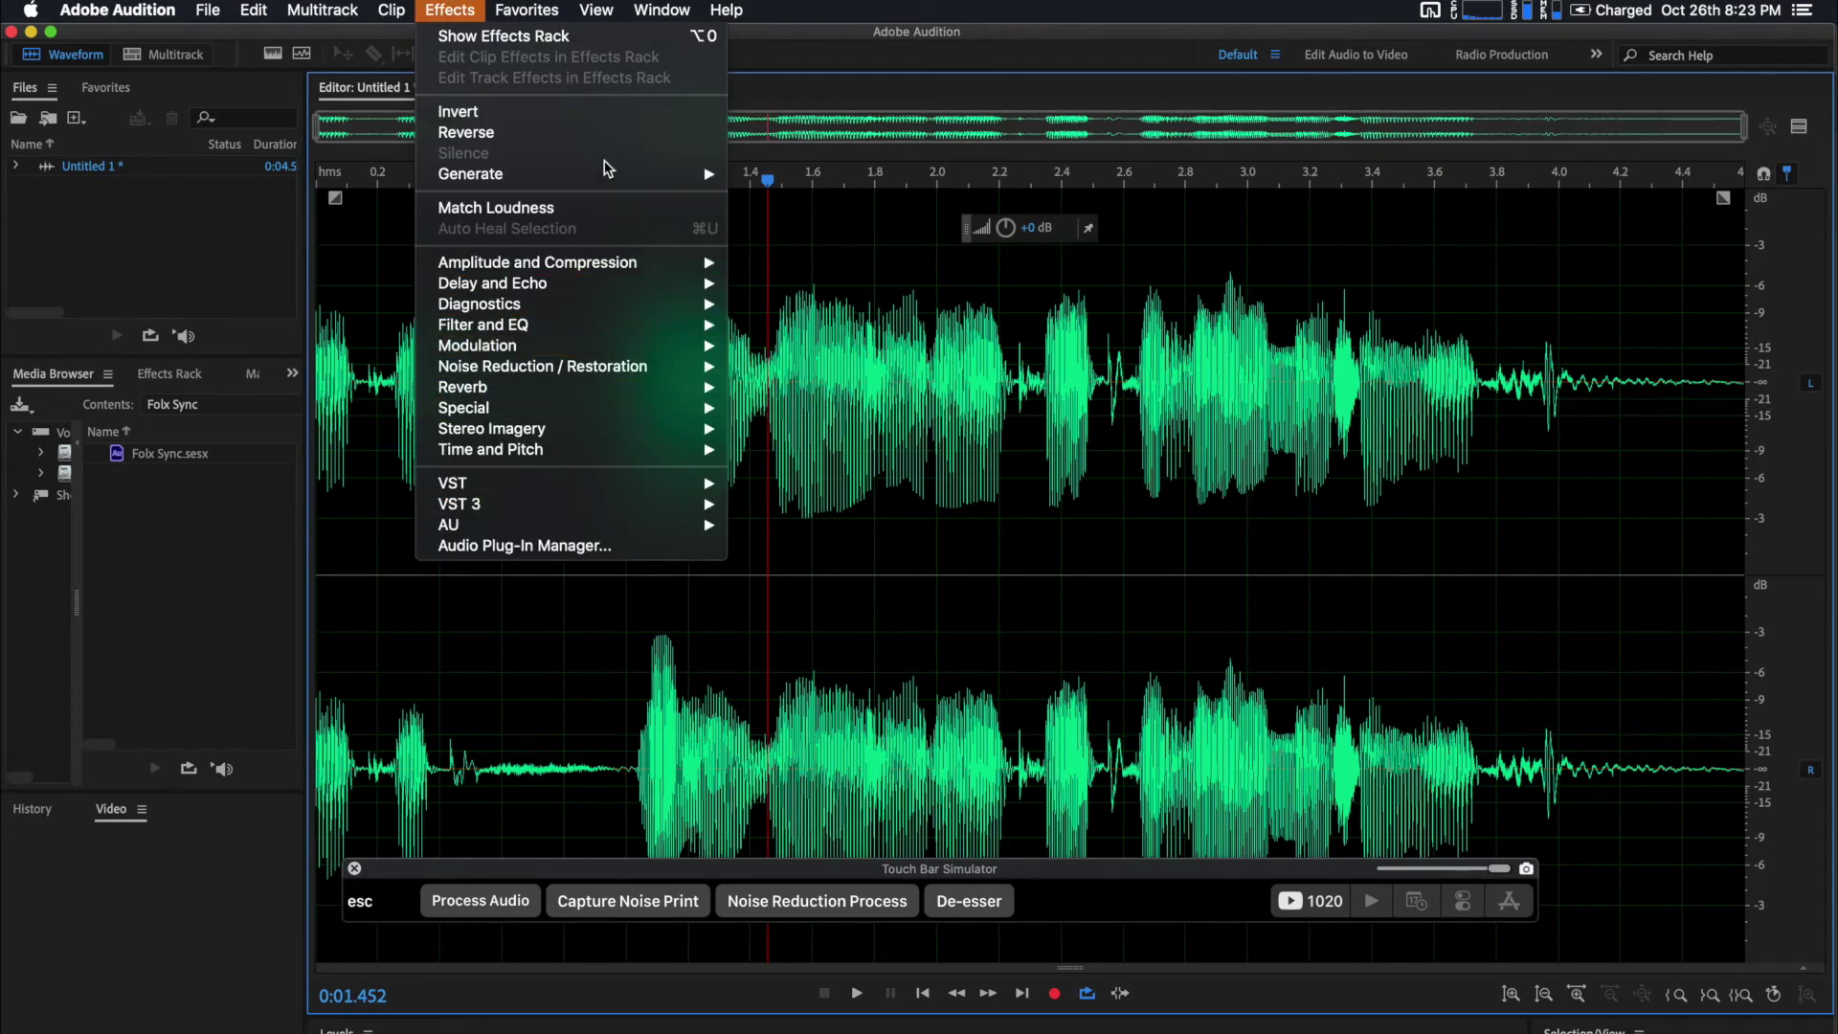
left_click(845, 508)
left_click(644, 521)
left_click(594, 515)
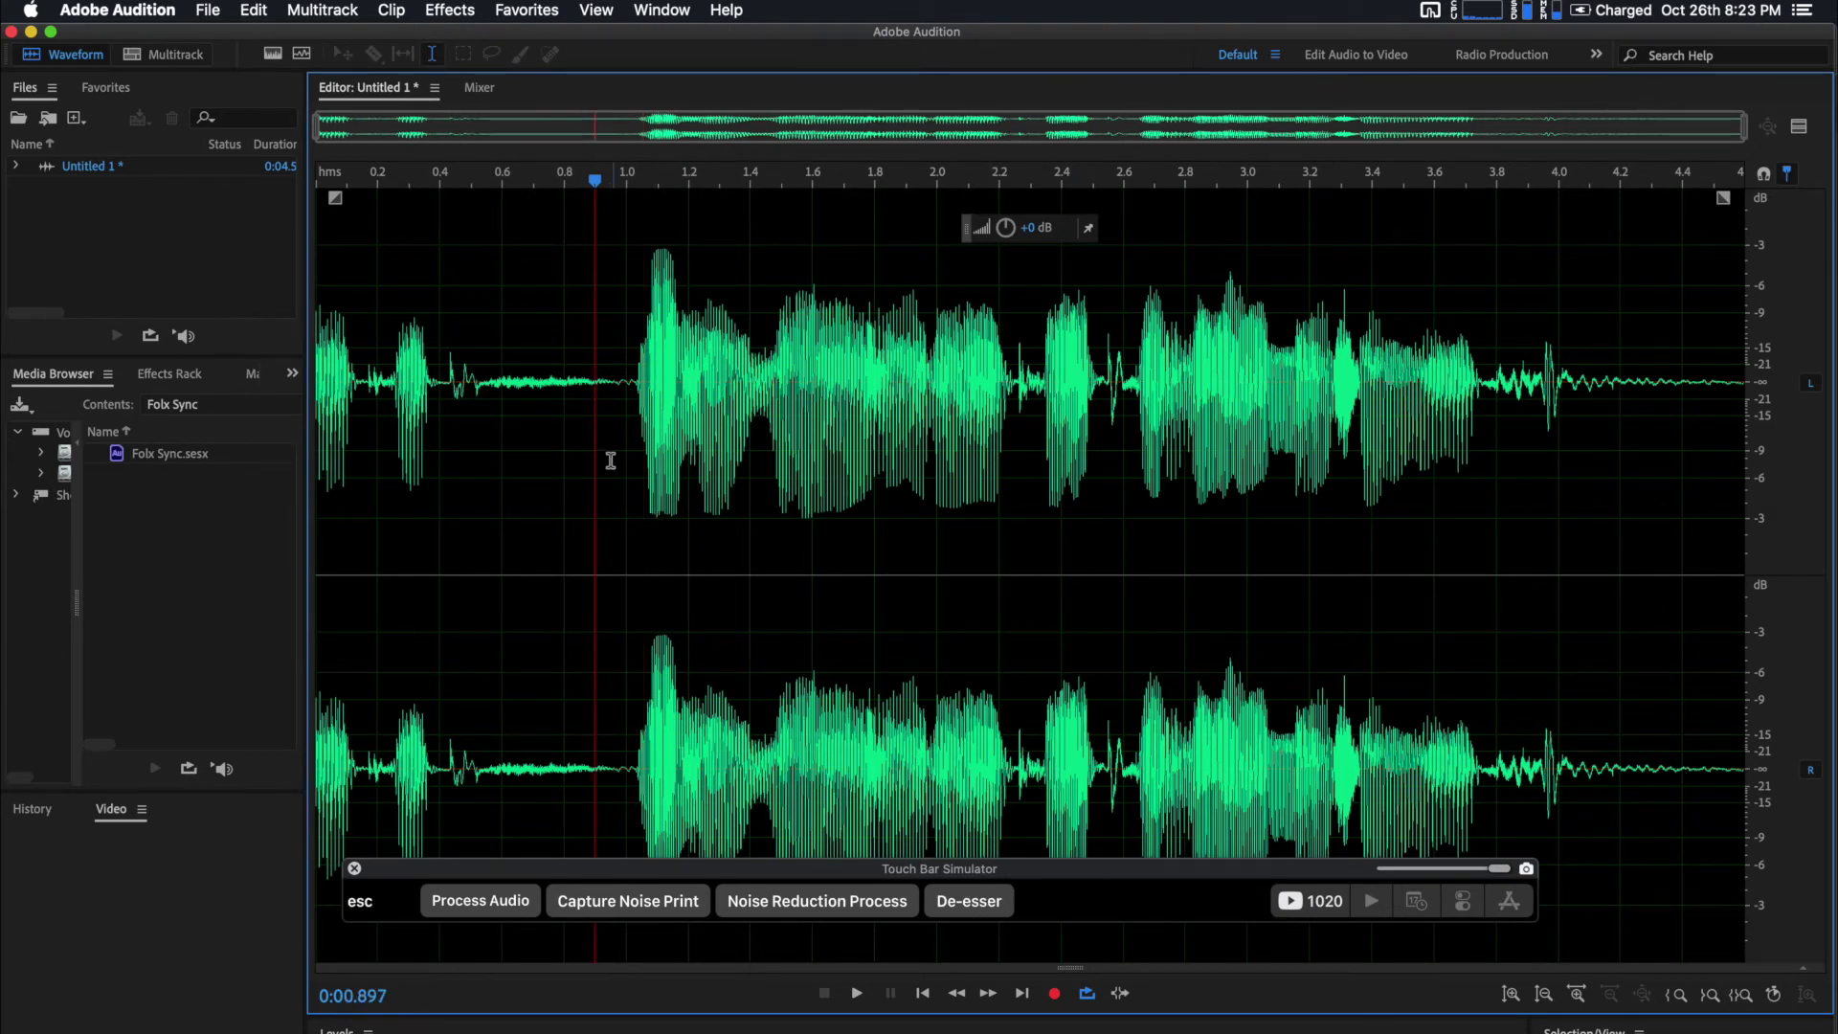
left_click_drag(623, 456, 1121, 469)
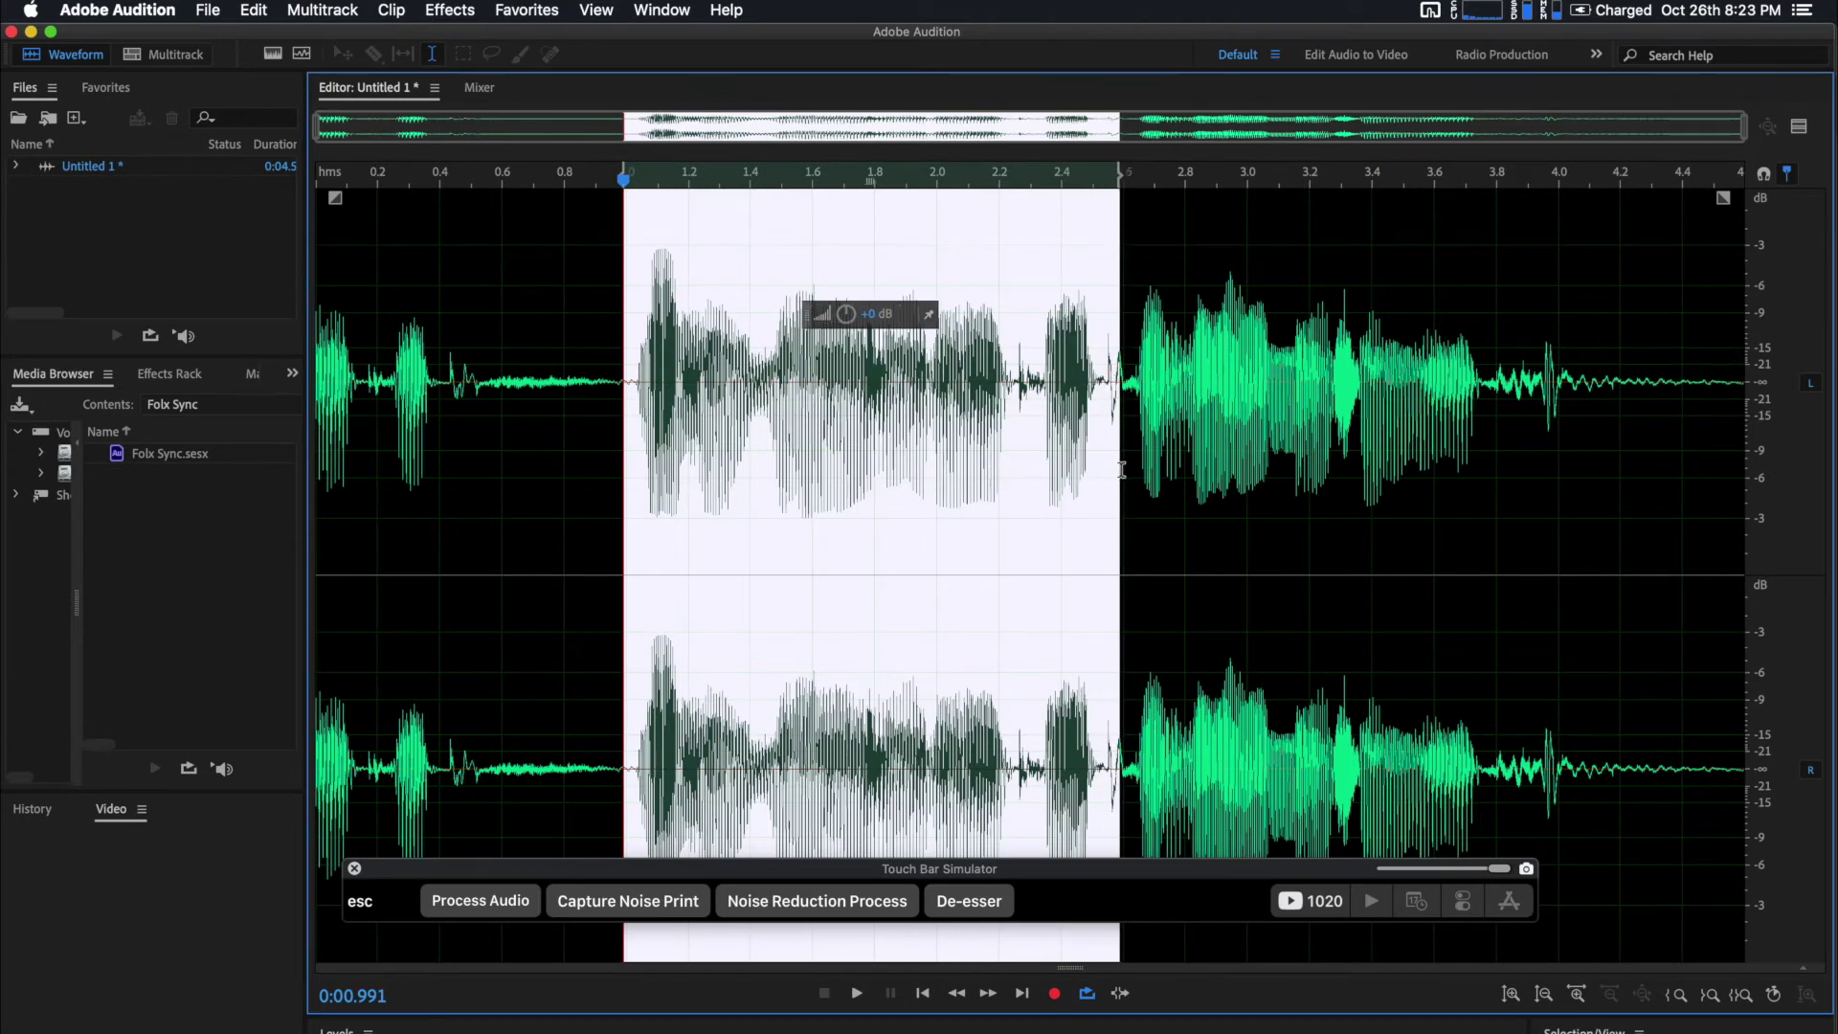
left_click(579, 442)
left_click(641, 486)
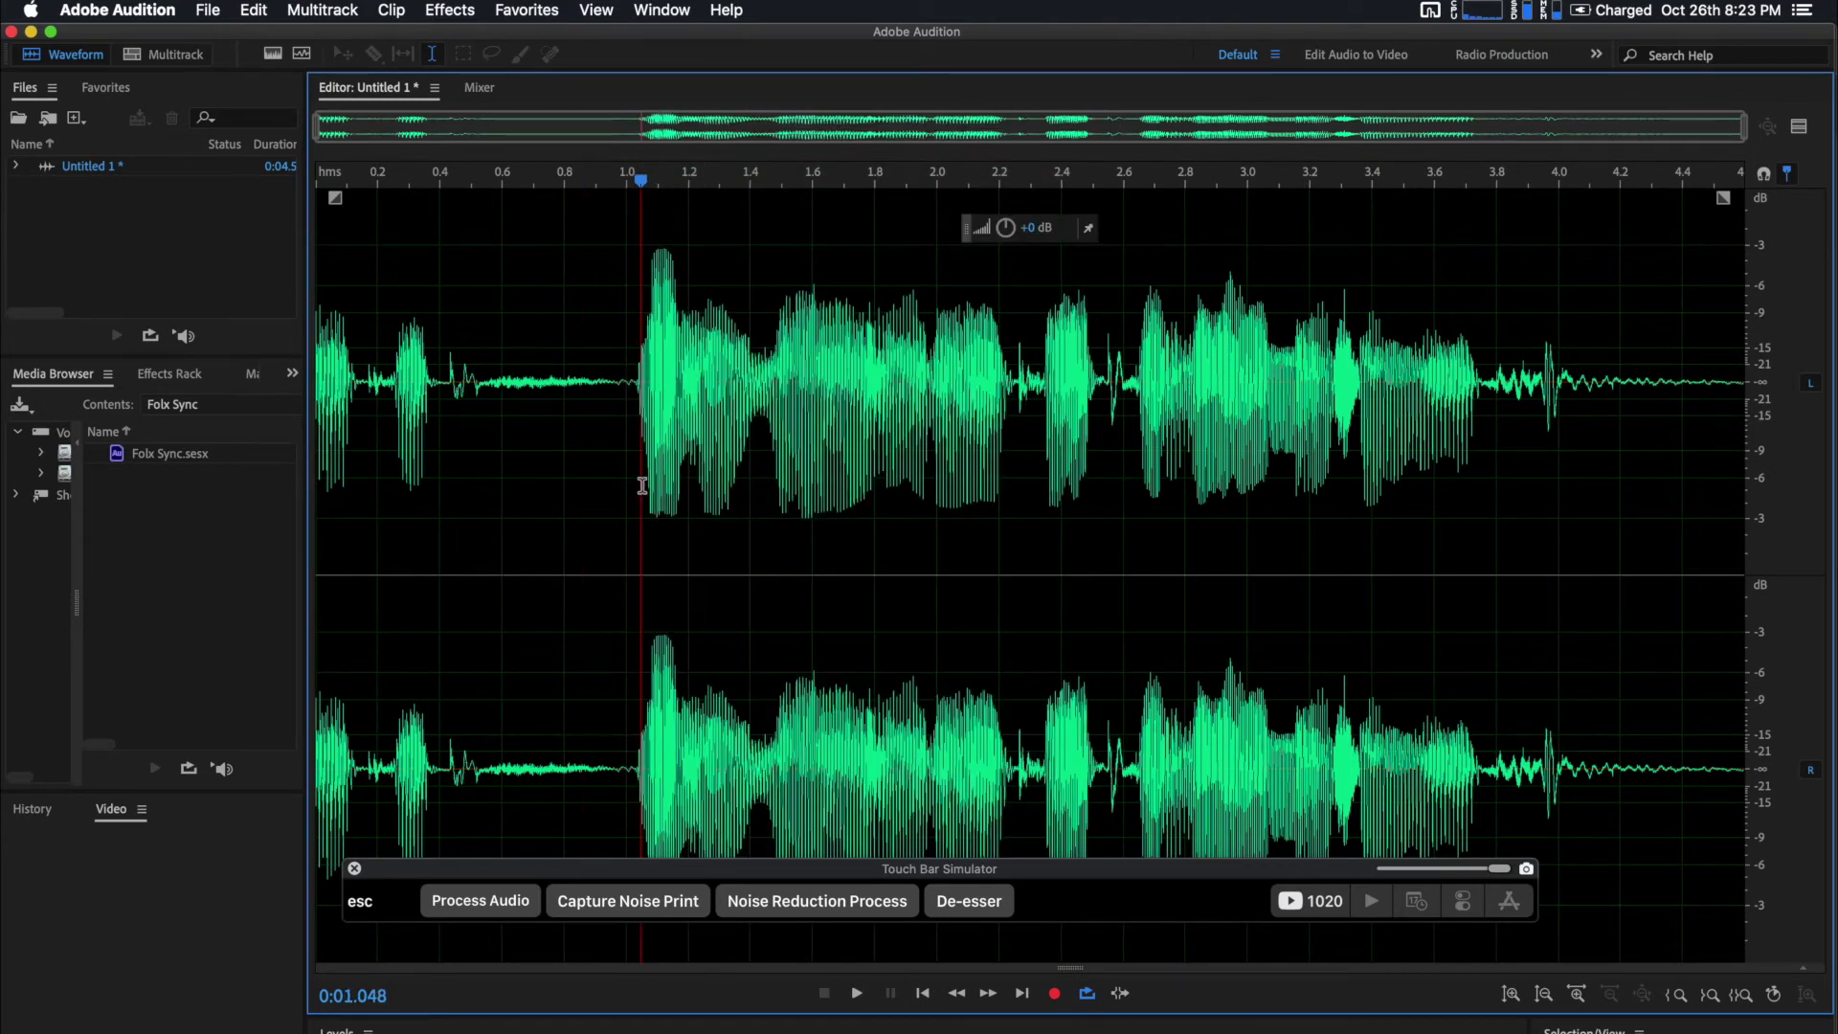
left_click(1017, 483)
Open the DeEsser effect with its Touch Bar shortcut, move its window clear of the simulator, and close it without applying
left_click(971, 903)
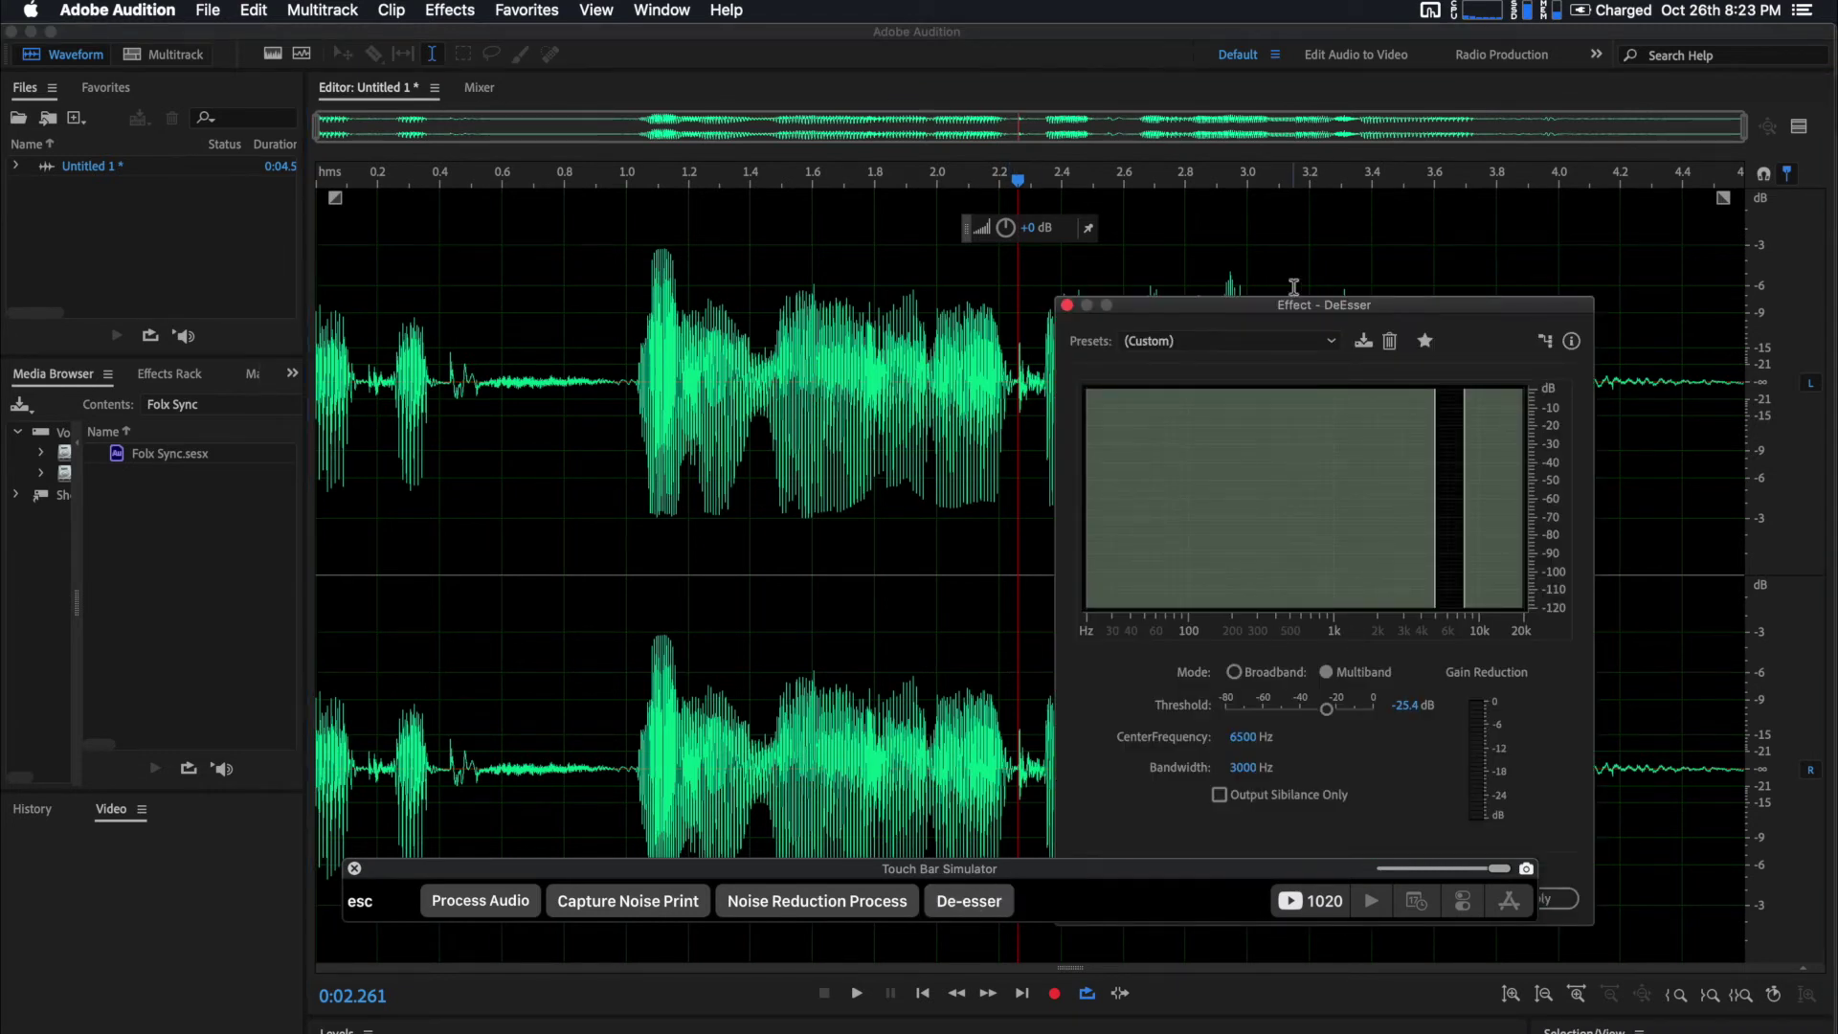
left_click_drag(1300, 313, 1350, 214)
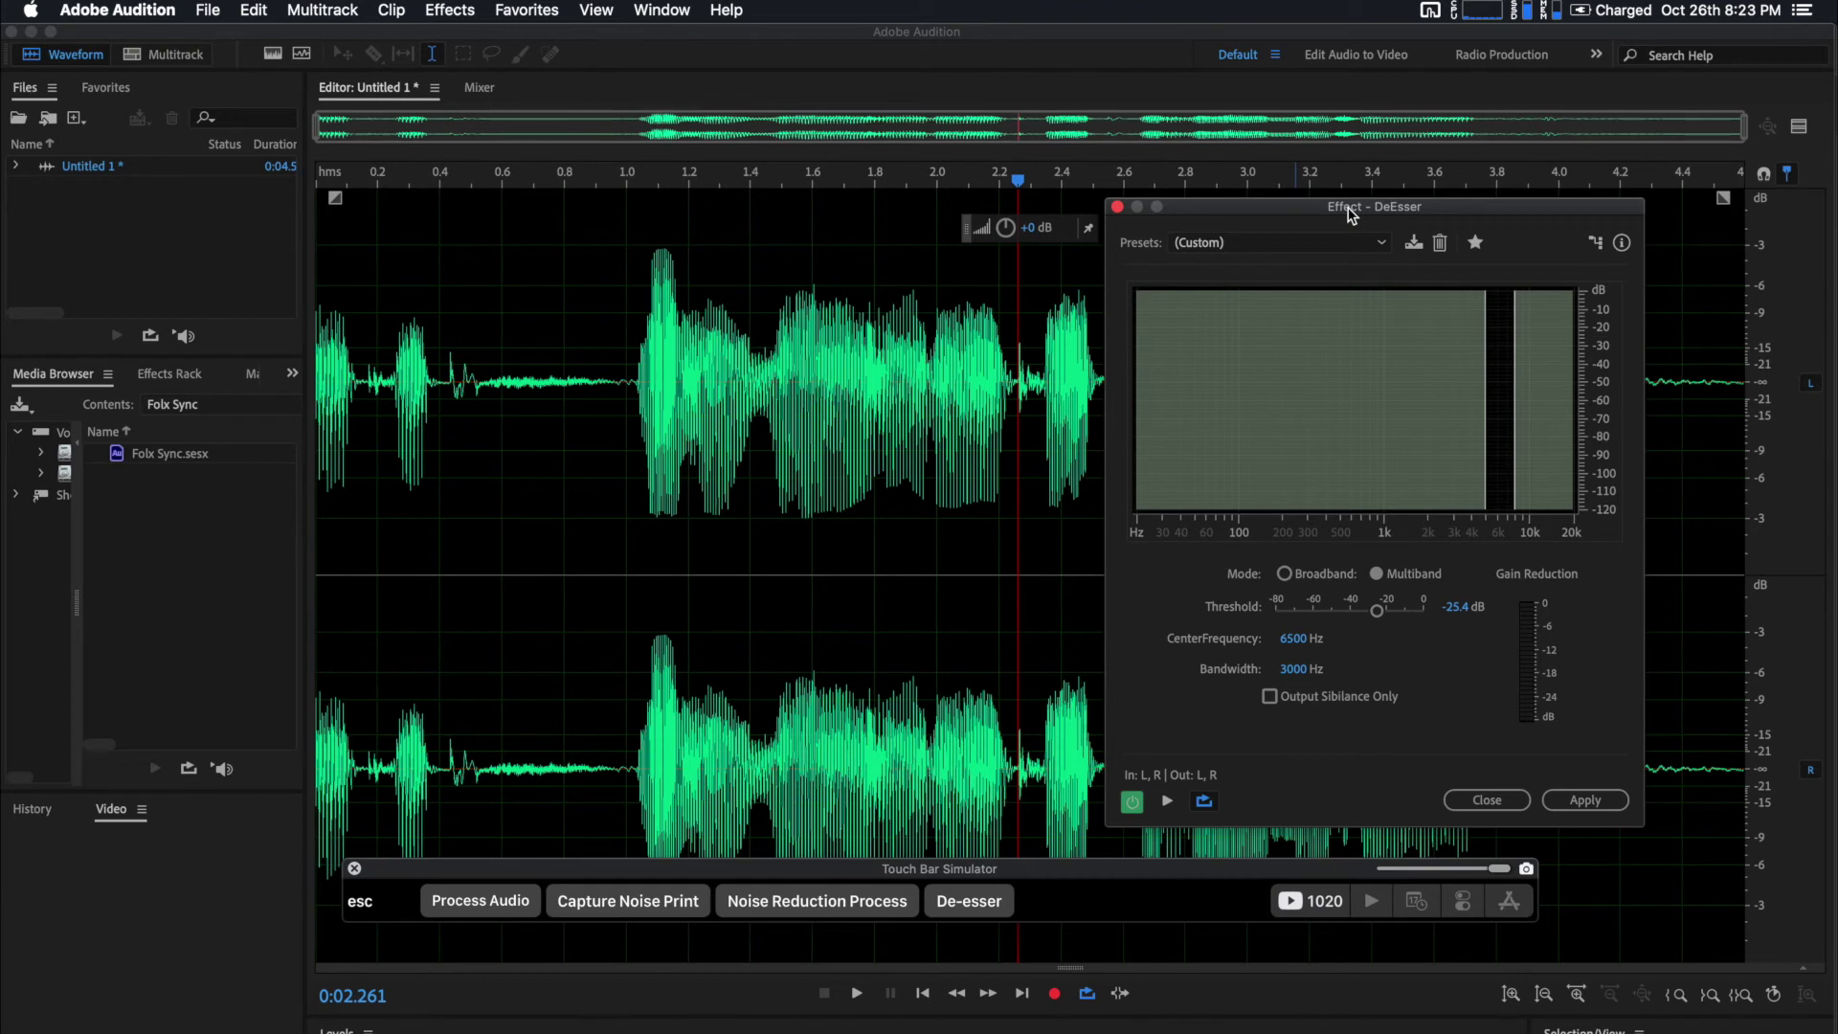
left_click(1117, 206)
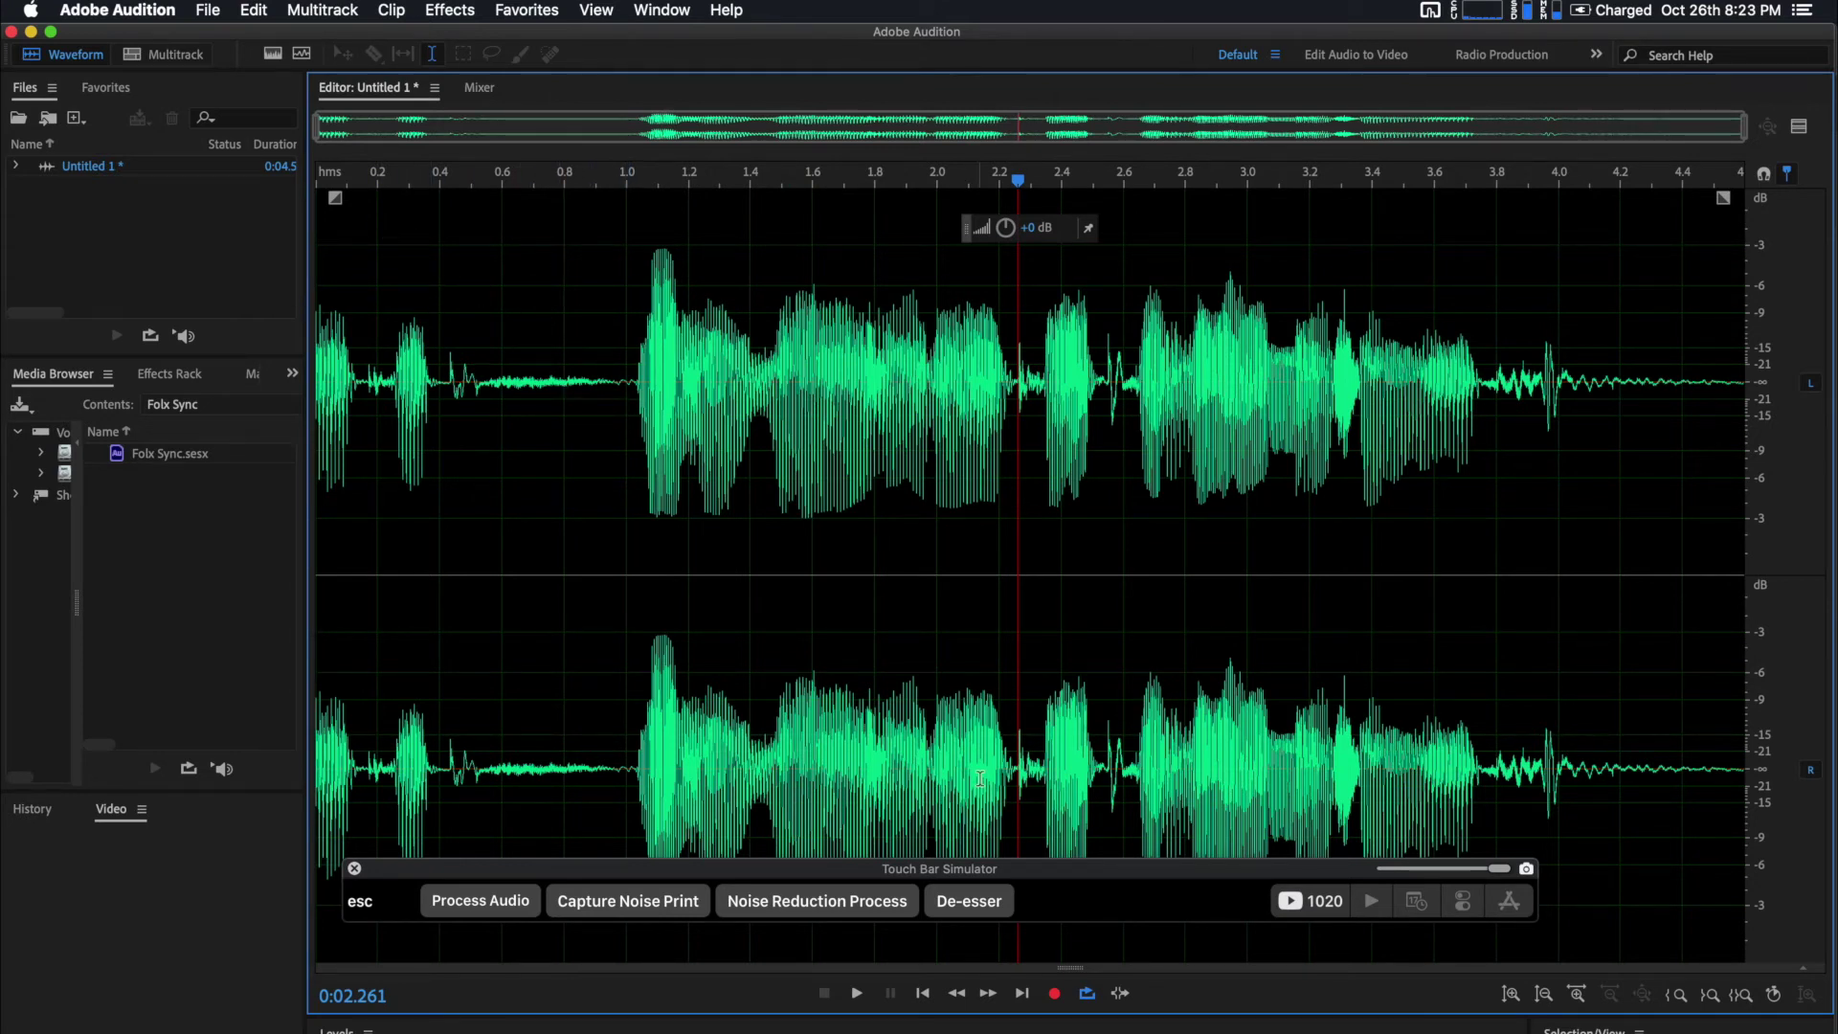
Quit Adobe Audition, return to the BetterTouchTool configuration and deselect the Custom LUT trigger
left_click(128, 8)
left_click(117, 213)
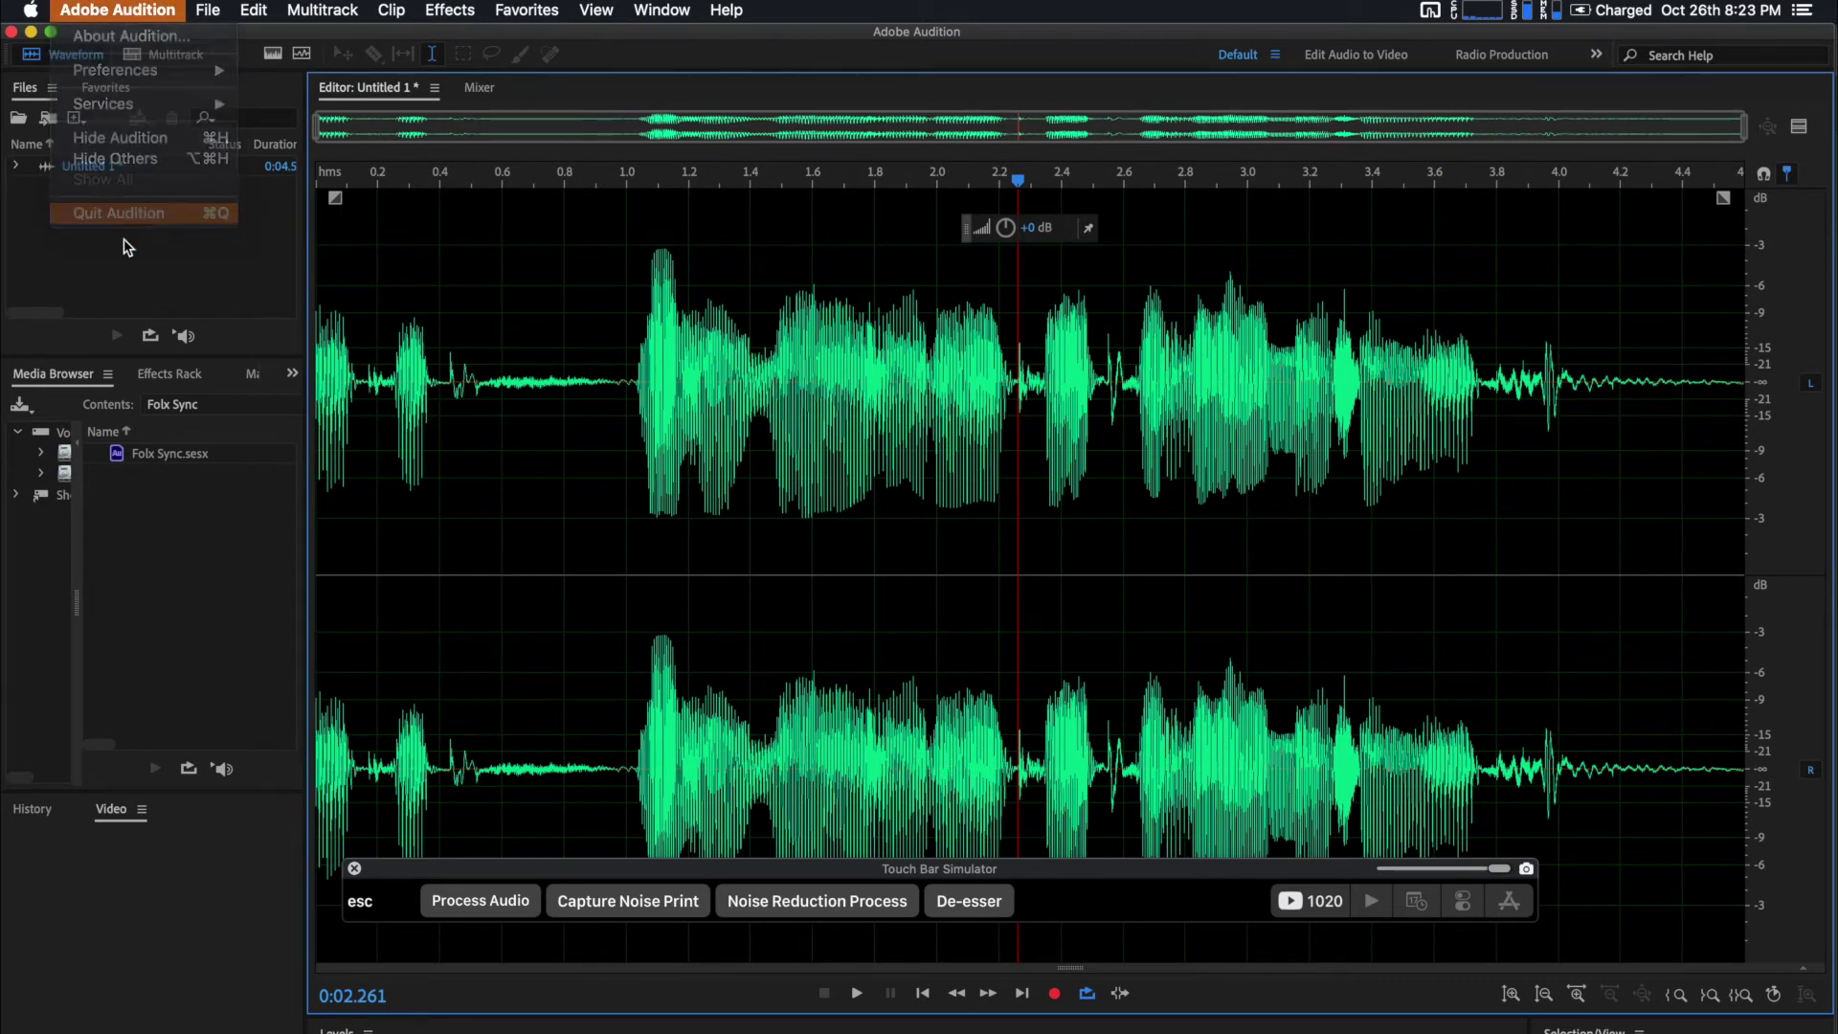
left_click(919, 627)
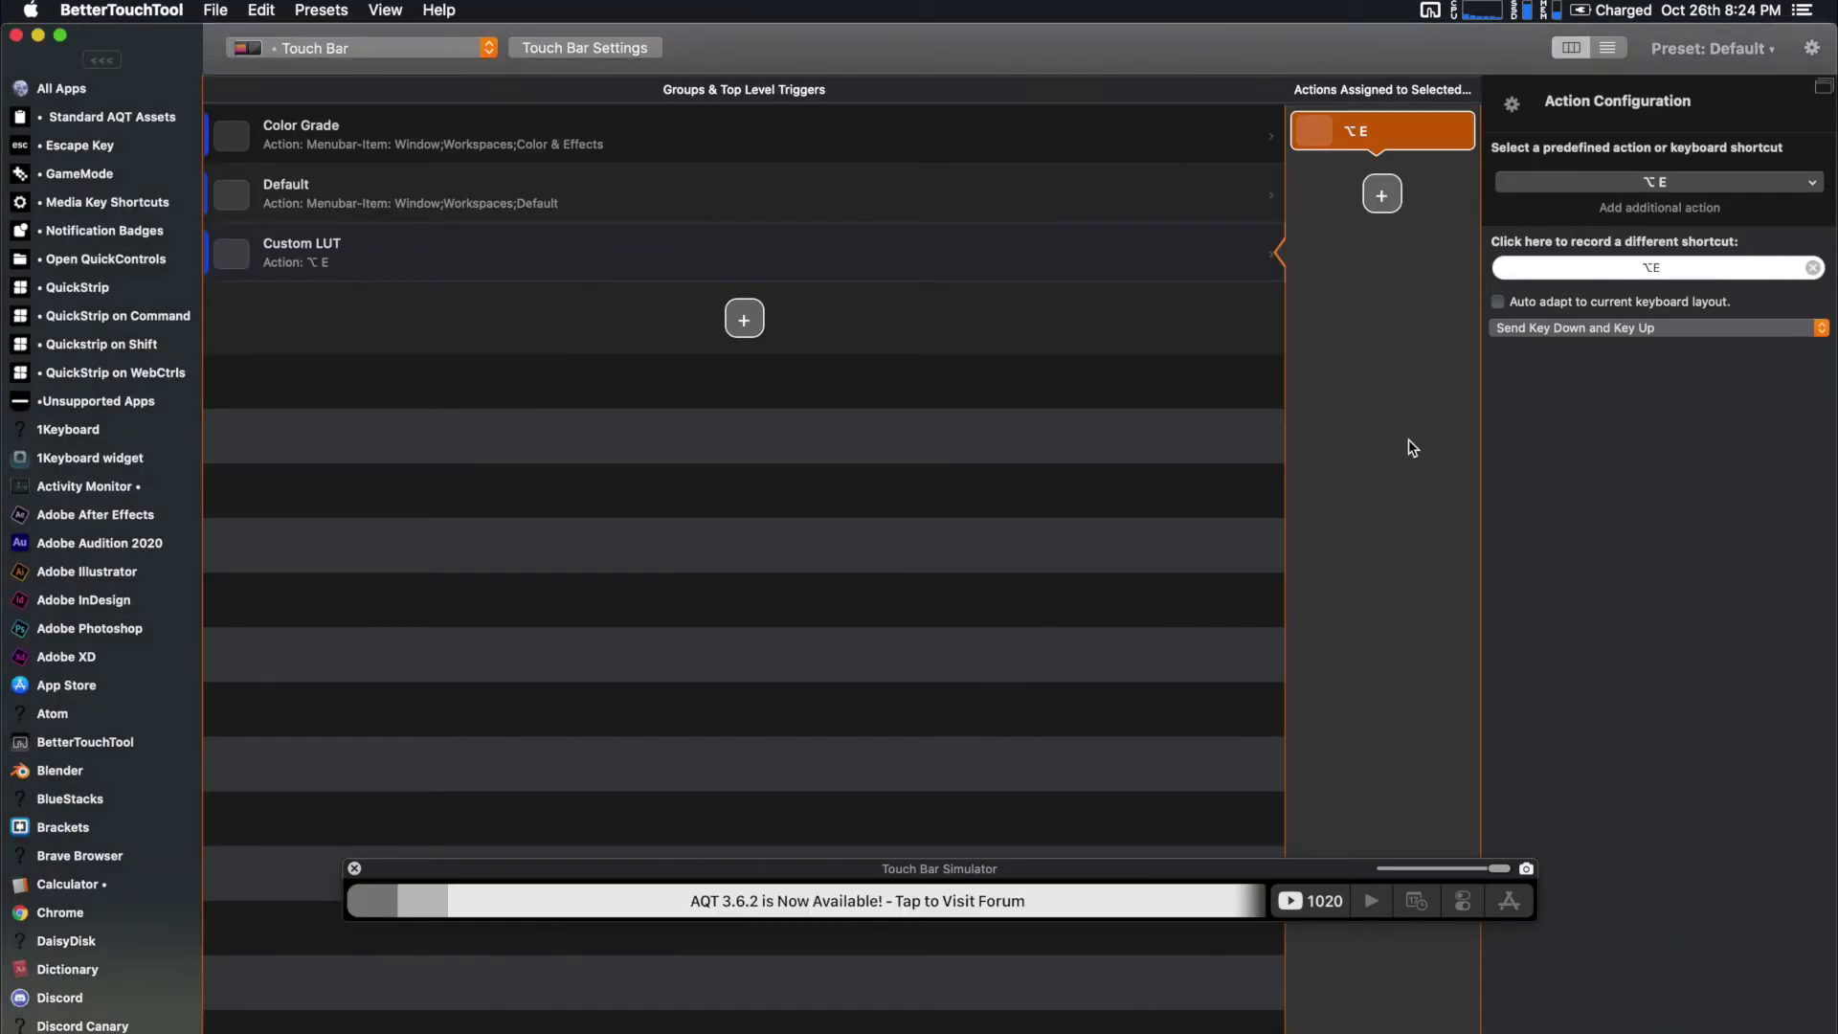
left_click(390, 373)
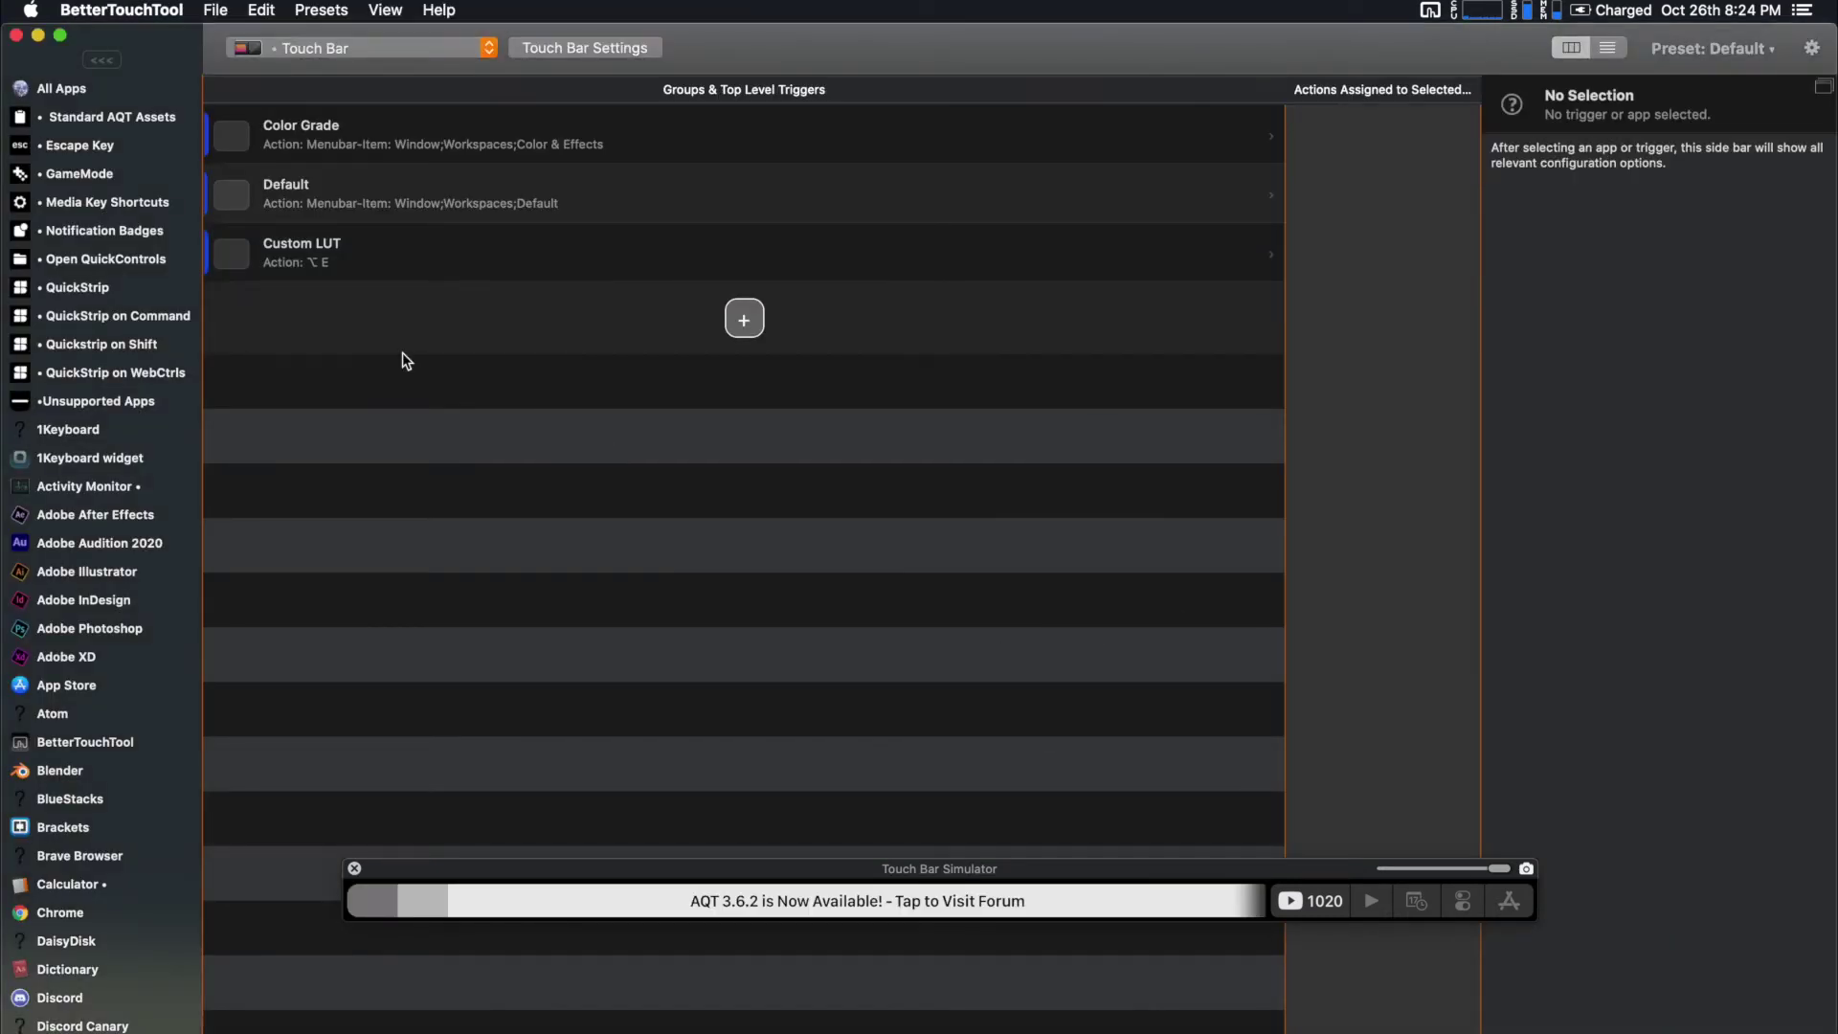
Switch the BetterTouchTool configuration to Trackpad triggers and show the gestures that apply to All Apps
left_click(376, 47)
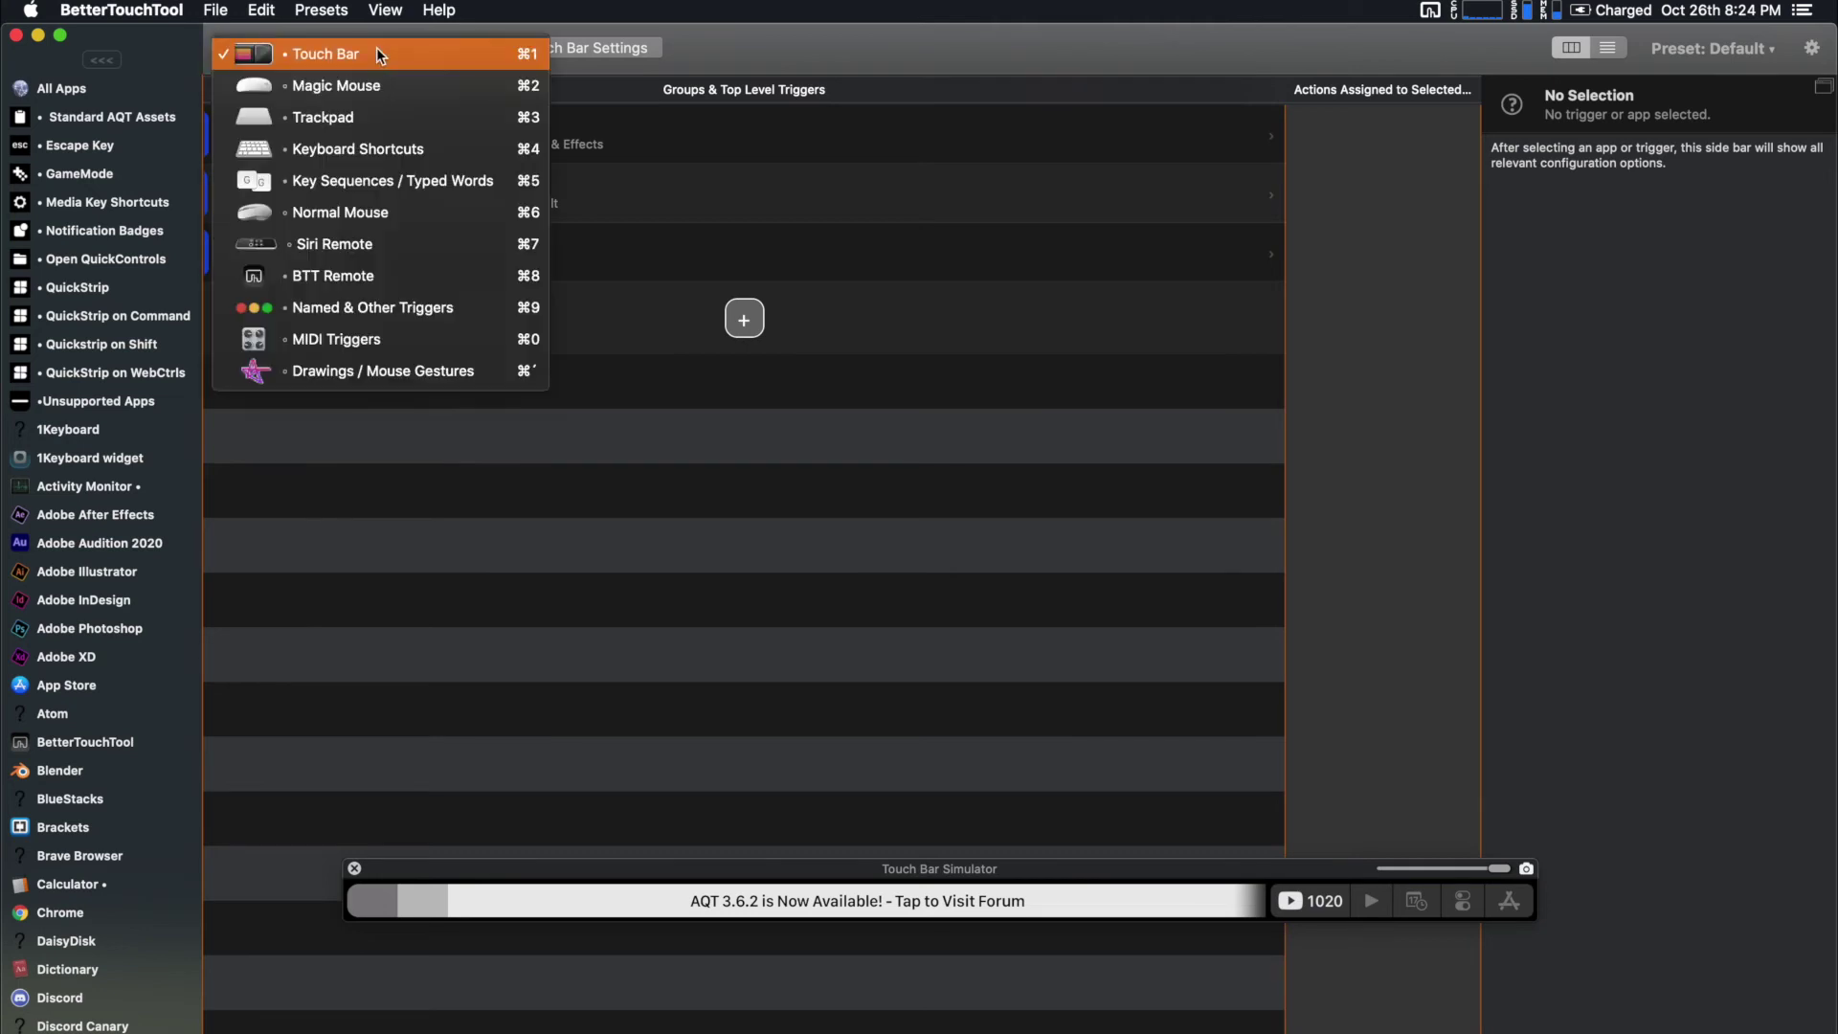
left_click(367, 117)
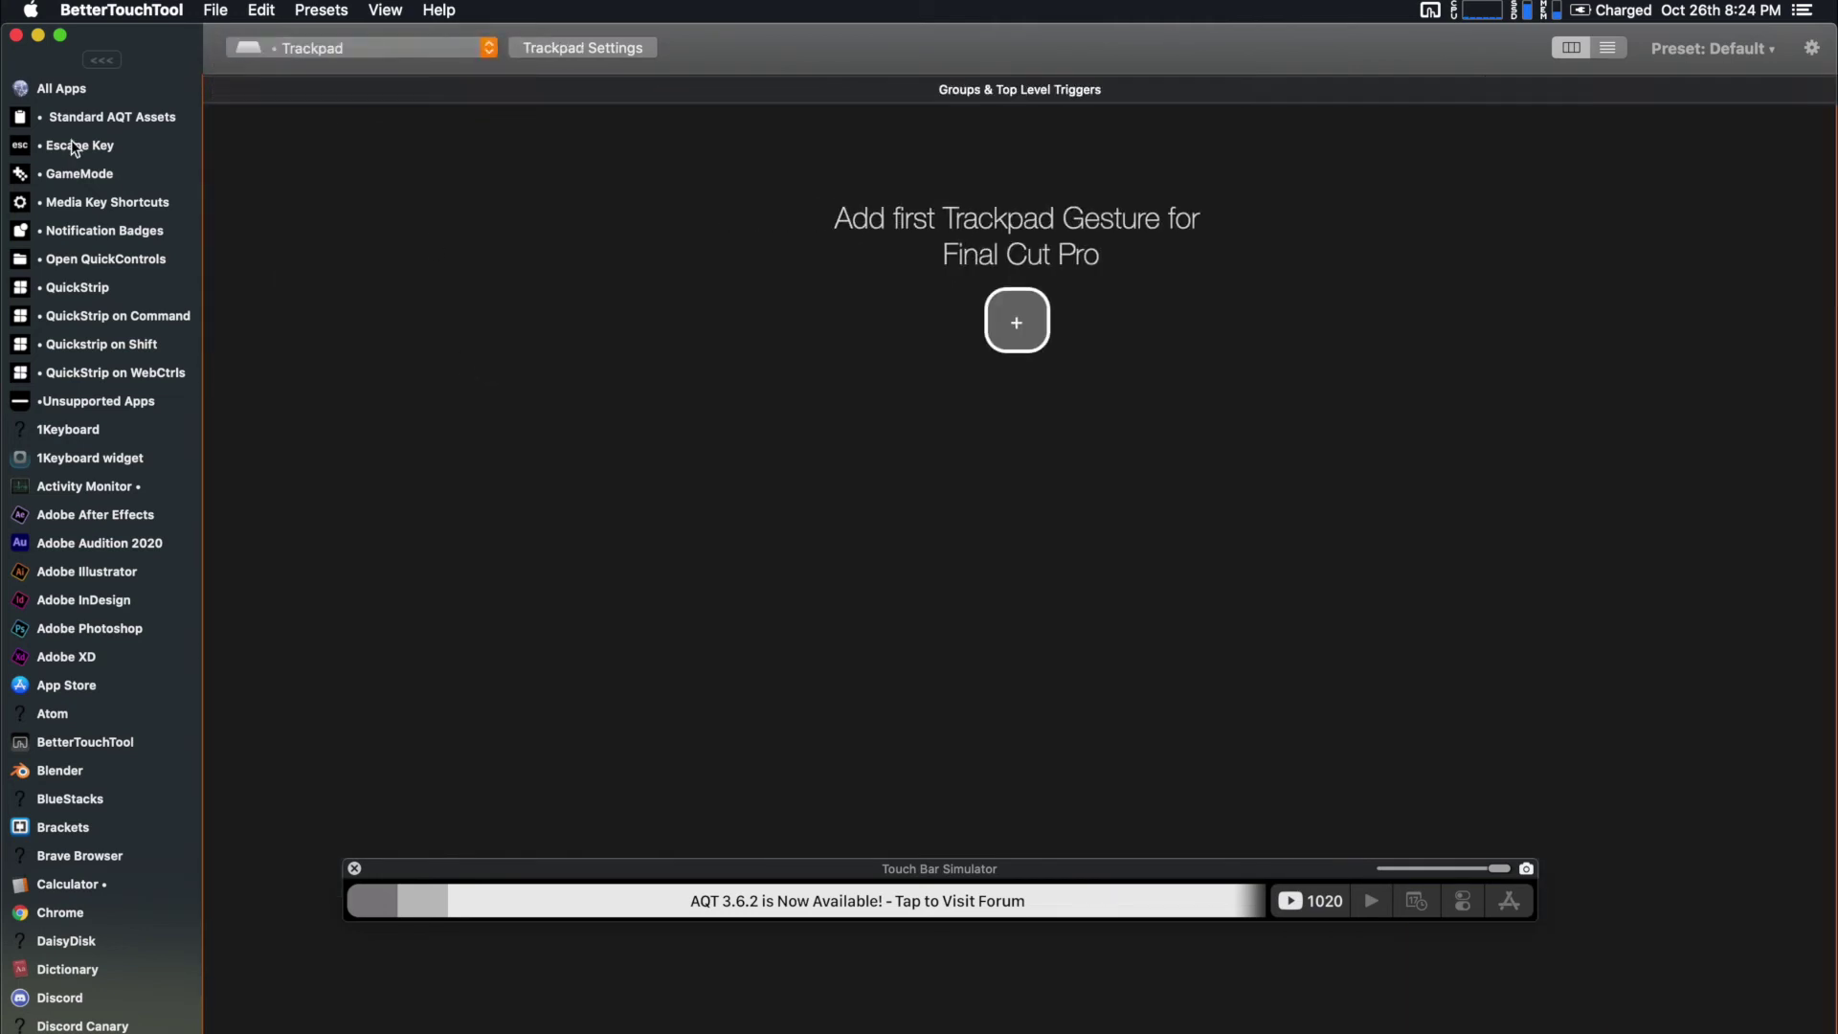
left_click(46, 92)
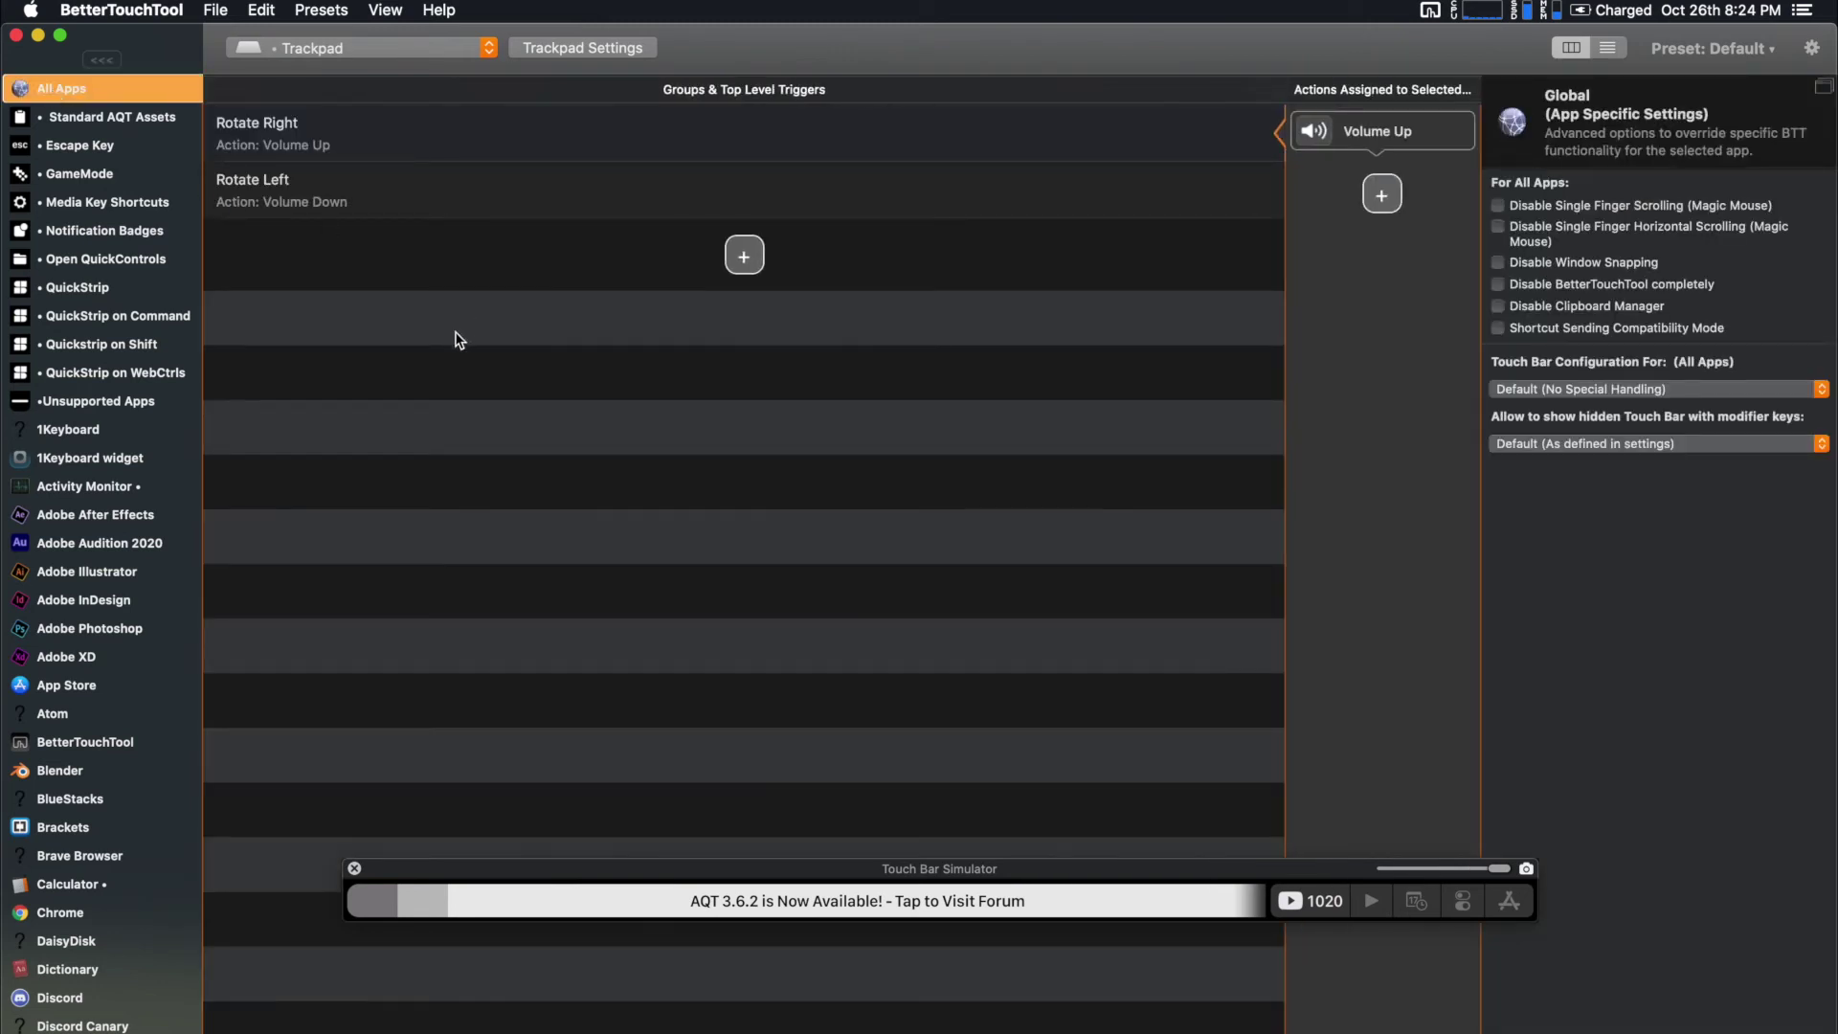
Review the Rotate Right and Rotate Left gestures and their volume actions, leaving neither selected
left_click(442, 144)
left_click(421, 192)
left_click(421, 152)
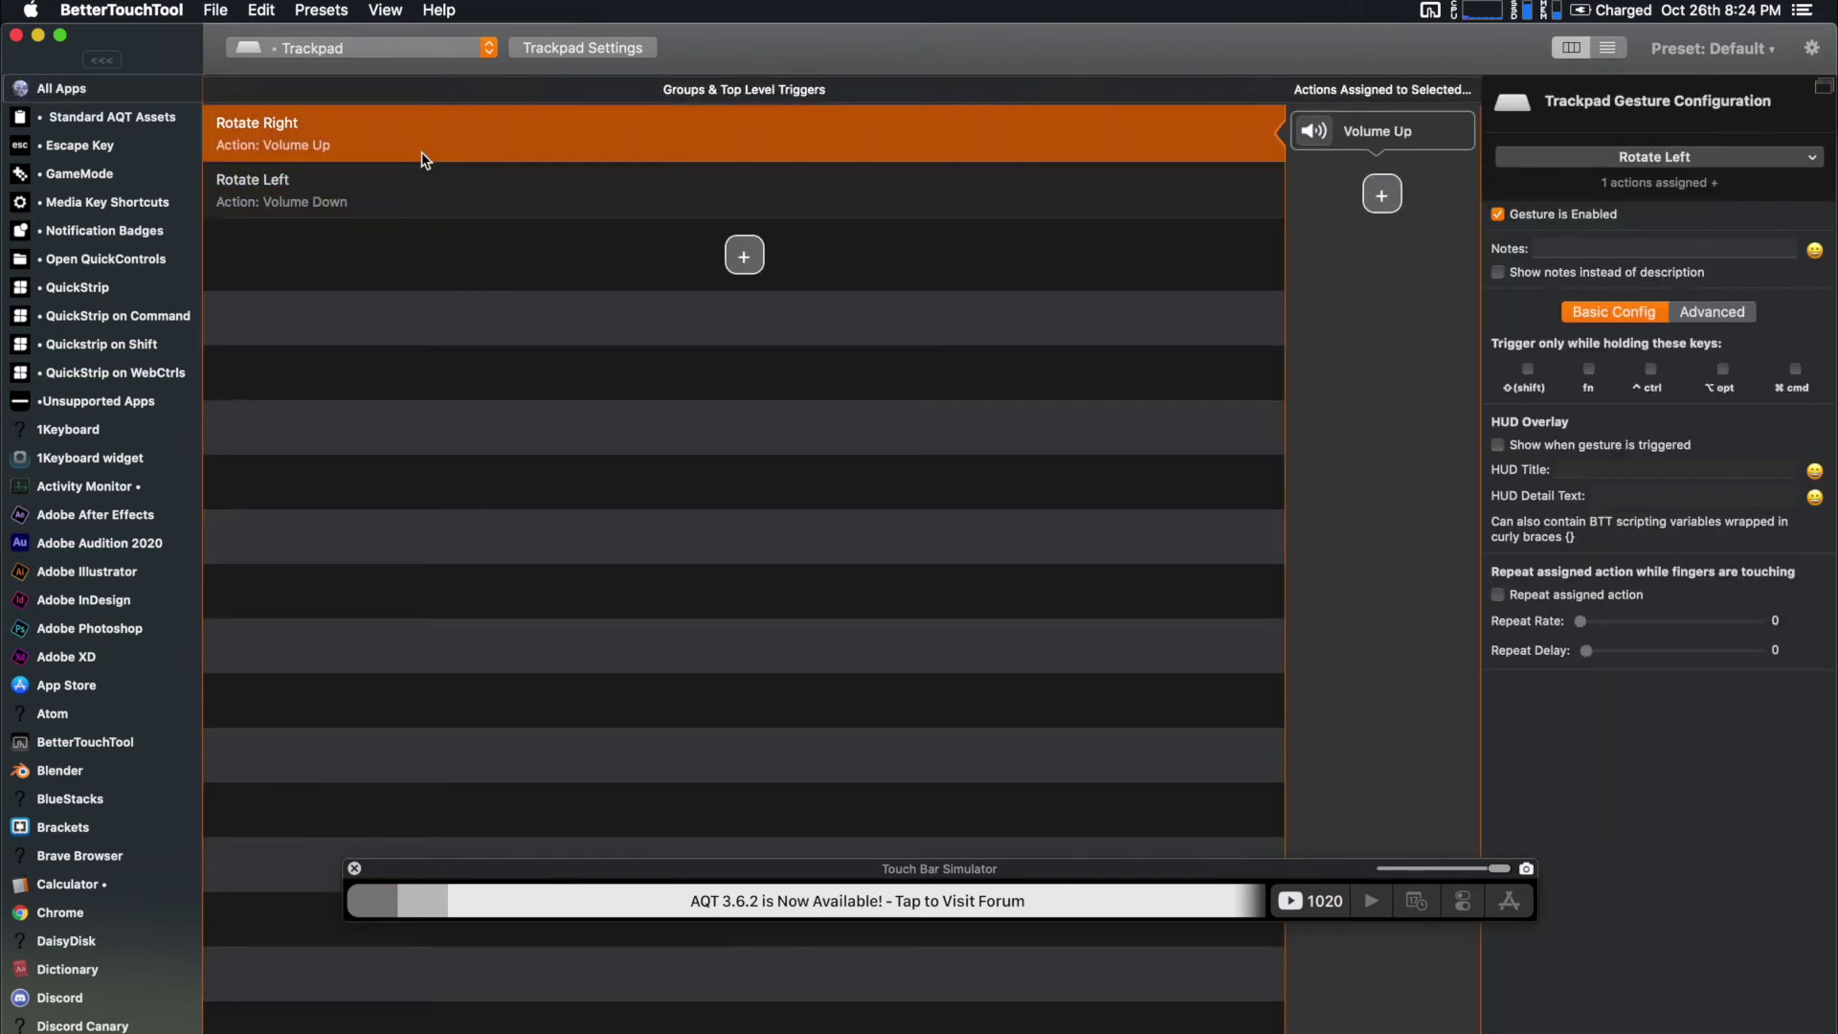
left_click(425, 201)
left_click(528, 358)
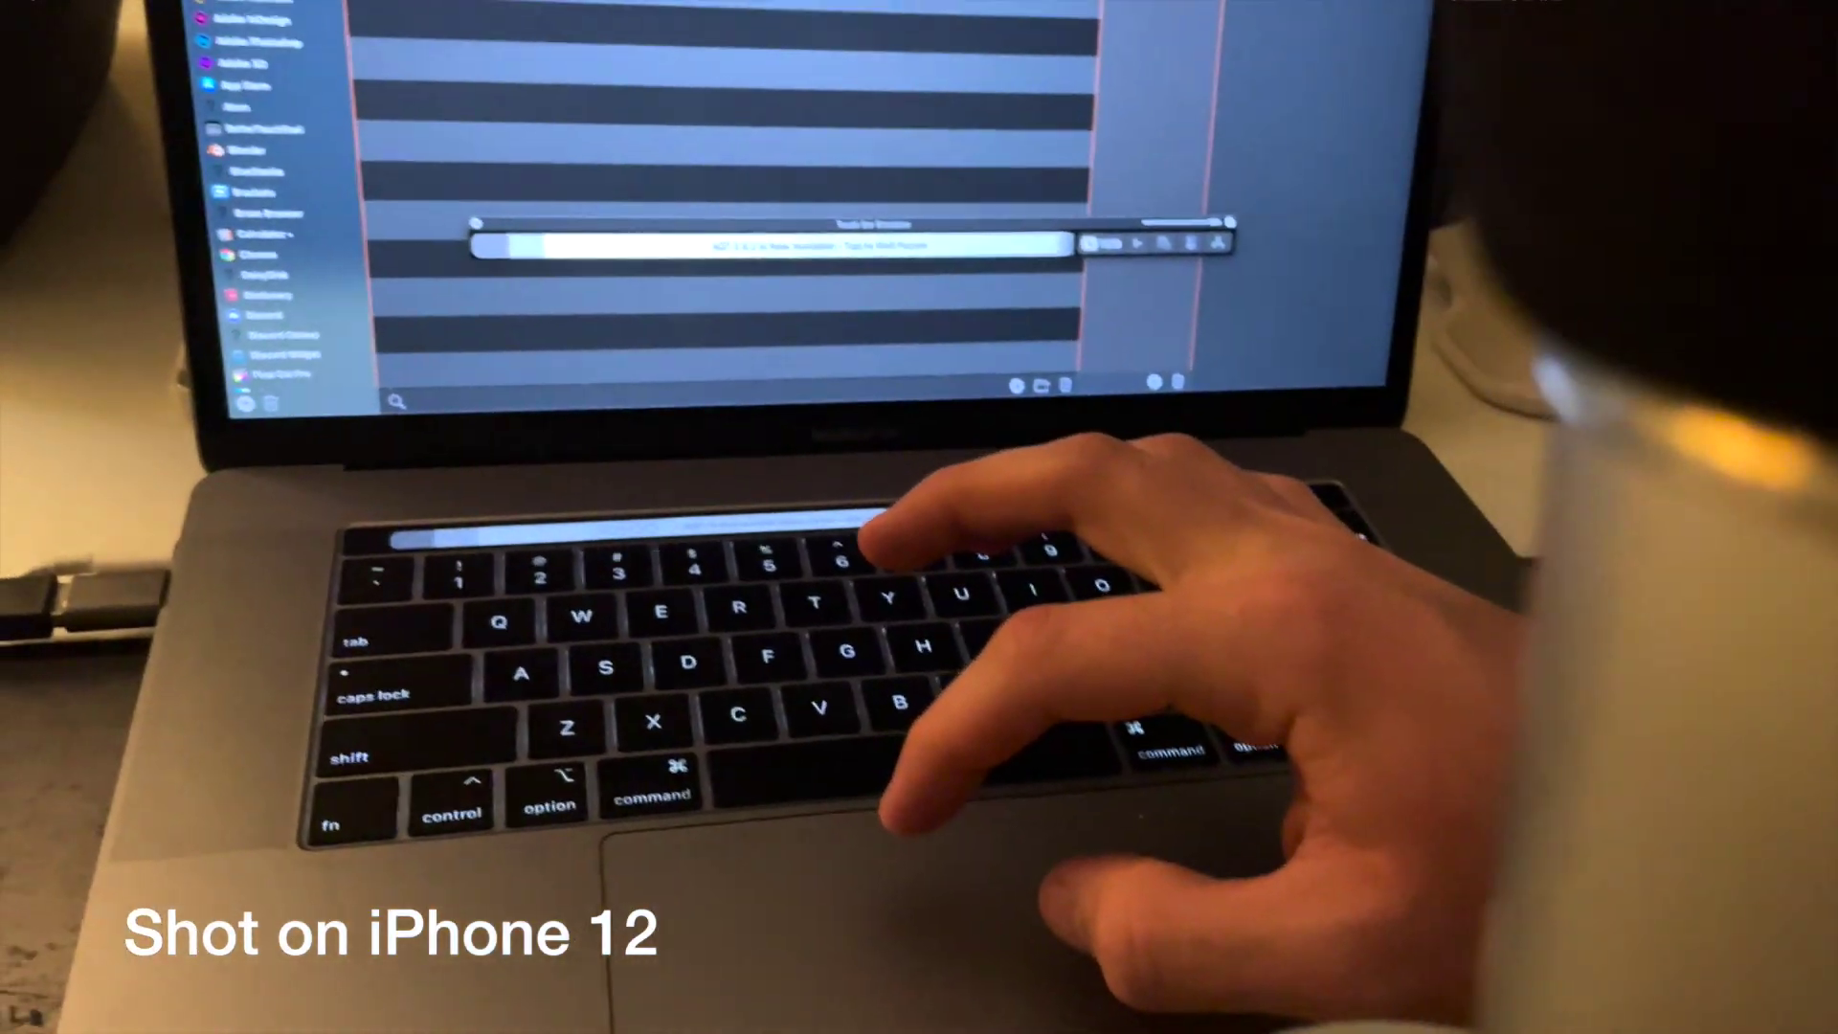
key("XF86AudioRaiseVolume")
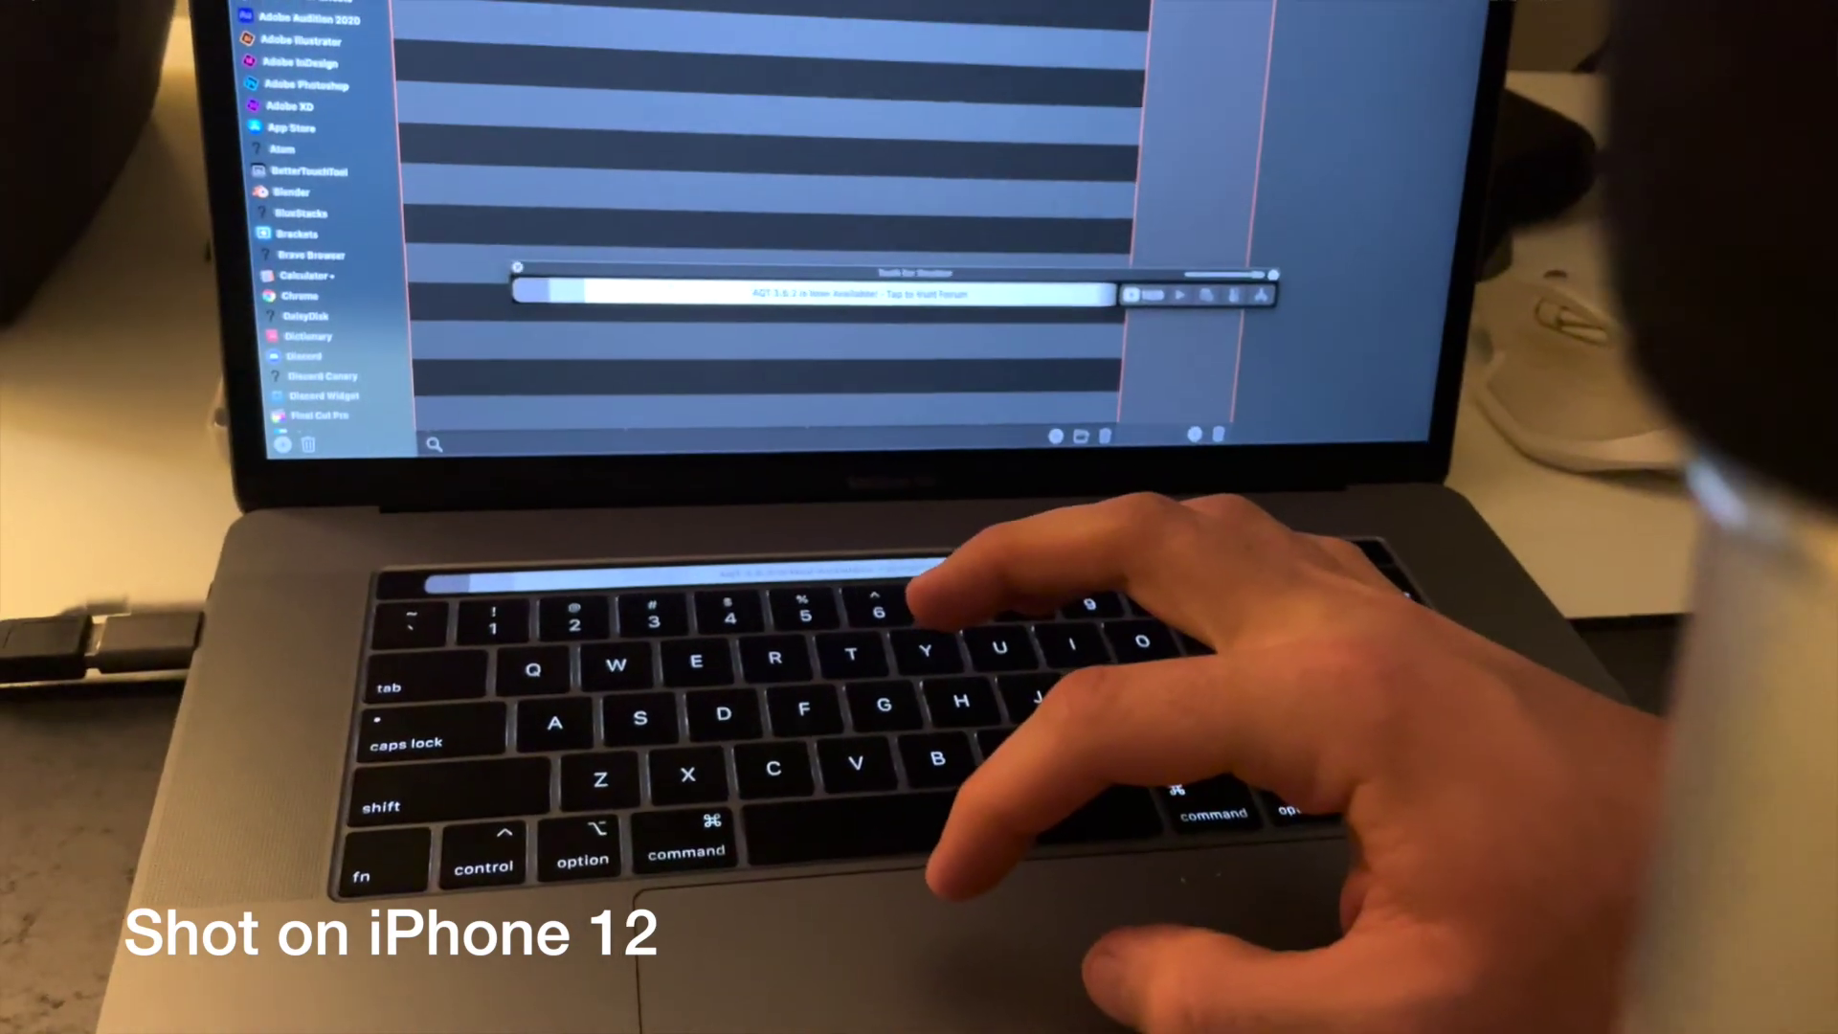
key("XF86AudioRaiseVolume")
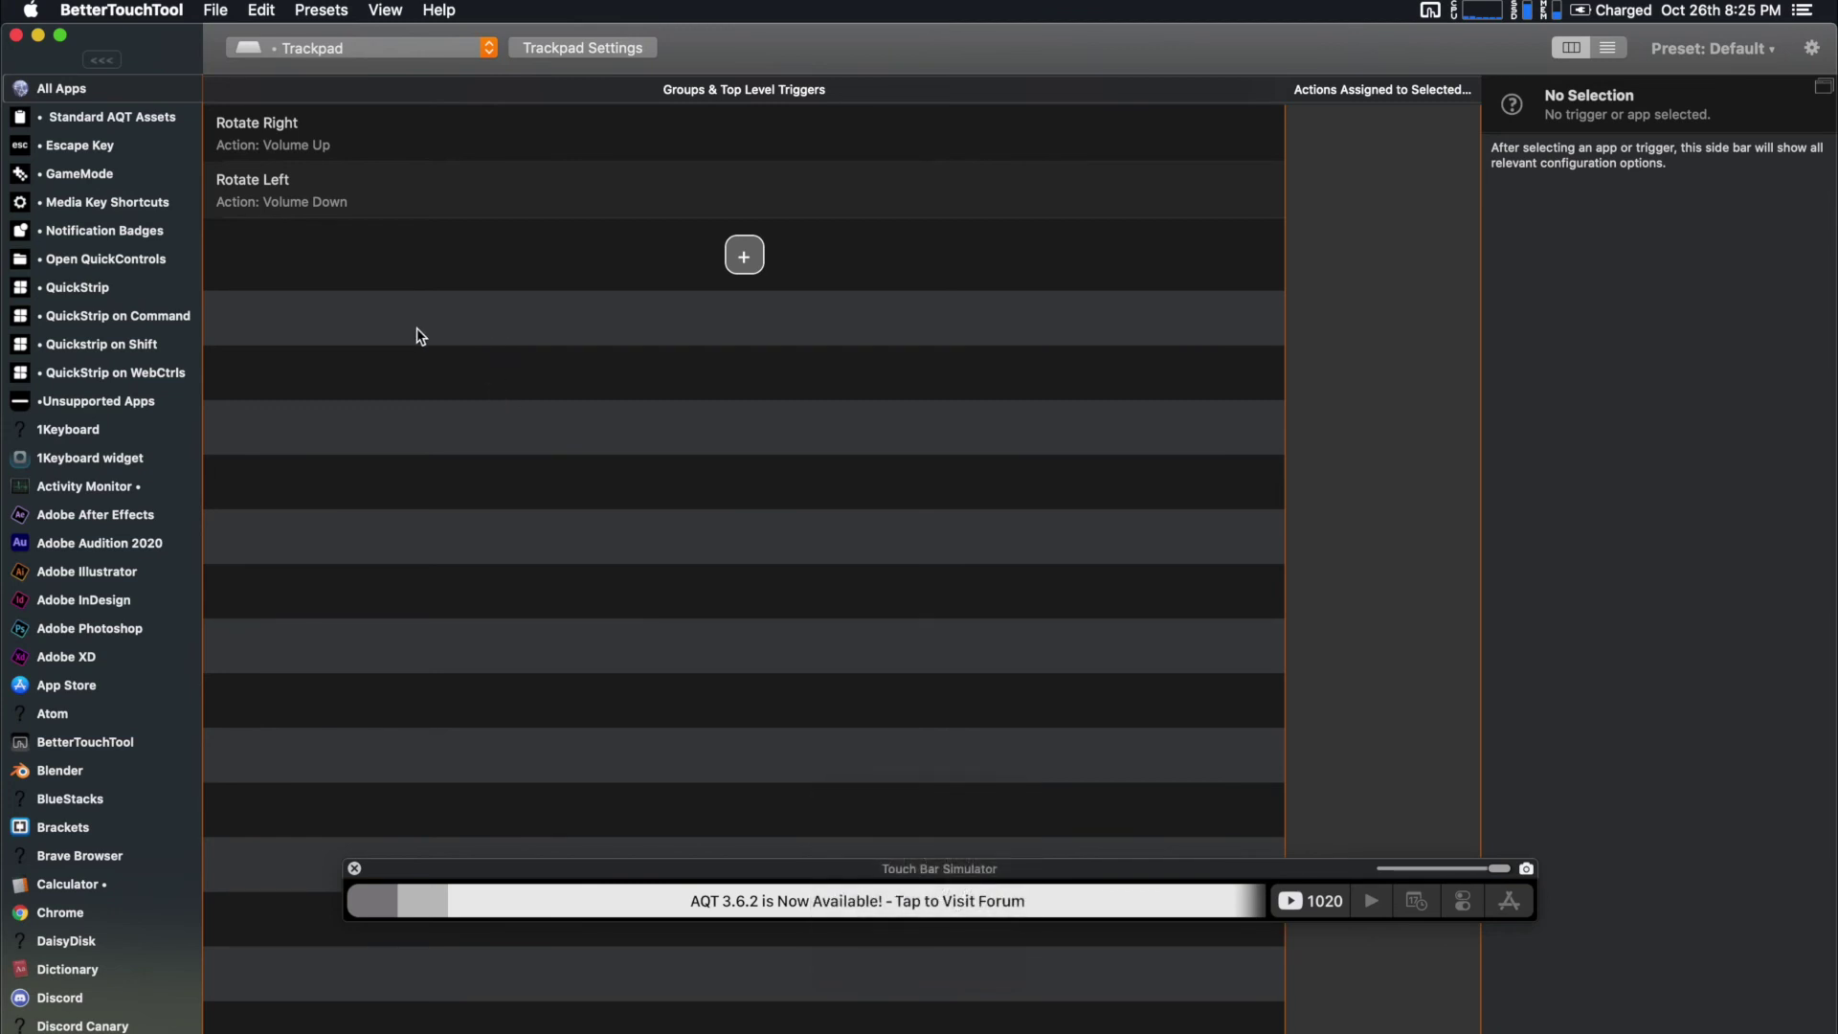
Show the trackpad gestures configured for Google Chrome and switch to the Chrome browser
type("google")
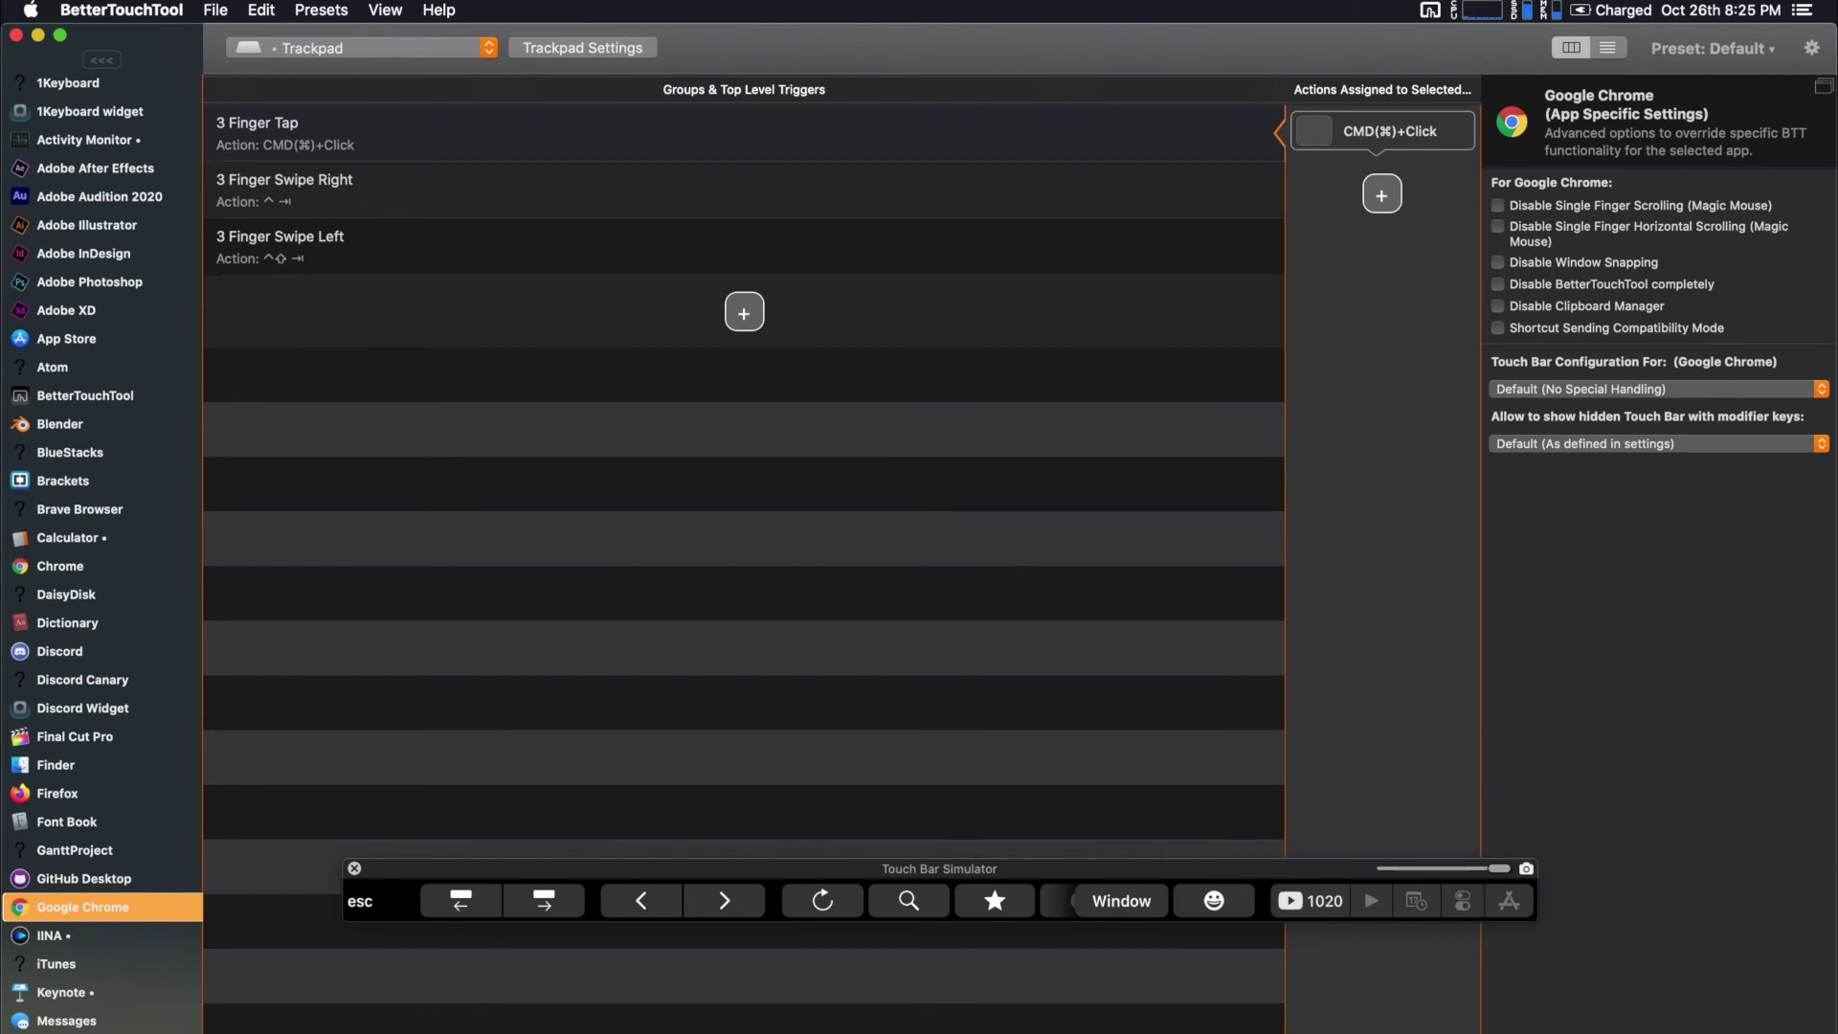
key("super+Tab")
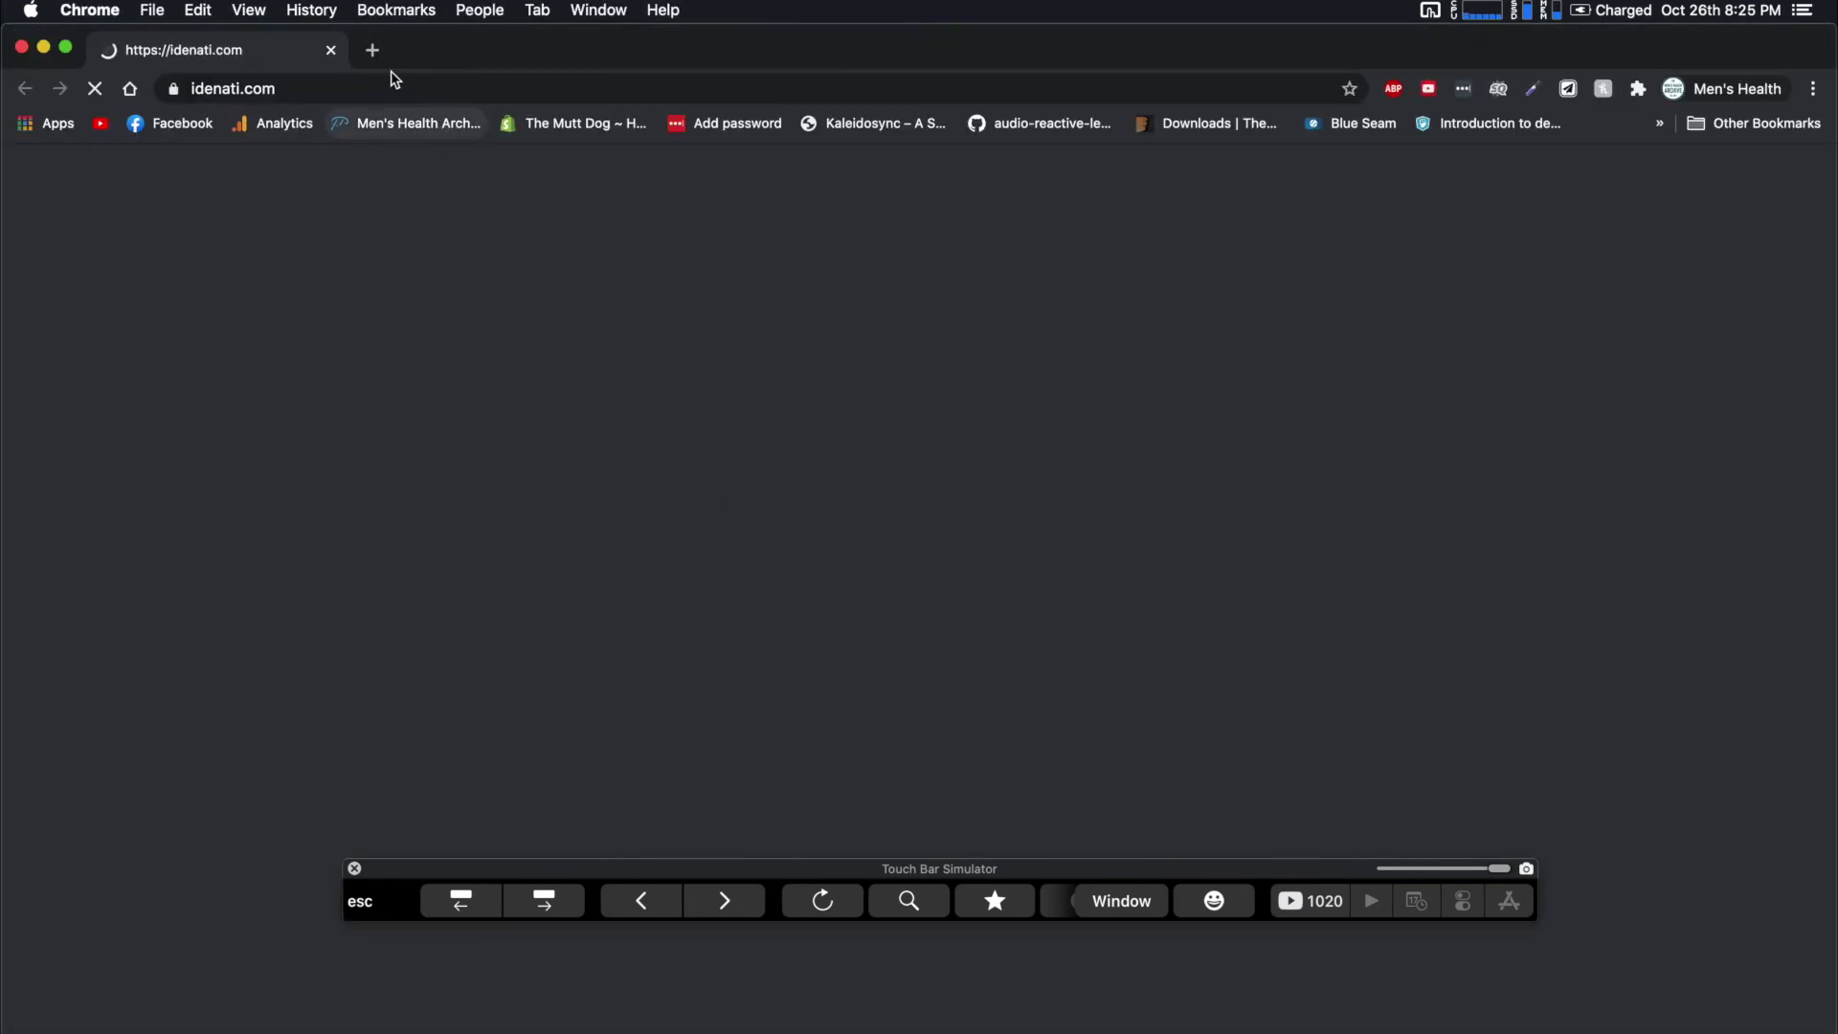
Open youtube.com in a new browser tab
left_click(374, 52)
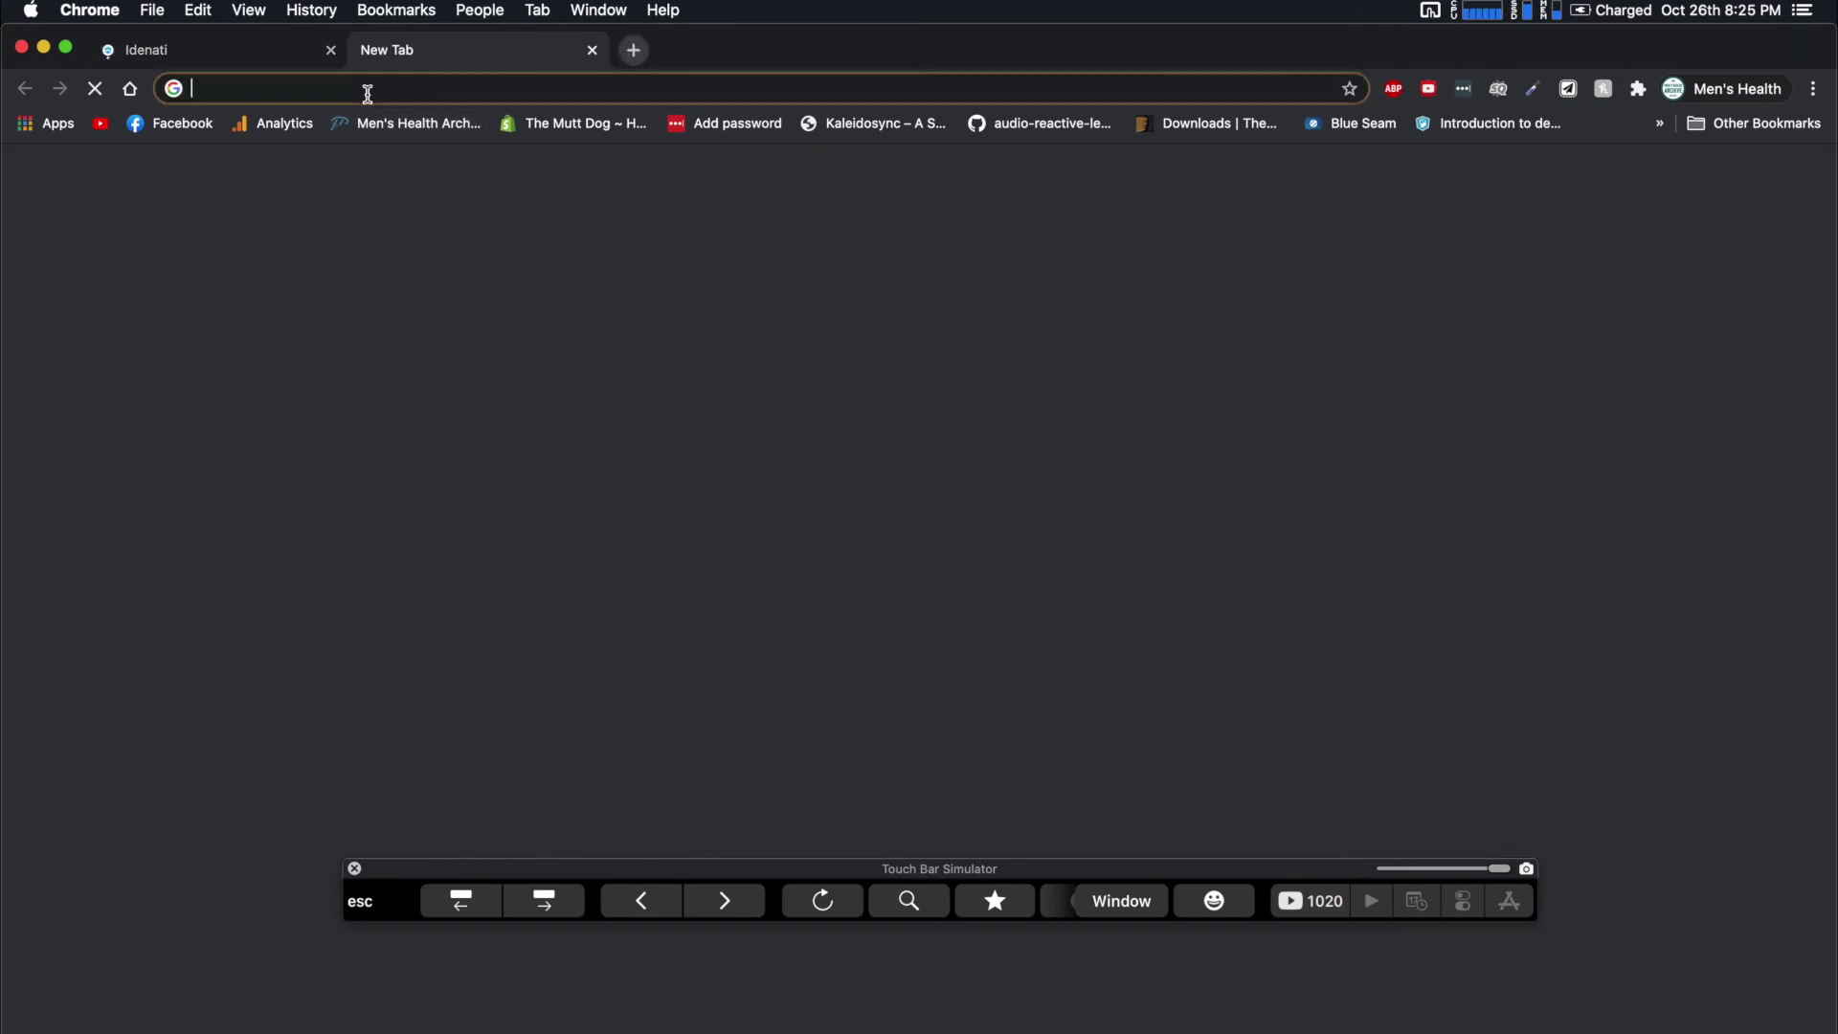
type("youtube.com")
key("Return")
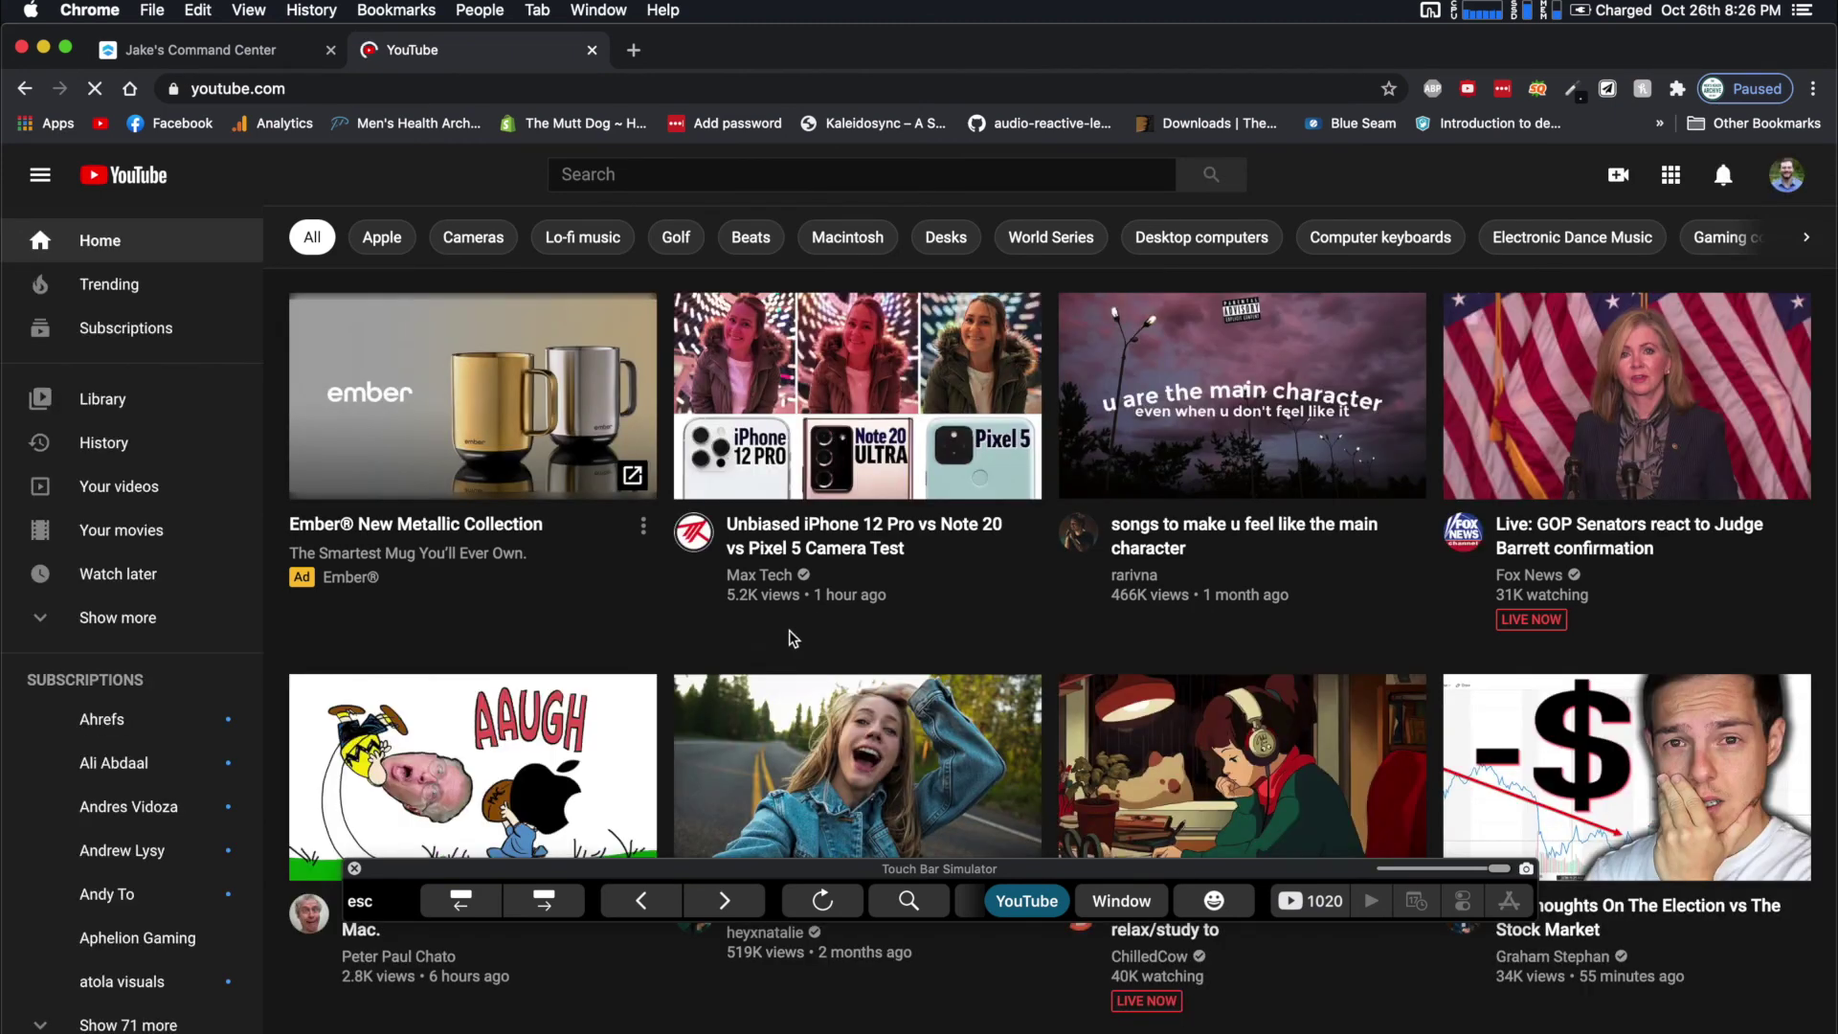
Open the iPhone 12 Pro camera test, lofi hip hop radio and My Thoughts On The Election videos in background tabs from the YouTube home page
left_click(841, 408, "super")
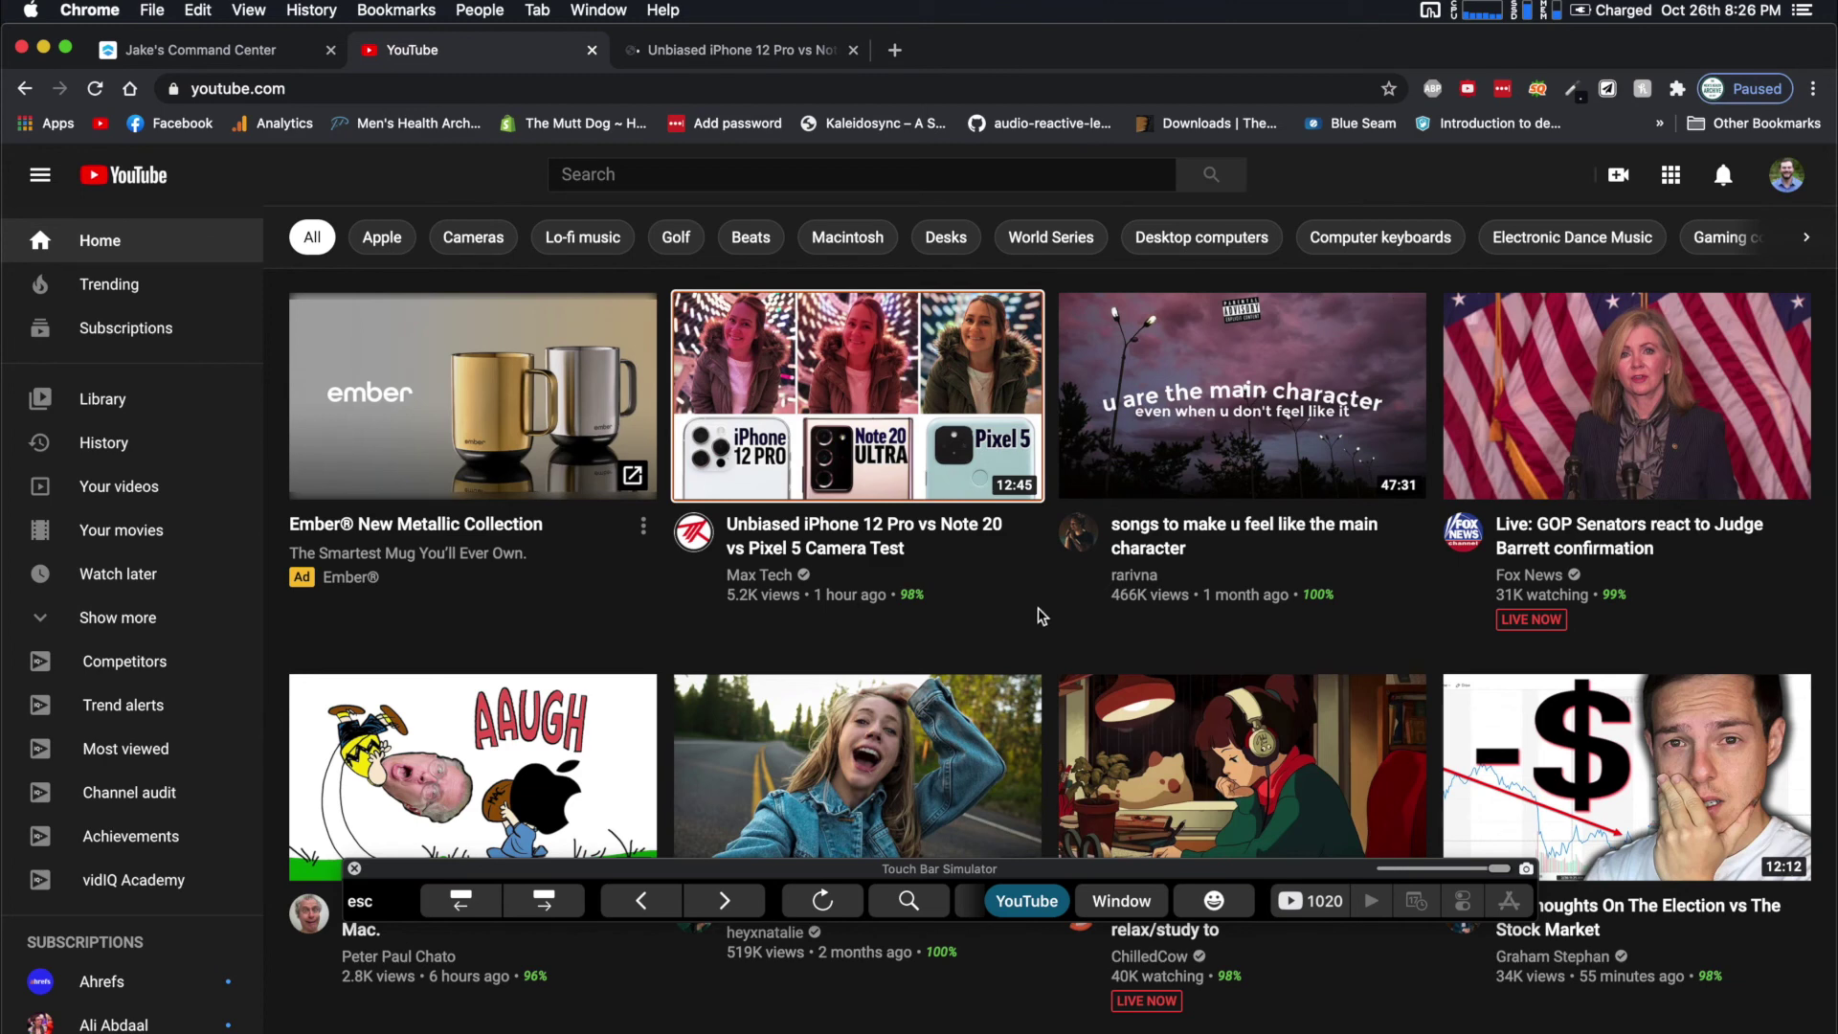
scroll(1041, 609, "down", 2)
scroll(1041, 609, "down", 5)
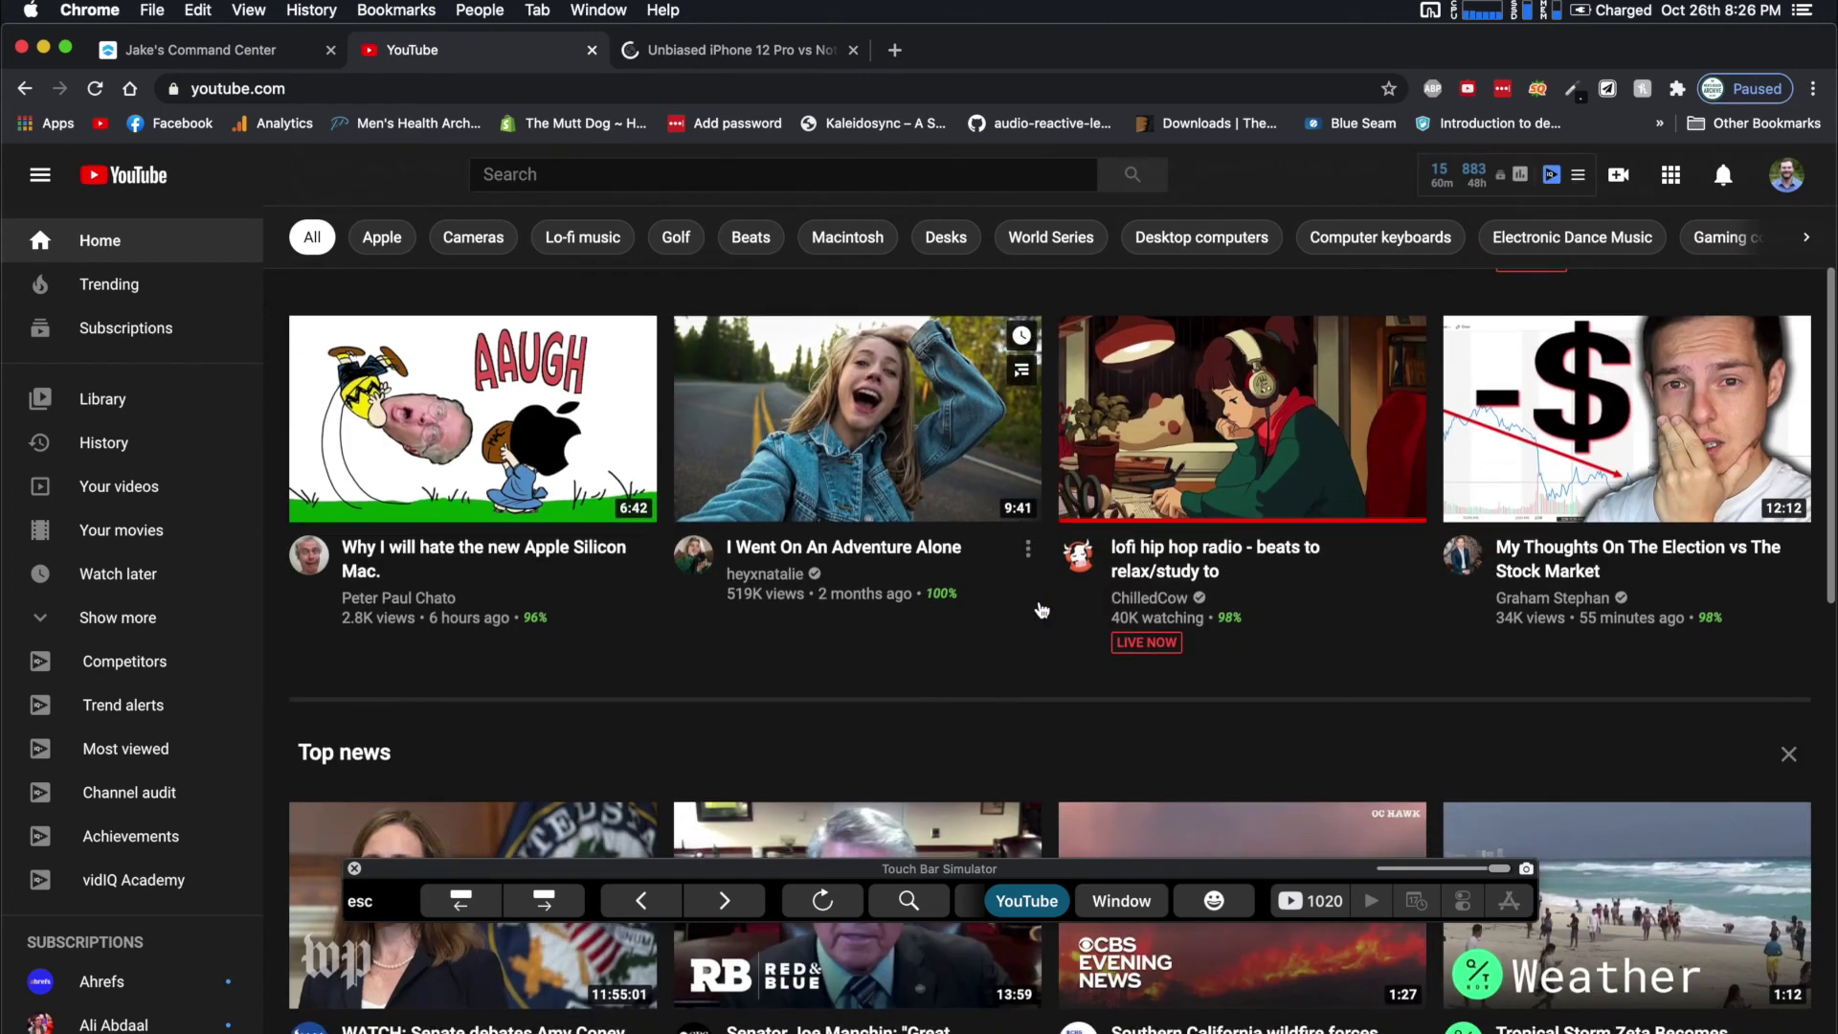
left_click(1234, 407, "super")
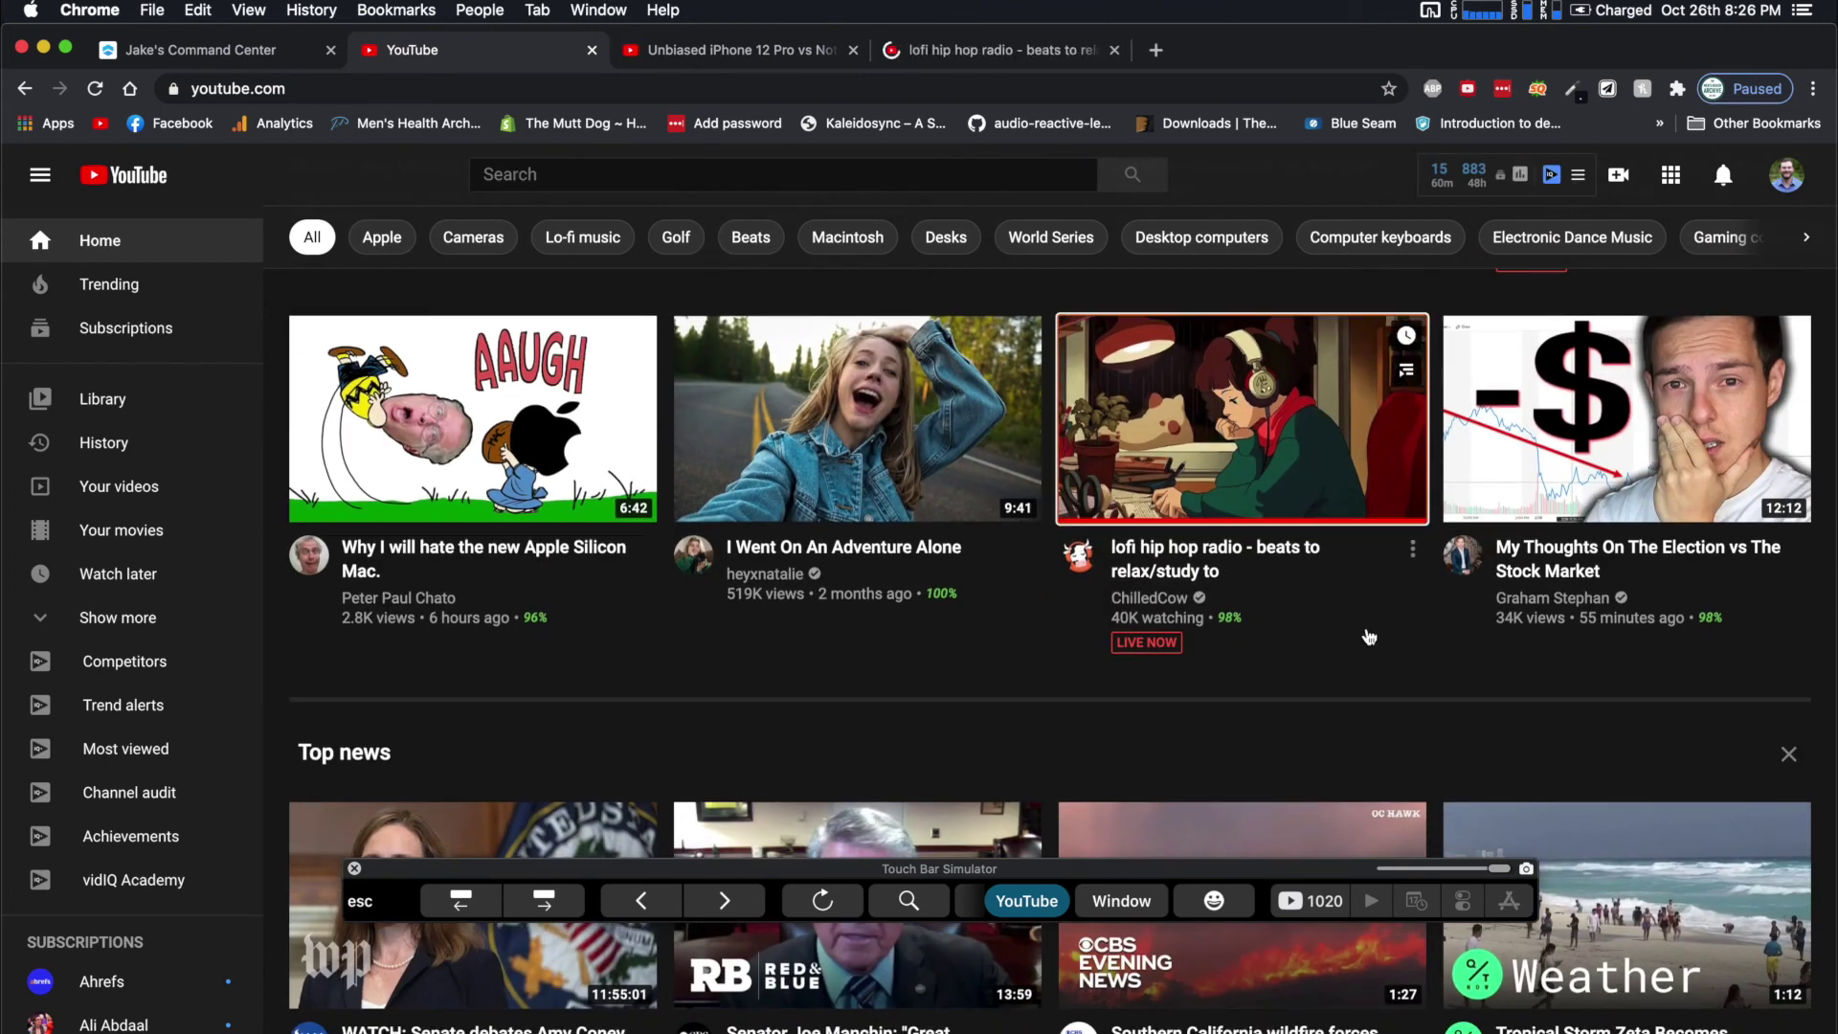
left_click(1547, 471, "super")
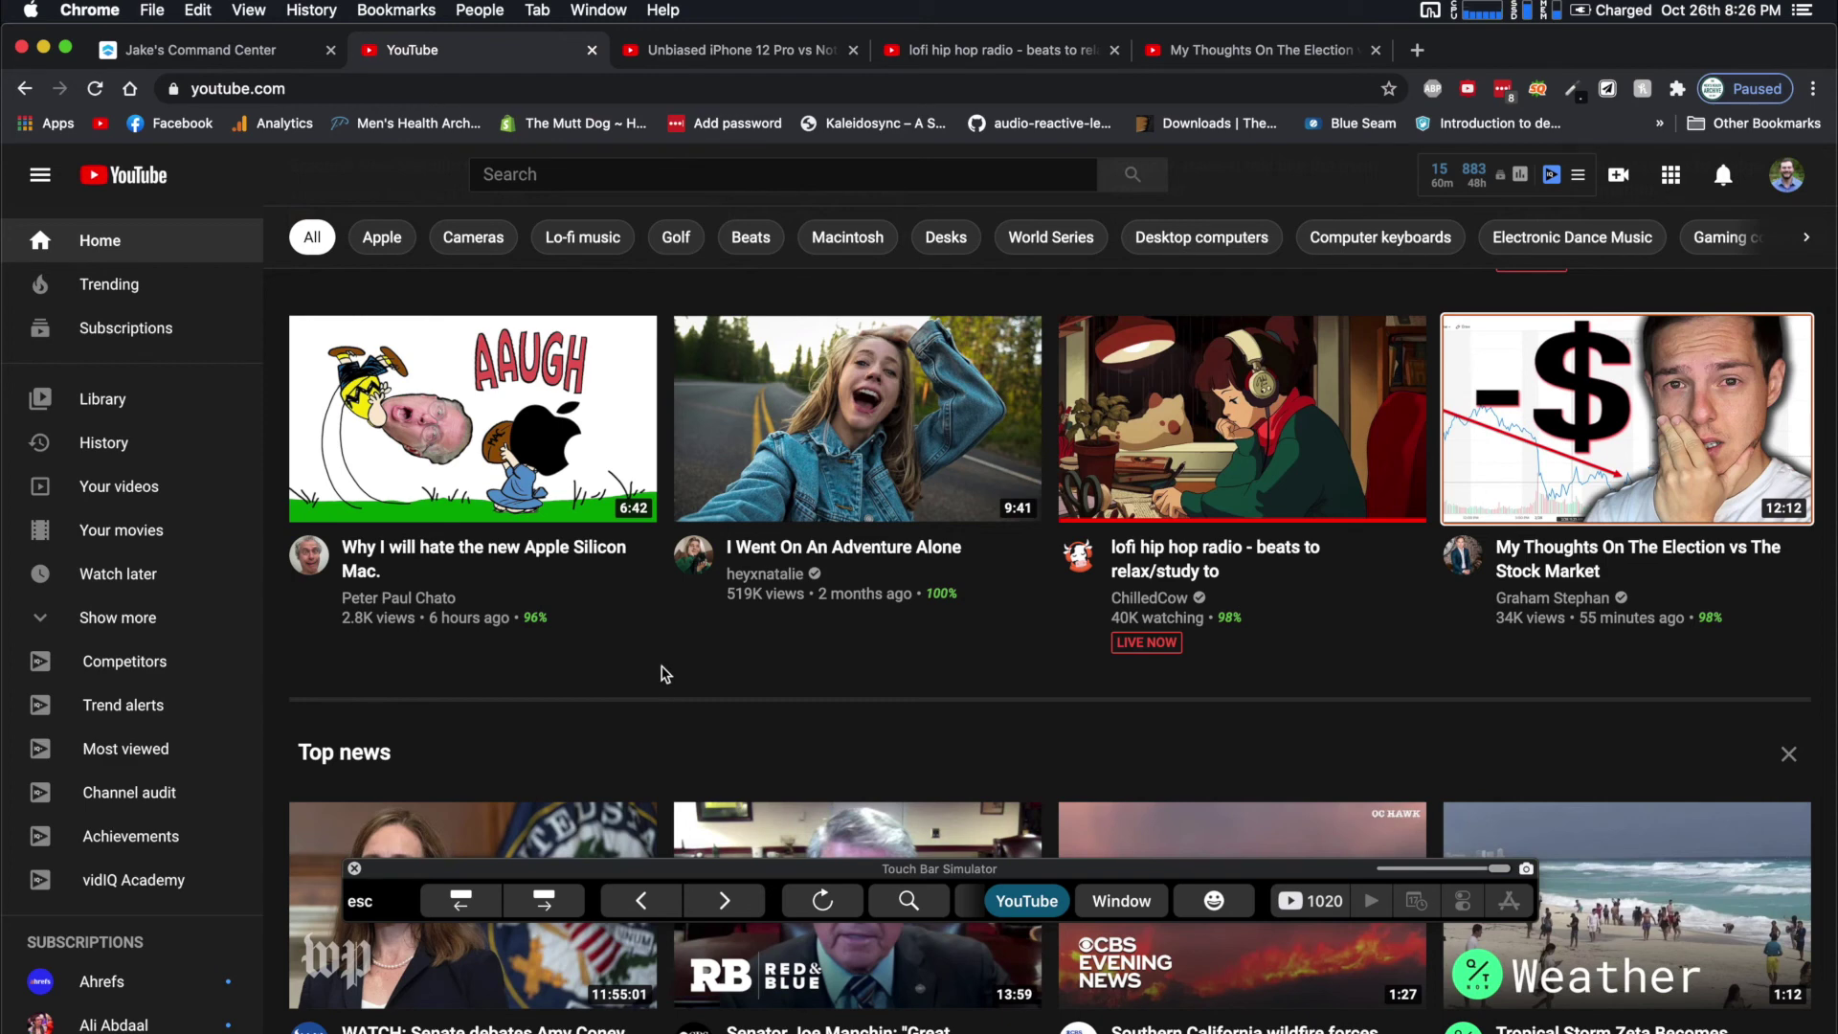
Visit the iPhone 12 Pro camera test tab, closing the extra advertisement tab, and return to the YouTube home tab
key("ctrl+Tab")
left_click(680, 593)
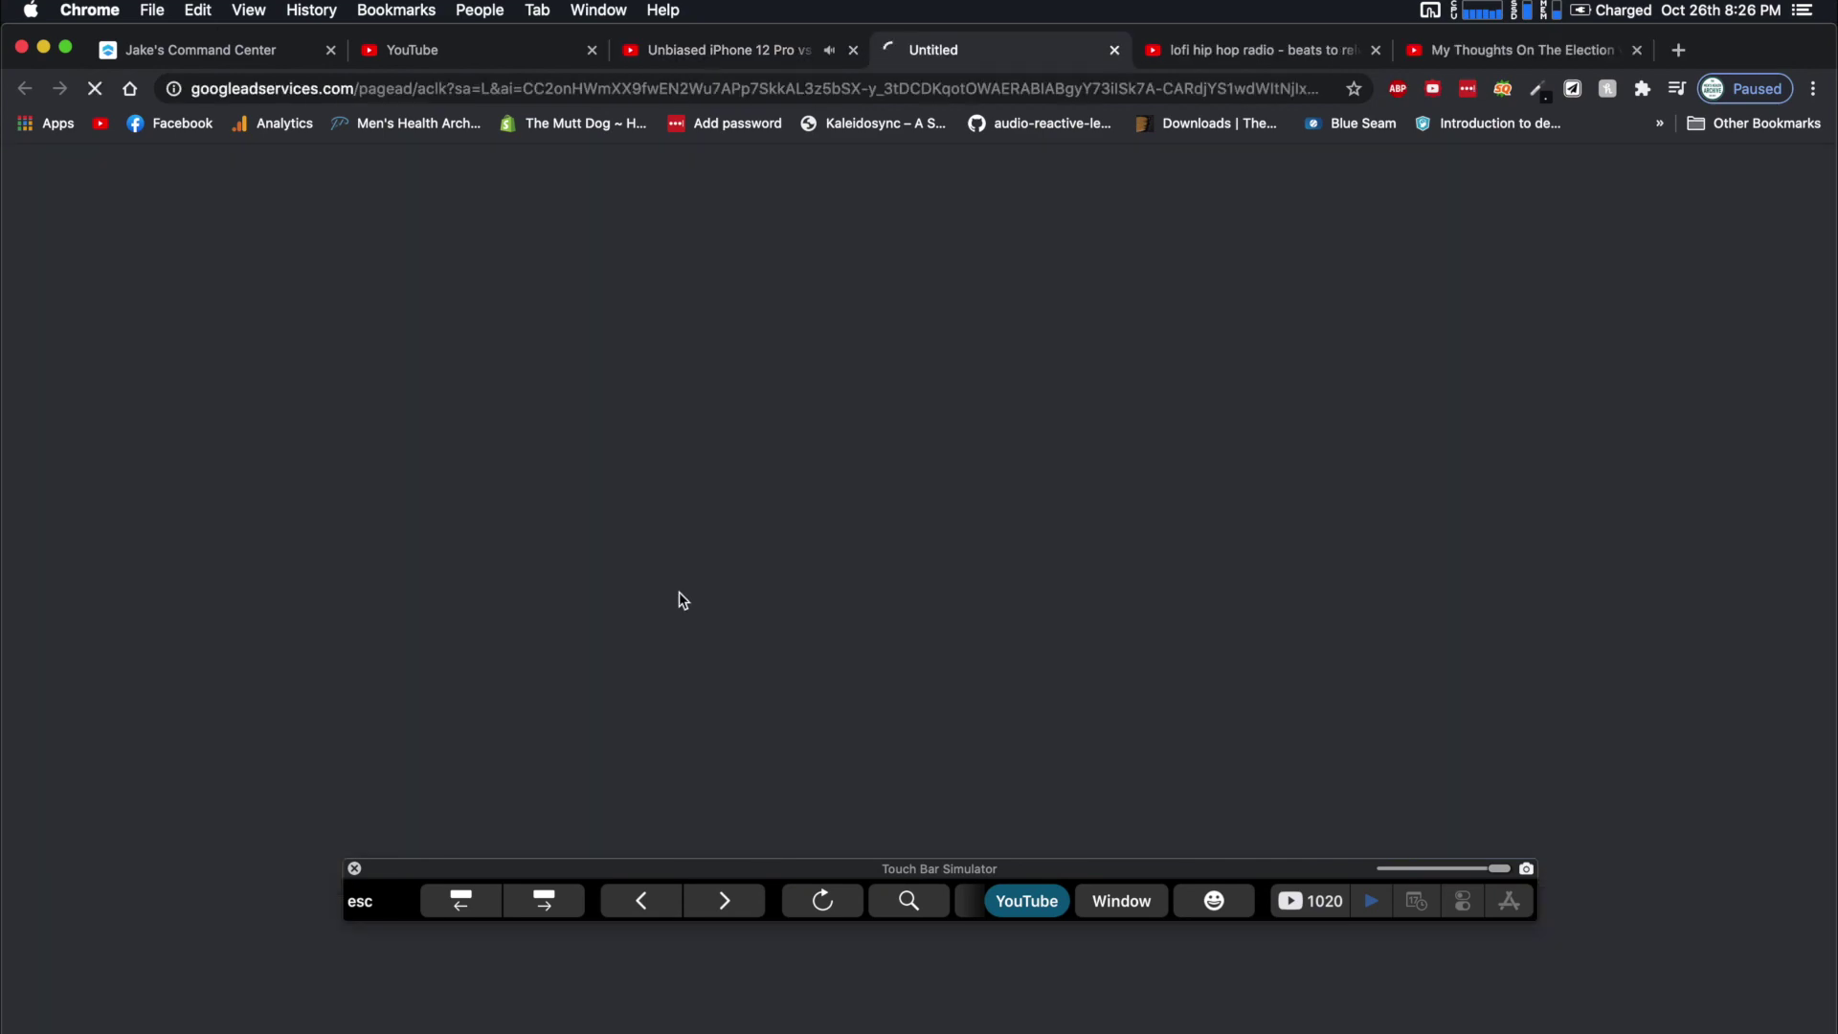
left_click(1118, 50)
key("ctrl+shift+Tab")
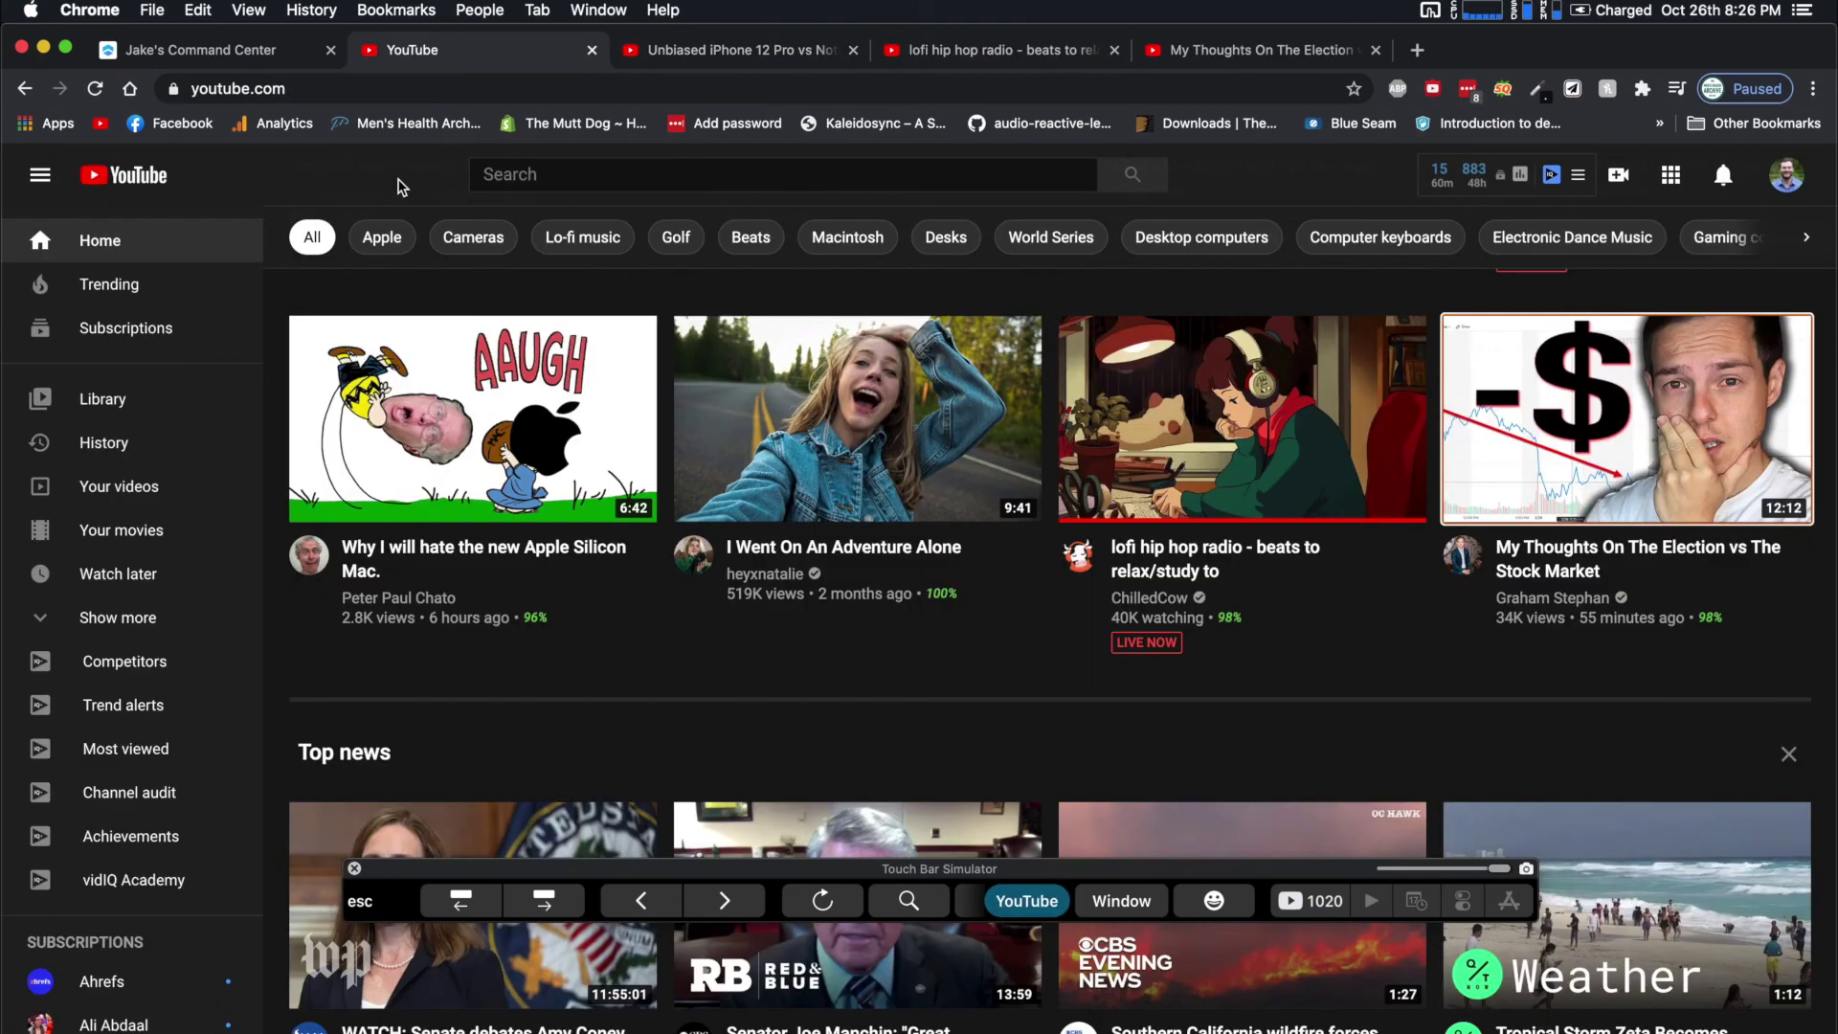
Cycle back and forth between the idenati.com, YouTube home and camera test tabs, ending on the YouTube home page
key("ctrl+Tab")
key("ctrl+shift+Tab")
key("ctrl+shift+Tab")
key("ctrl+Tab")
key("ctrl+Tab")
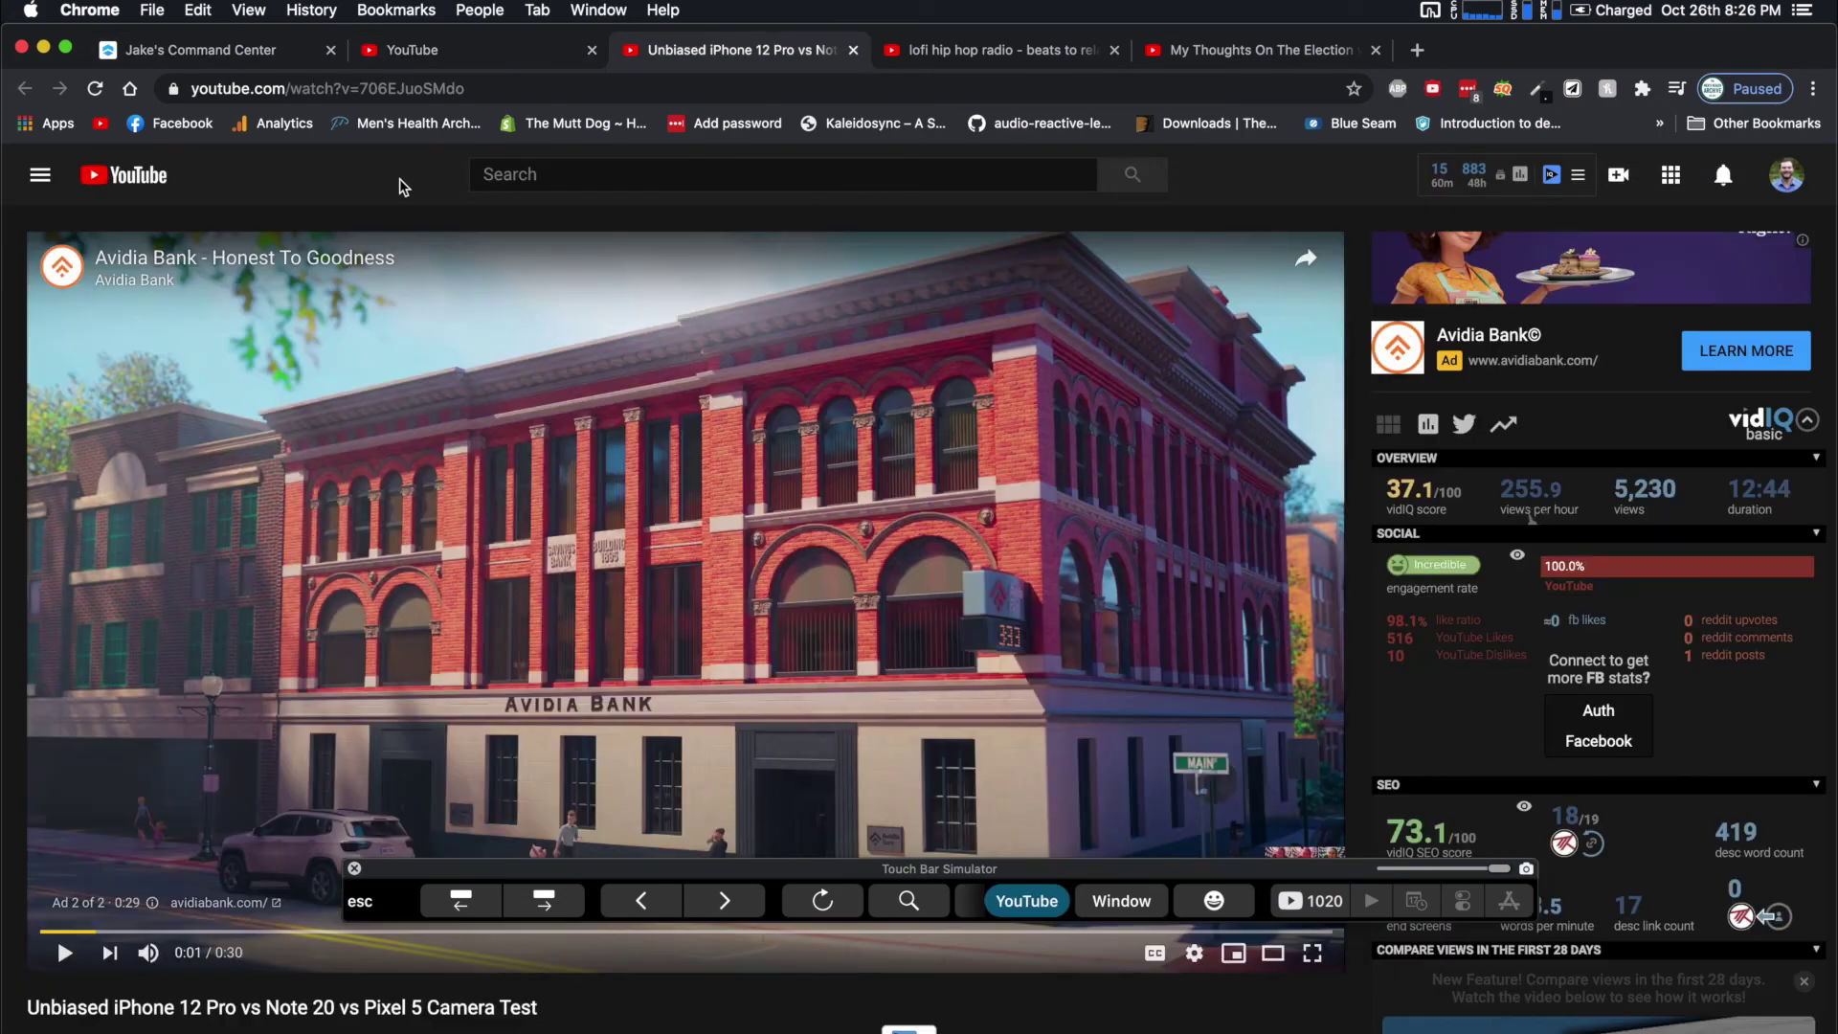
key("ctrl+shift+Tab")
key("ctrl+shift+Tab")
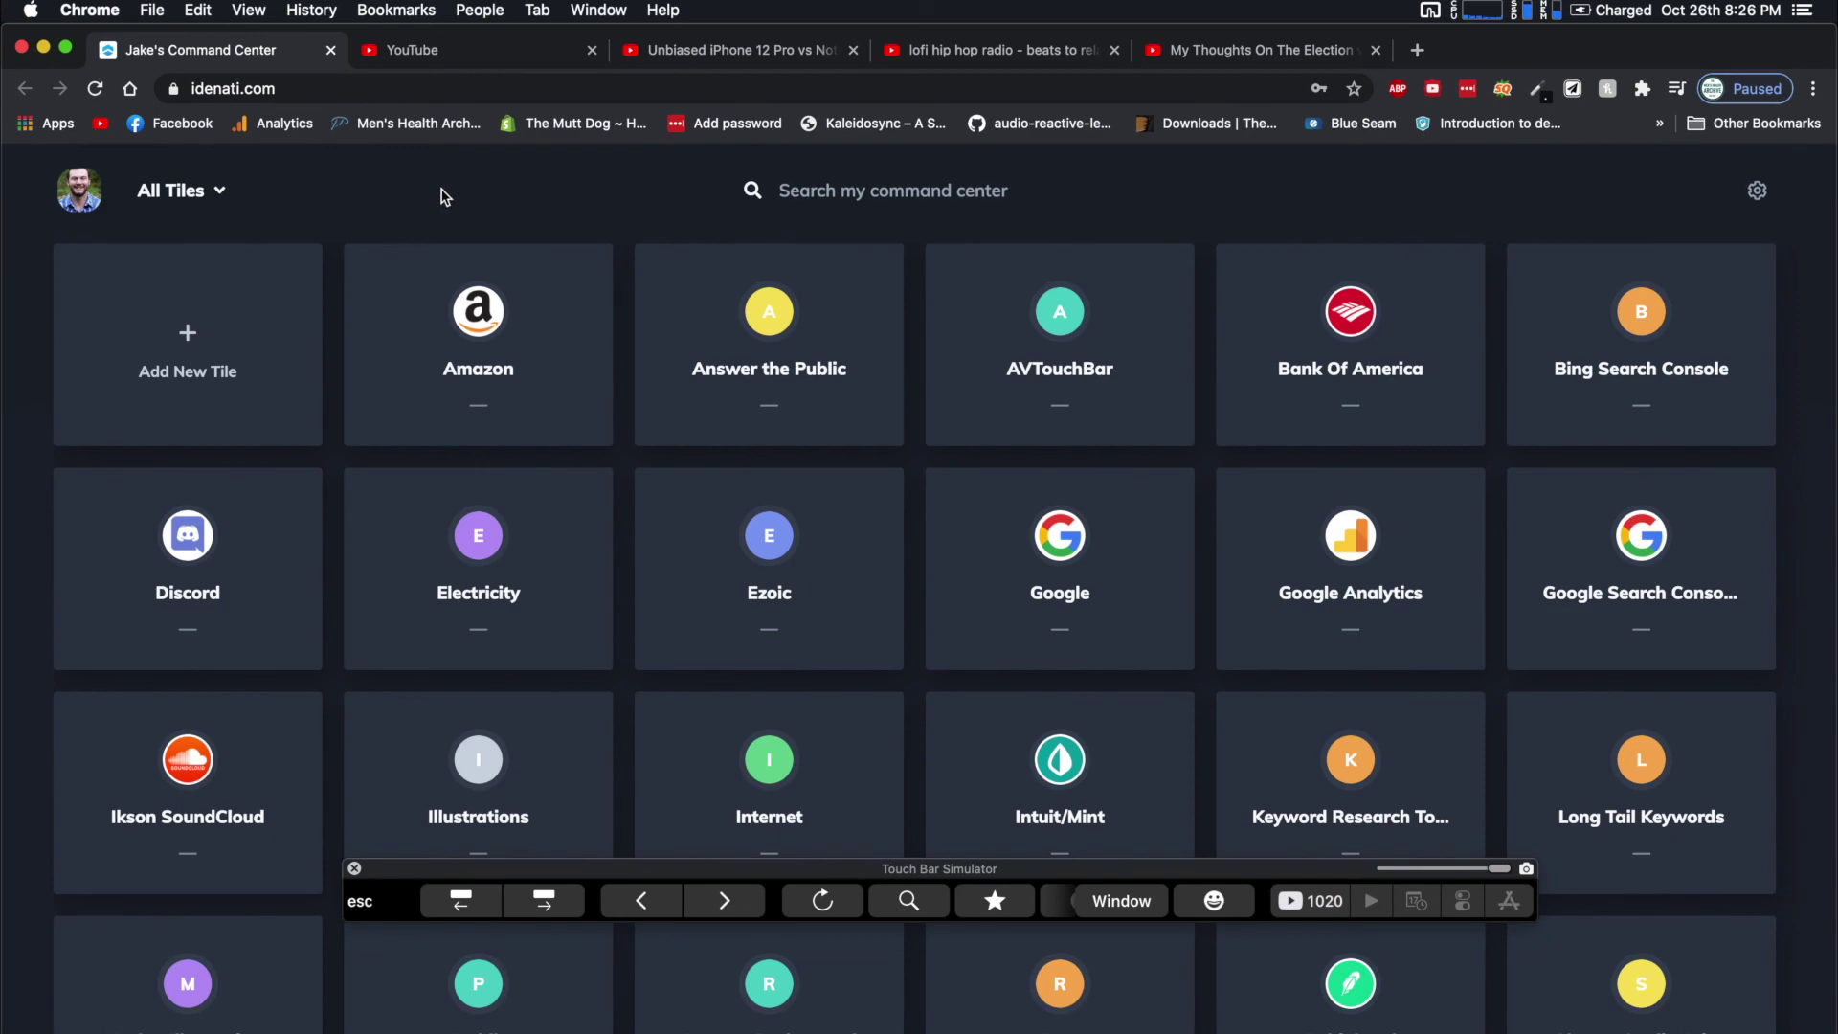
key("ctrl+Tab")
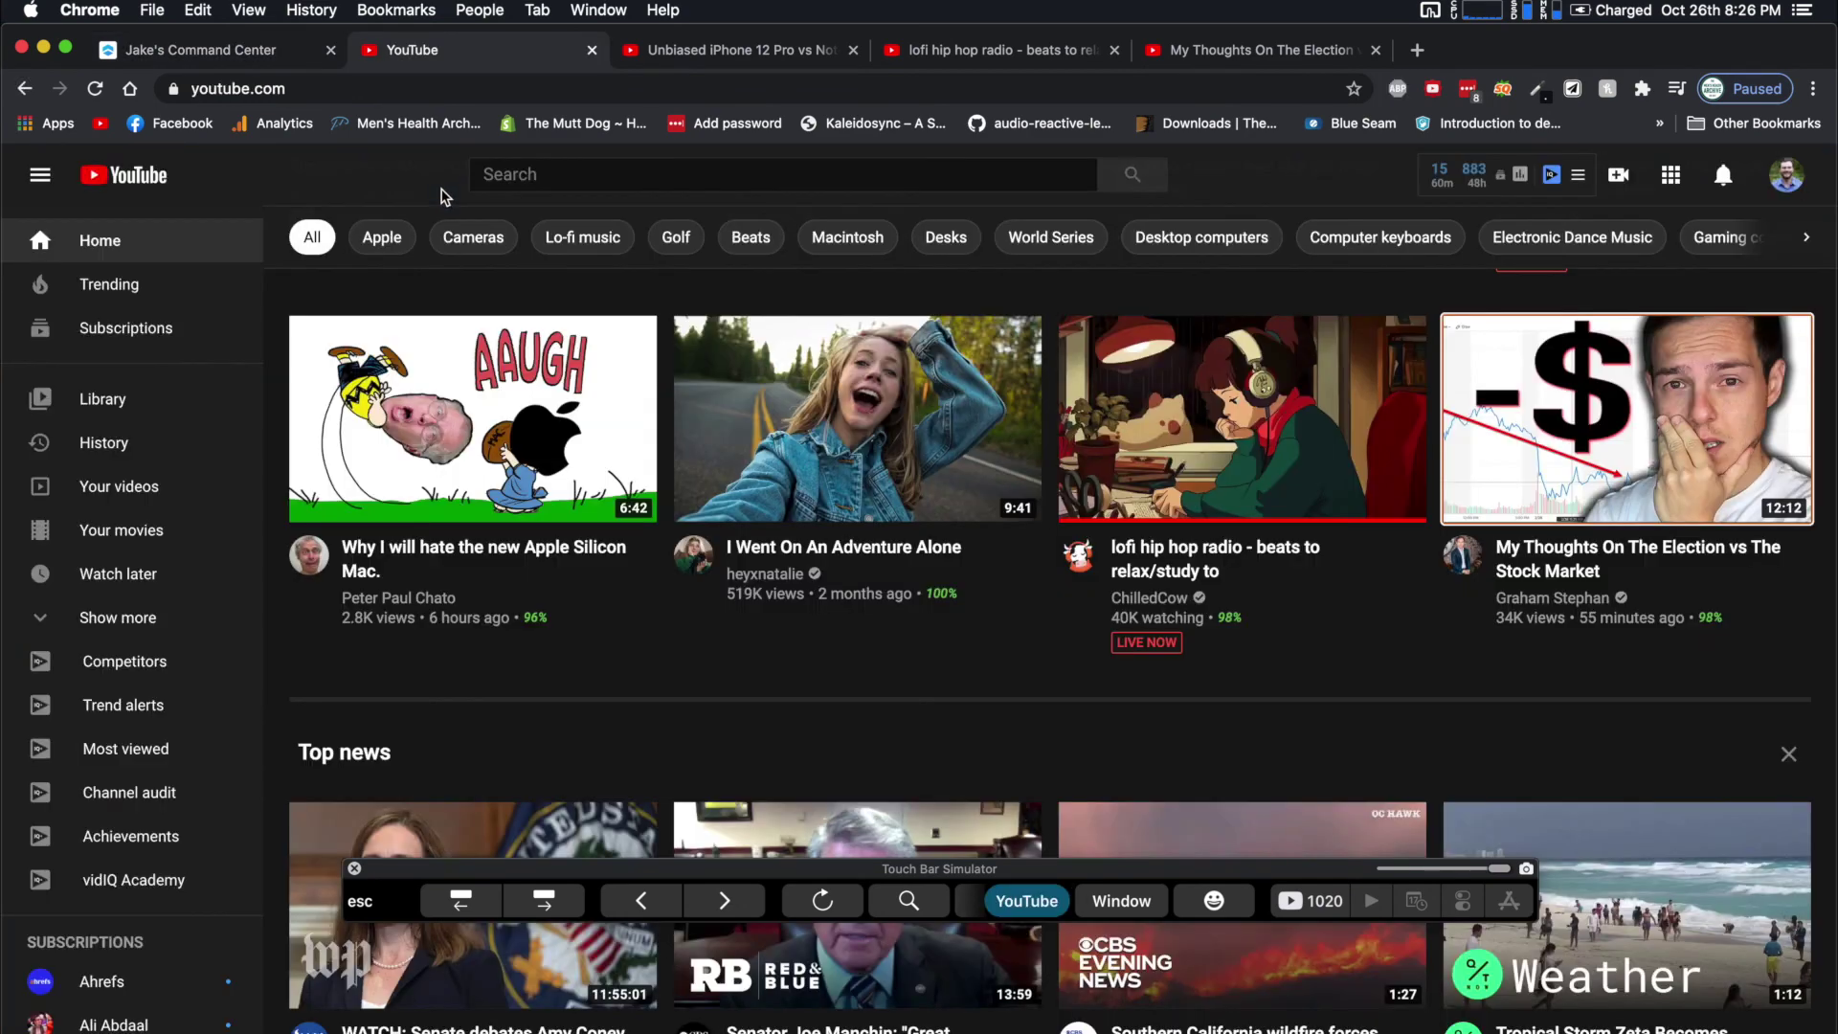